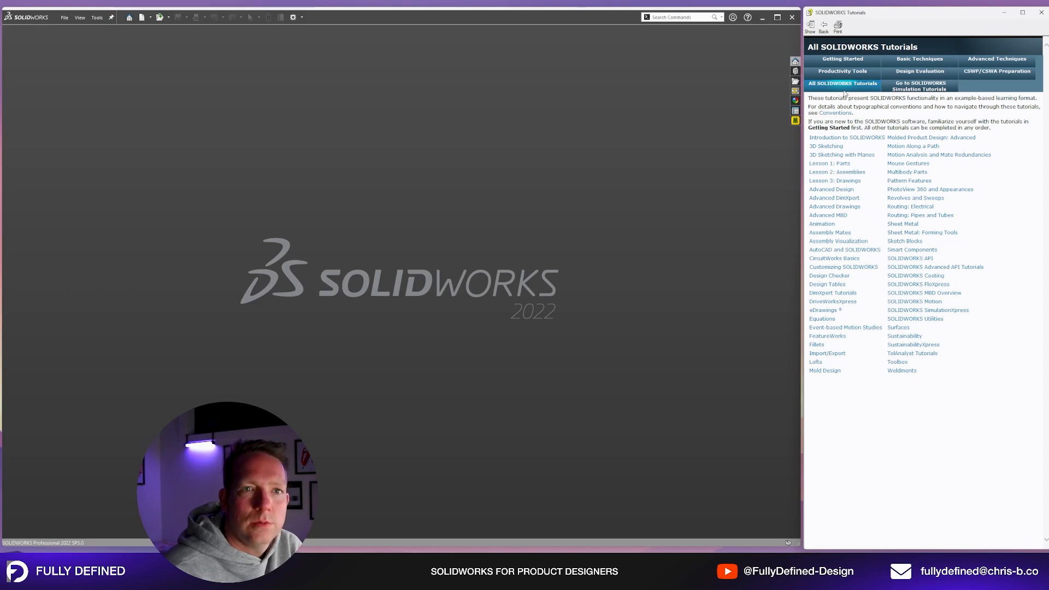
Step: Open the sample part nozzle.sldprt from the Surfaces tutorial's Lofted Surface lesson, allowing the ActiveX interaction
{"action": "left_click", "coordinate": [899, 328]}
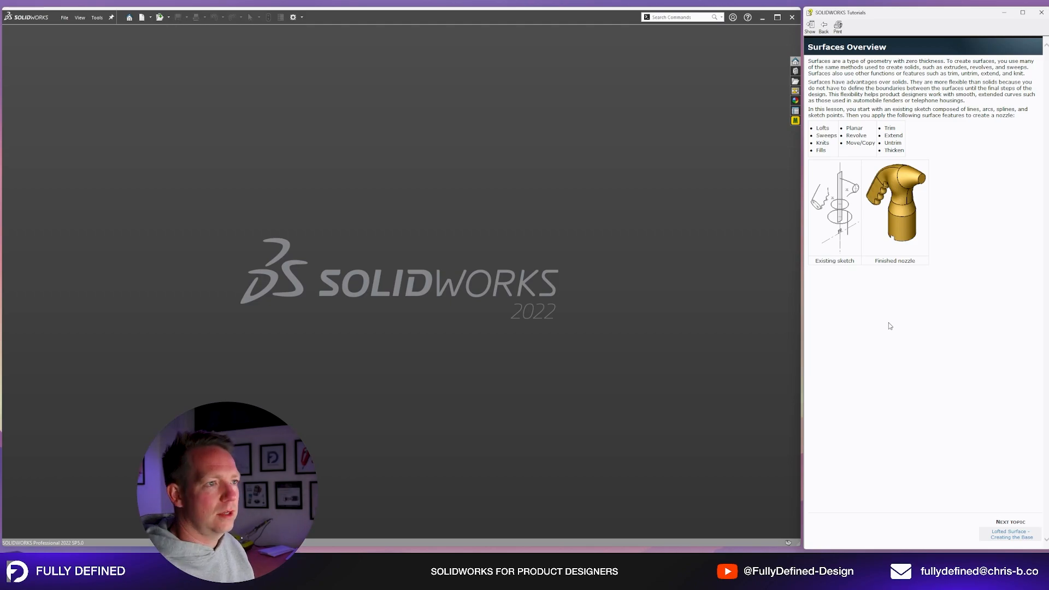
{"action": "left_click", "coordinate": [1011, 535]}
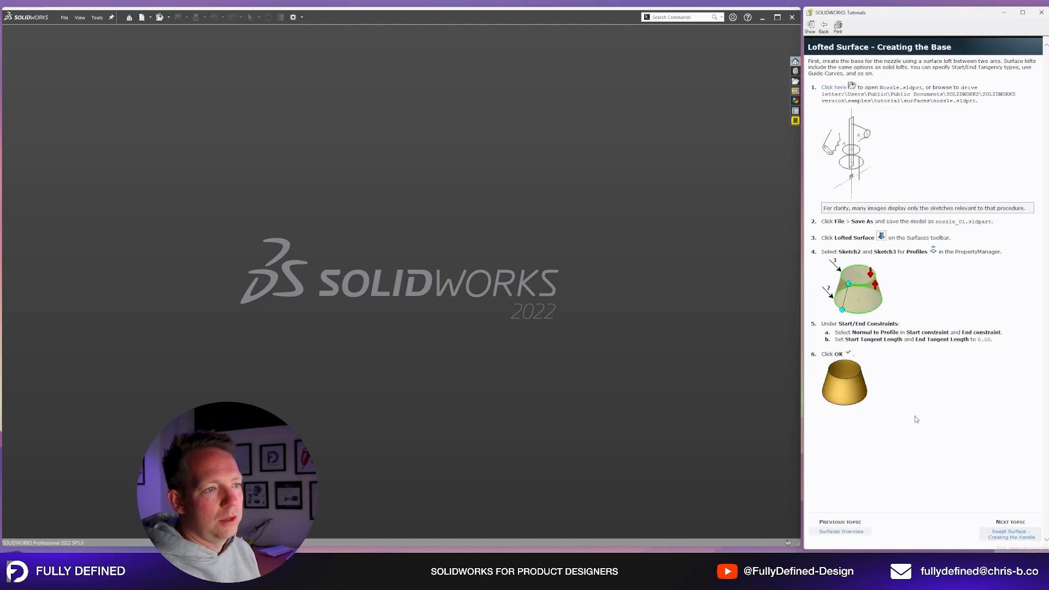
{"action": "left_click", "coordinate": [840, 88]}
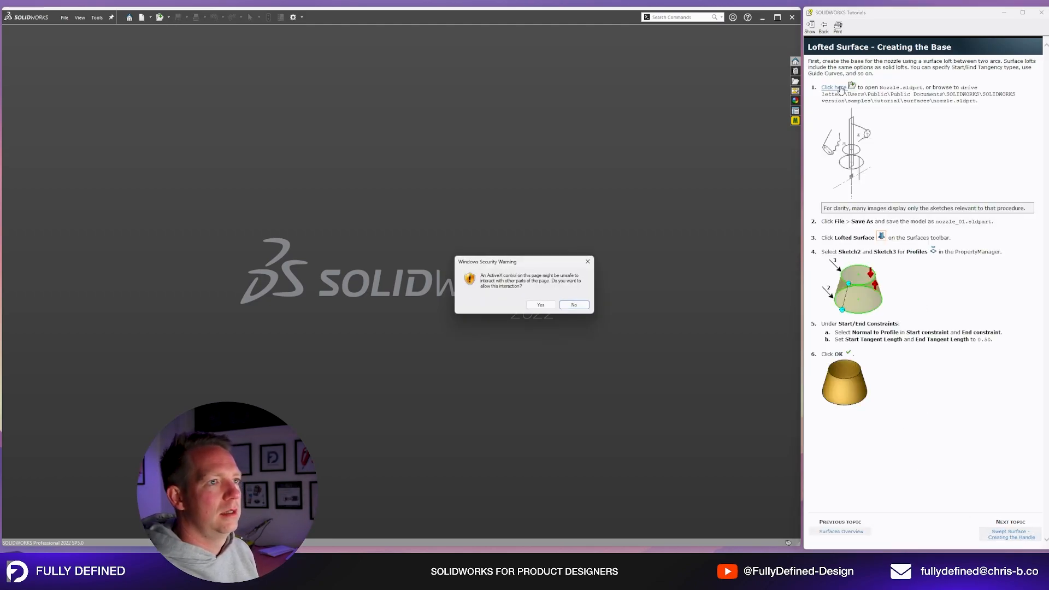
{"action": "left_click", "coordinate": [541, 305]}
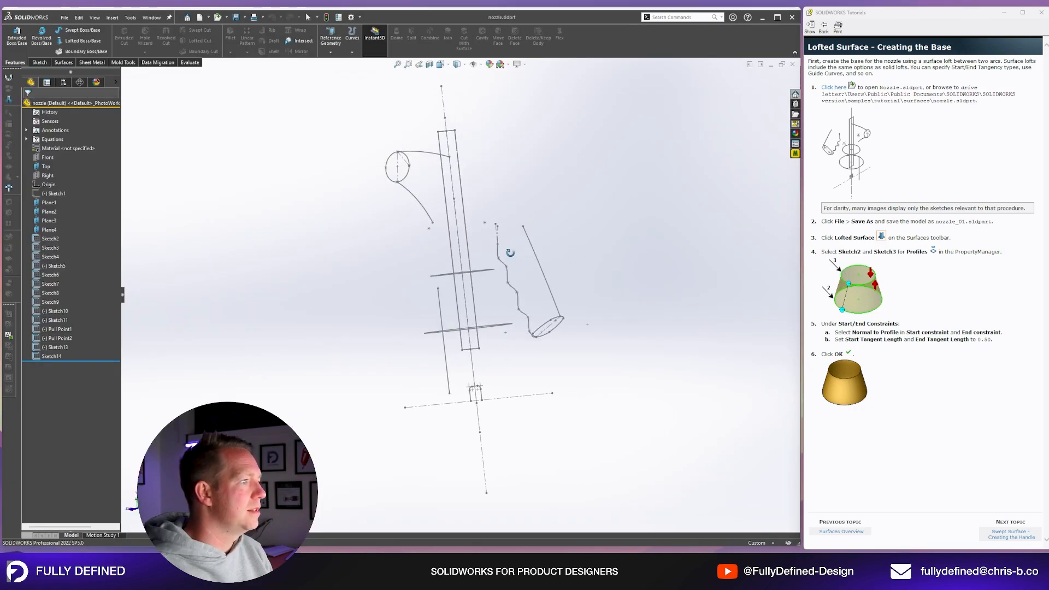
Step: Examine the nozzle part's existing sketches from different angles, highlighting Sketch14 and Sketch4
{"action": "mouse_move", "coordinate": [509, 252]}
{"action": "middle_mouse_down"}
{"action": "mouse_move", "coordinate": [370, 250]}
{"action": "mouse_move", "coordinate": [634, 257]}
{"action": "mouse_move", "coordinate": [557, 219]}
{"action": "middle_mouse_up"}
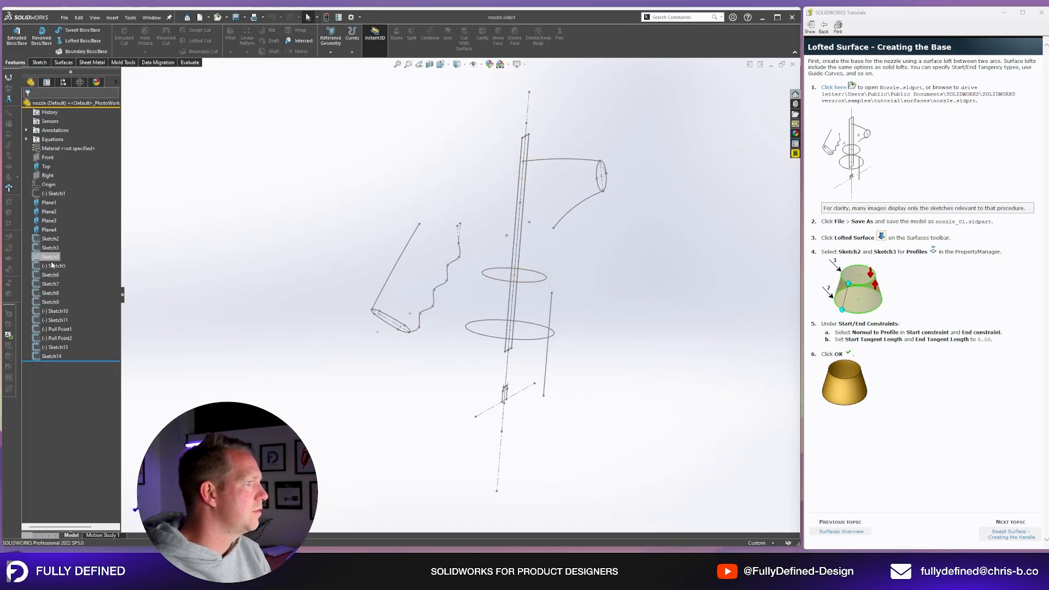
{"action": "left_click", "coordinate": [51, 356]}
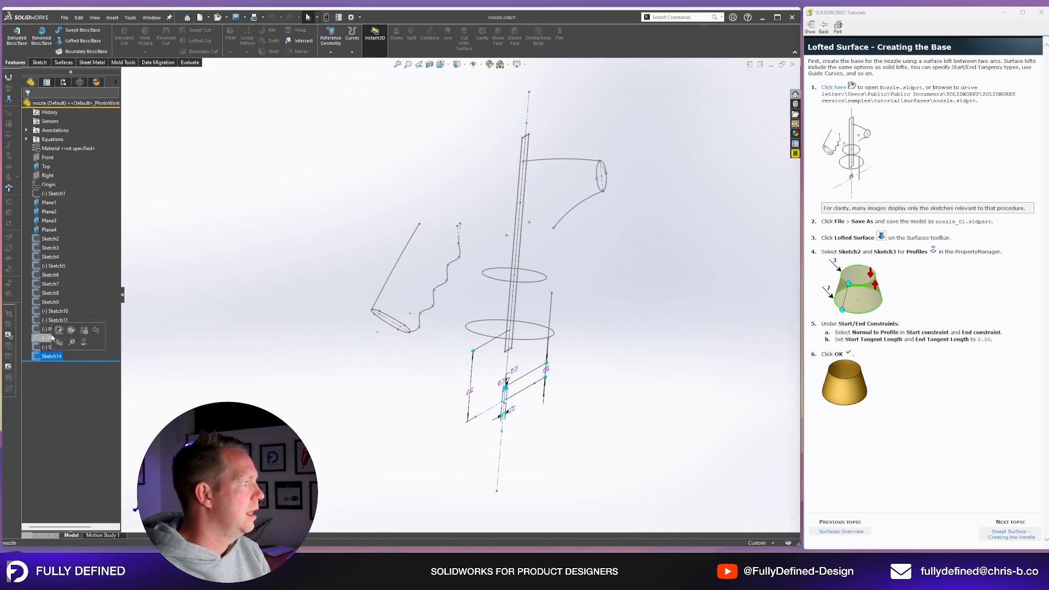
{"action": "left_click", "coordinate": [50, 257]}
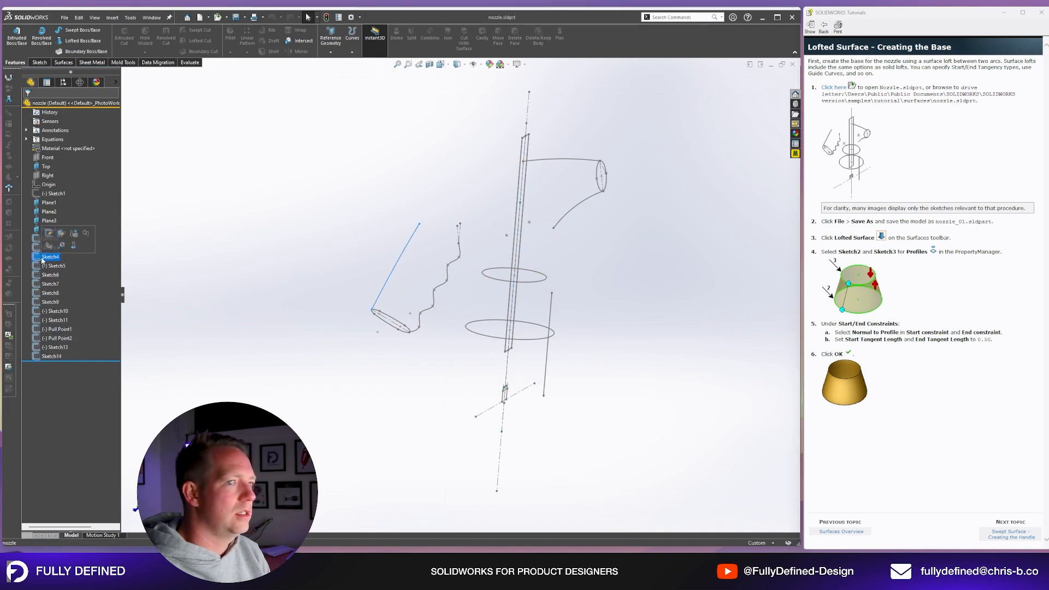
{"action": "left_click", "coordinate": [220, 324]}
{"action": "middle_click_drag", "start_coordinate": [506, 305], "coordinate": [485, 304]}
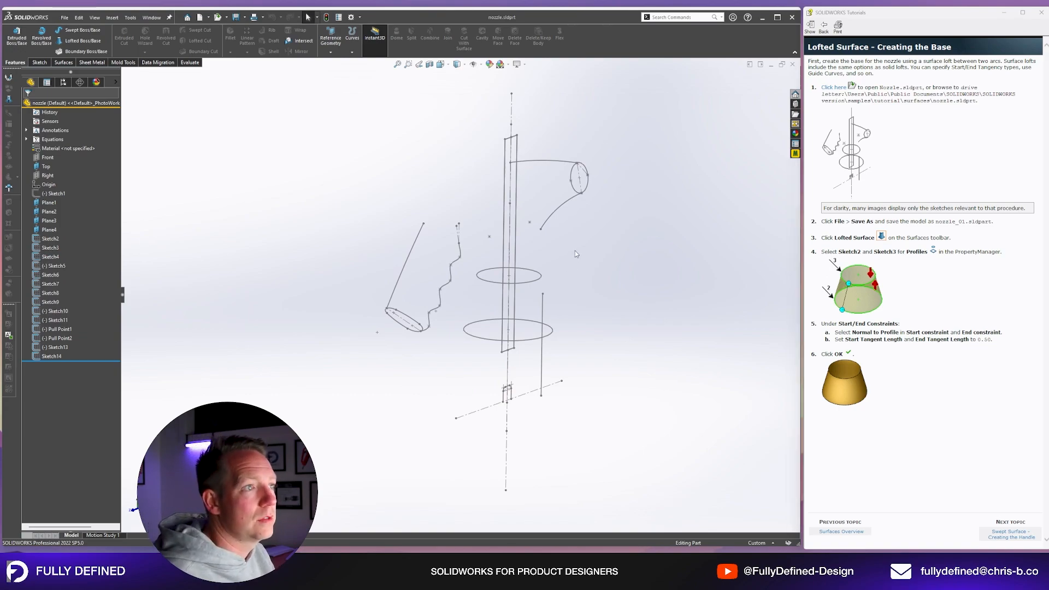
Step: Save a copy of the nozzle part as nozzle_01 in the SW Tutorials folder on the Desktop
{"action": "left_click", "coordinate": [65, 20]}
{"action": "left_click", "coordinate": [97, 118]}
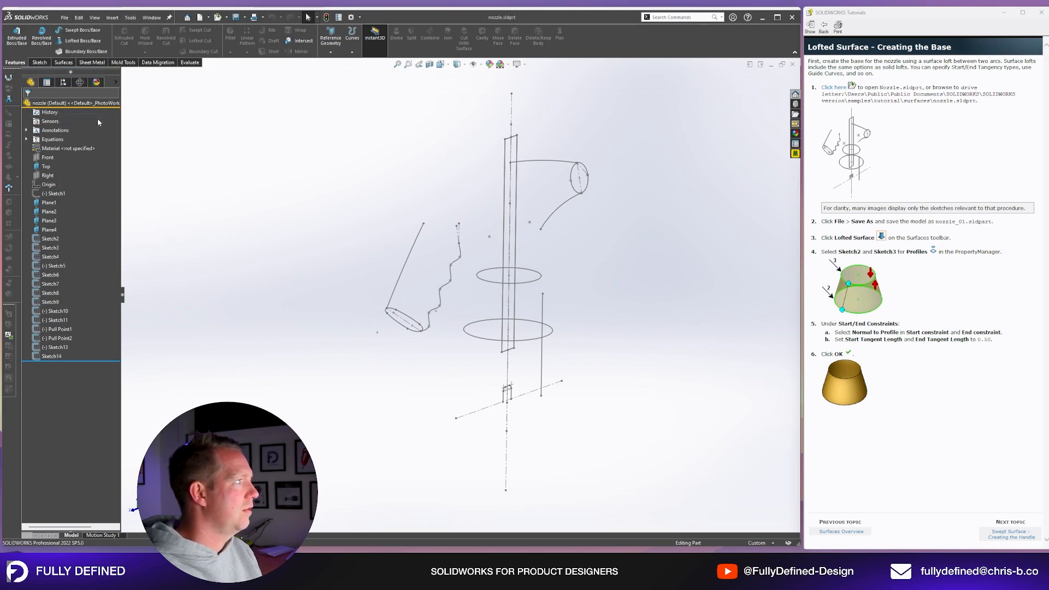
{"action": "scroll", "coordinate": [281, 274], "scroll_direction": "up", "scroll_amount": 3}
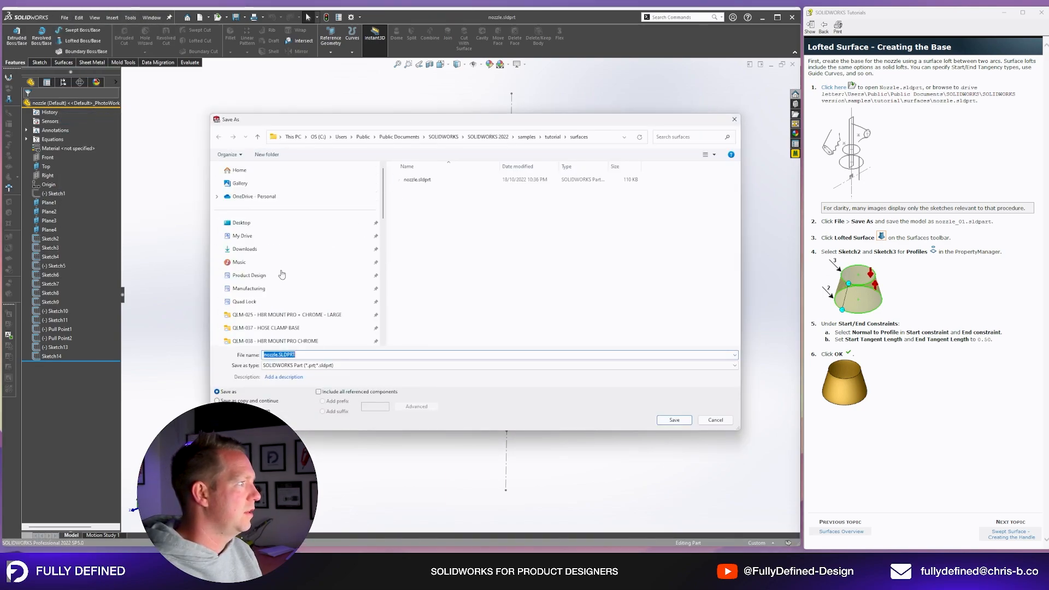
{"action": "left_click", "coordinate": [241, 223]}
{"action": "left_click", "coordinate": [292, 355]}
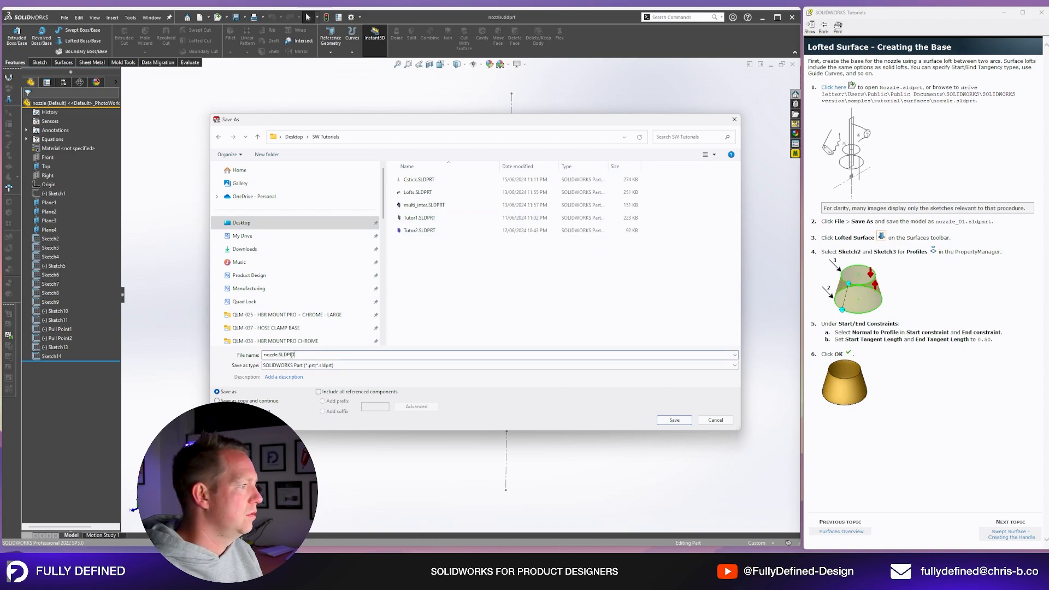
{"action": "key", "text": "Return"}
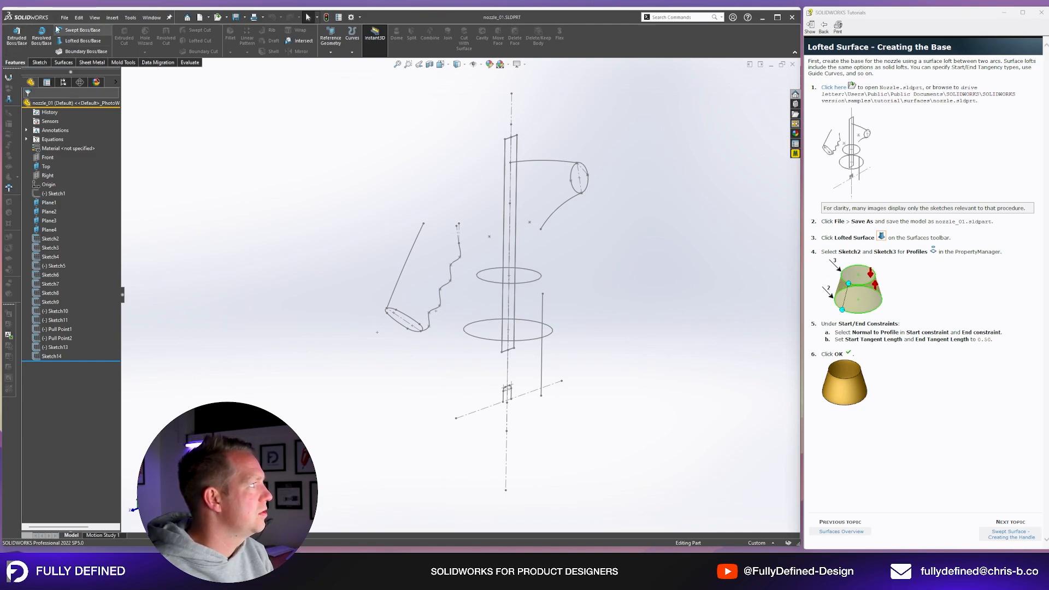
Step: Start a Lofted Surface using the large lower circle Sketch2 and the smaller upper circle Sketch3 as profiles
{"action": "left_click", "coordinate": [53, 62]}
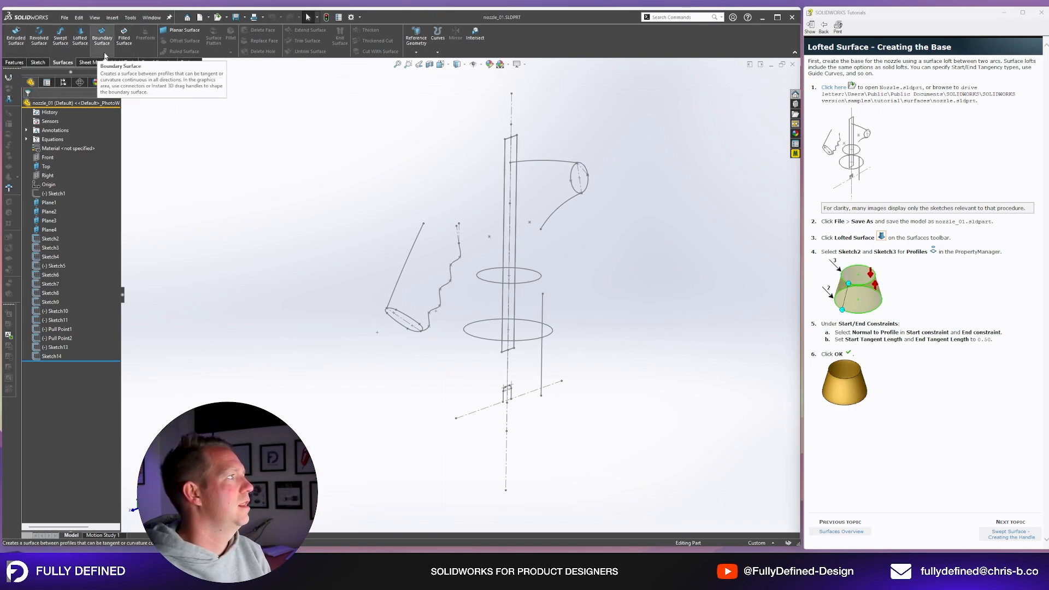
{"action": "left_click", "coordinate": [85, 44]}
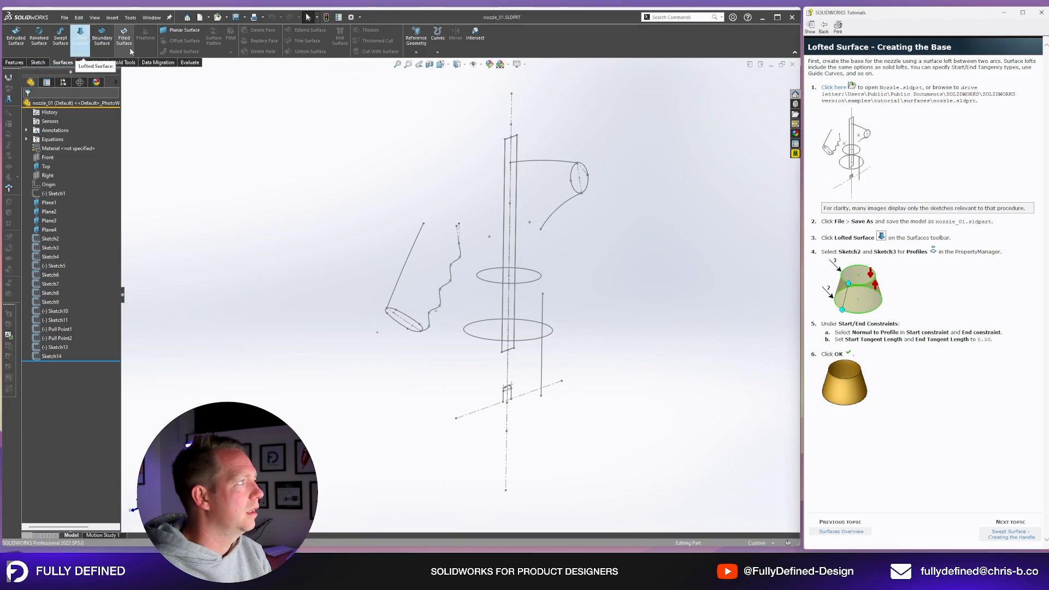
{"action": "left_click", "coordinate": [90, 45]}
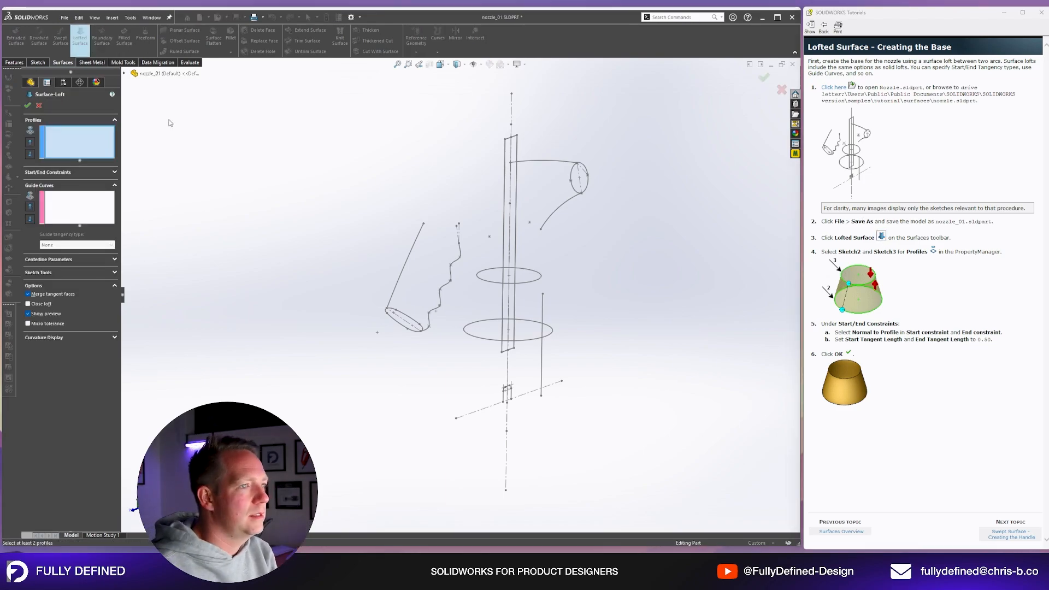
{"action": "scroll", "coordinate": [474, 321], "scroll_direction": "down", "scroll_amount": 2}
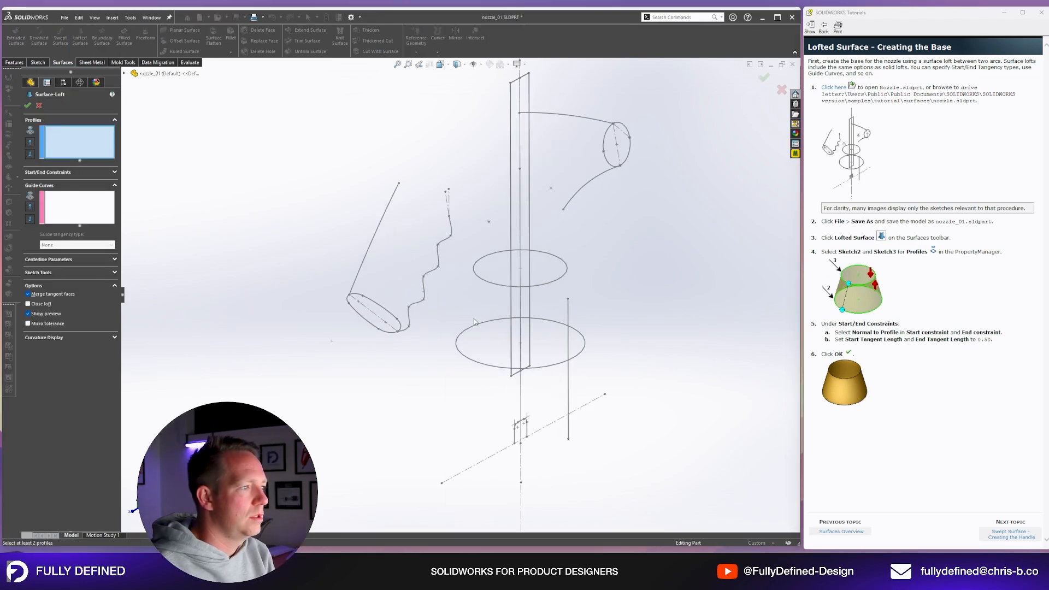
{"action": "left_click", "coordinate": [485, 366]}
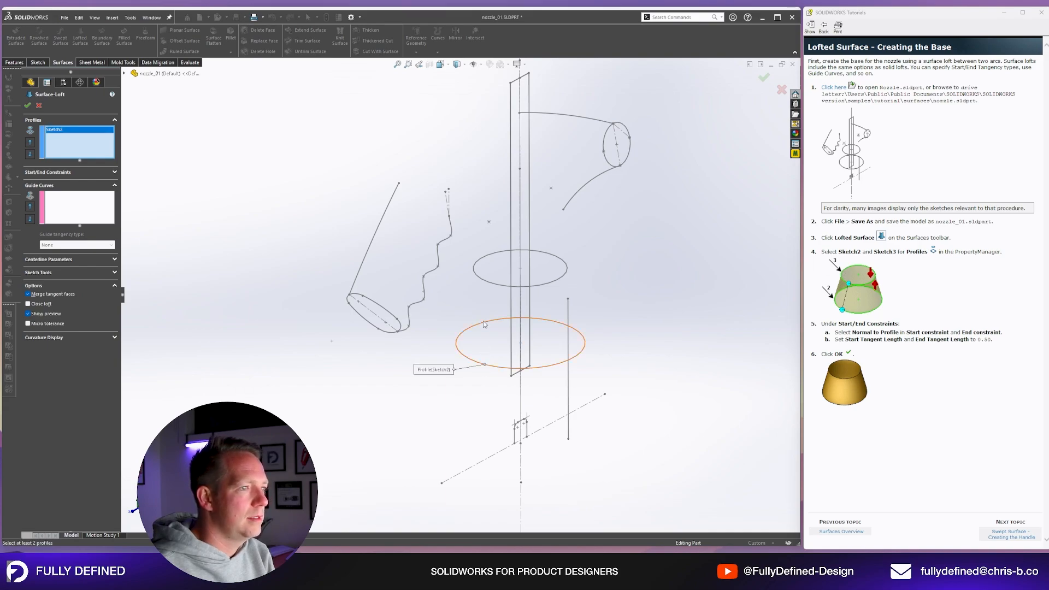
{"action": "left_click", "coordinate": [495, 286]}
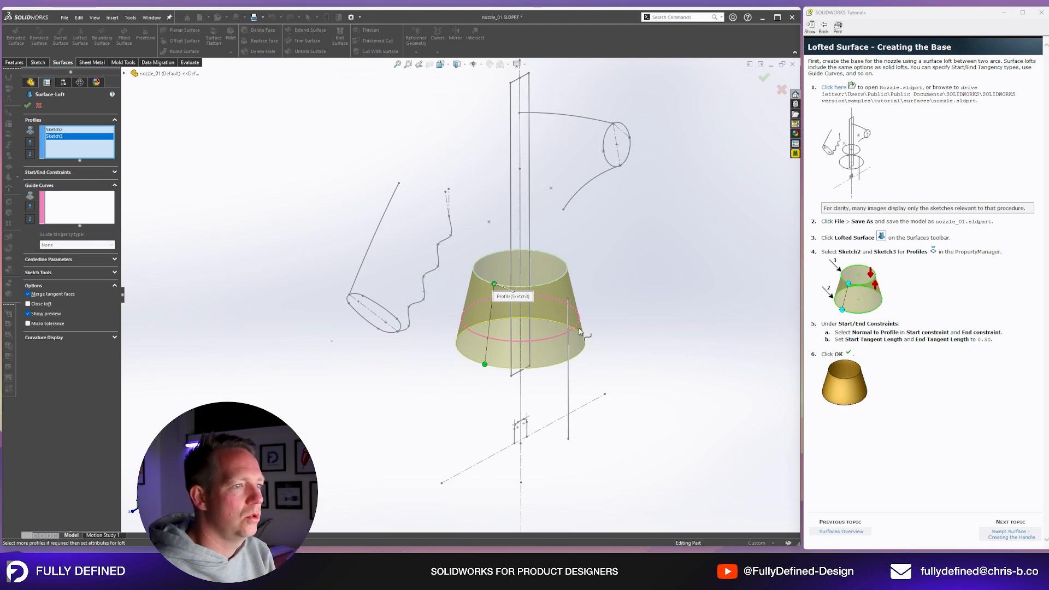
Step: Turn on the mesh preview in the curvature display of the surface loft
{"action": "mouse_move", "coordinate": [611, 269]}
{"action": "middle_mouse_down"}
{"action": "mouse_move", "coordinate": [619, 257]}
{"action": "mouse_move", "coordinate": [441, 280]}
{"action": "middle_mouse_up"}
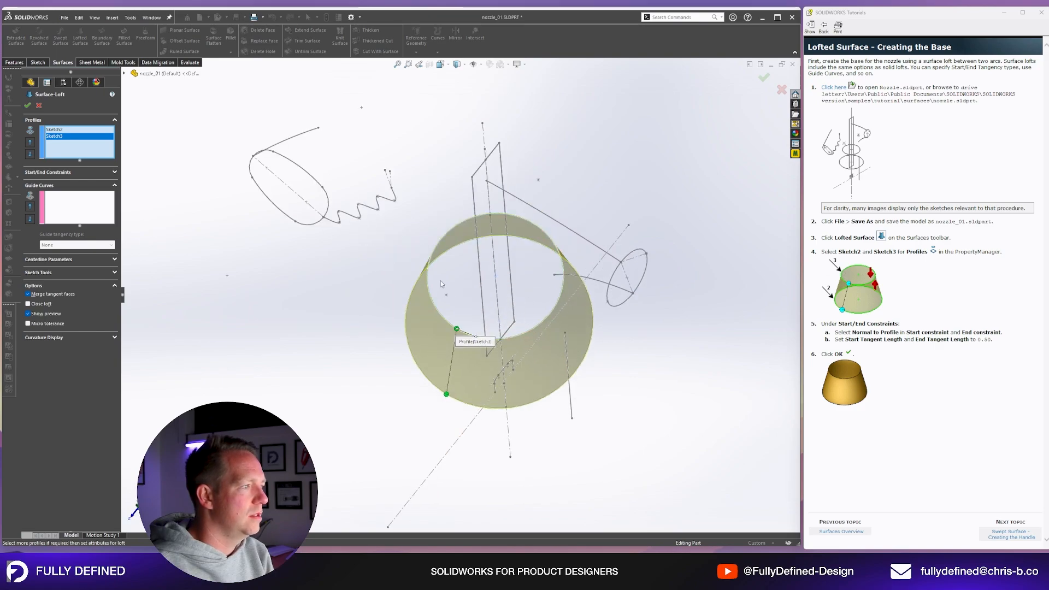
{"action": "middle_click_drag", "start_coordinate": [311, 389], "coordinate": [336, 377]}
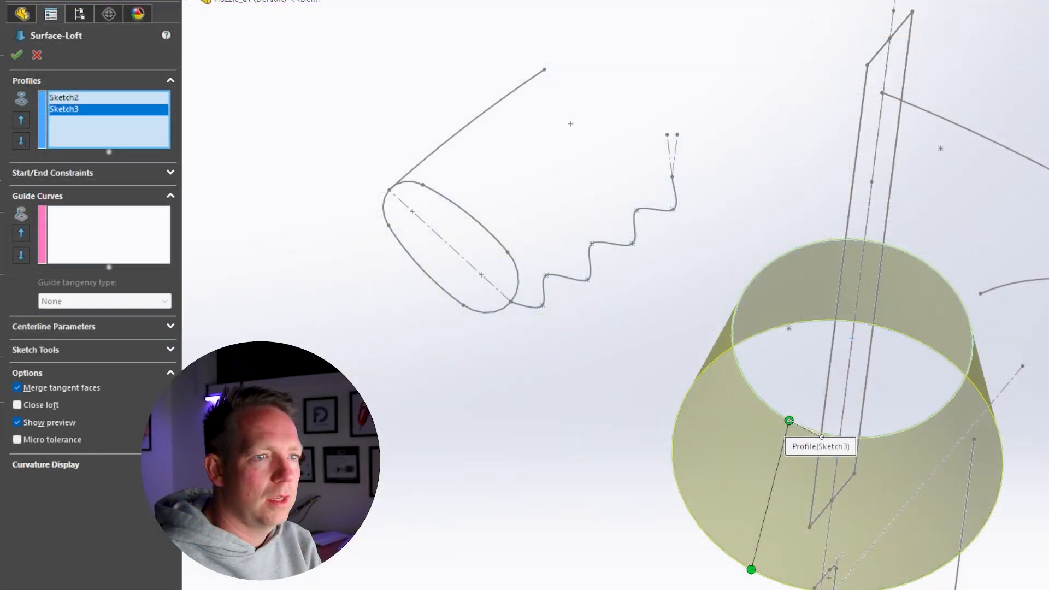
{"action": "left_click", "coordinate": [84, 465]}
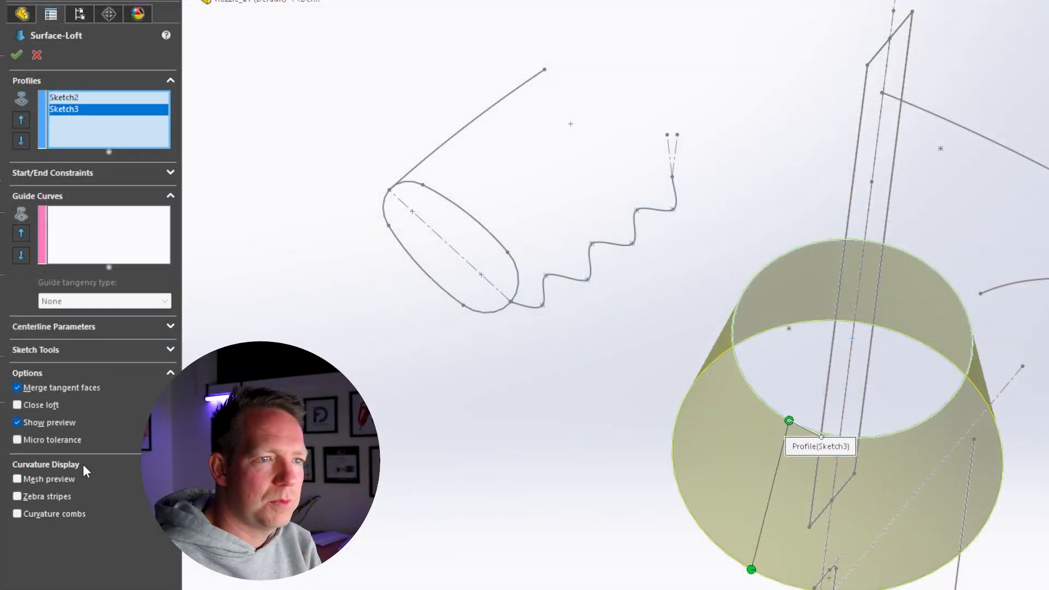
{"action": "left_click", "coordinate": [19, 482]}
{"action": "mouse_move", "coordinate": [574, 555]}
{"action": "middle_mouse_down"}
{"action": "mouse_move", "coordinate": [572, 443]}
{"action": "mouse_move", "coordinate": [667, 317]}
{"action": "mouse_move", "coordinate": [851, 392]}
{"action": "mouse_move", "coordinate": [920, 379]}
{"action": "mouse_move", "coordinate": [510, 368]}
{"action": "mouse_move", "coordinate": [611, 428]}
{"action": "mouse_move", "coordinate": [572, 494]}
{"action": "middle_mouse_up"}
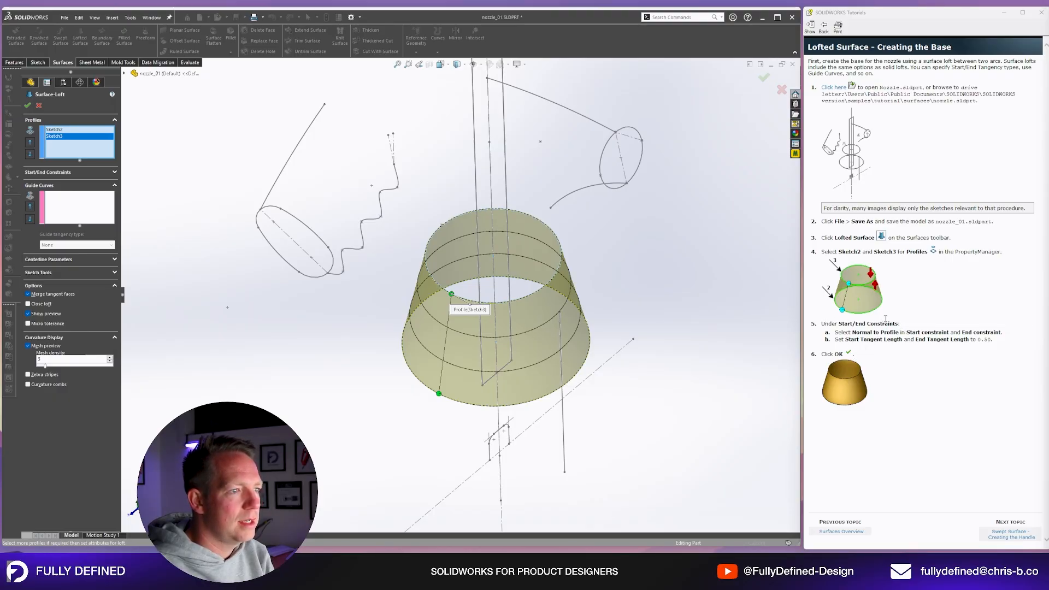
Step: Check both loft profiles and set the loft's start and end constraints to Normal To Profile
{"action": "left_click", "coordinate": [70, 132]}
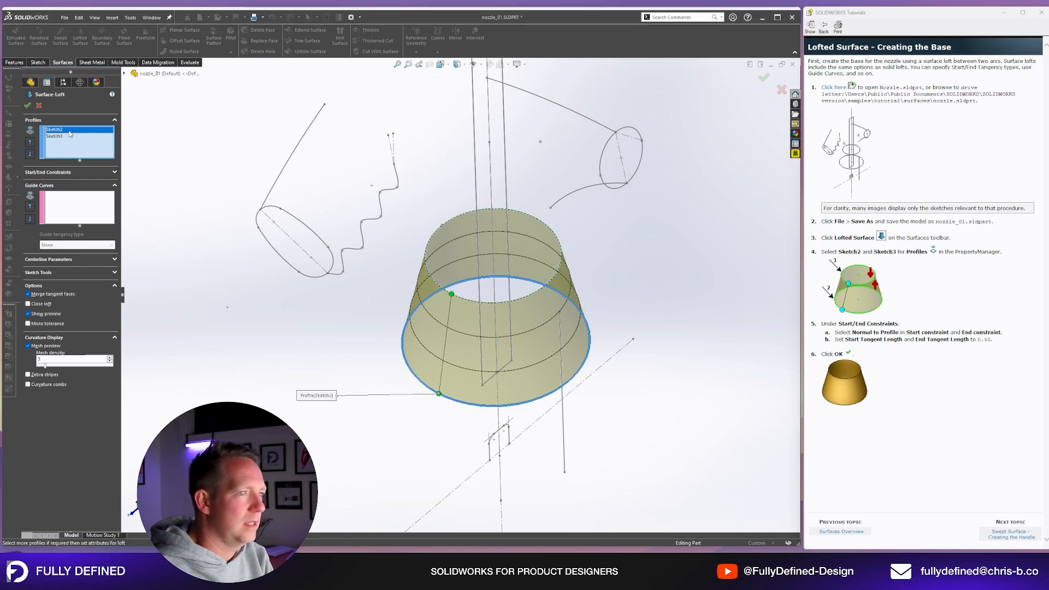
{"action": "left_click", "coordinate": [64, 136]}
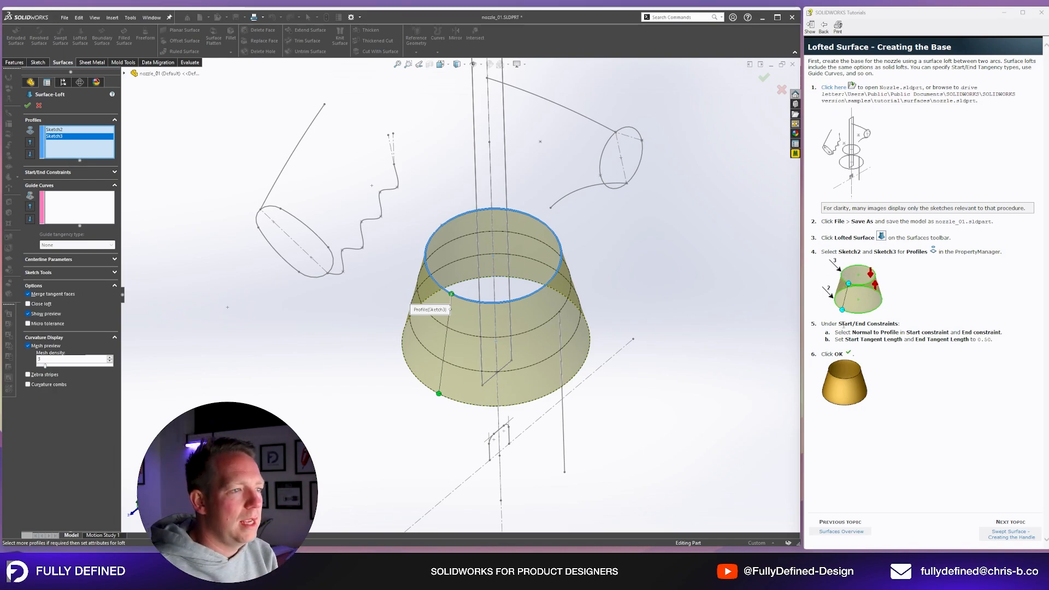
{"action": "left_click", "coordinate": [82, 172]}
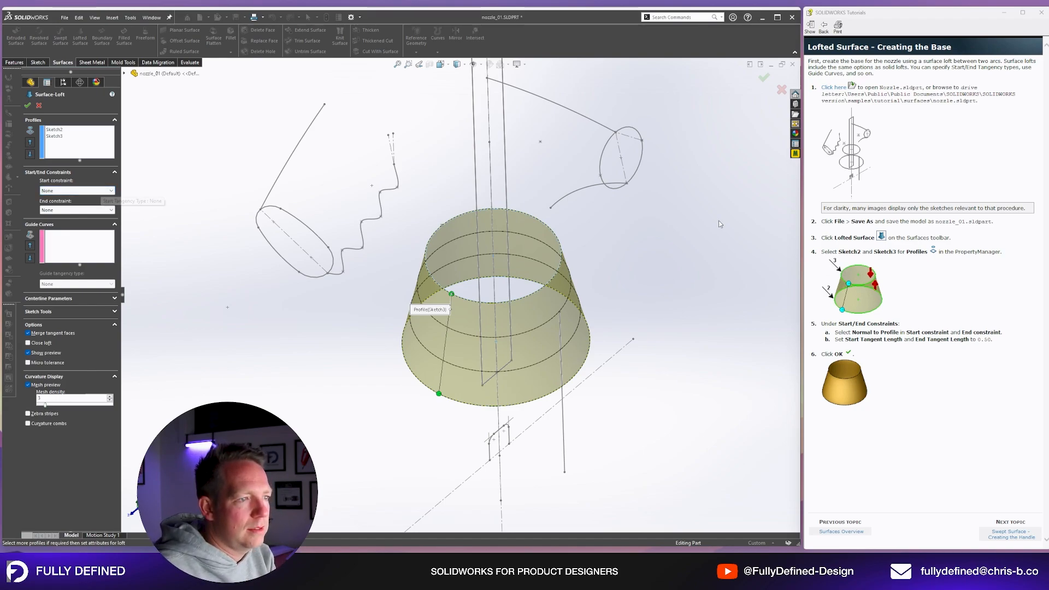
{"action": "left_click", "coordinate": [76, 191]}
{"action": "left_click", "coordinate": [77, 191]}
{"action": "left_click", "coordinate": [76, 191]}
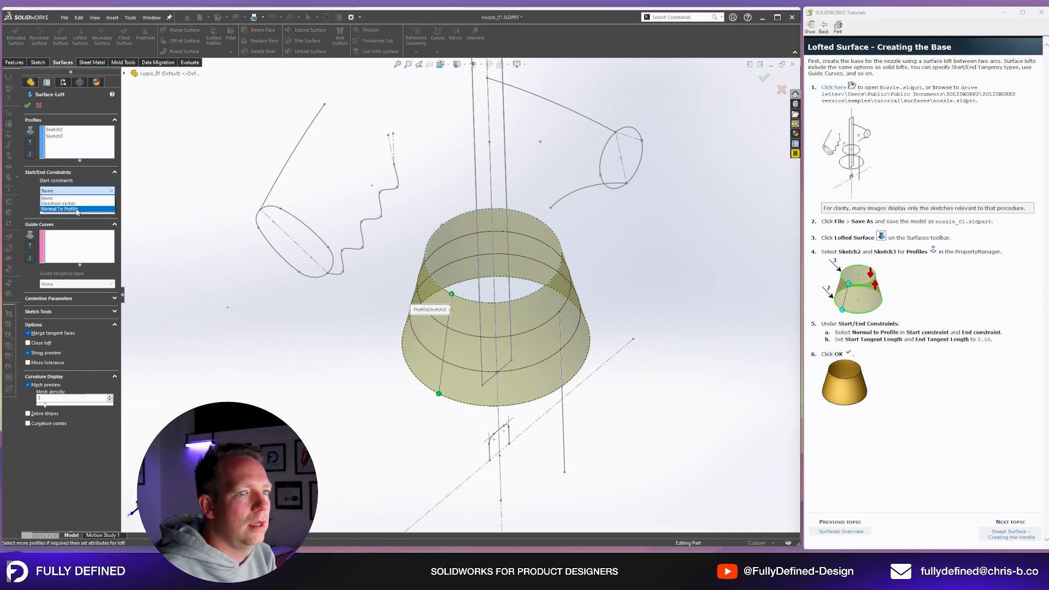
{"action": "left_click", "coordinate": [77, 210]}
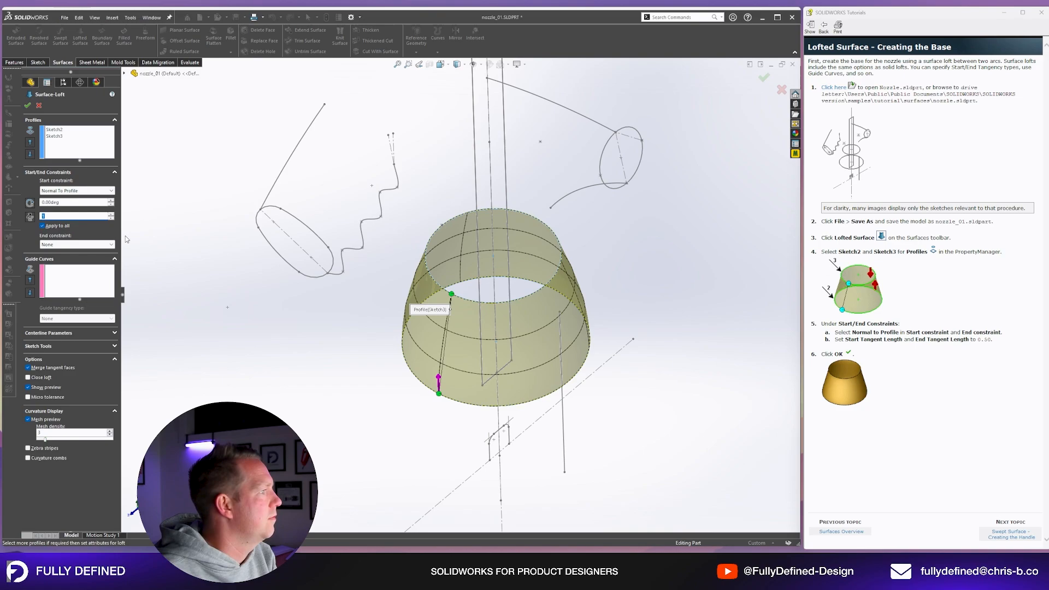
{"action": "left_click", "coordinate": [77, 244]}
{"action": "left_click", "coordinate": [65, 263]}
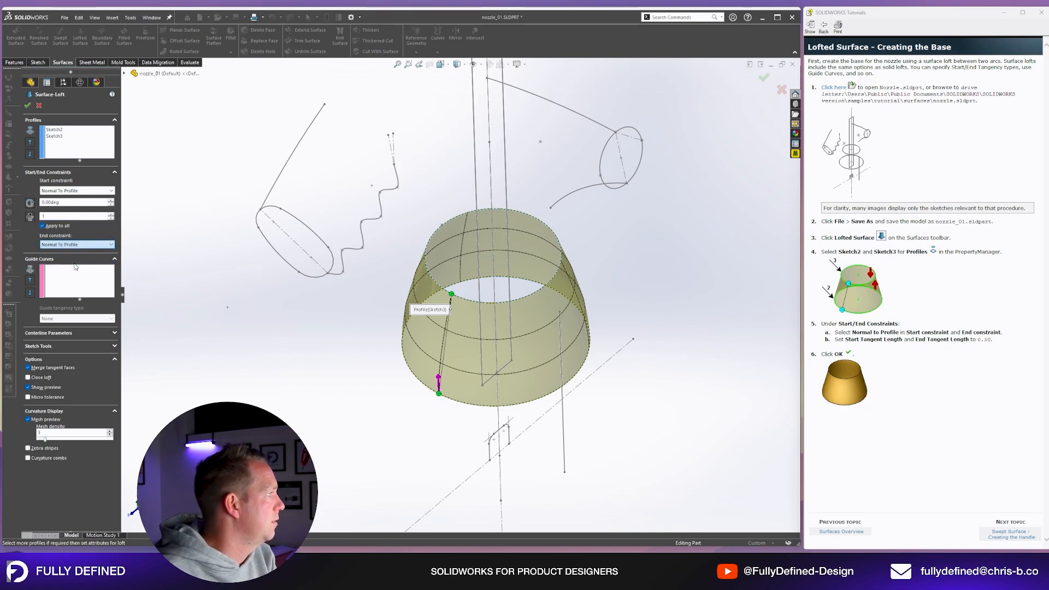
Step: Set the loft's start tangent length and end tangent length to 0.5
{"action": "left_click", "coordinate": [53, 216]}
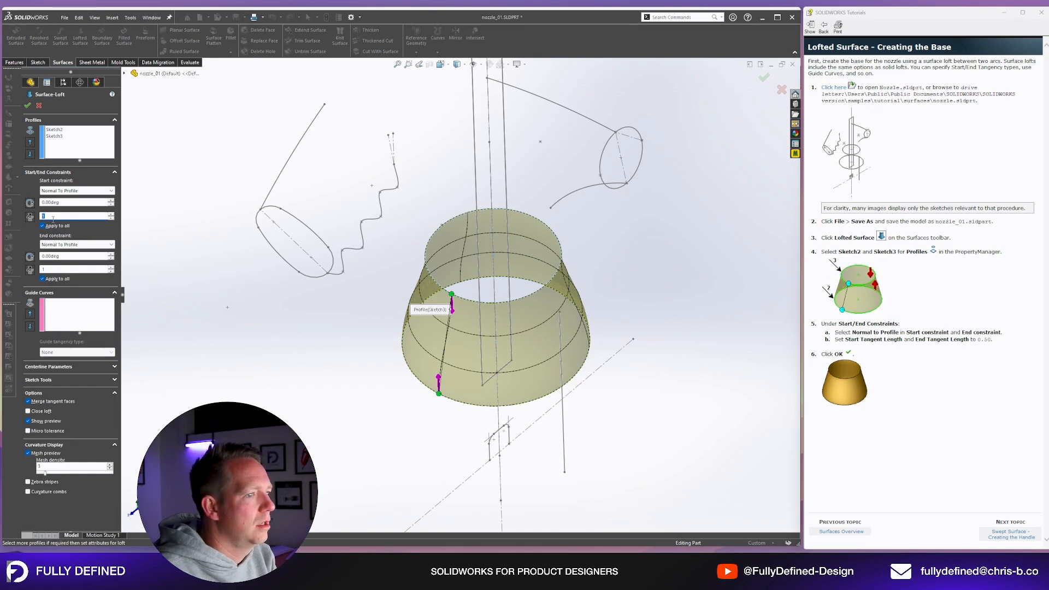
{"action": "type", "text": "0.5"}
{"action": "key", "text": "Return"}
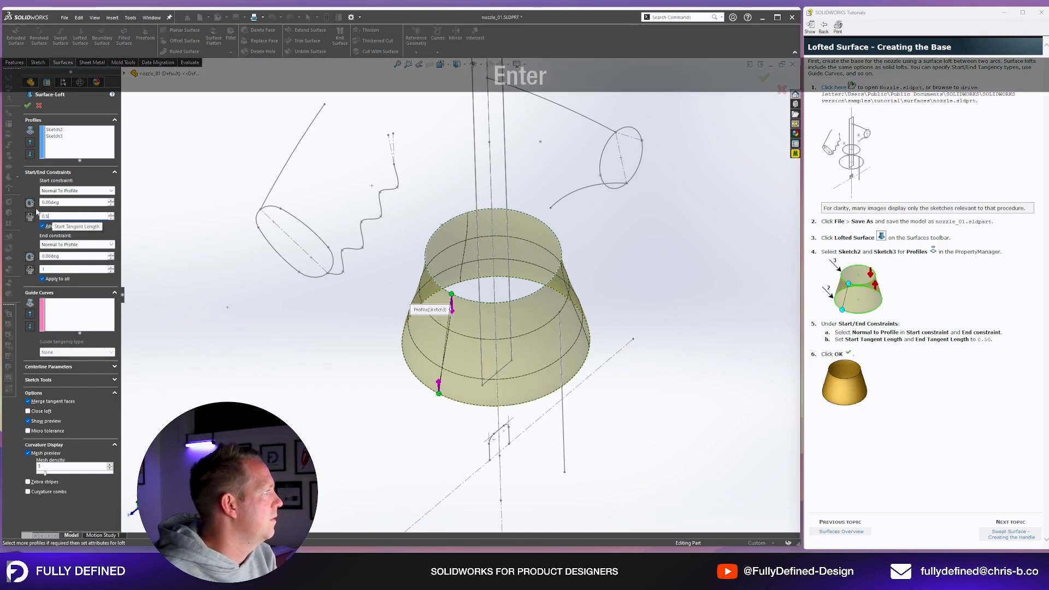
{"action": "left_click", "coordinate": [61, 269]}
{"action": "type", "text": "0.5"}
{"action": "key", "text": "Return"}
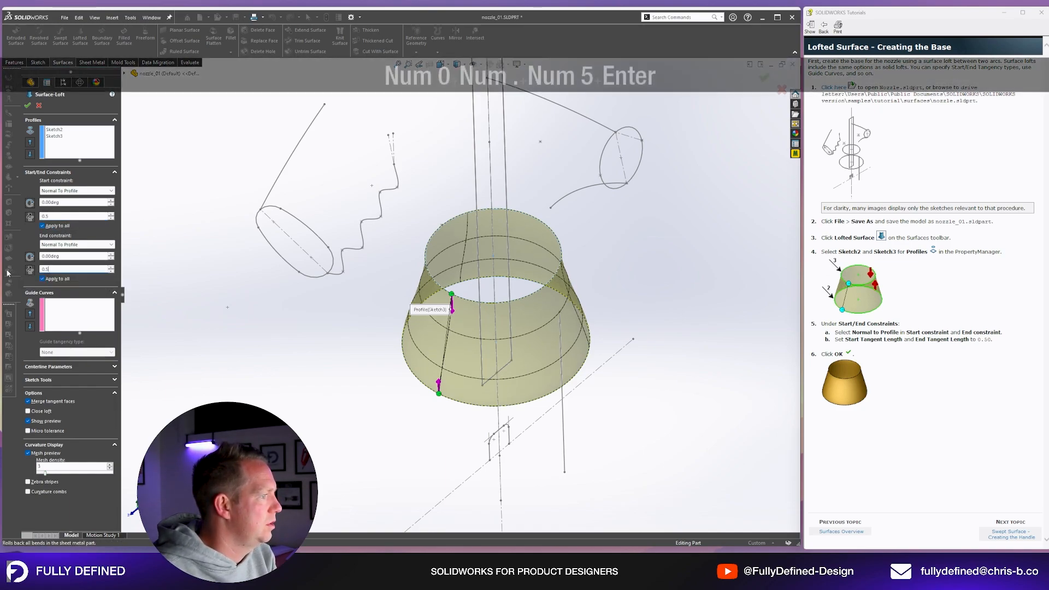
Step: Examine the loft preview's side profile up close, especially where it meets the lower circle
{"action": "scroll", "coordinate": [582, 280], "scroll_direction": "down", "scroll_amount": 5}
{"action": "middle_click_drag", "start_coordinate": [581, 280], "coordinate": [529, 309]}
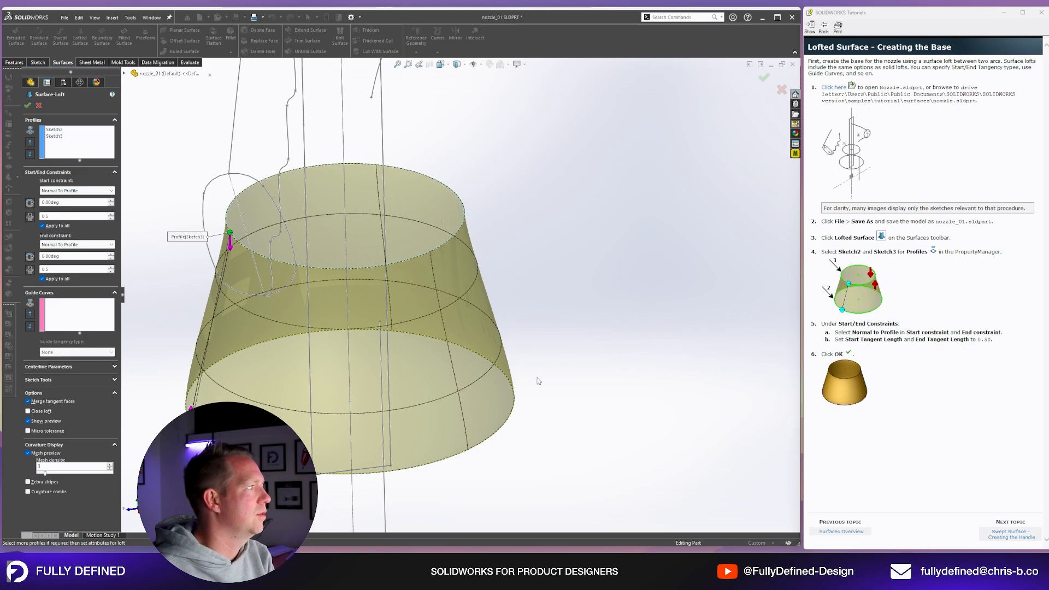
{"action": "middle_click_drag", "start_coordinate": [535, 375], "coordinate": [551, 333]}
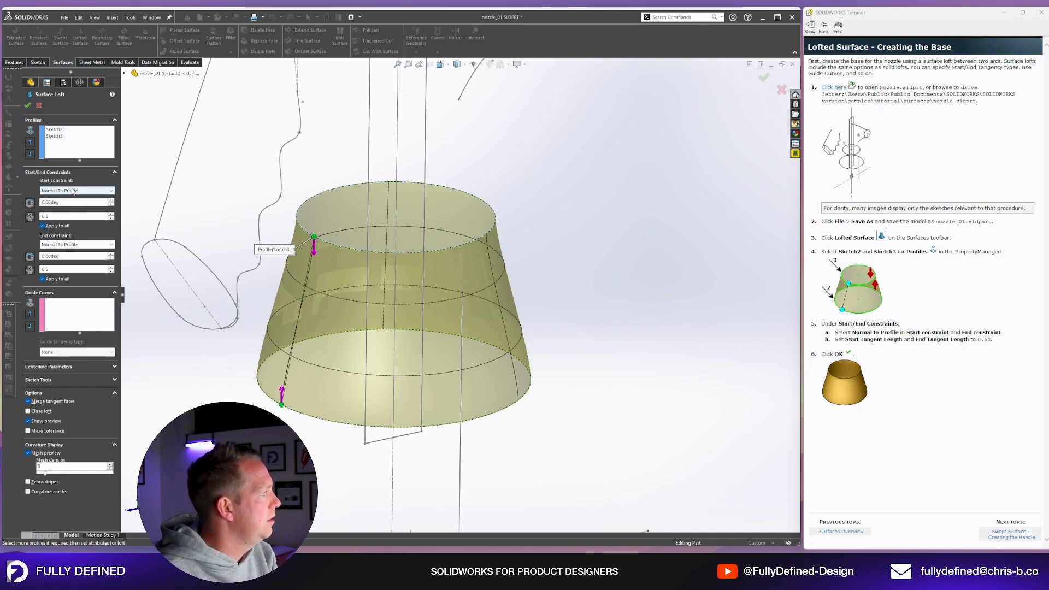
{"action": "scroll", "coordinate": [502, 244], "scroll_direction": "down", "scroll_amount": 5}
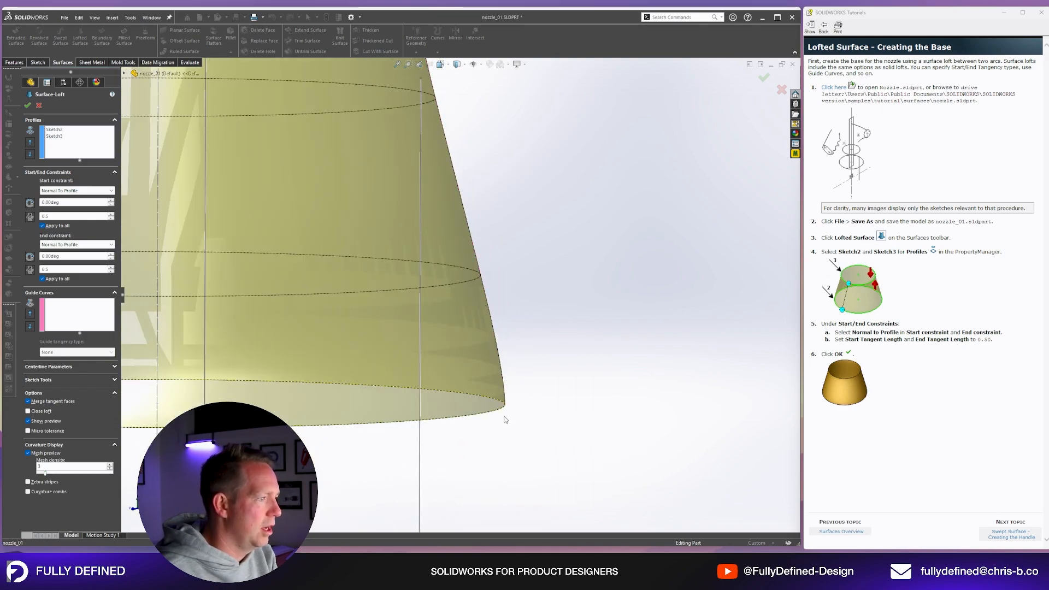
{"action": "scroll", "coordinate": [502, 290], "scroll_direction": "up", "scroll_amount": 5}
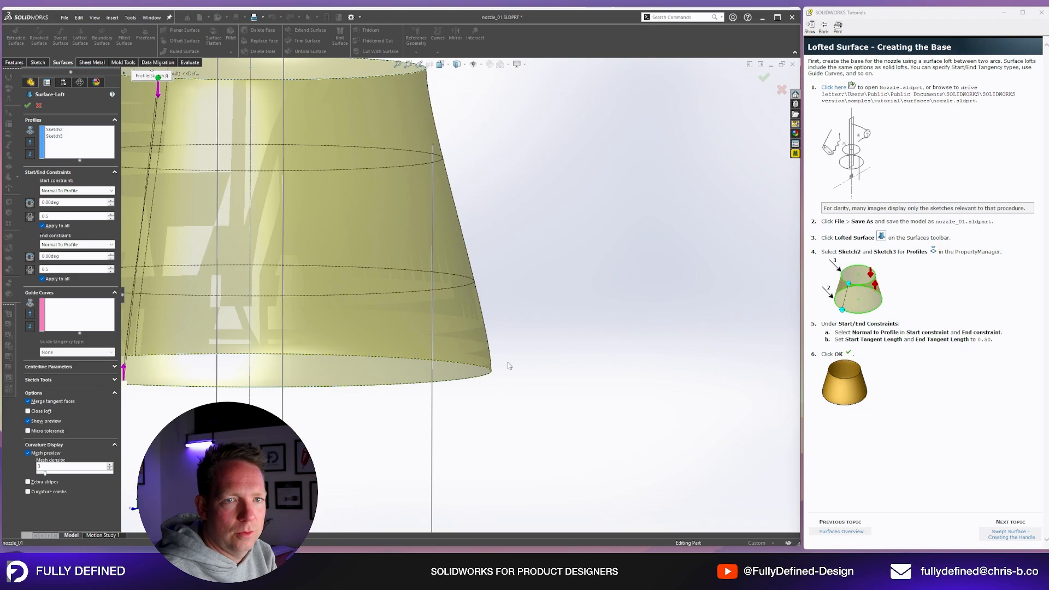
Step: Accept the surface loft between Sketch2 and Sketch3 to create the nozzle's base
{"action": "left_click", "coordinate": [26, 108]}
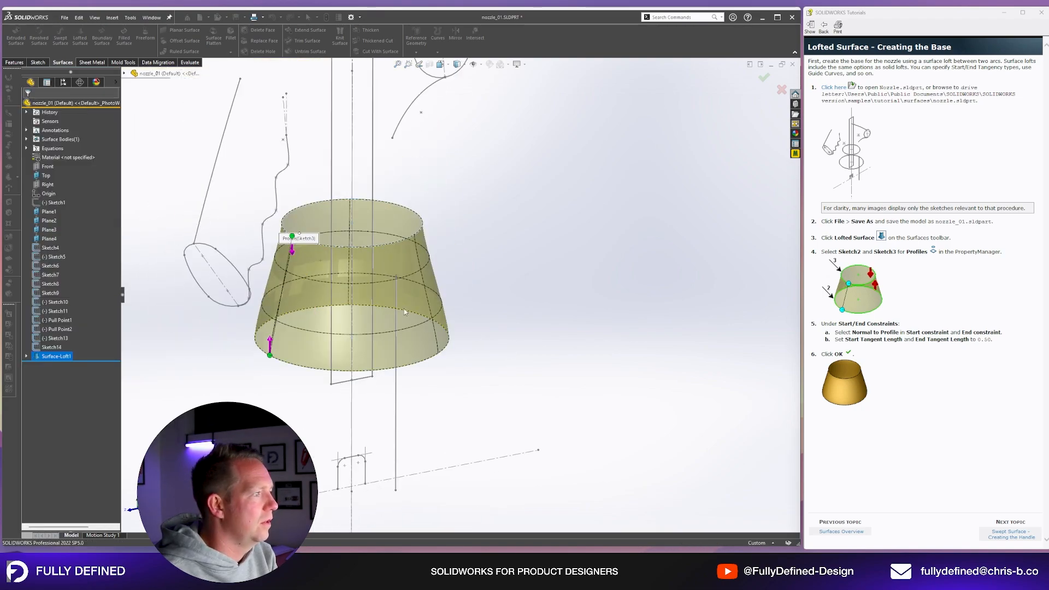
{"action": "scroll", "coordinate": [448, 257], "scroll_direction": "up", "scroll_amount": 5}
{"action": "scroll", "coordinate": [460, 241], "scroll_direction": "down", "scroll_amount": 3}
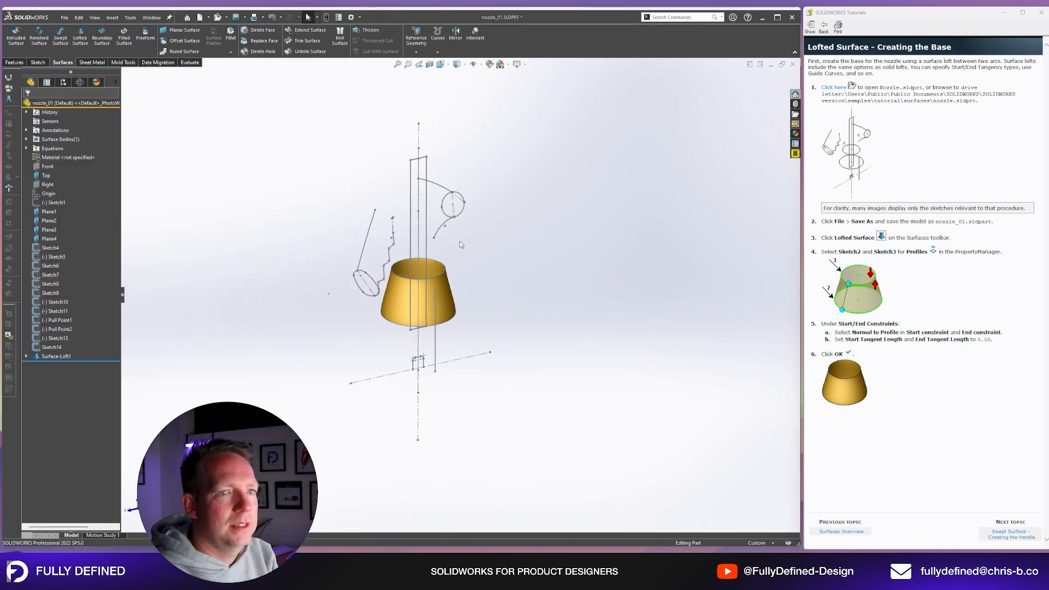
{"action": "middle_click_drag", "start_coordinate": [460, 241], "coordinate": [505, 272]}
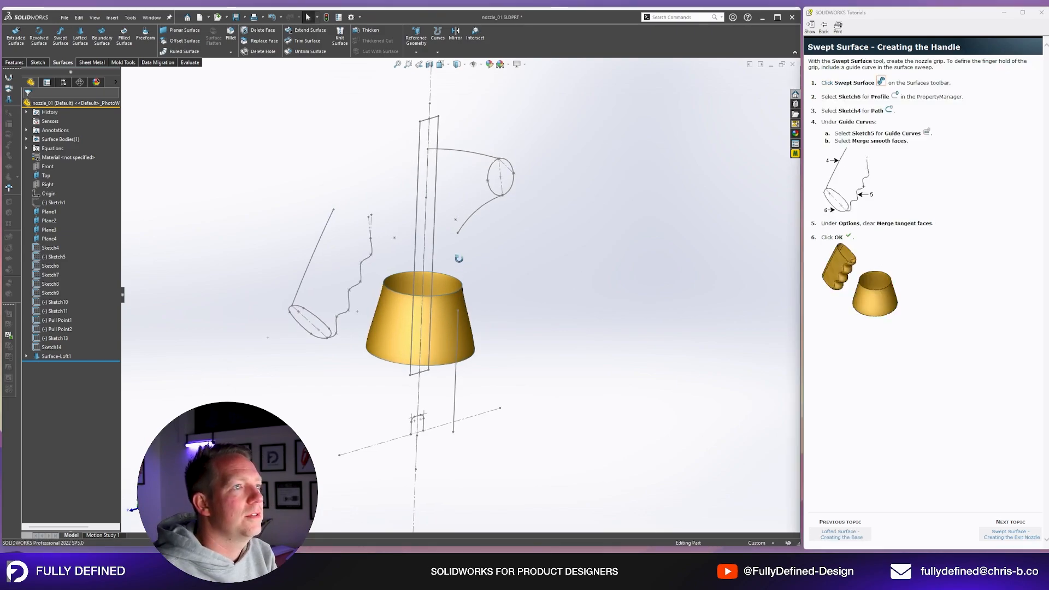
Step: Start a swept surface for the handle, using the closed elliptical Sketch6 as profile and the straight line Sketch4 as path
{"action": "middle_click_drag", "start_coordinate": [459, 257], "coordinate": [534, 195]}
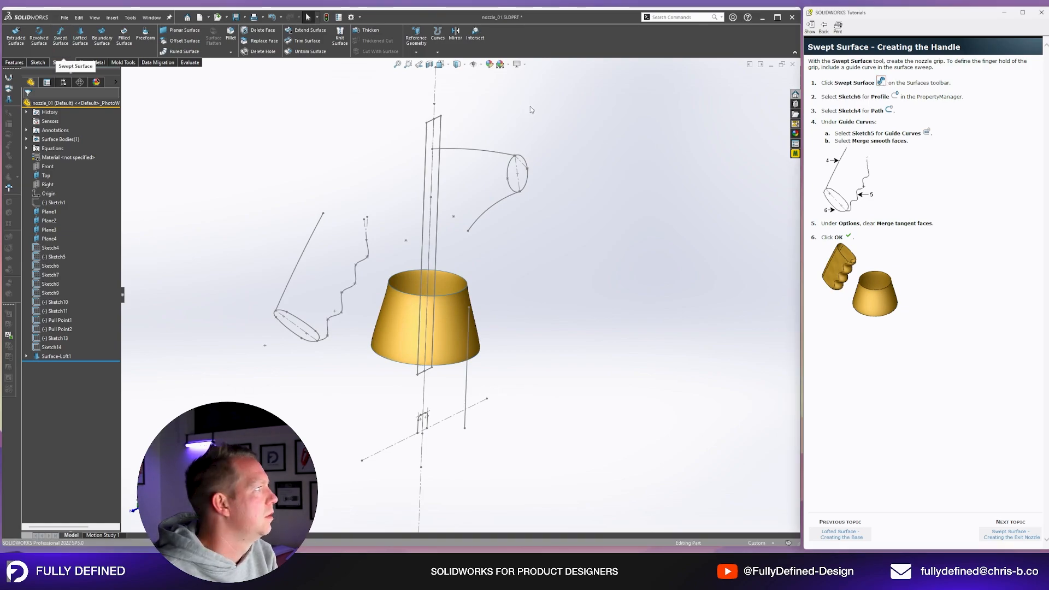
{"action": "left_click", "coordinate": [61, 37]}
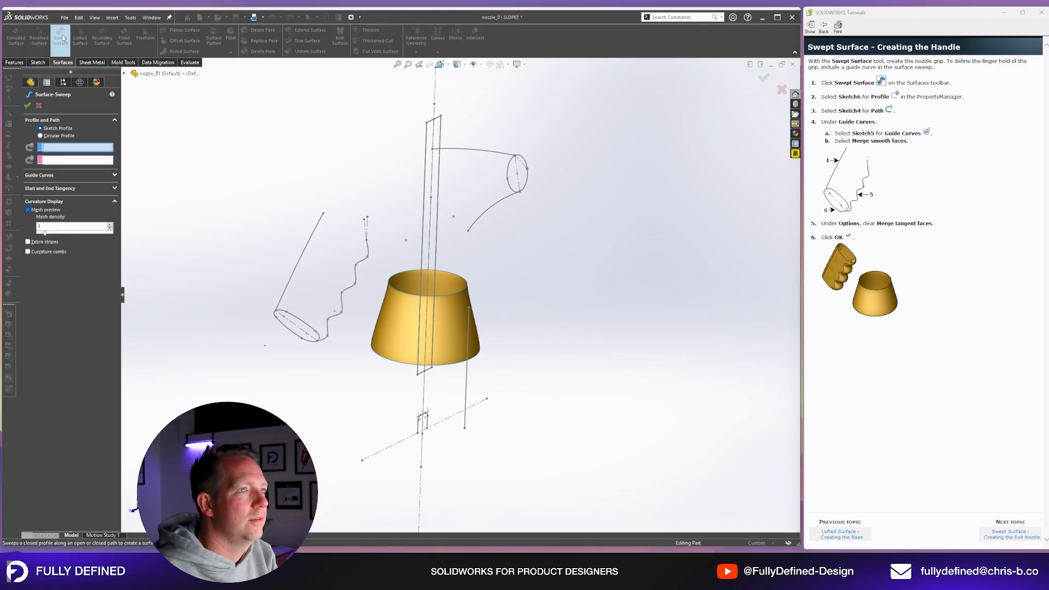
{"action": "middle_click_drag", "start_coordinate": [609, 182], "coordinate": [601, 195]}
{"action": "scroll", "coordinate": [370, 162], "scroll_direction": "down", "scroll_amount": 2}
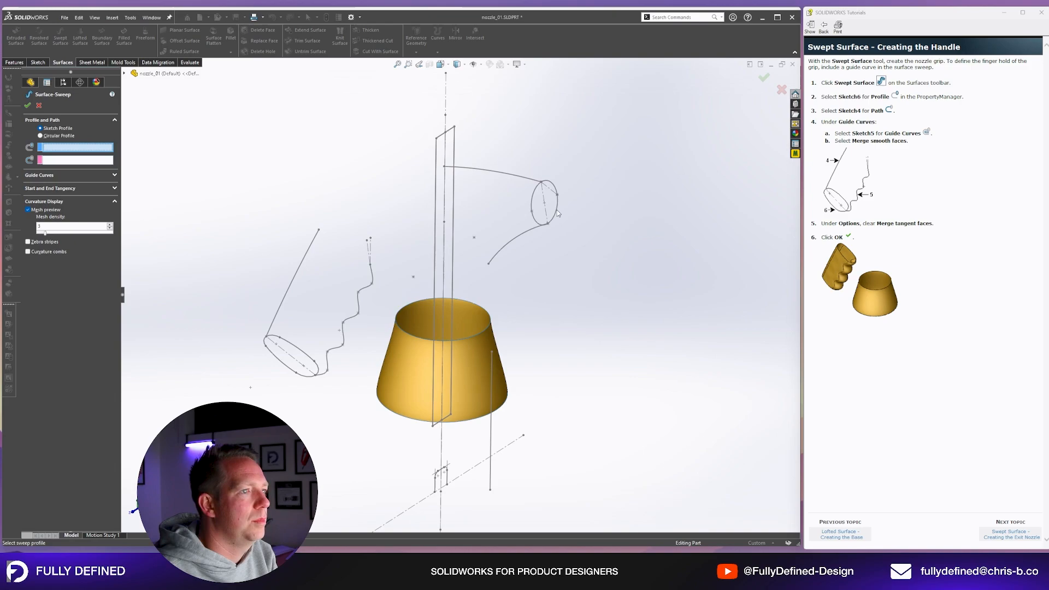
{"action": "scroll", "coordinate": [264, 366], "scroll_direction": "down", "scroll_amount": 3}
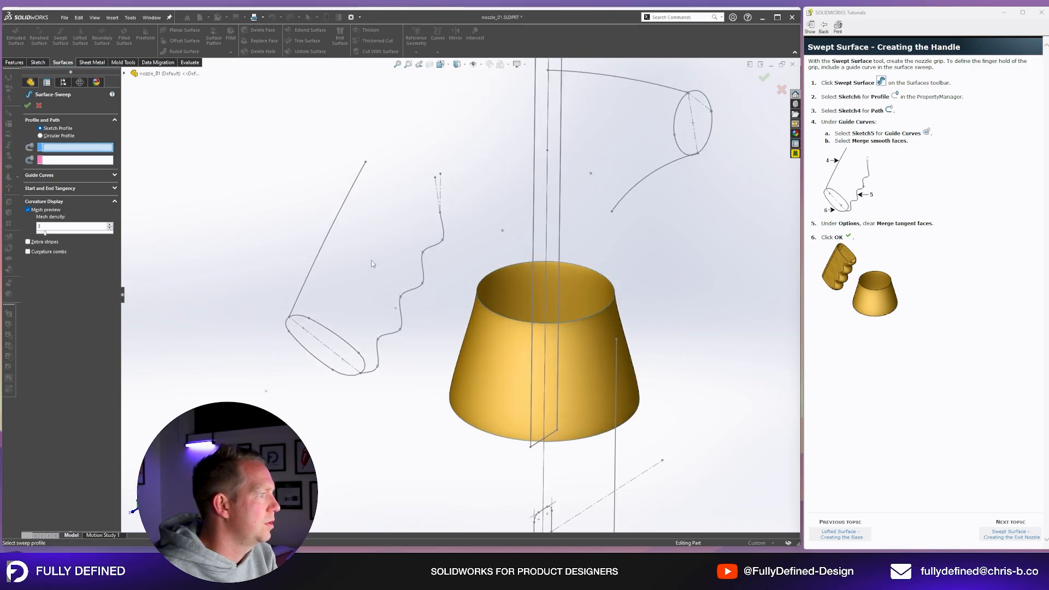
{"action": "scroll", "coordinate": [267, 342], "scroll_direction": "down", "scroll_amount": 3}
{"action": "left_click", "coordinate": [361, 369]}
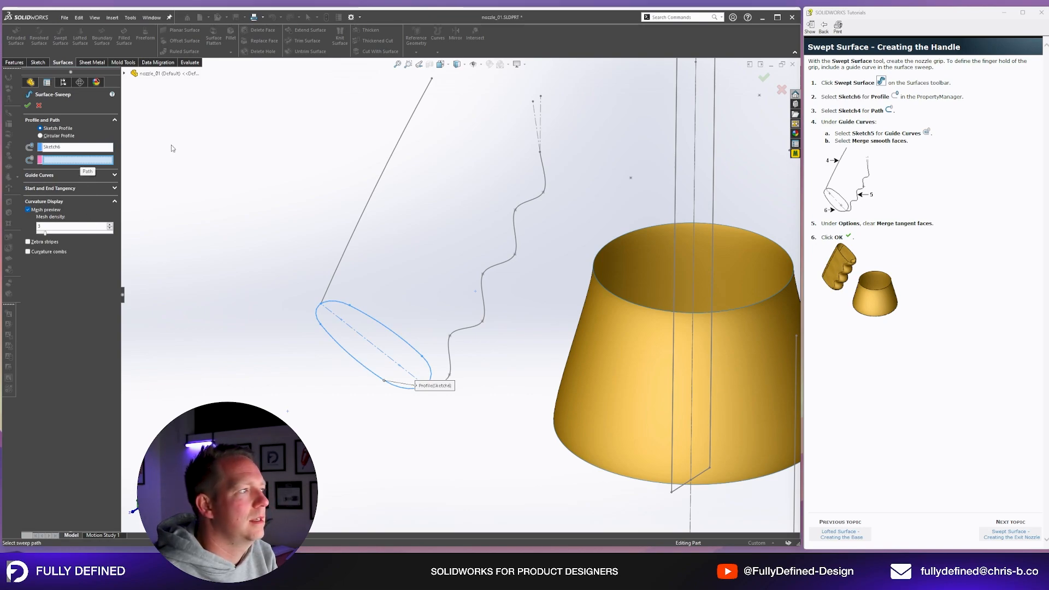
{"action": "left_click", "coordinate": [125, 73]}
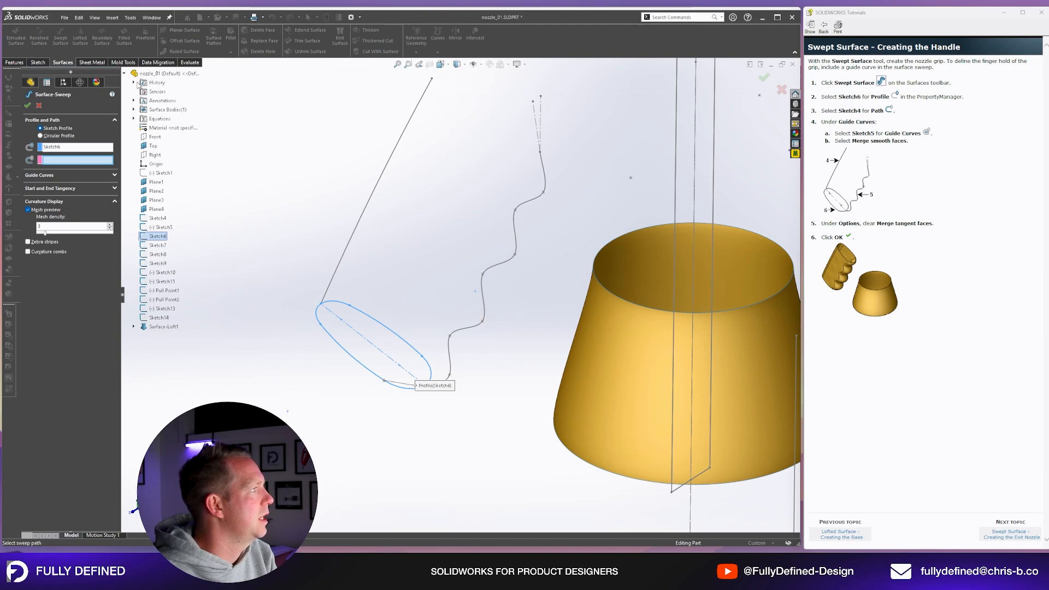
{"action": "left_click", "coordinate": [157, 218]}
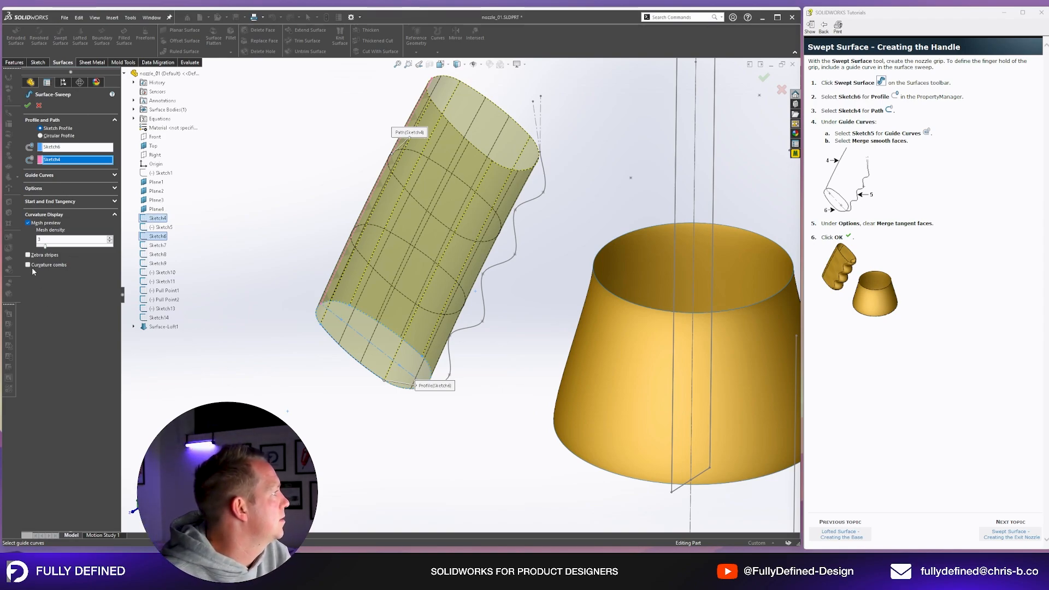
Step: Check the handle sweep with the mesh preview off and on, and add the wavy Sketch5 as guide curve
{"action": "left_click", "coordinate": [28, 223]}
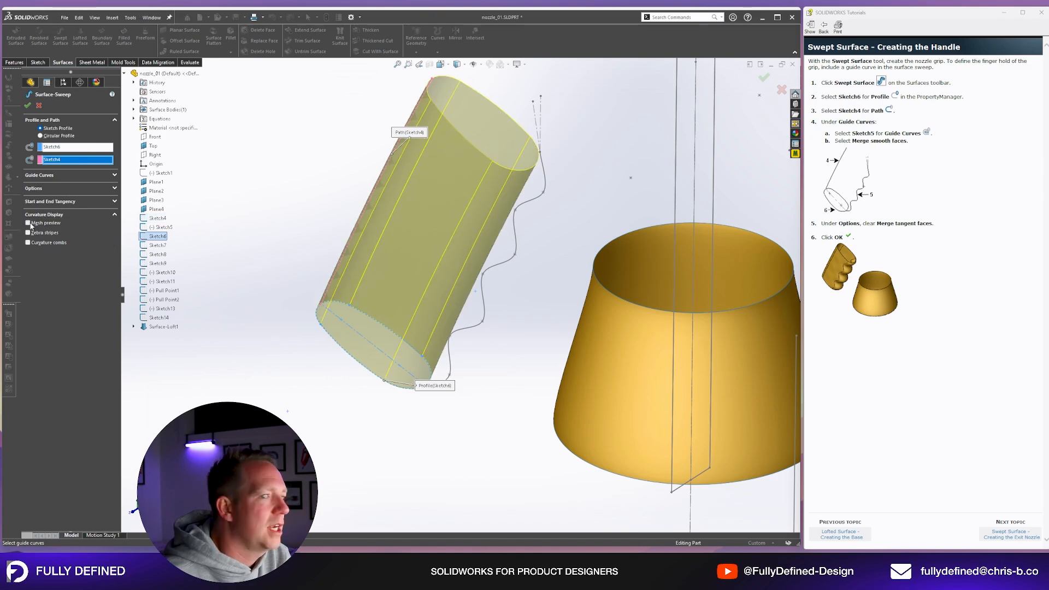
{"action": "left_click", "coordinate": [29, 223]}
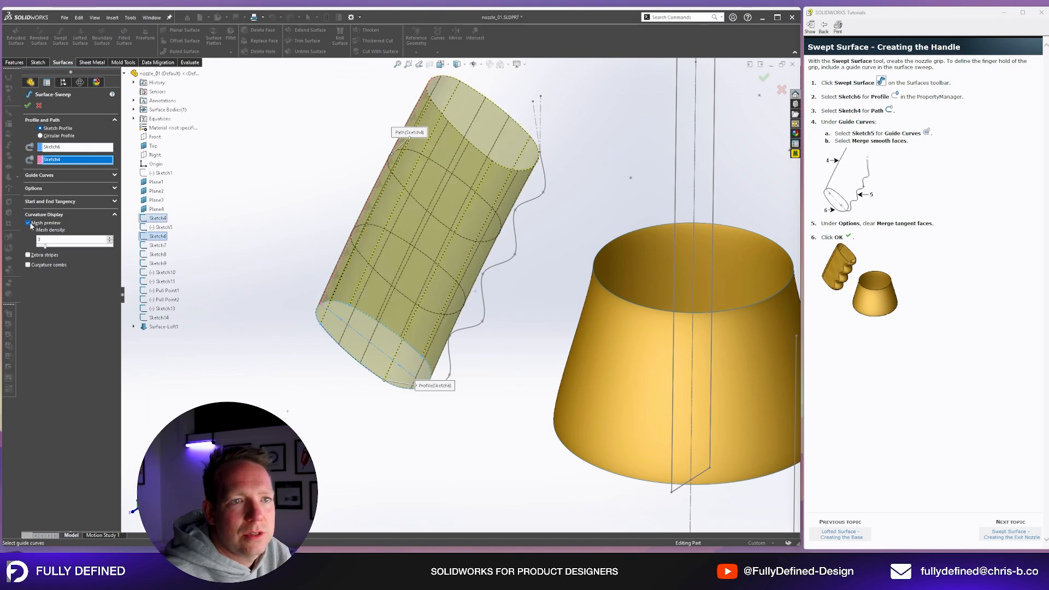
{"action": "left_click", "coordinate": [48, 176]}
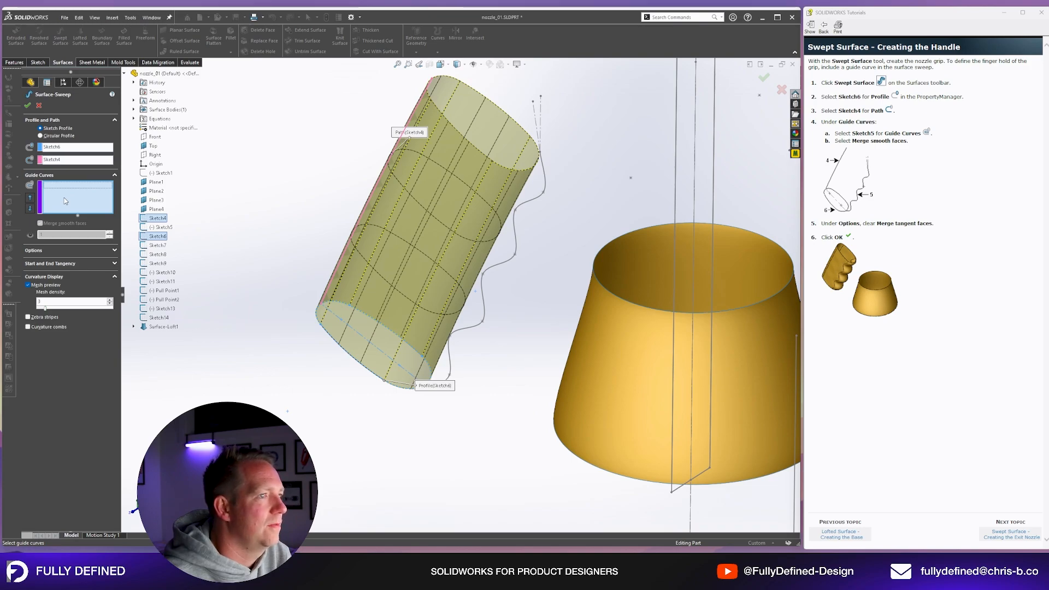
{"action": "left_click", "coordinate": [471, 329]}
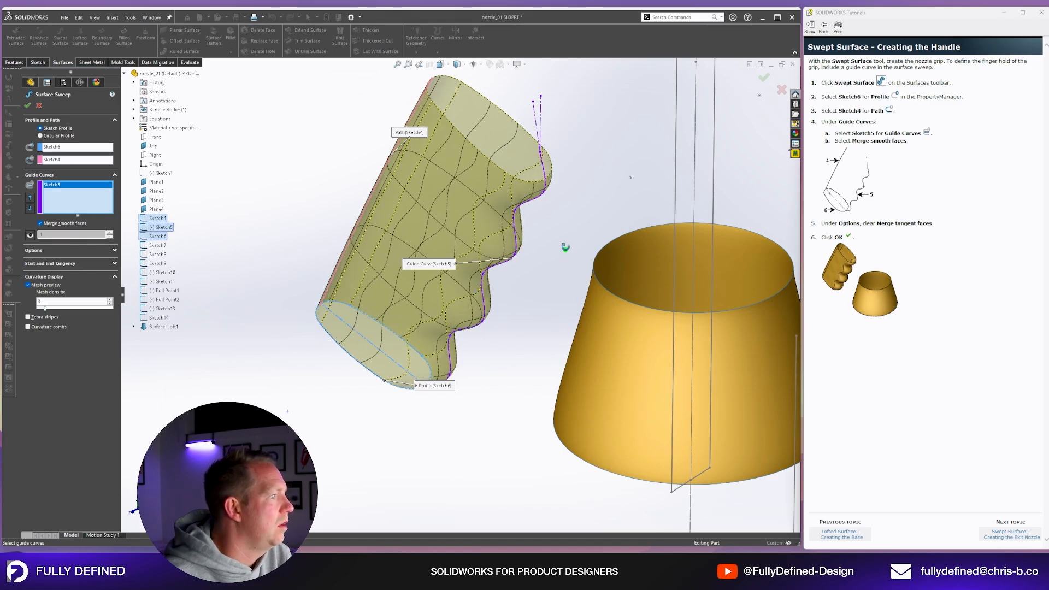
Step: Examine the handle sweep preview from several angles, especially how the finger grips follow the guide curve
{"action": "middle_click_drag", "start_coordinate": [565, 247], "coordinate": [474, 249]}
{"action": "scroll", "coordinate": [426, 300], "scroll_direction": "down", "scroll_amount": 5}
{"action": "scroll", "coordinate": [427, 300], "scroll_direction": "down", "scroll_amount": 1}
{"action": "scroll", "coordinate": [494, 370], "scroll_direction": "up", "scroll_amount": 4}
{"action": "scroll", "coordinate": [434, 251], "scroll_direction": "down", "scroll_amount": 3}
{"action": "scroll", "coordinate": [529, 163], "scroll_direction": "up", "scroll_amount": 3}
{"action": "scroll", "coordinate": [529, 163], "scroll_direction": "down", "scroll_amount": 2}
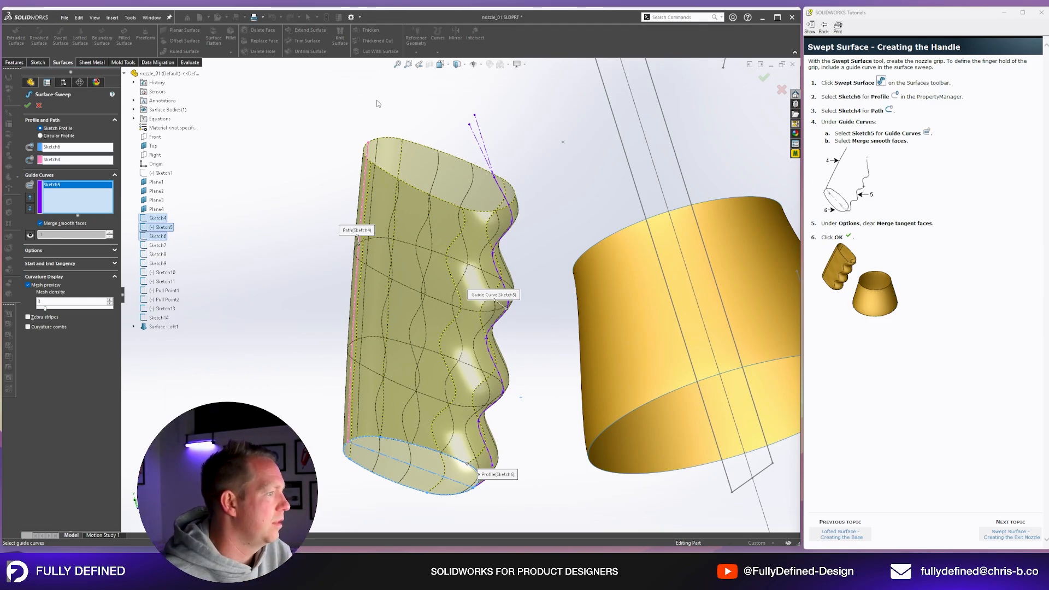
{"action": "middle_click_drag", "start_coordinate": [513, 340], "coordinate": [421, 445]}
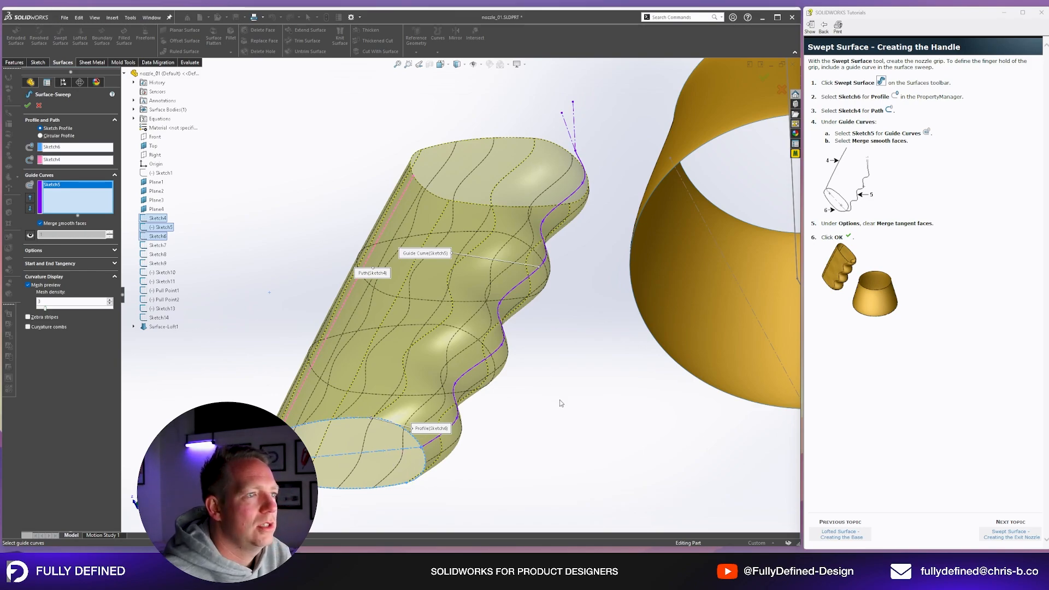
{"action": "scroll", "coordinate": [536, 276], "scroll_direction": "up", "scroll_amount": 4}
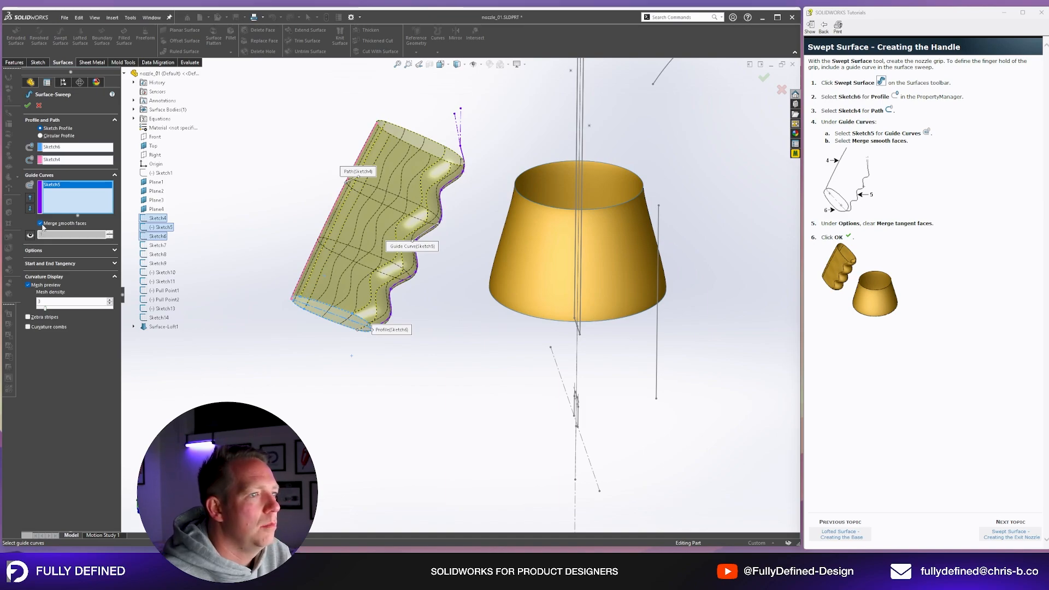
Step: Clear Merge tangent faces in the sweep options and create the handle's swept surface
{"action": "left_click", "coordinate": [40, 253]}
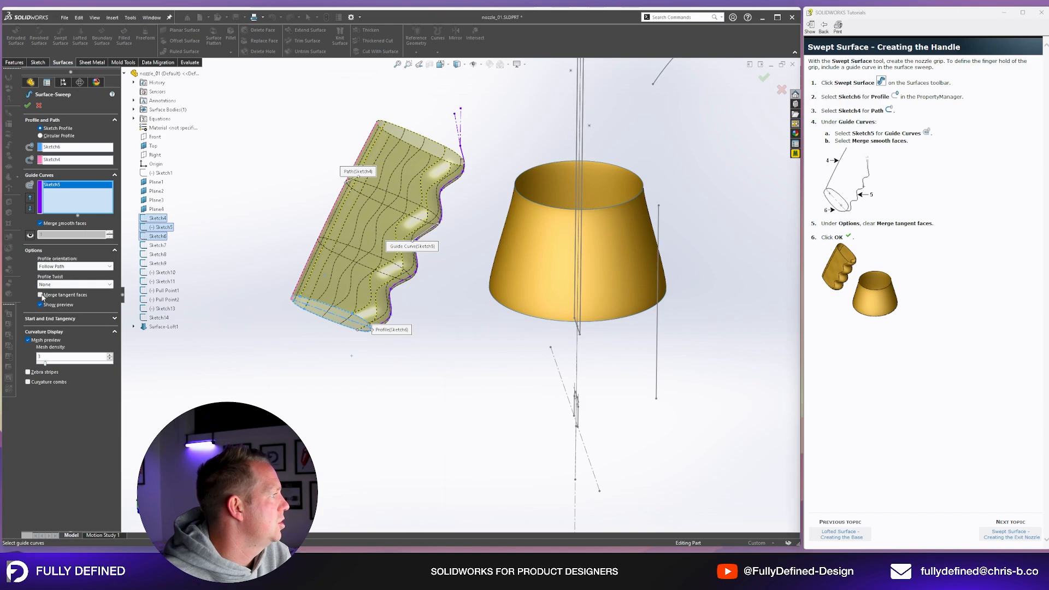
{"action": "left_click", "coordinate": [28, 106]}
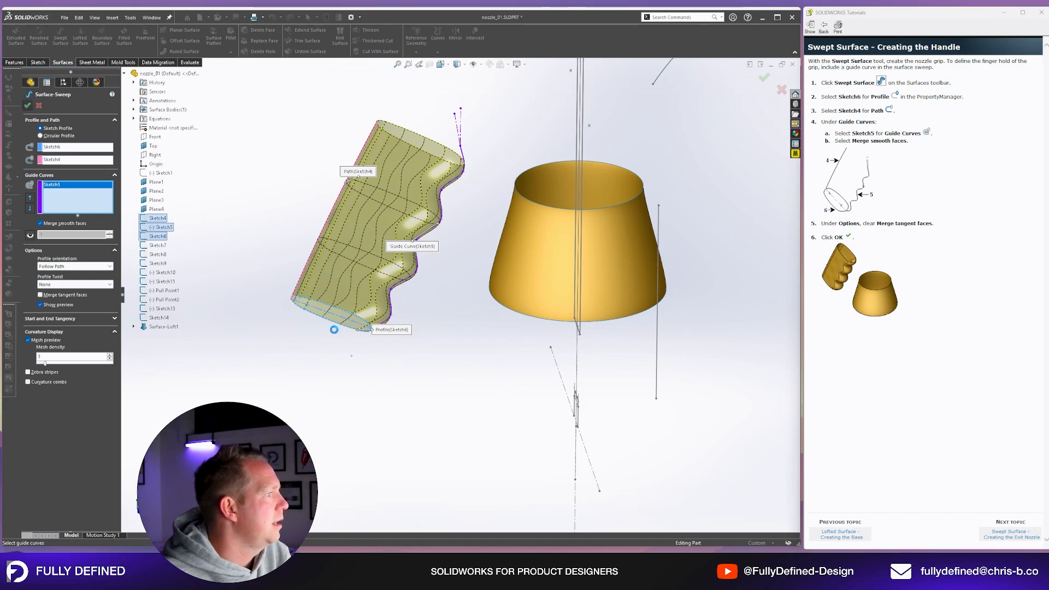
{"action": "middle_click_drag", "start_coordinate": [334, 329], "coordinate": [426, 295]}
Step: Go to the tutorial's exit nozzle topic and start a swept surface with Sketch9 as profile and Sketch7 as path
{"action": "left_click", "coordinate": [1019, 537]}
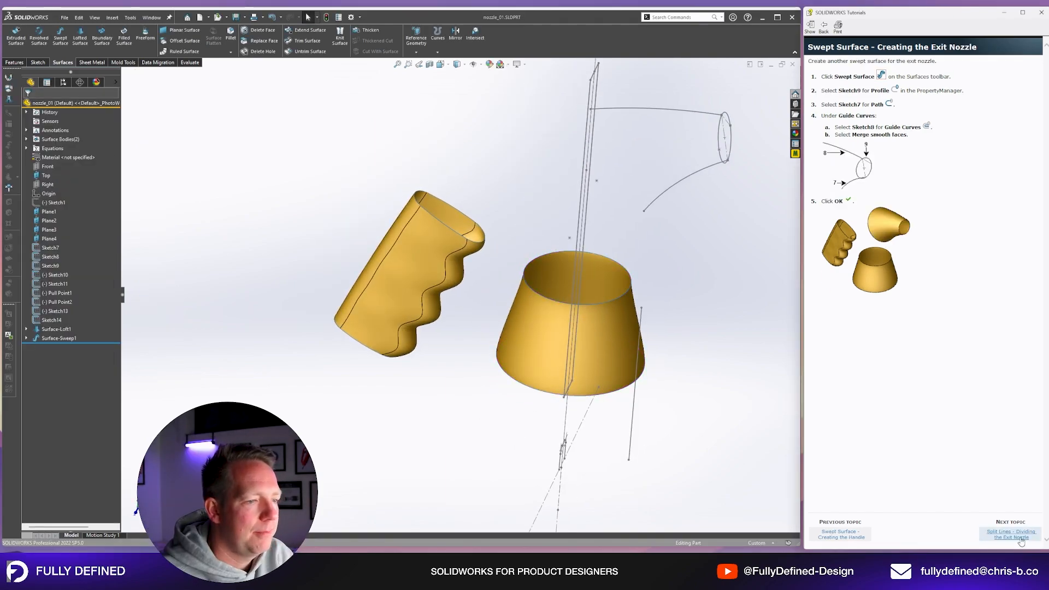
{"action": "mouse_move", "coordinate": [656, 295]}
{"action": "middle_mouse_down"}
{"action": "mouse_move", "coordinate": [616, 253]}
{"action": "mouse_move", "coordinate": [688, 135]}
{"action": "middle_mouse_up"}
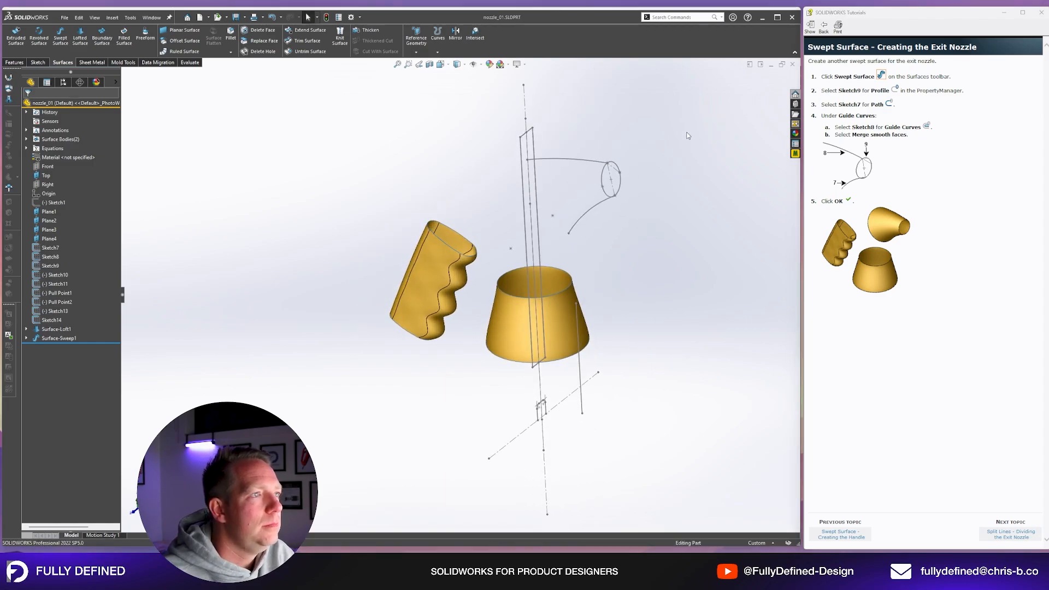
{"action": "left_click", "coordinate": [881, 75]}
{"action": "middle_click_drag", "start_coordinate": [667, 200], "coordinate": [651, 192]}
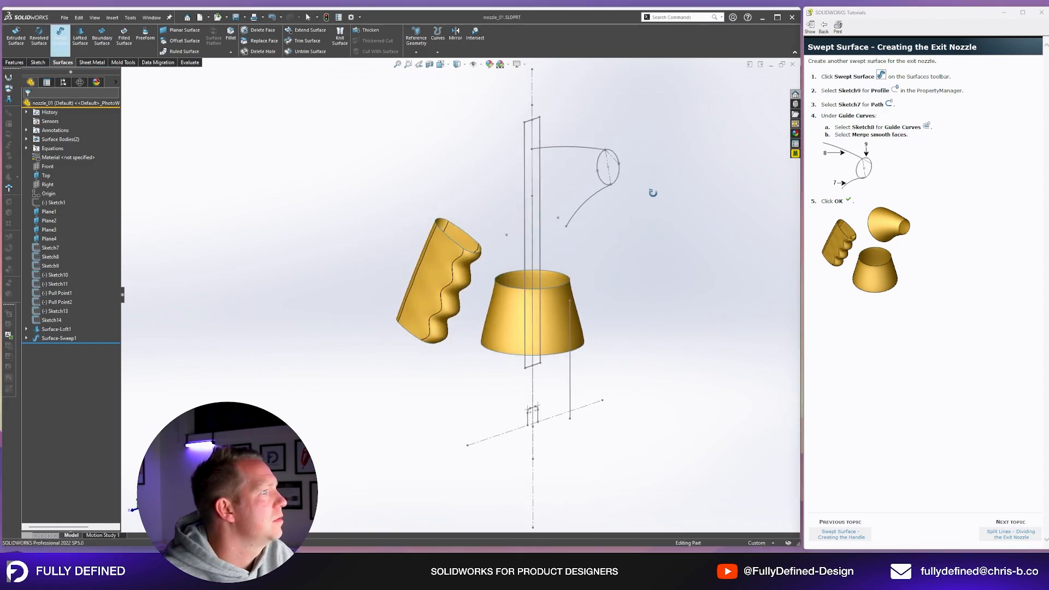
{"action": "scroll", "coordinate": [644, 165], "scroll_direction": "up", "scroll_amount": 3}
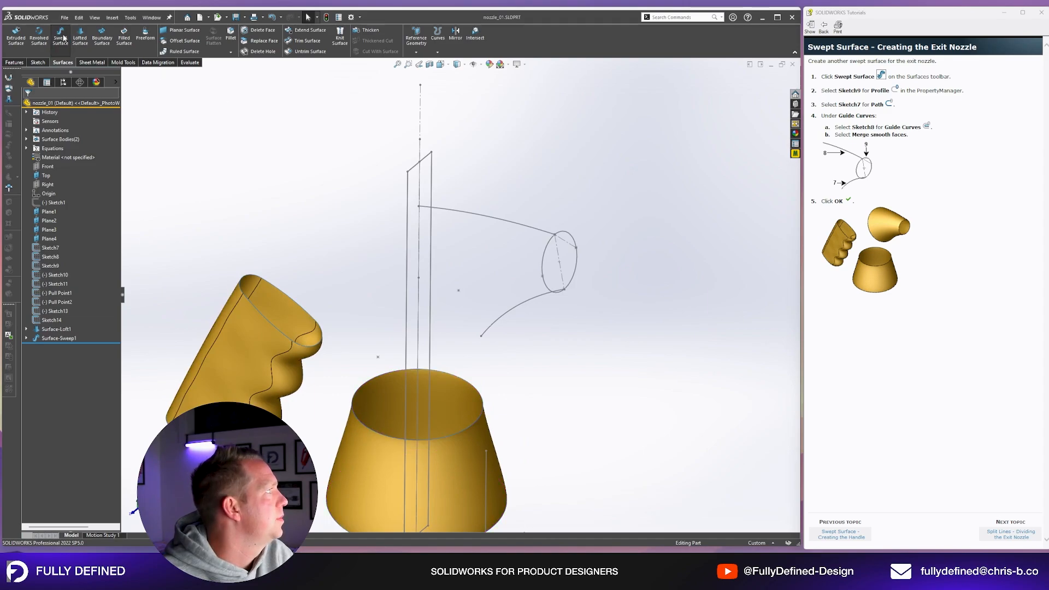
{"action": "scroll", "coordinate": [538, 202], "scroll_direction": "up", "scroll_amount": 3}
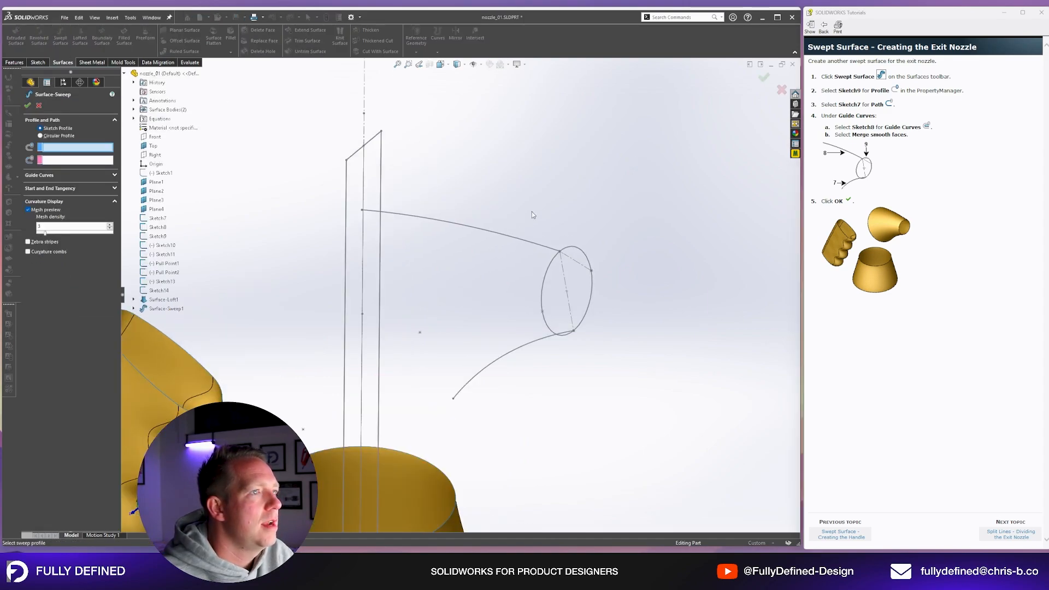
{"action": "left_click", "coordinate": [578, 252]}
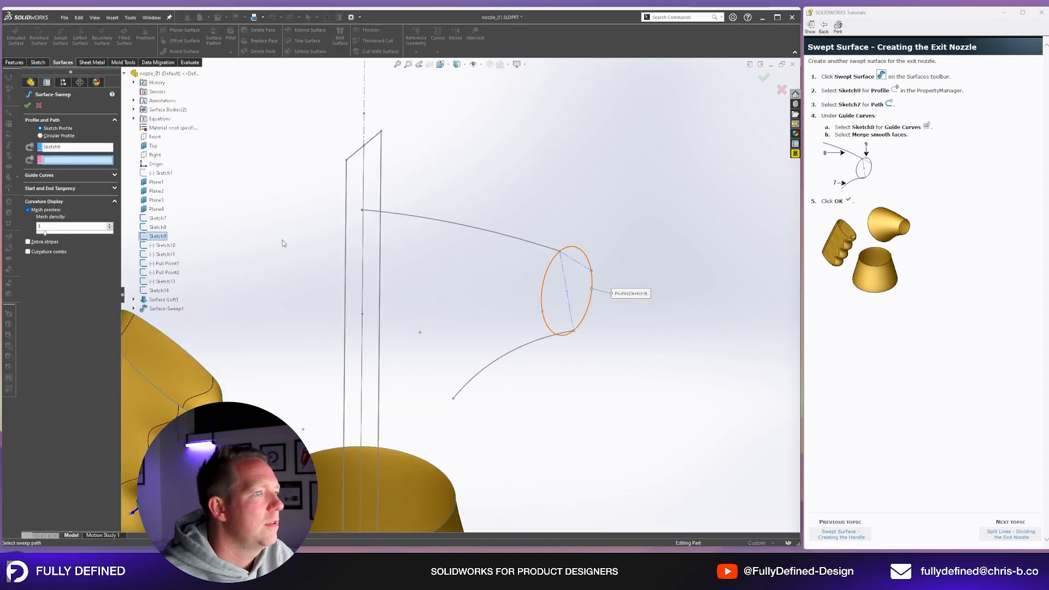
{"action": "left_click", "coordinate": [540, 341]}
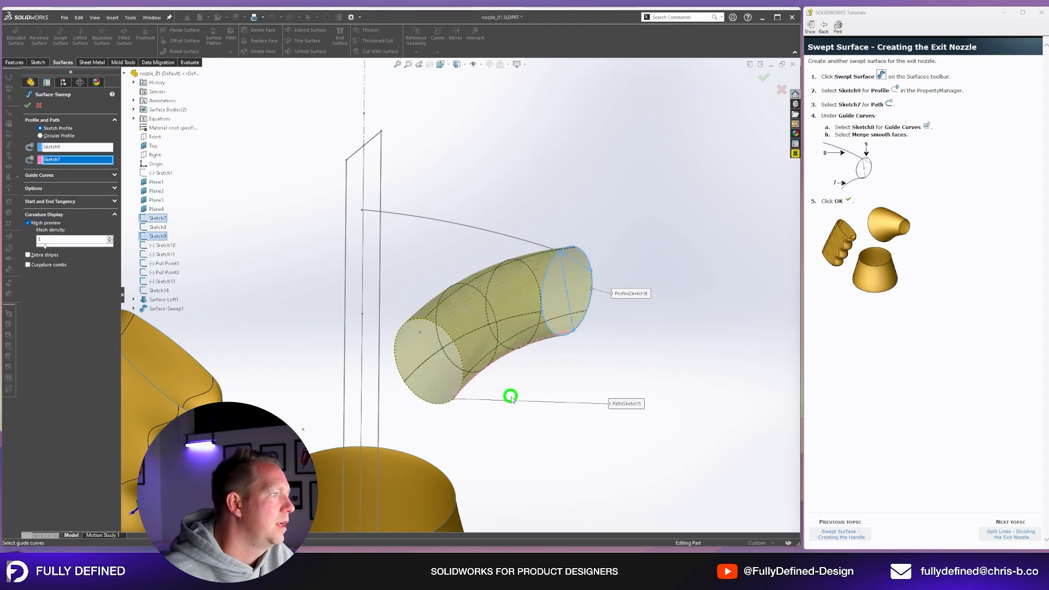
{"action": "mouse_move", "coordinate": [541, 341]}
{"action": "middle_mouse_down"}
{"action": "mouse_move", "coordinate": [562, 340]}
{"action": "mouse_move", "coordinate": [536, 342]}
{"action": "mouse_move", "coordinate": [495, 373]}
{"action": "middle_mouse_up"}
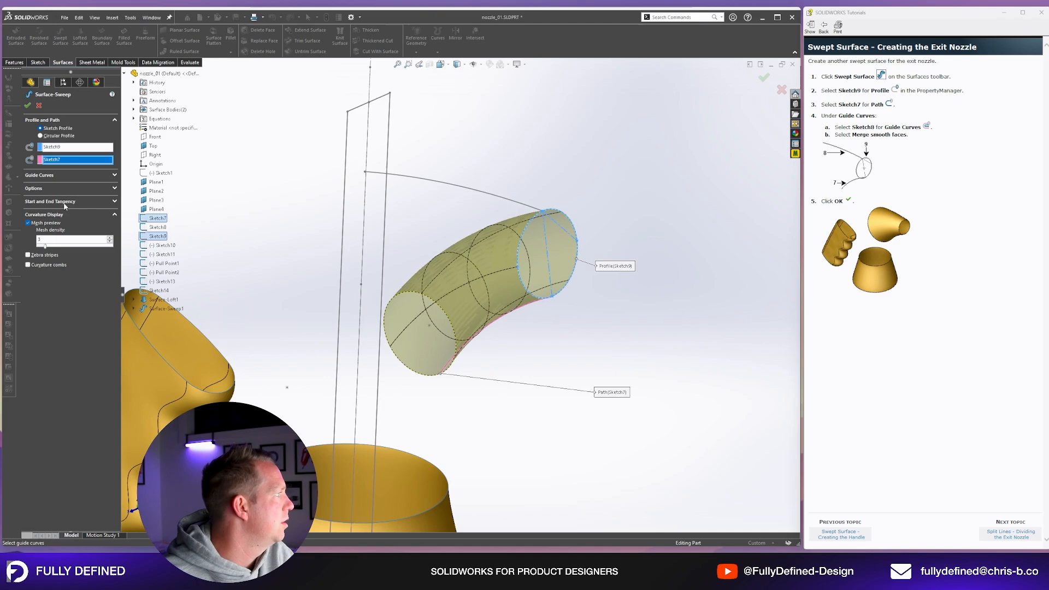
Step: Add Sketch8 as the guide curve with Merge smooth faces on and create the exit nozzle's swept surface
{"action": "left_click", "coordinate": [50, 176]}
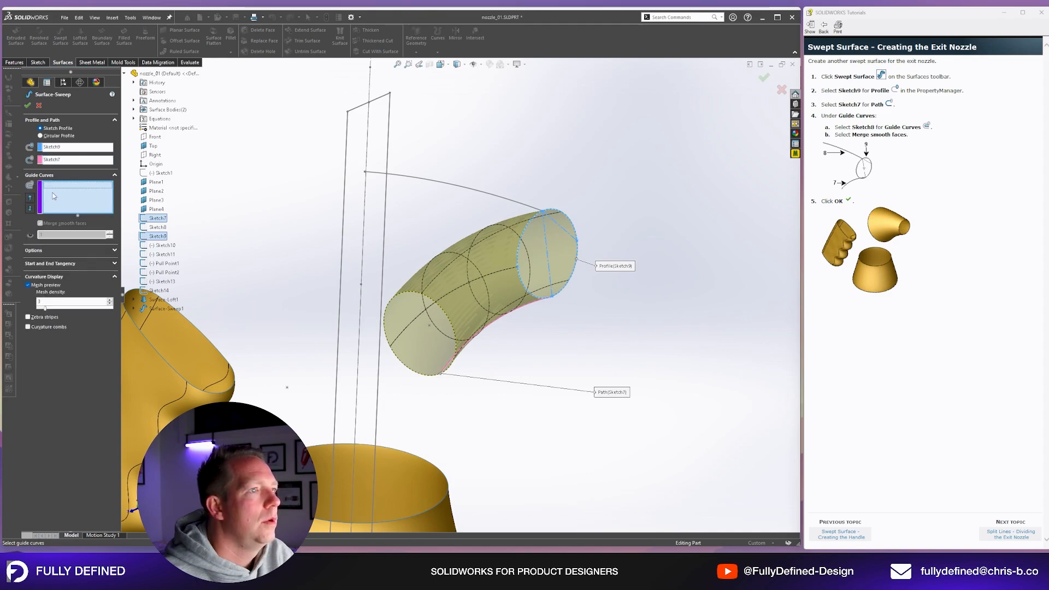
{"action": "left_click", "coordinate": [478, 191]}
{"action": "middle_click_drag", "start_coordinate": [497, 264], "coordinate": [356, 248]}
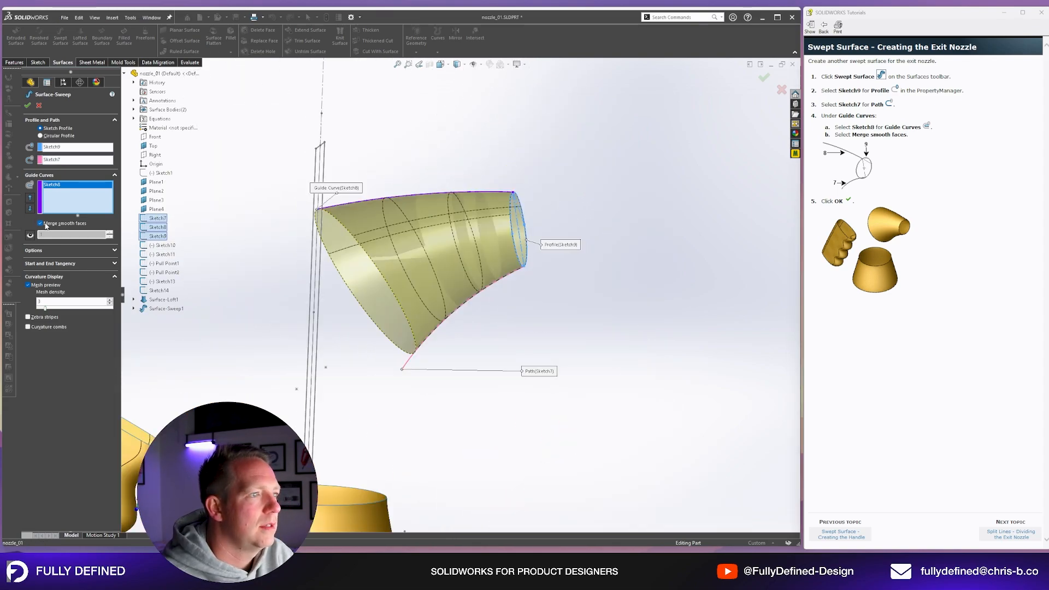
{"action": "left_click", "coordinate": [27, 106]}
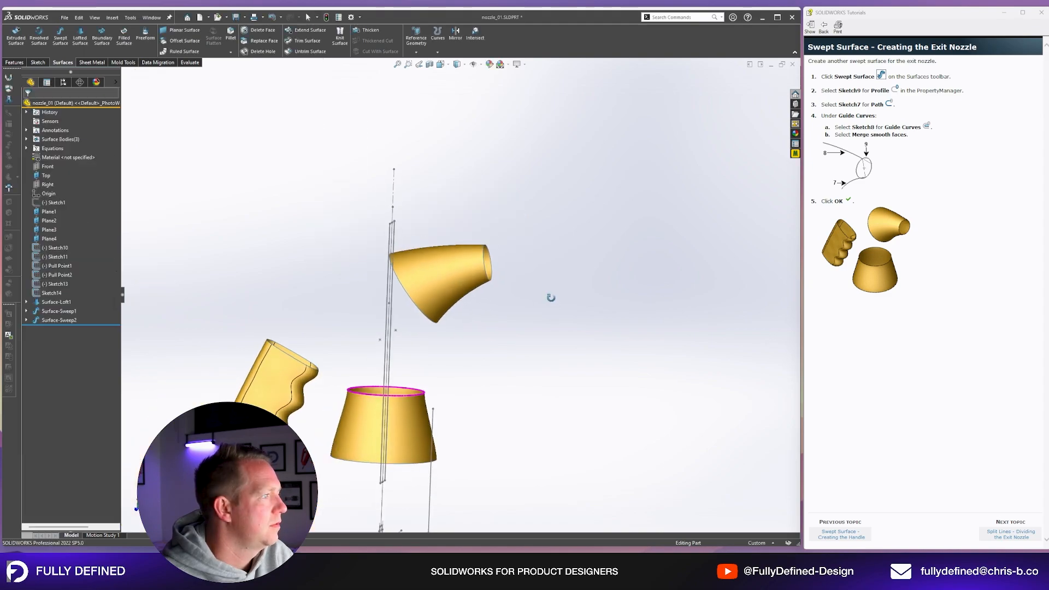
{"action": "middle_click_drag", "start_coordinate": [550, 295], "coordinate": [447, 363]}
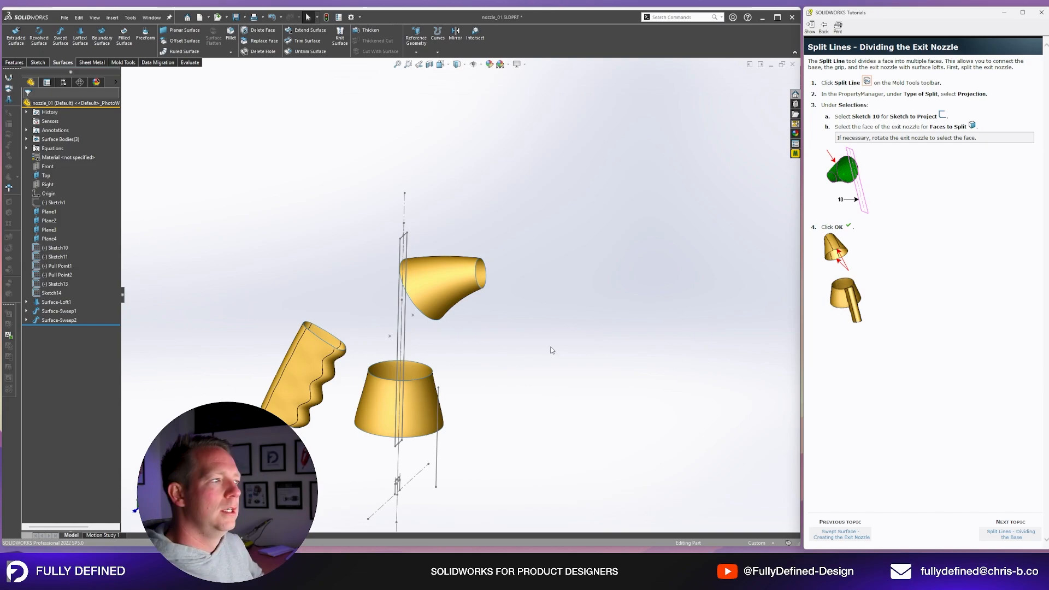
Step: Examine the exit nozzle face and the tall rectangular sketch that crosses its wide opening
{"action": "mouse_move", "coordinate": [522, 354]}
{"action": "middle_mouse_down"}
{"action": "mouse_move", "coordinate": [526, 306]}
{"action": "mouse_move", "coordinate": [393, 303]}
{"action": "mouse_move", "coordinate": [369, 341]}
{"action": "middle_mouse_up"}
{"action": "scroll", "coordinate": [337, 380], "scroll_direction": "down", "scroll_amount": 3}
{"action": "left_click", "coordinate": [455, 177]}
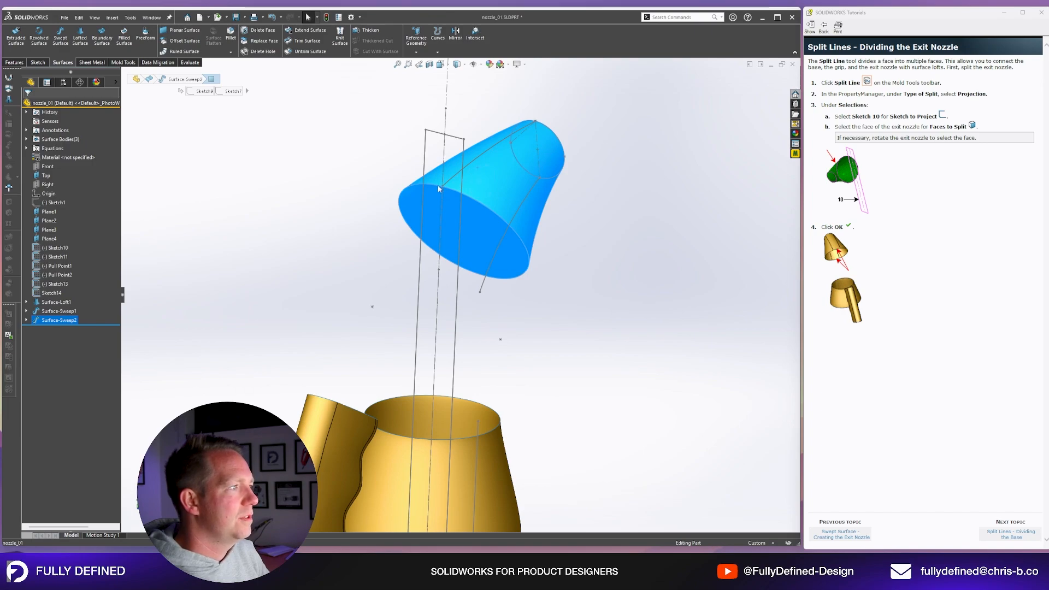
{"action": "left_click", "coordinate": [317, 440]}
{"action": "scroll", "coordinate": [332, 432], "scroll_direction": "down", "scroll_amount": 5}
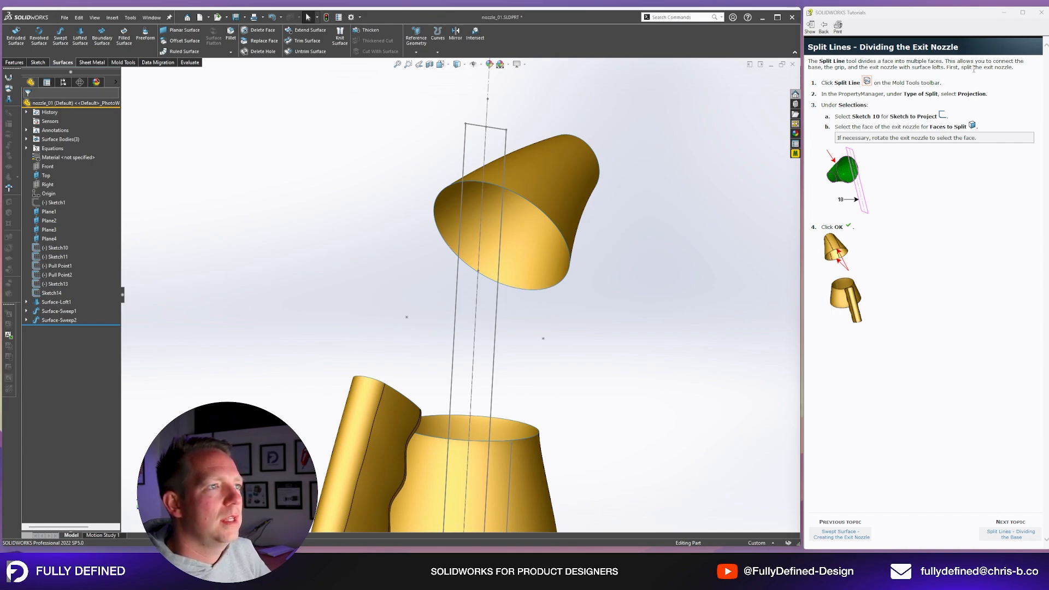
Step: Search the customizable commands for "split line" and look through the available toolbars
{"action": "left_click", "coordinate": [867, 81]}
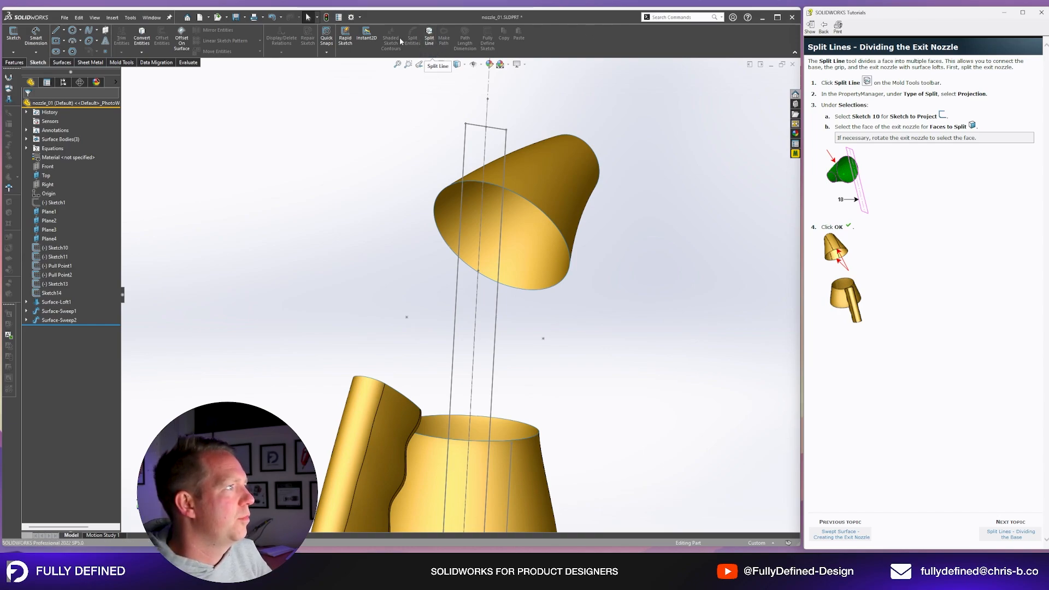
{"action": "right_click", "coordinate": [615, 33]}
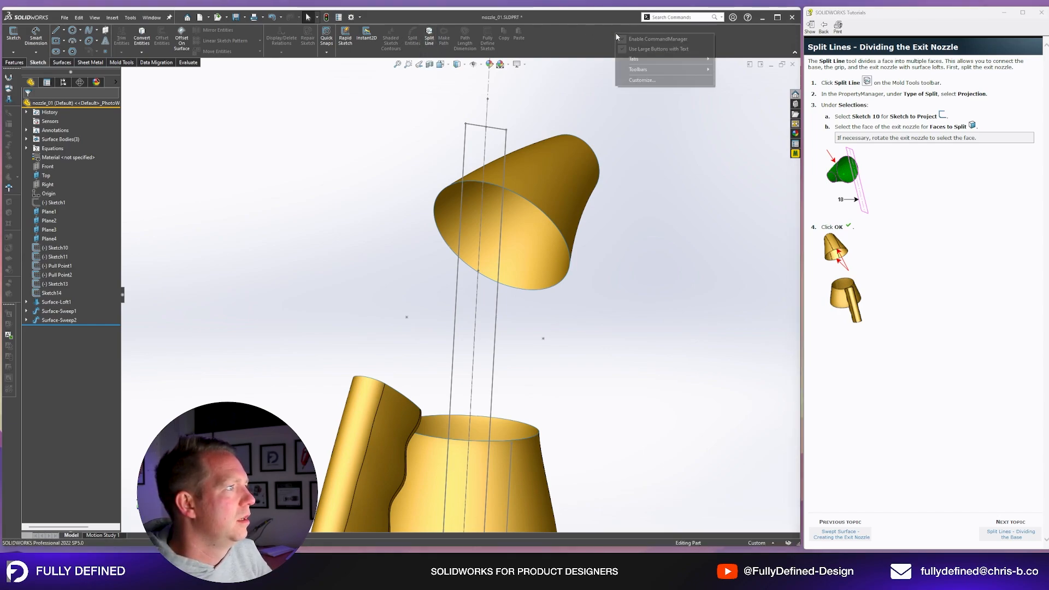
{"action": "left_click", "coordinate": [658, 76]}
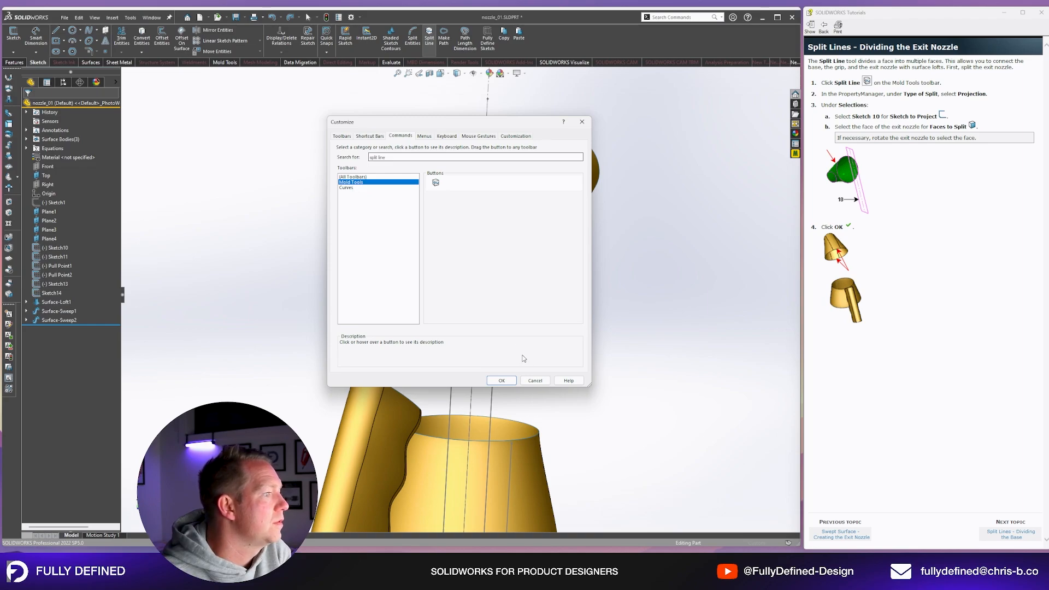
{"action": "left_click", "coordinate": [501, 381]}
{"action": "right_click", "coordinate": [597, 31]}
{"action": "mouse_move", "coordinate": [653, 67]}
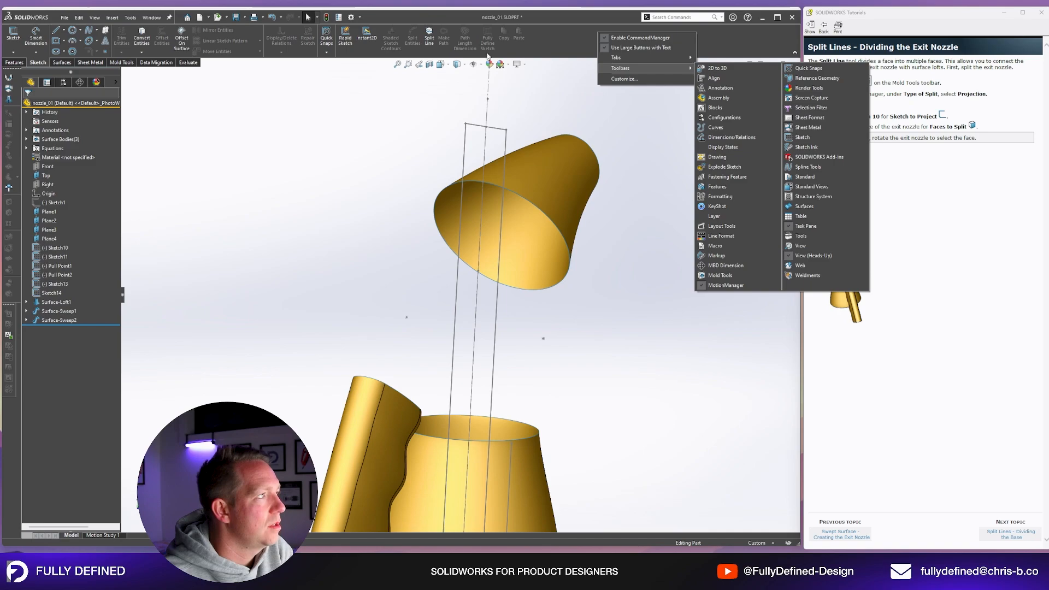
{"action": "left_click", "coordinate": [558, 113]}
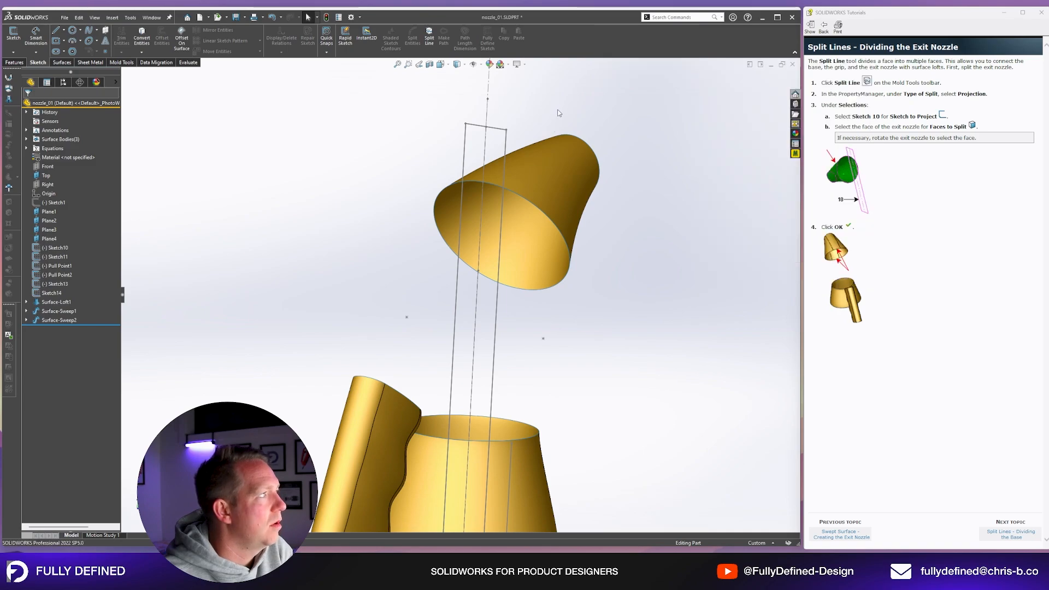
Step: Start a split line from the Curves tools with Projection as the type of split
{"action": "left_click", "coordinate": [14, 62]}
{"action": "left_click", "coordinate": [358, 47]}
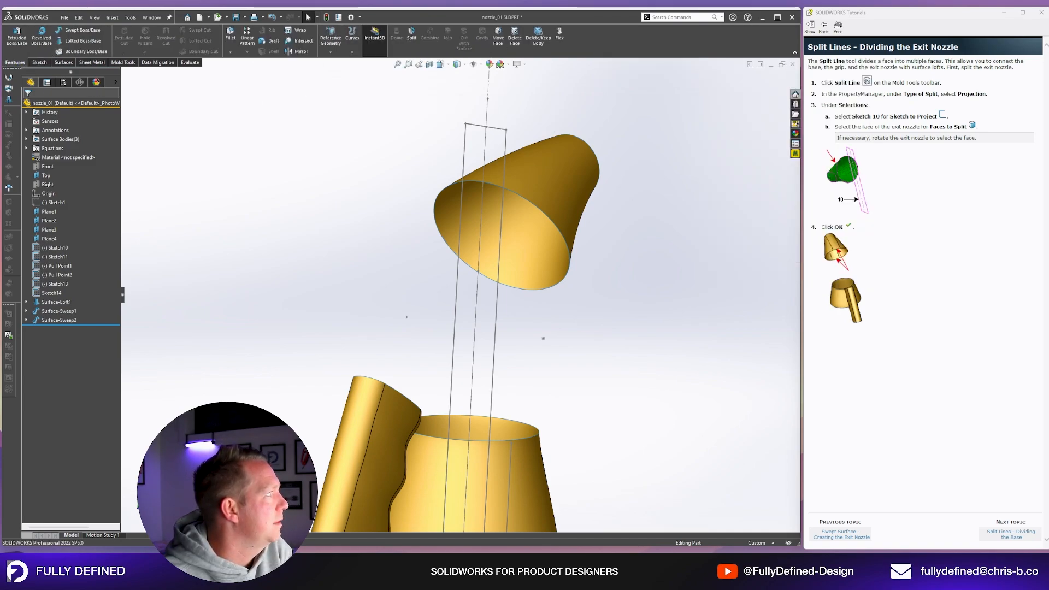
{"action": "left_click", "coordinate": [350, 52]}
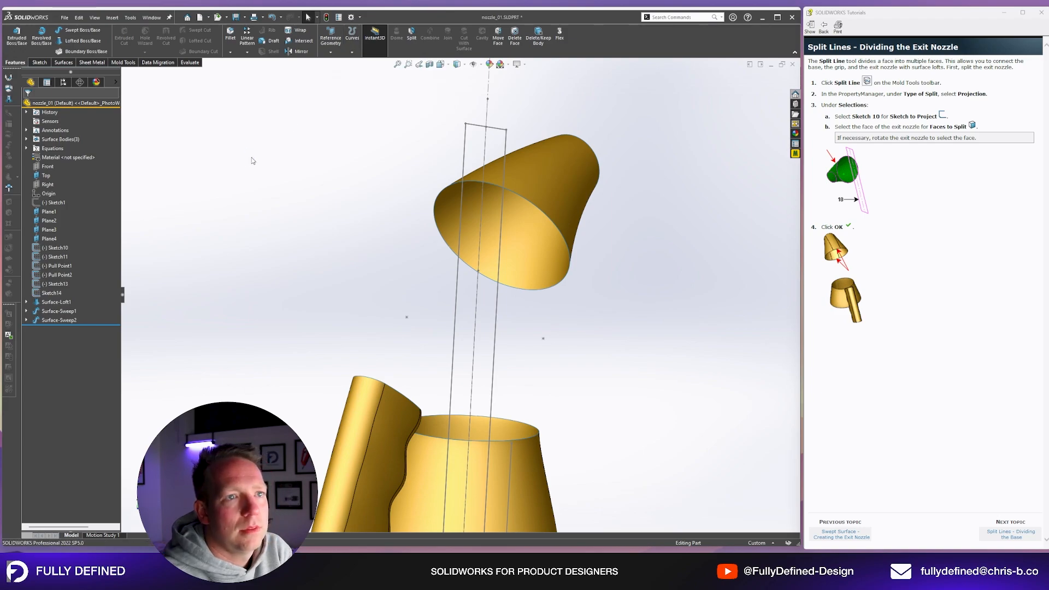
{"action": "middle_click_drag", "start_coordinate": [550, 185], "coordinate": [551, 202]}
{"action": "scroll", "coordinate": [552, 201], "scroll_direction": "up", "scroll_amount": 3}
{"action": "scroll", "coordinate": [611, 364], "scroll_direction": "down", "scroll_amount": 1}
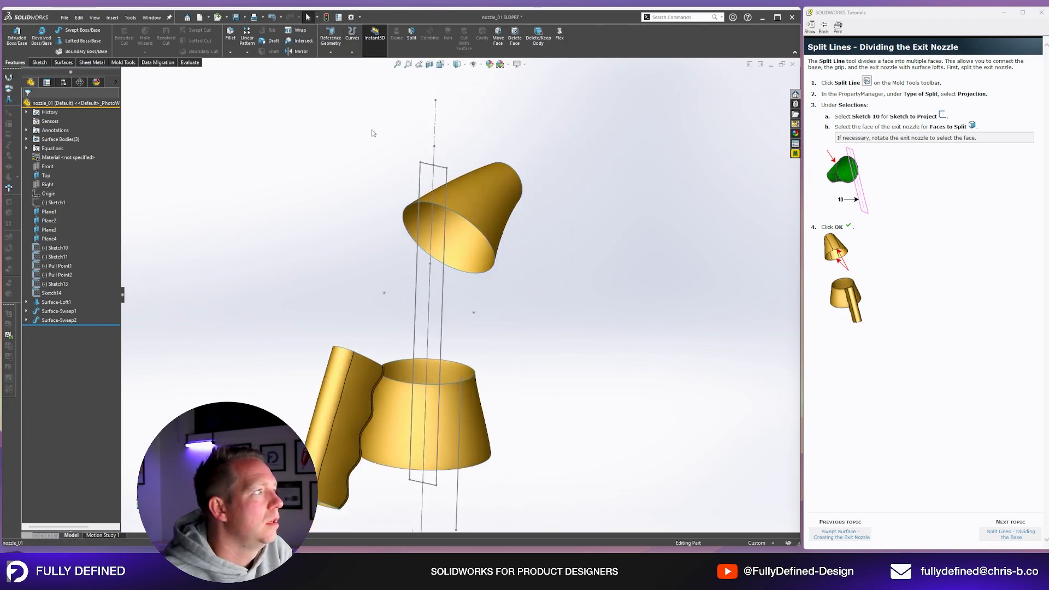
{"action": "left_click", "coordinate": [351, 51]}
{"action": "left_click", "coordinate": [363, 62]}
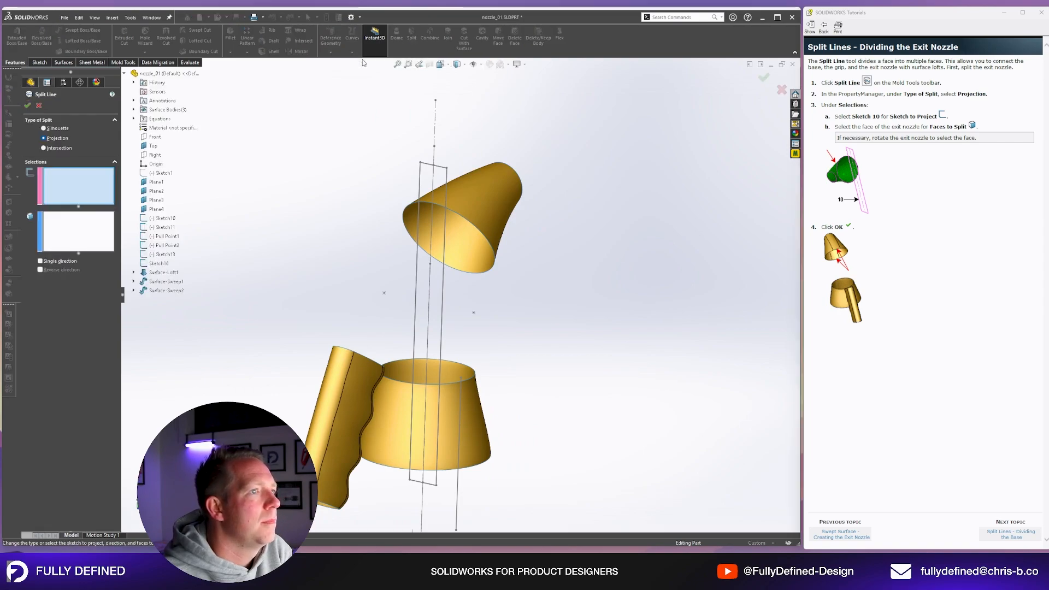
{"action": "left_click", "coordinate": [57, 139]}
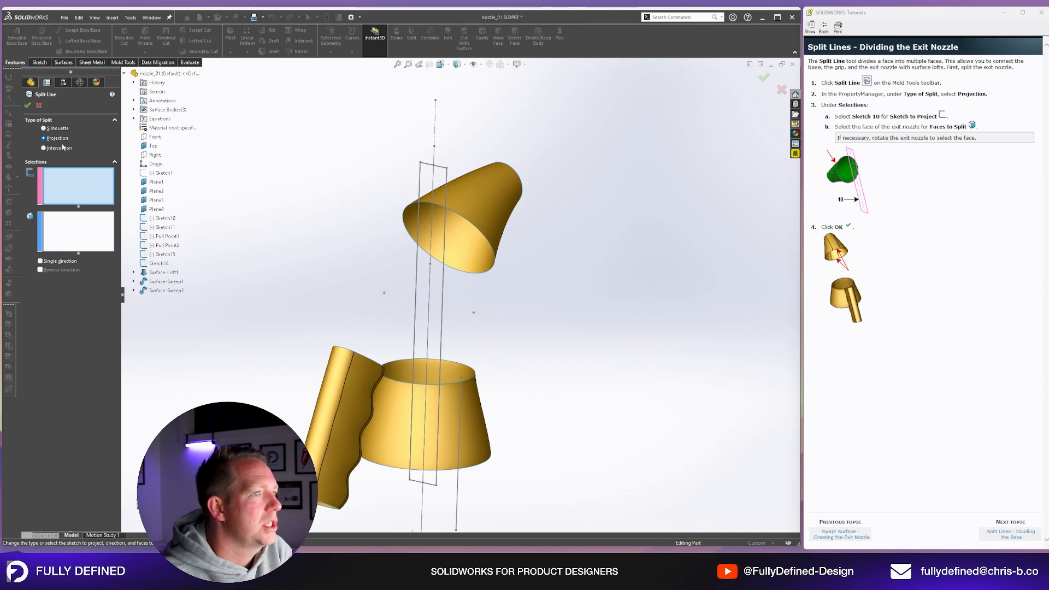
Step: Project Sketch10 onto the exit nozzle's face in both directions and create the split line
{"action": "left_click", "coordinate": [444, 287]}
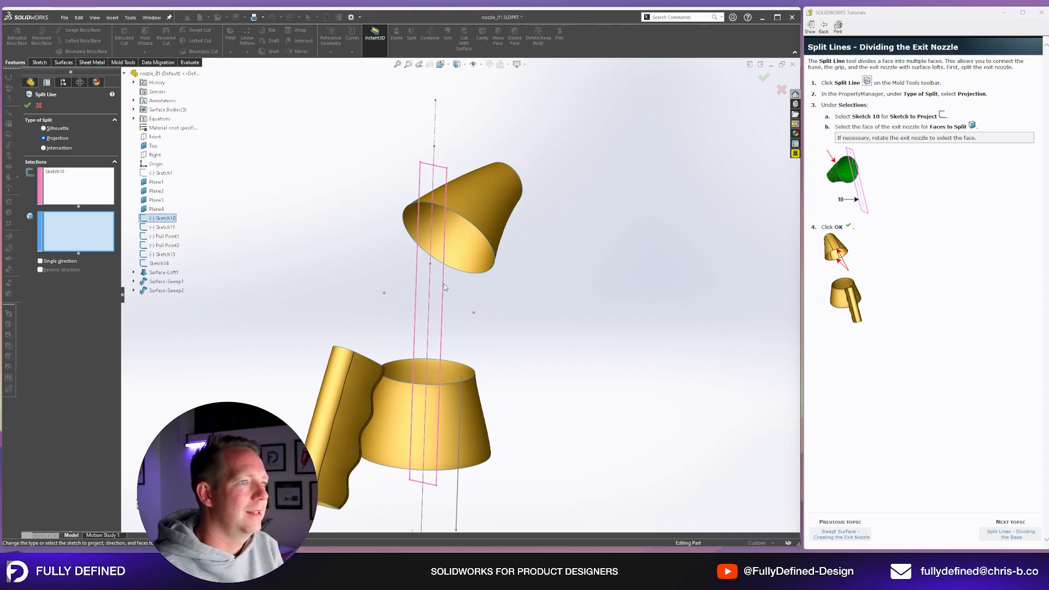
{"action": "left_click", "coordinate": [469, 207]}
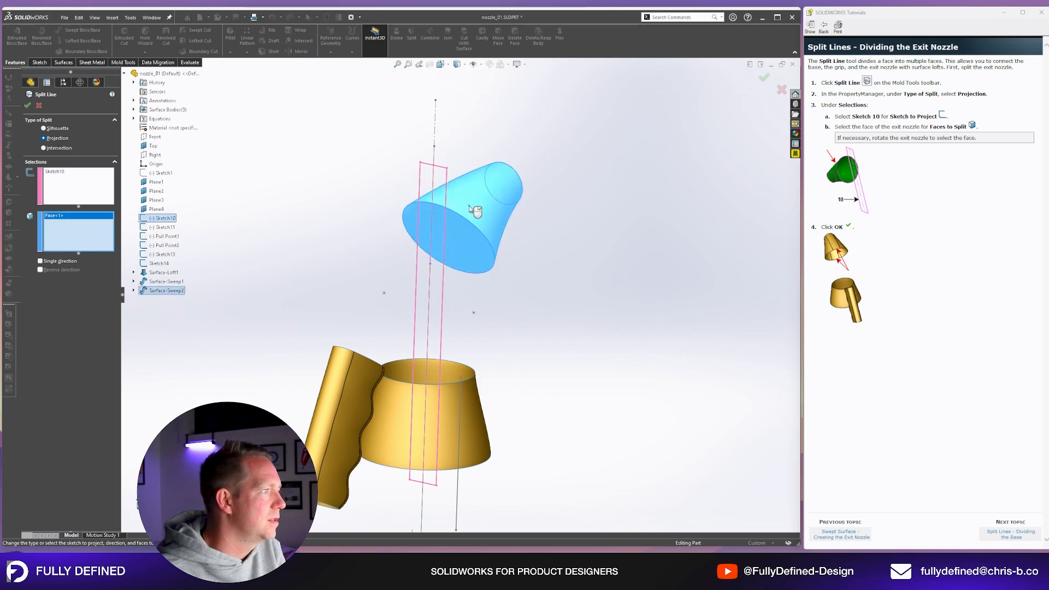
{"action": "middle_click_drag", "start_coordinate": [480, 198], "coordinate": [467, 176]}
{"action": "middle_click_drag", "start_coordinate": [471, 189], "coordinate": [574, 273]}
{"action": "scroll", "coordinate": [458, 189], "scroll_direction": "down", "scroll_amount": 3}
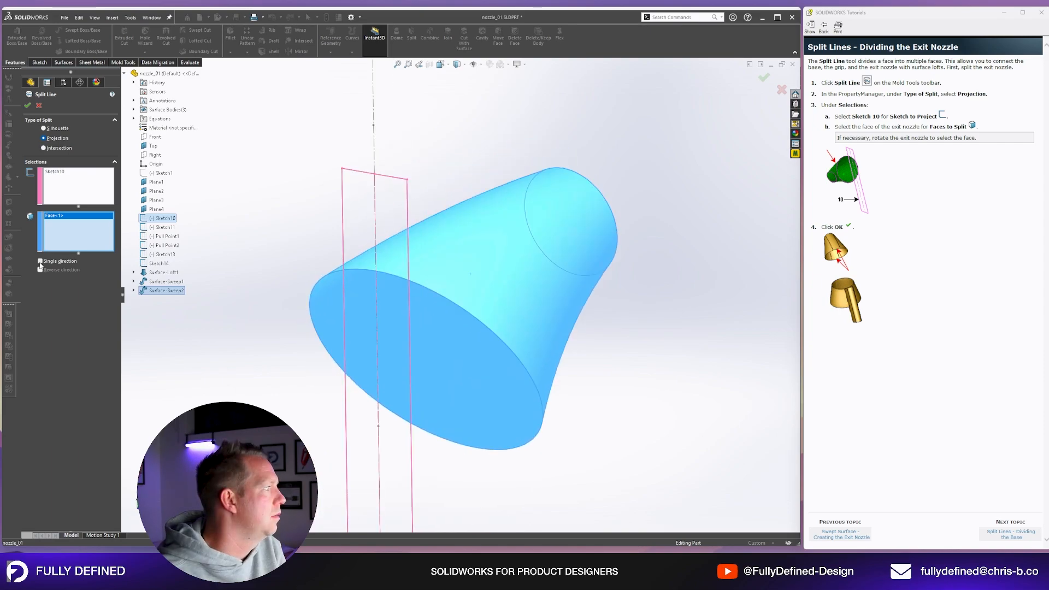
{"action": "scroll", "coordinate": [587, 329], "scroll_direction": "up", "scroll_amount": 3}
{"action": "mouse_move", "coordinate": [581, 346]}
{"action": "middle_mouse_down"}
{"action": "mouse_move", "coordinate": [453, 177]}
{"action": "mouse_move", "coordinate": [475, 262]}
{"action": "mouse_move", "coordinate": [484, 211]}
{"action": "mouse_move", "coordinate": [474, 198]}
{"action": "mouse_move", "coordinate": [504, 253]}
{"action": "mouse_move", "coordinate": [608, 308]}
{"action": "mouse_move", "coordinate": [437, 188]}
{"action": "mouse_move", "coordinate": [414, 186]}
{"action": "middle_mouse_up"}
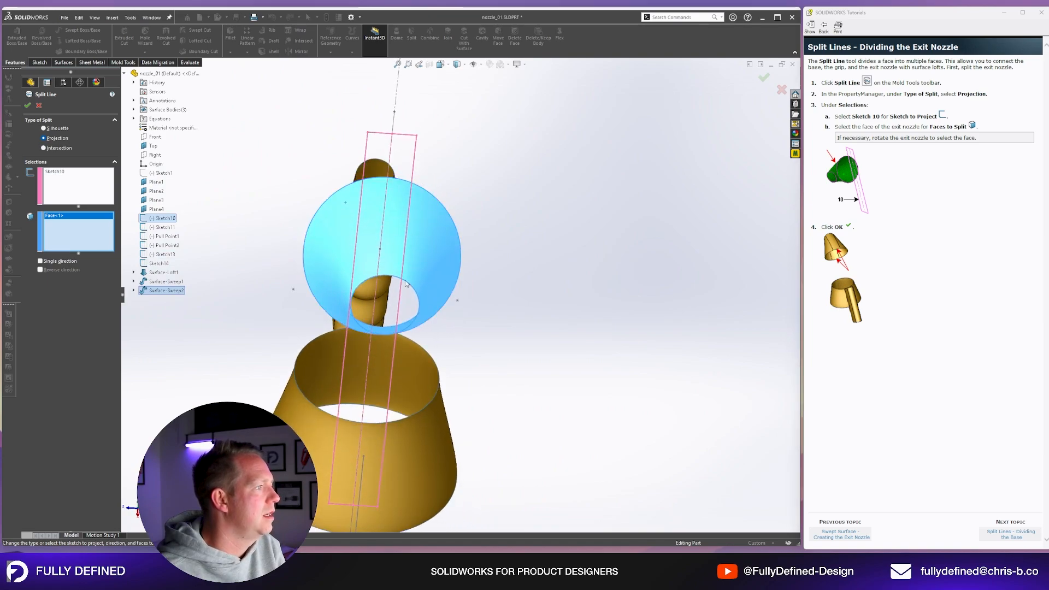
{"action": "middle_click_drag", "start_coordinate": [354, 195], "coordinate": [404, 230]}
{"action": "left_click", "coordinate": [28, 106]}
Step: Go to the tutorial's Split Lines - Dividing the Base topic and add the base's face to the existing split line's faces to split
{"action": "middle_click_drag", "start_coordinate": [489, 164], "coordinate": [498, 231]}
{"action": "middle_click_drag", "start_coordinate": [392, 199], "coordinate": [402, 241]}
{"action": "scroll", "coordinate": [623, 171], "scroll_direction": "down", "scroll_amount": 3}
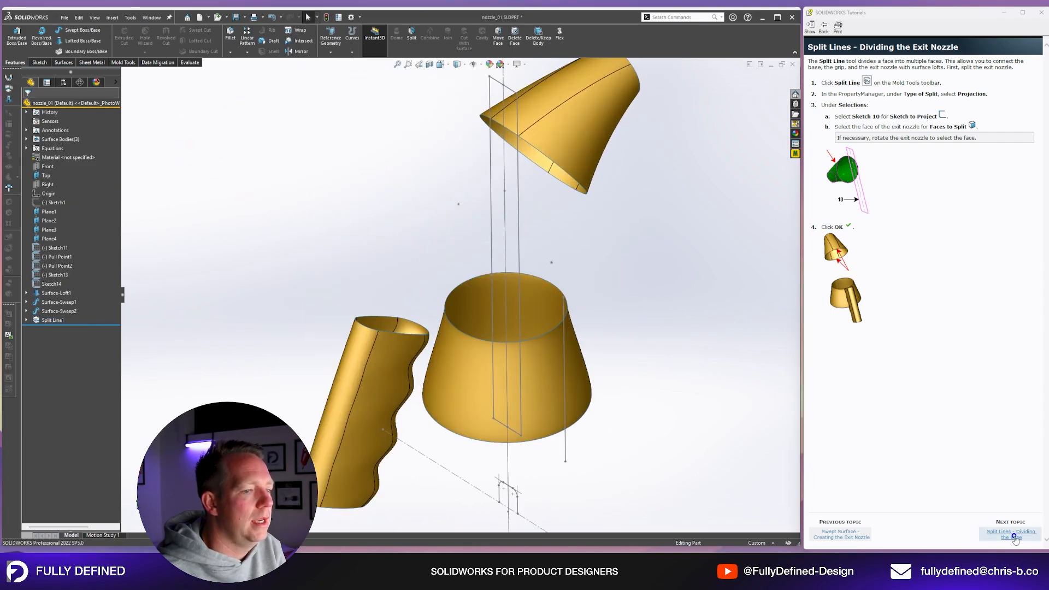
{"action": "left_click", "coordinate": [1011, 534]}
{"action": "scroll", "coordinate": [627, 212], "scroll_direction": "up", "scroll_amount": 4}
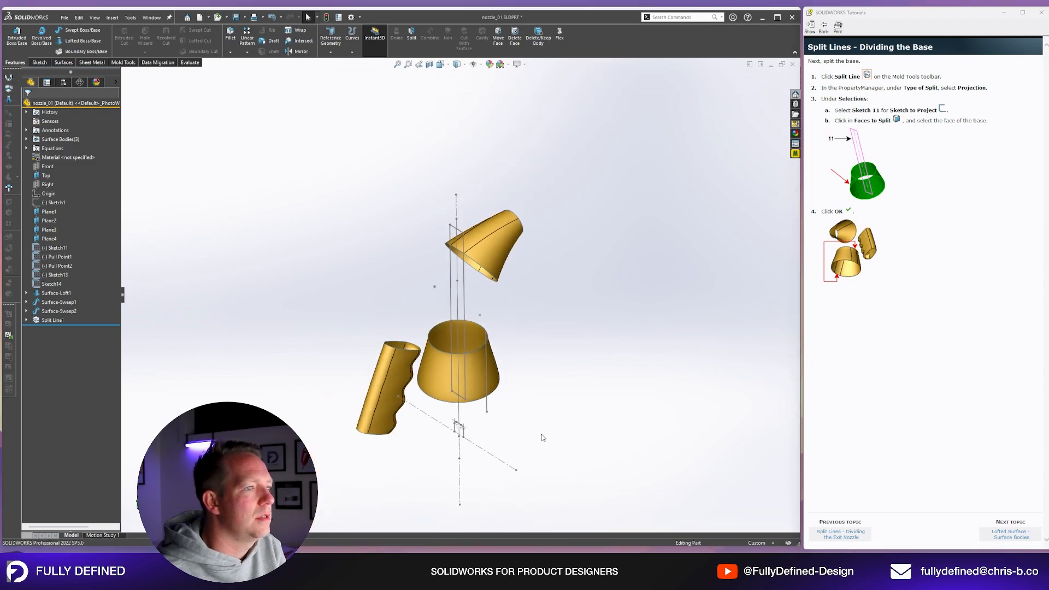
{"action": "left_click", "coordinate": [52, 320]}
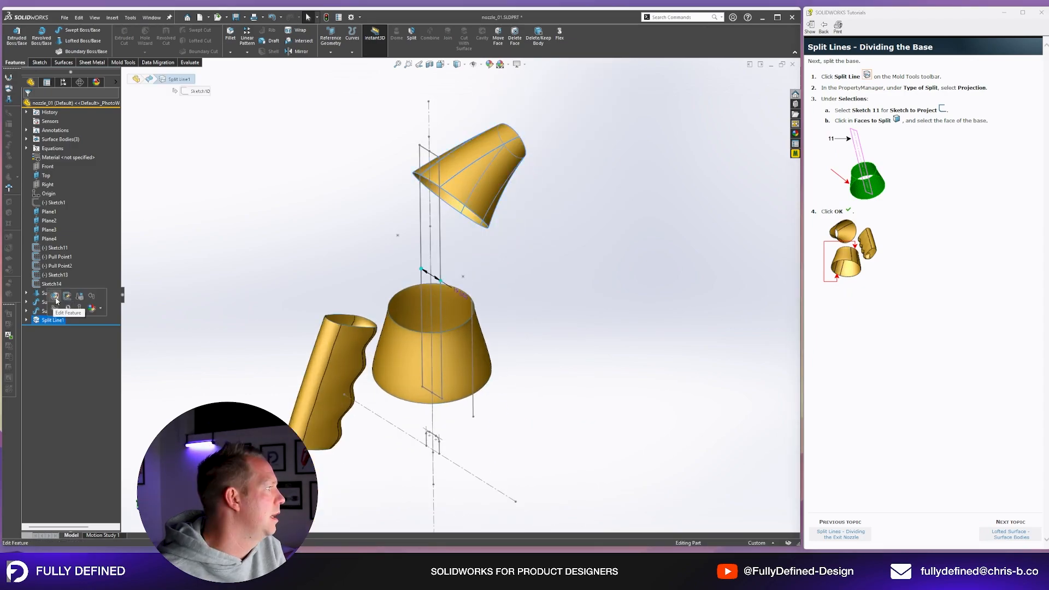
{"action": "left_click", "coordinate": [53, 305]}
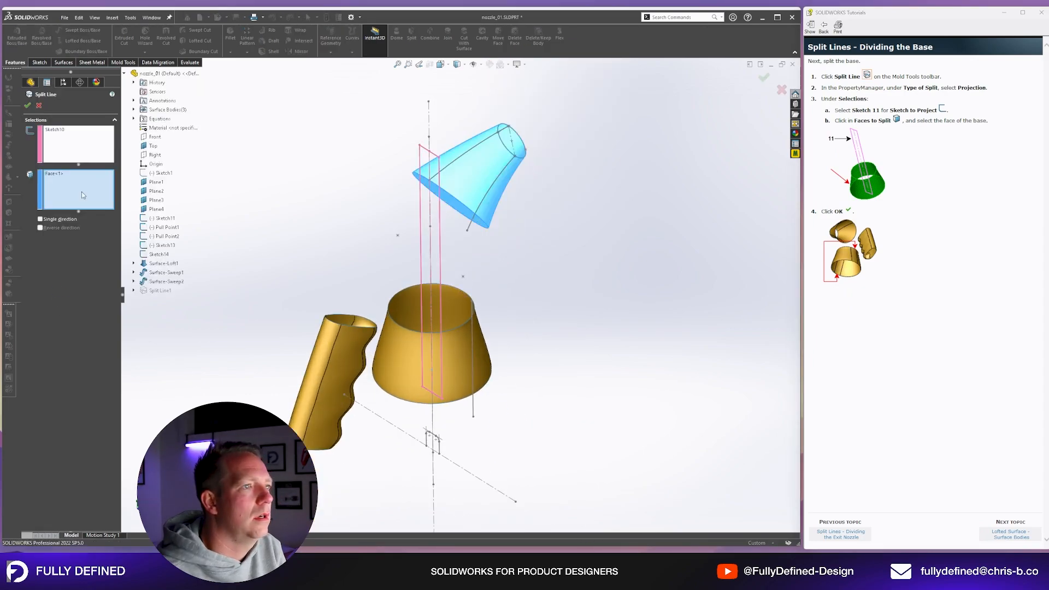
{"action": "key", "text": "Return"}
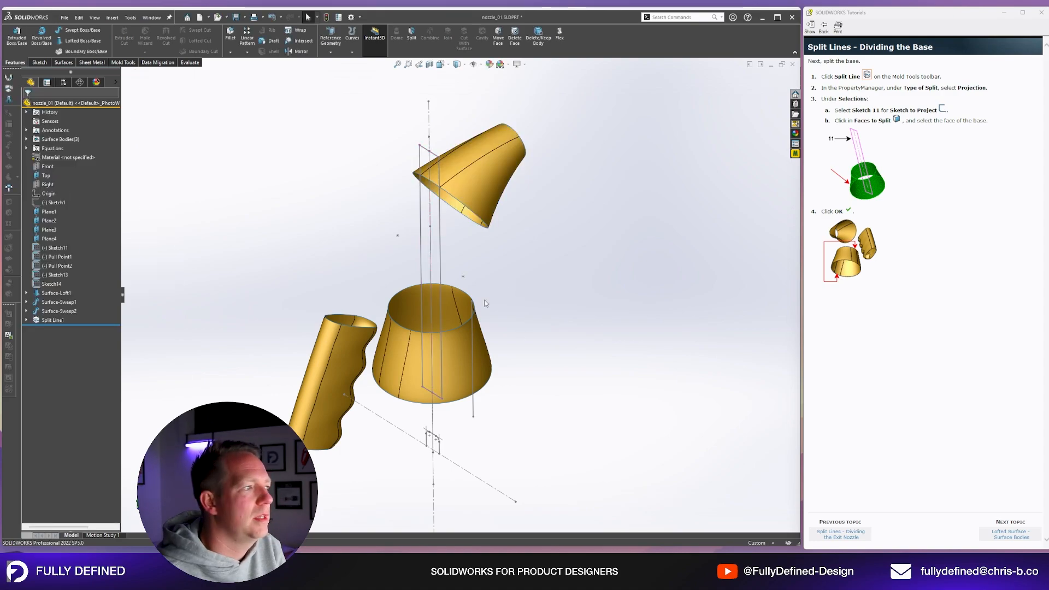
Step: Review the faces to split in the split line, close it without changes, and go to the tutorial's Lofted Surface - Surface Bodies topic
{"action": "left_click", "coordinate": [53, 320]}
{"action": "left_click", "coordinate": [53, 305]}
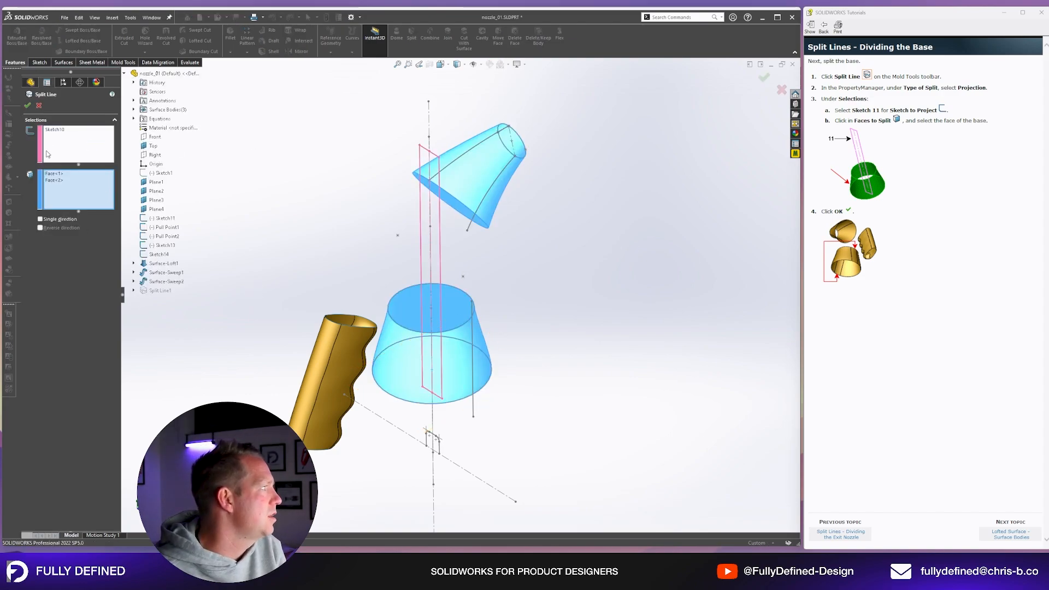
{"action": "left_click", "coordinate": [53, 174]}
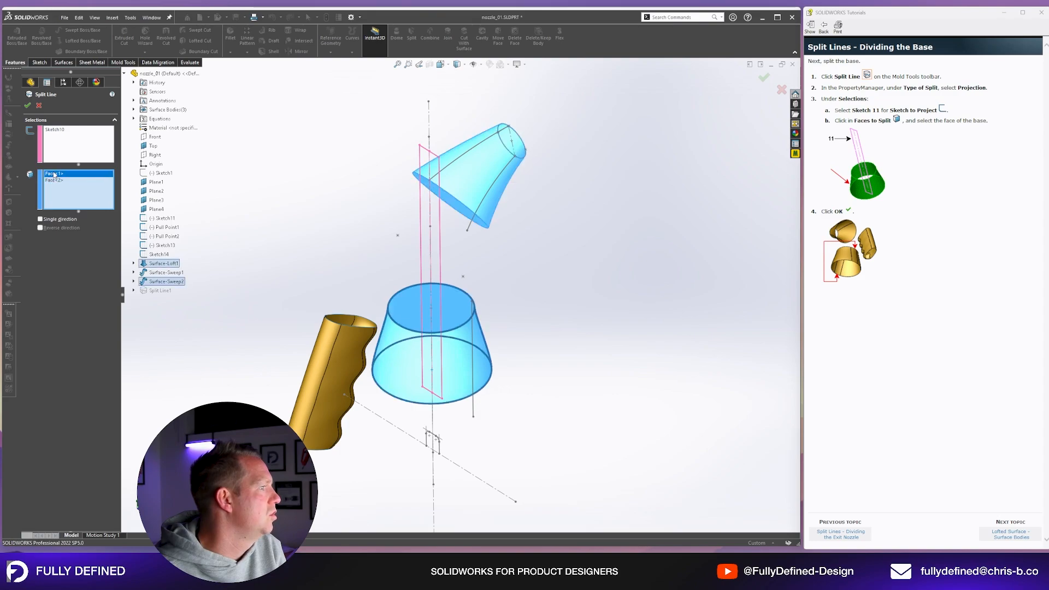
{"action": "left_click", "coordinate": [40, 106]}
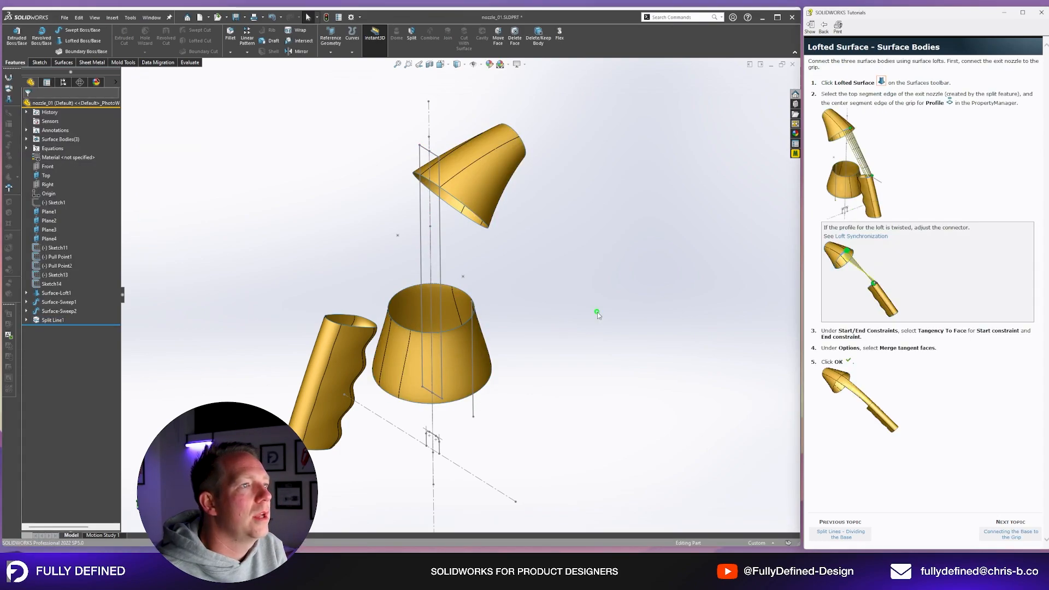
Step: Examine the separate face segments that the split line created on the exit nozzle, outside and inside
{"action": "middle_click_drag", "start_coordinate": [598, 313], "coordinate": [505, 277]}
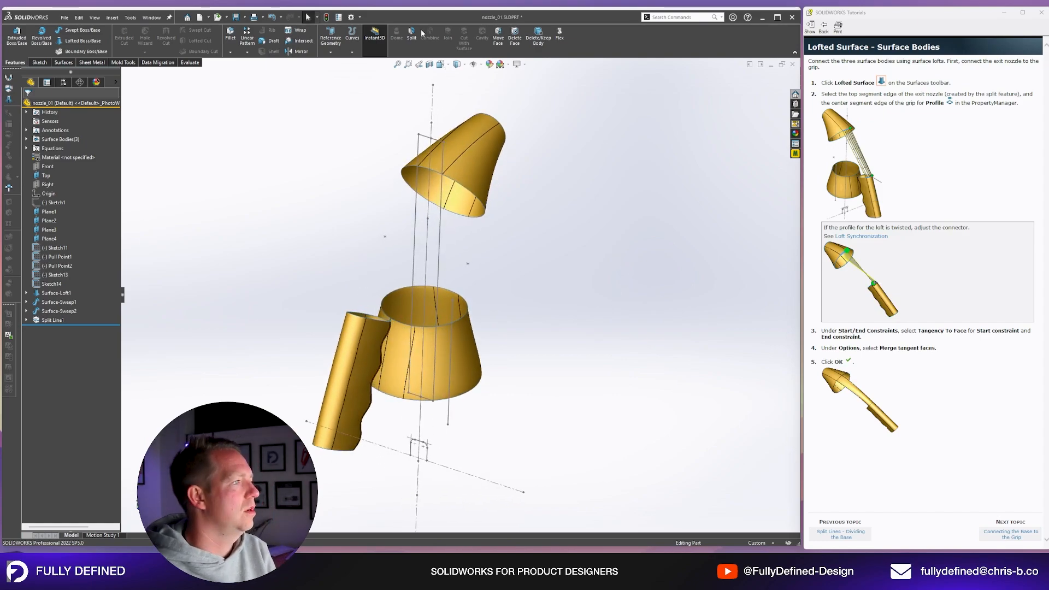
{"action": "scroll", "coordinate": [465, 167], "scroll_direction": "down", "scroll_amount": 5}
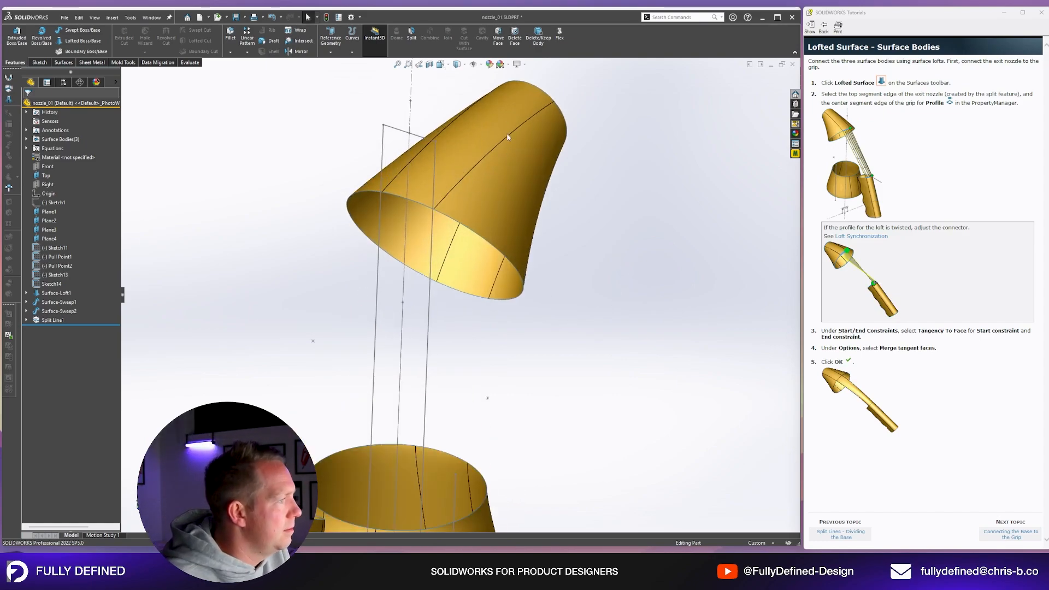
{"action": "scroll", "coordinate": [507, 137], "scroll_direction": "down", "scroll_amount": 2}
{"action": "left_click", "coordinate": [492, 210]}
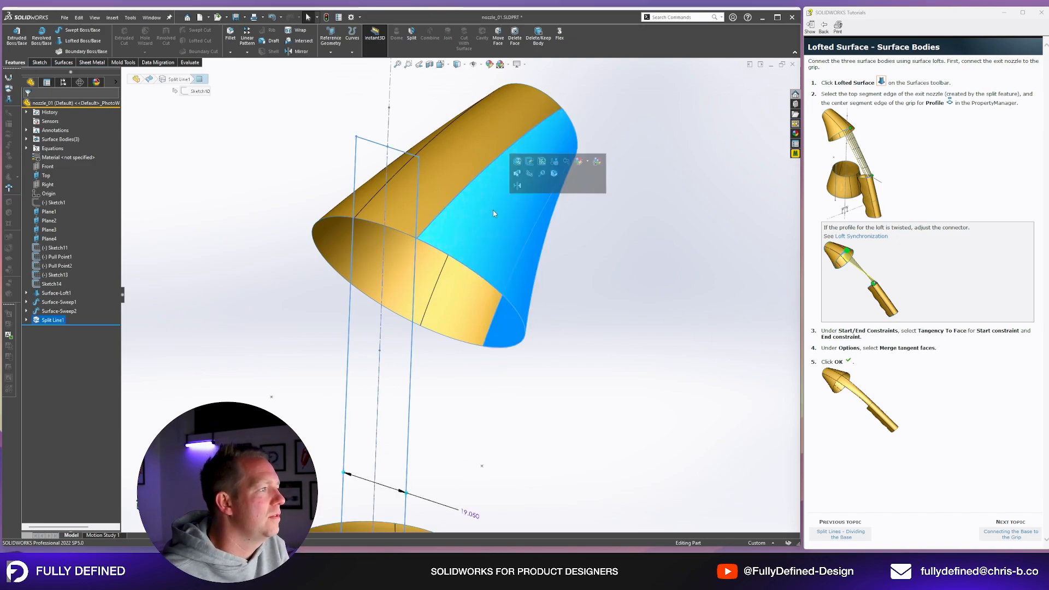
{"action": "left_click", "coordinate": [473, 147]}
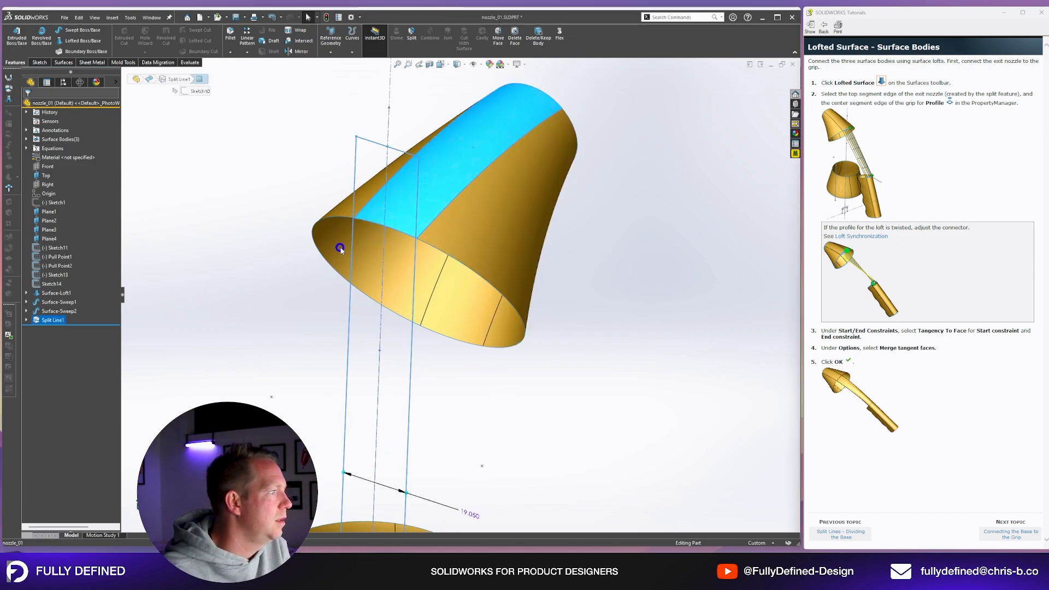
{"action": "left_click", "coordinate": [471, 300]}
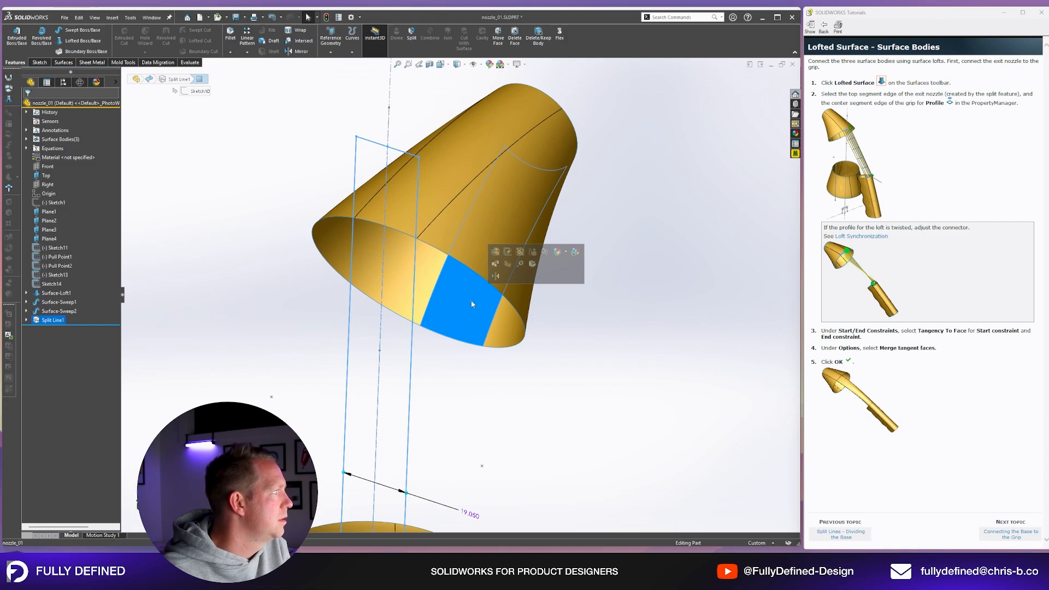
{"action": "left_click", "coordinate": [458, 186]}
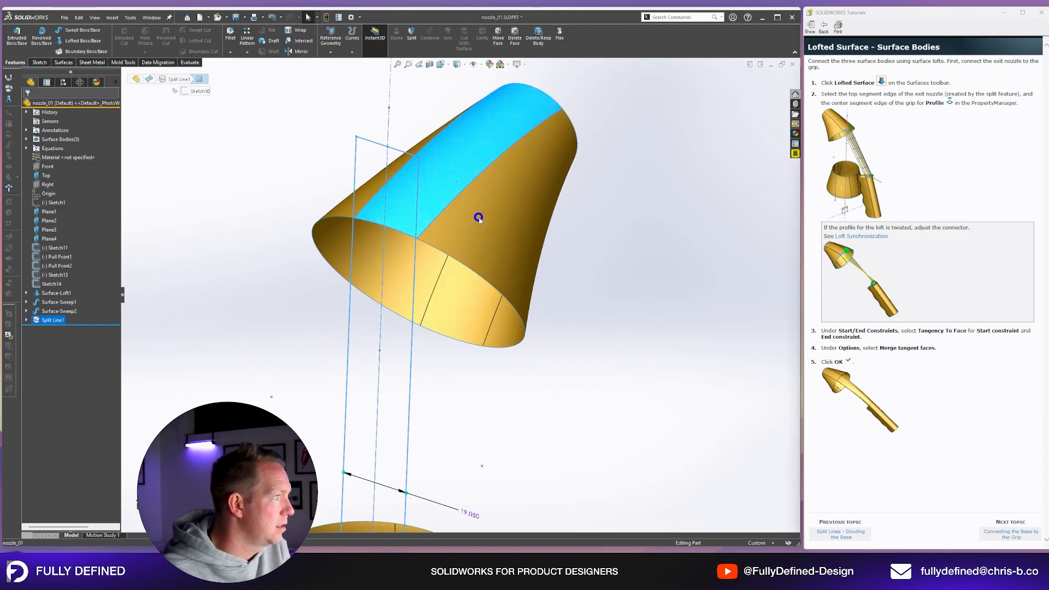
{"action": "left_click", "coordinate": [478, 218]}
{"action": "left_click", "coordinate": [466, 286]}
{"action": "left_click", "coordinate": [427, 266]}
{"action": "key", "text": "Escape"}
Step: Start a lofted surface with the exit nozzle's top segment edge and the grip's center segment edge as profiles, and inspect its preview
{"action": "scroll", "coordinate": [486, 292], "scroll_direction": "up", "scroll_amount": 5}
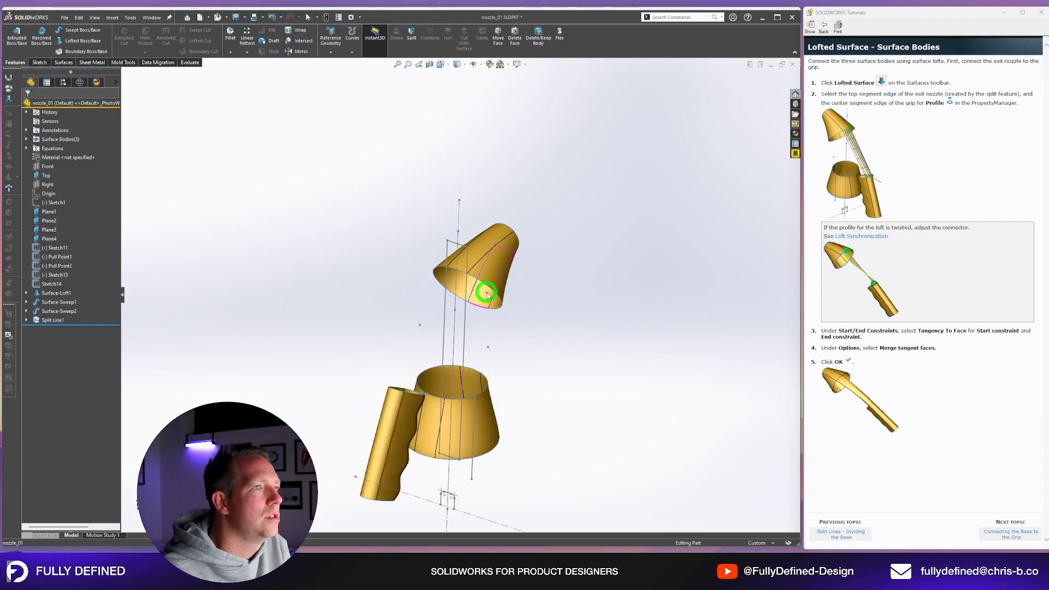
{"action": "middle_click_drag", "start_coordinate": [486, 293], "coordinate": [464, 306]}
{"action": "scroll", "coordinate": [424, 414], "scroll_direction": "down", "scroll_amount": 2}
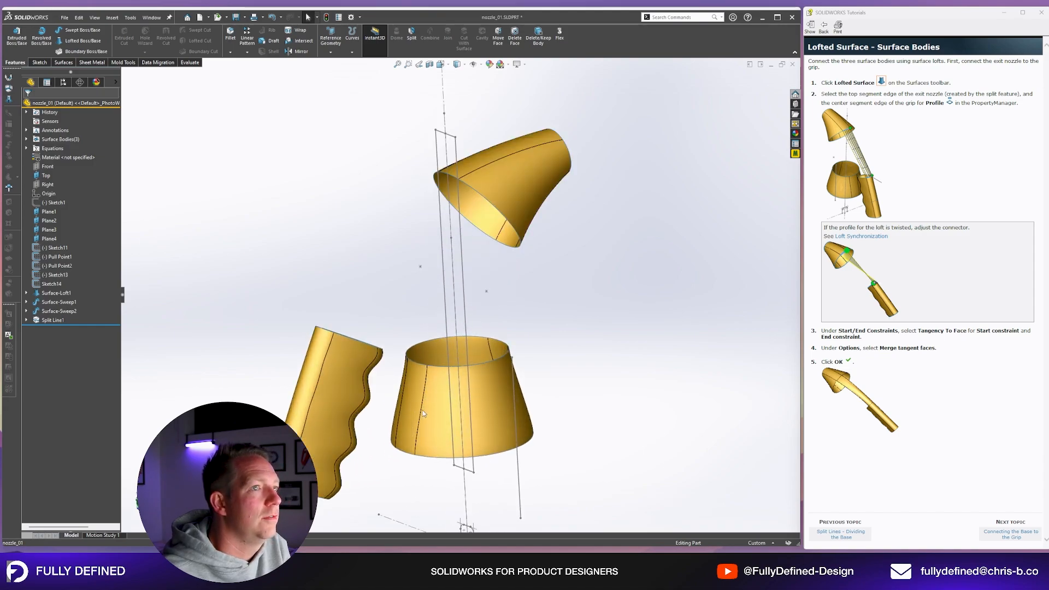
{"action": "middle_click_drag", "start_coordinate": [538, 284], "coordinate": [541, 265]}
{"action": "left_click", "coordinate": [62, 63]}
{"action": "left_click", "coordinate": [80, 38]}
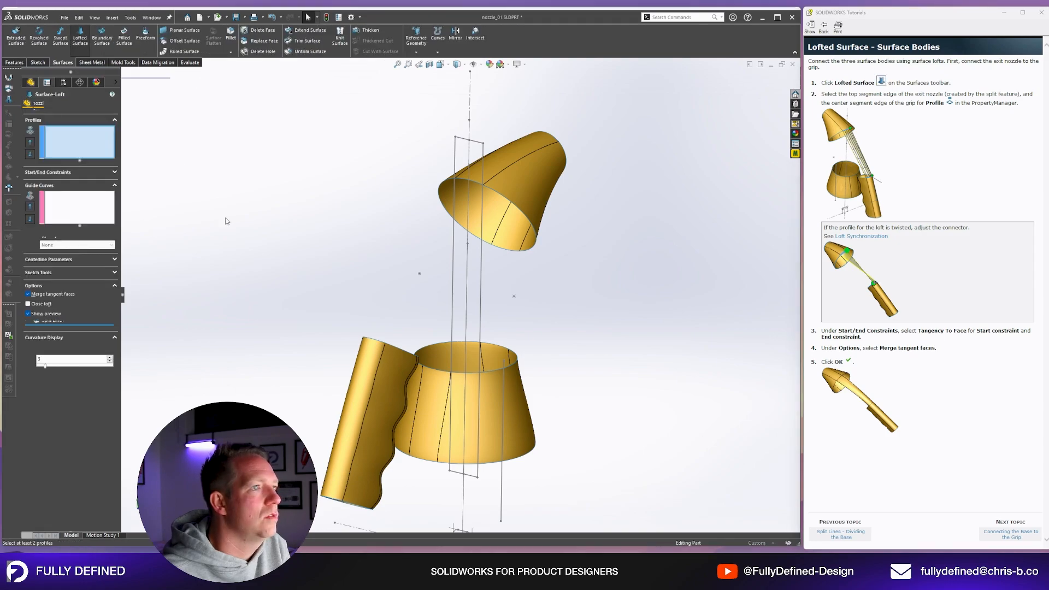
{"action": "scroll", "coordinate": [333, 458], "scroll_direction": "down", "scroll_amount": 1}
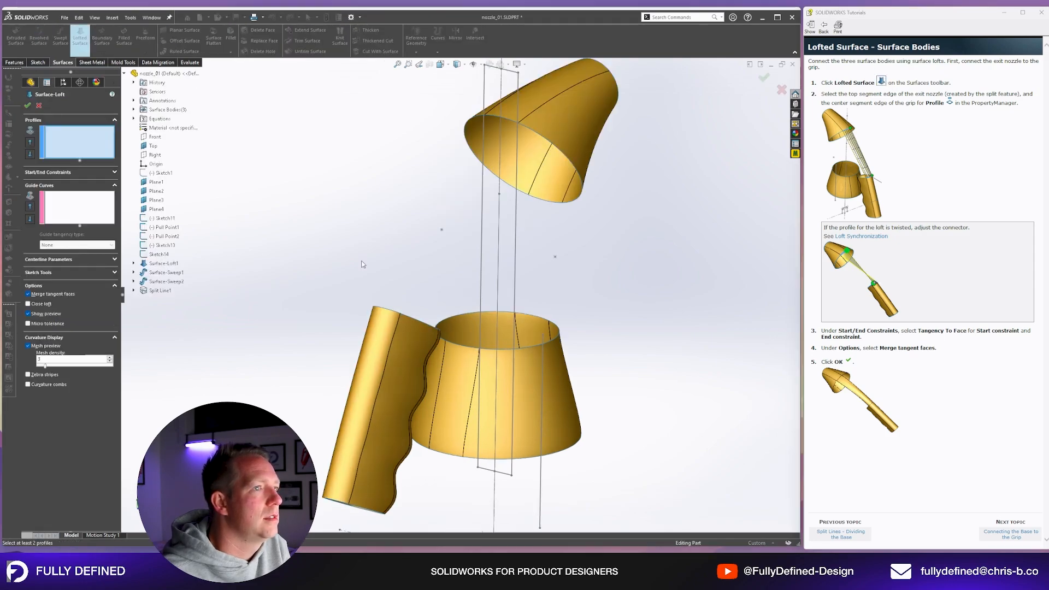
{"action": "left_click", "coordinate": [513, 122]}
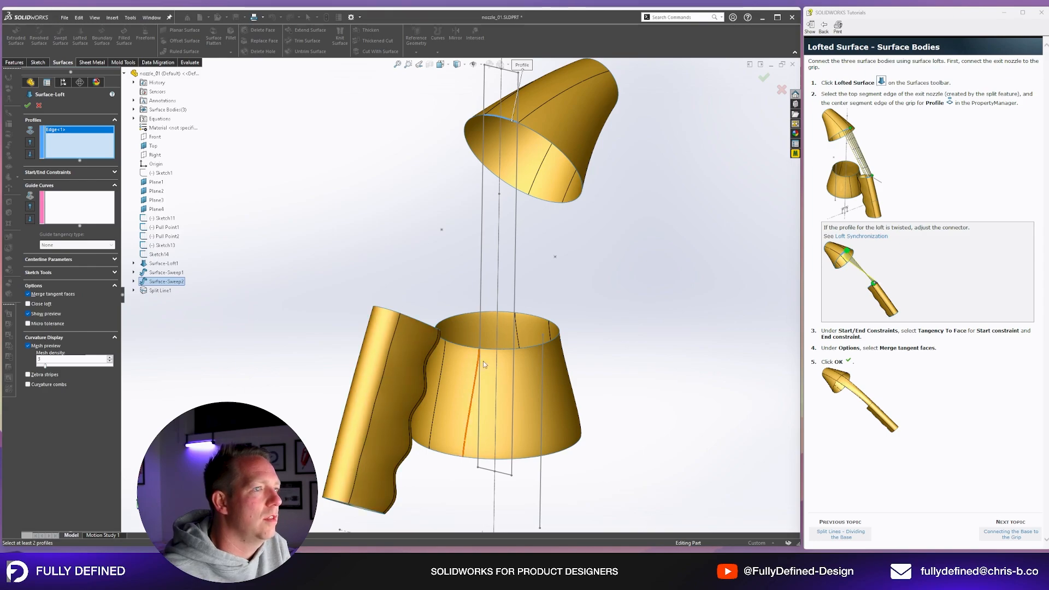
{"action": "left_click", "coordinate": [417, 322]}
{"action": "middle_click_drag", "start_coordinate": [418, 322], "coordinate": [402, 175]}
{"action": "scroll", "coordinate": [402, 175], "scroll_direction": "down", "scroll_amount": 3}
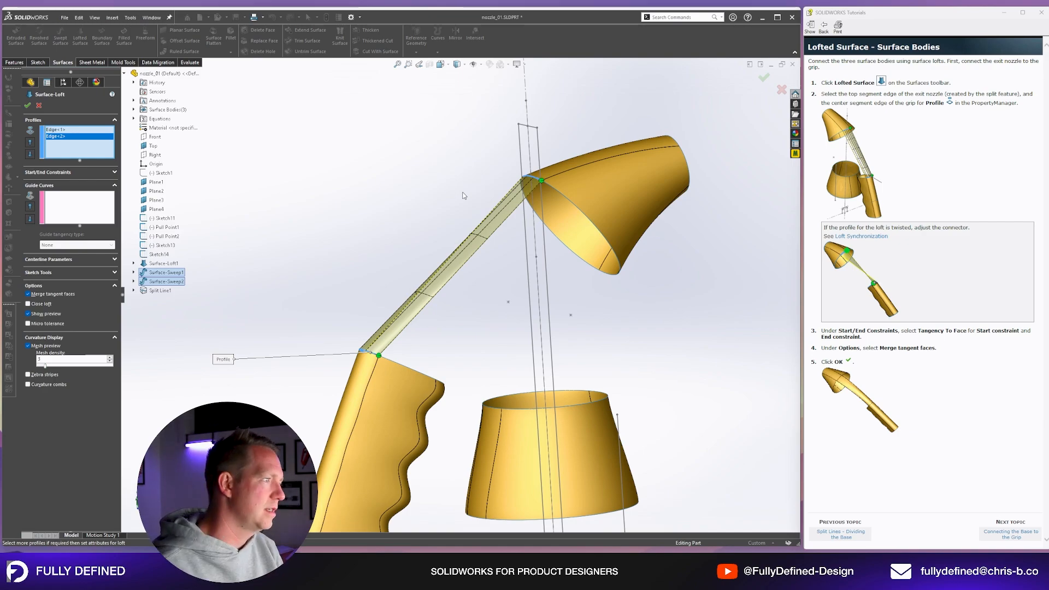
{"action": "mouse_move", "coordinate": [464, 195]}
{"action": "middle_mouse_down"}
{"action": "mouse_move", "coordinate": [698, 237]}
{"action": "mouse_move", "coordinate": [594, 169]}
{"action": "mouse_move", "coordinate": [577, 223]}
{"action": "middle_mouse_up"}
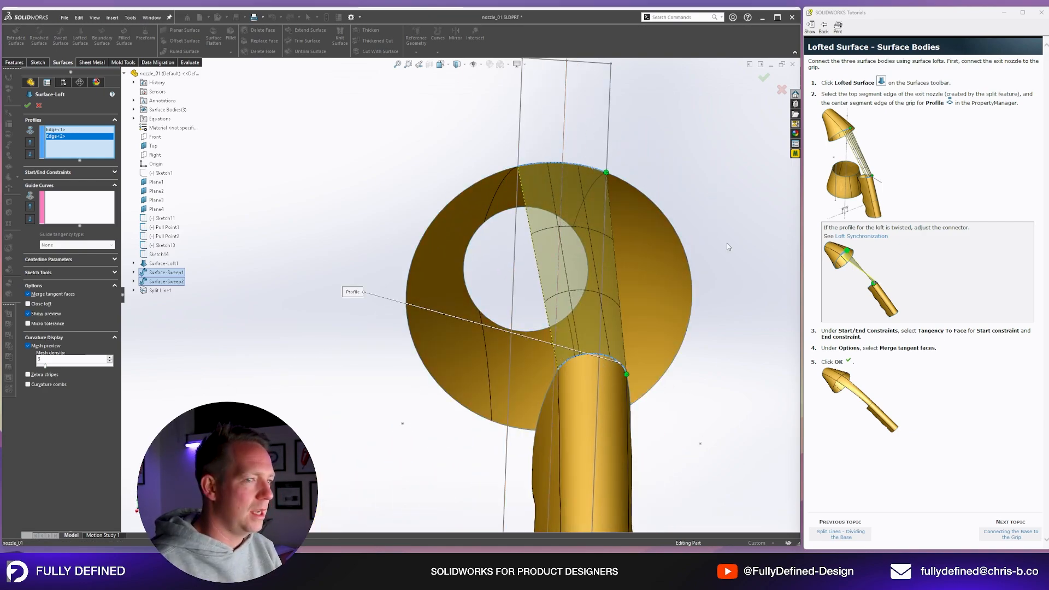
Step: Examine the loft preview between the exit nozzle and the grip for twisting, including its connector on the nozzle edge
{"action": "middle_click_drag", "start_coordinate": [727, 247], "coordinate": [399, 339]}
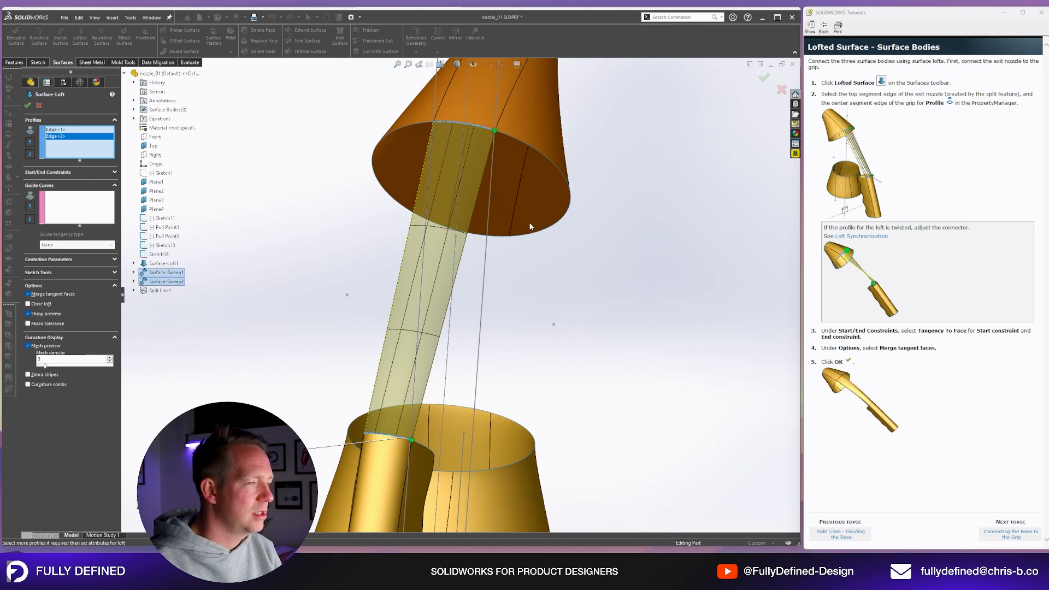
{"action": "middle_click_drag", "start_coordinate": [530, 227], "coordinate": [386, 361]}
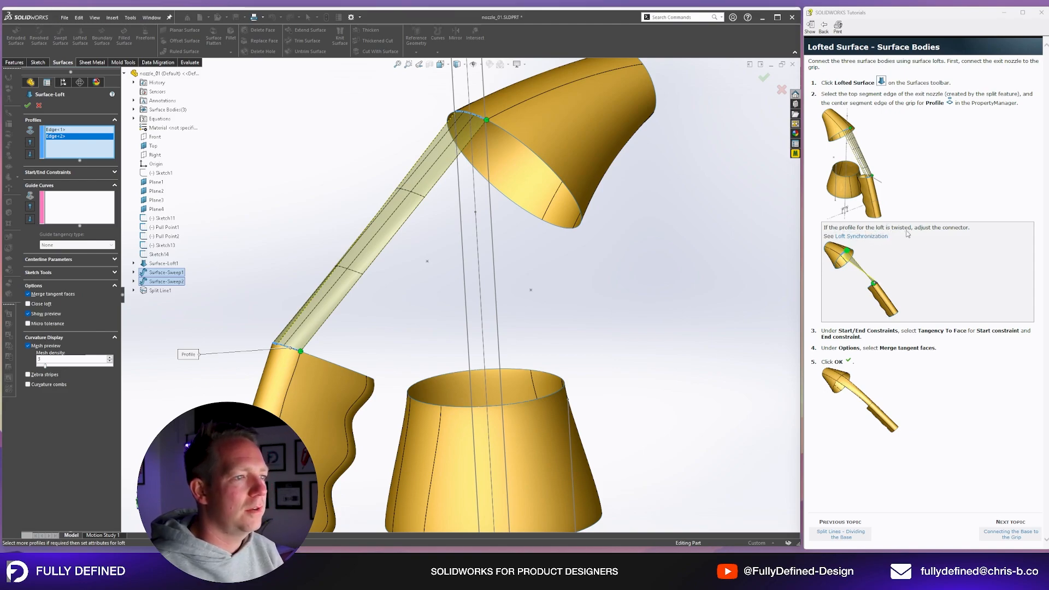
{"action": "middle_click_drag", "start_coordinate": [601, 164], "coordinate": [555, 155]}
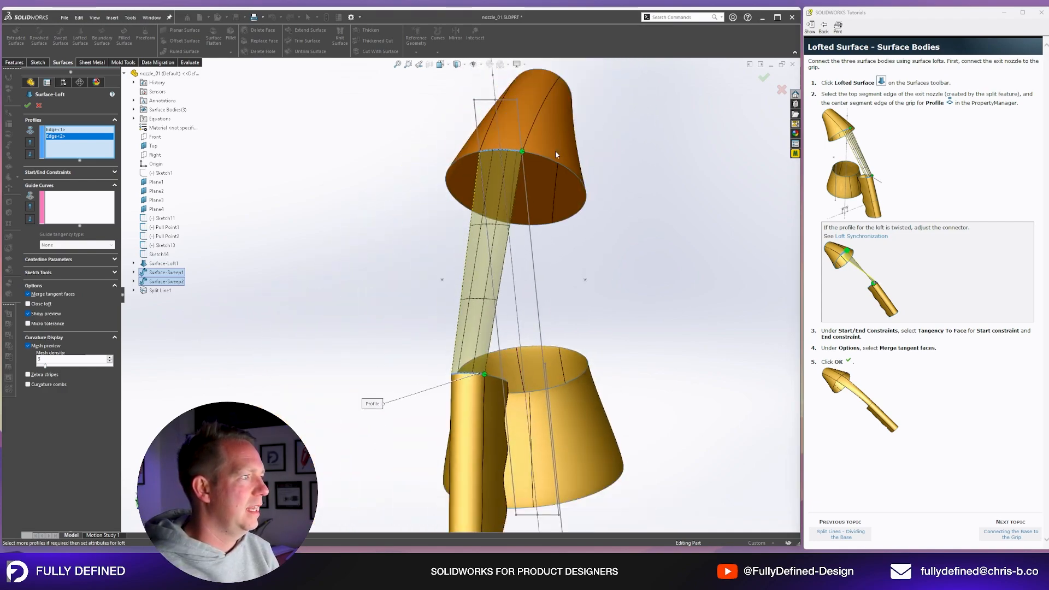
{"action": "scroll", "coordinate": [555, 155], "scroll_direction": "down", "scroll_amount": 4}
{"action": "mouse_move", "coordinate": [502, 142]}
{"action": "left_mouse_down"}
{"action": "mouse_move", "coordinate": [423, 144]}
{"action": "mouse_move", "coordinate": [502, 141]}
{"action": "left_mouse_up"}
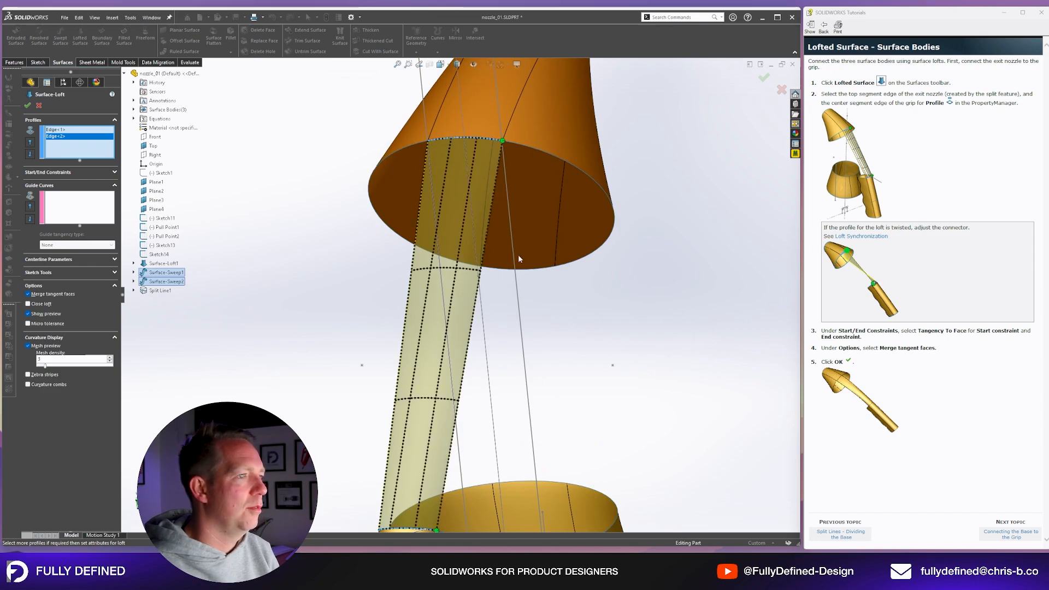
{"action": "scroll", "coordinate": [549, 341], "scroll_direction": "up", "scroll_amount": 3}
{"action": "mouse_move", "coordinate": [549, 341]}
{"action": "middle_mouse_down"}
{"action": "mouse_move", "coordinate": [524, 286]}
{"action": "mouse_move", "coordinate": [534, 345]}
{"action": "middle_mouse_up"}
{"action": "scroll", "coordinate": [534, 346], "scroll_direction": "down", "scroll_amount": 2}
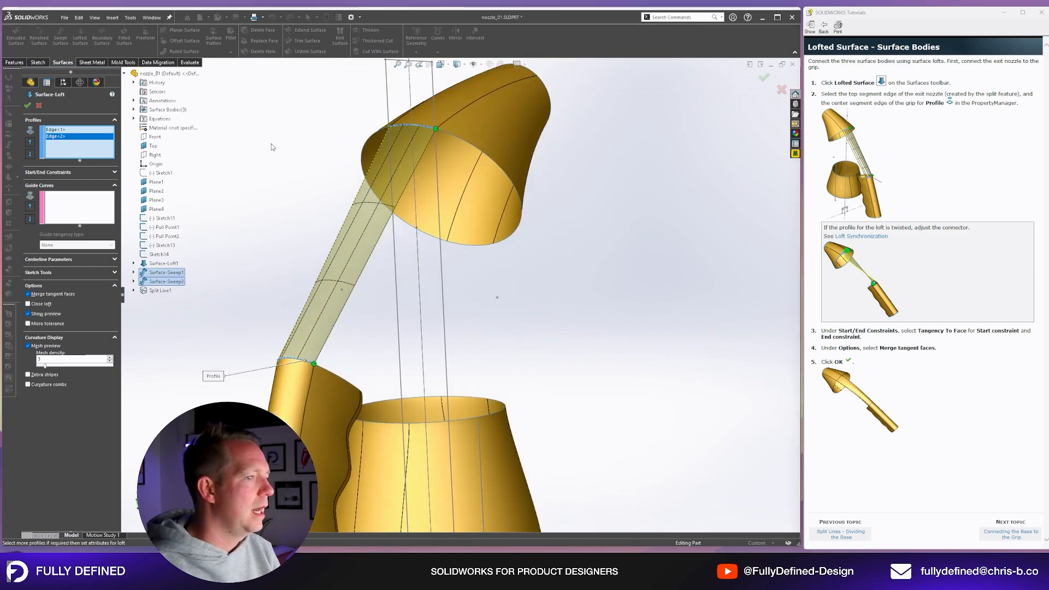
Step: Set the loft's start constraint at the exit nozzle to Tangency To Face
{"action": "left_click", "coordinate": [47, 172]}
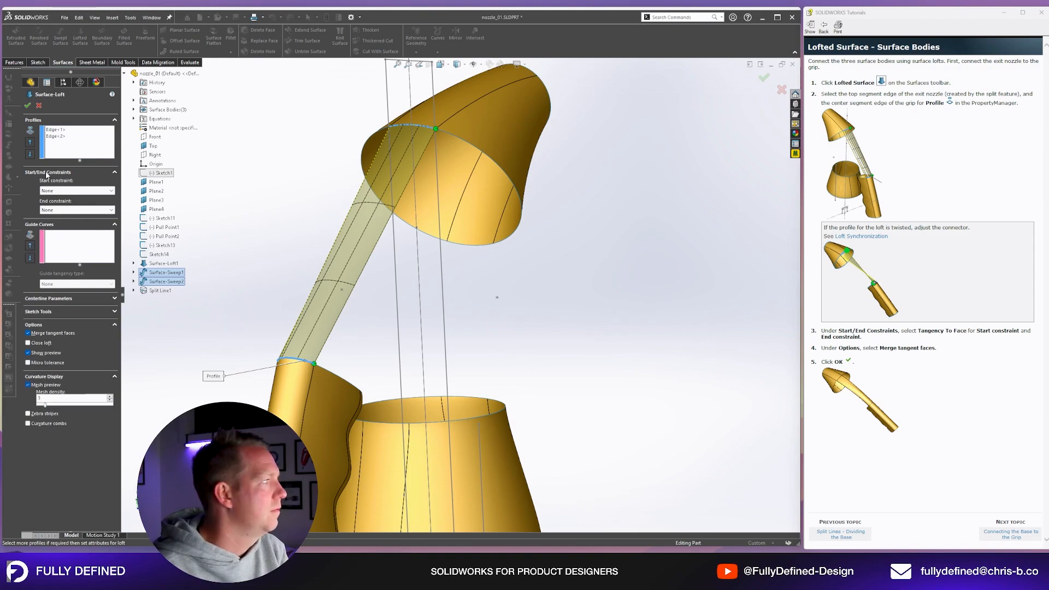
{"action": "left_click", "coordinate": [63, 191]}
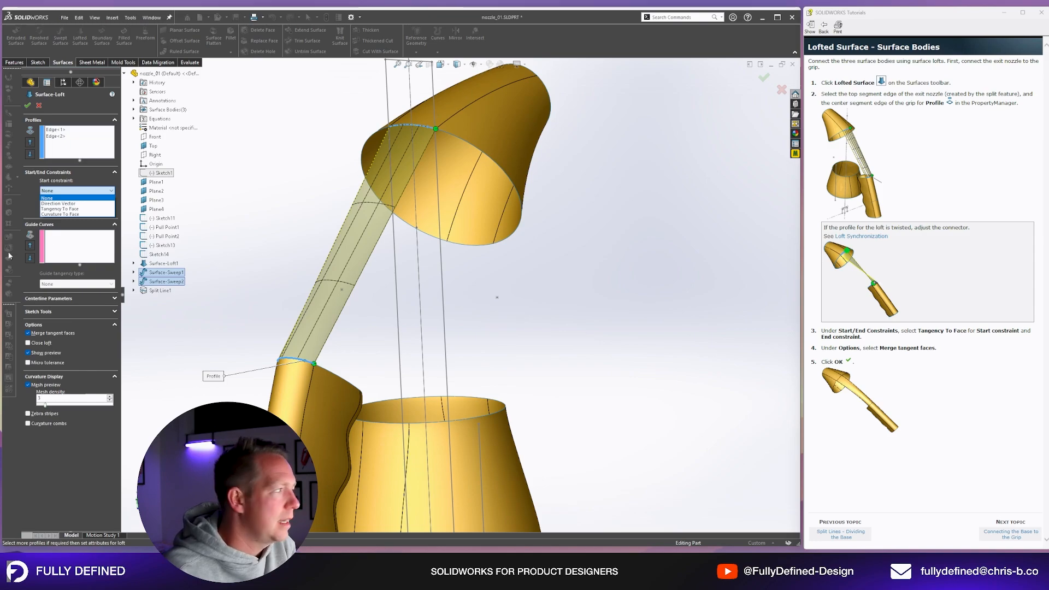
{"action": "left_click", "coordinate": [76, 209]}
{"action": "scroll", "coordinate": [453, 164], "scroll_direction": "down", "scroll_amount": 4}
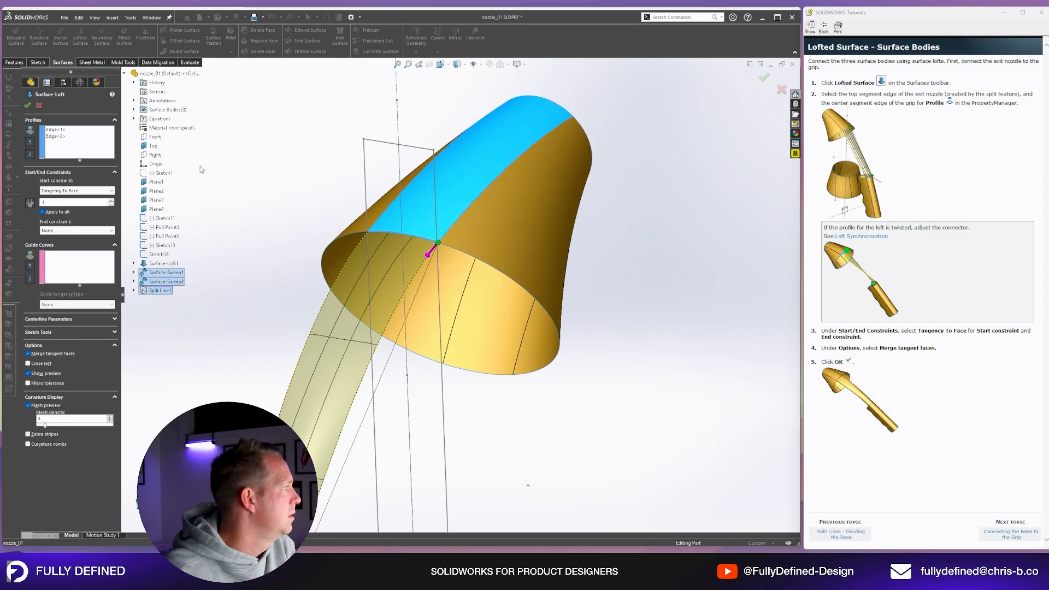
Step: Try longer start tangent lengths and a reversed tangent direction on the loft, restoring the length of 1 and the original direction
{"action": "left_click", "coordinate": [111, 201]}
{"action": "left_click", "coordinate": [111, 201]}
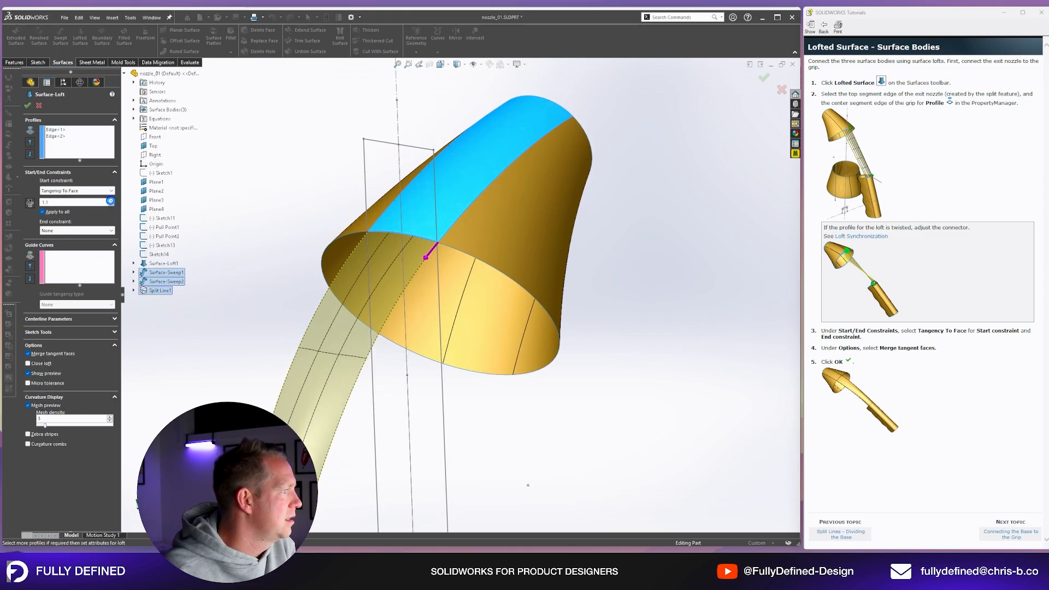
{"action": "left_click", "coordinate": [111, 201]}
{"action": "left_click", "coordinate": [111, 201]}
{"action": "left_click", "coordinate": [111, 206]}
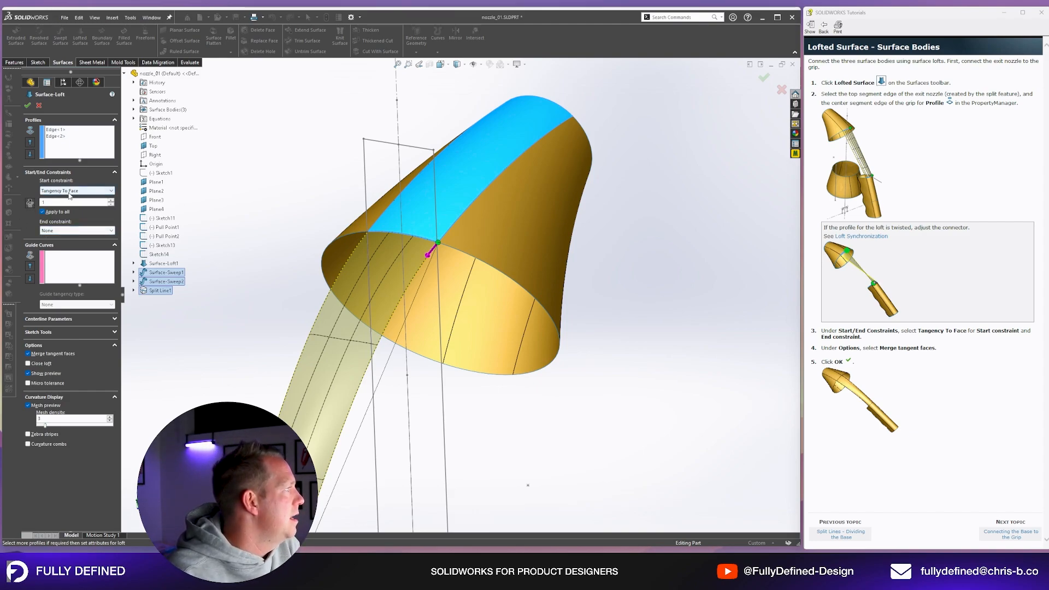
{"action": "left_click", "coordinate": [28, 203]}
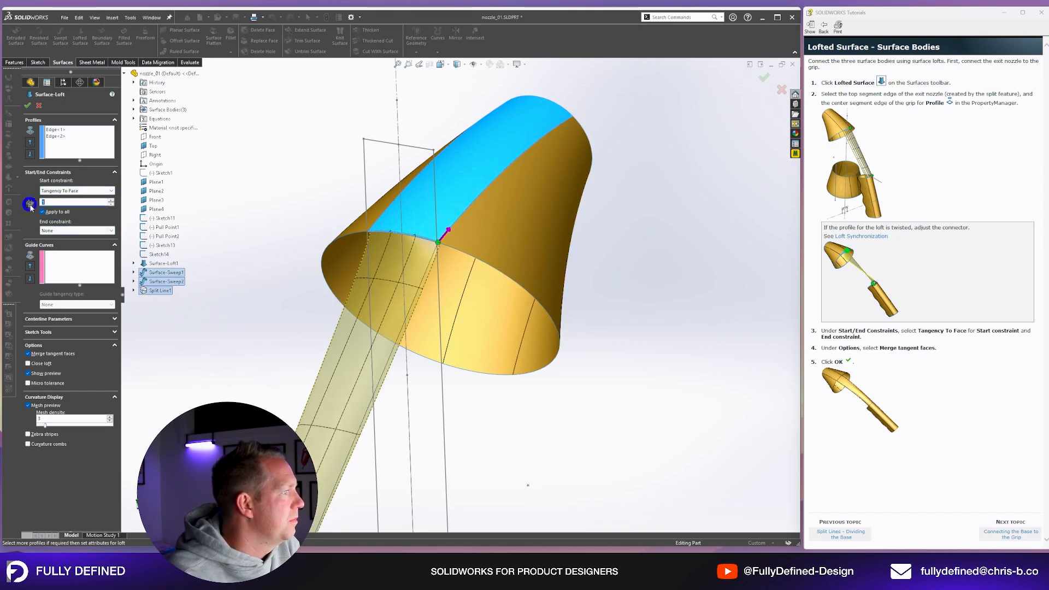
{"action": "left_click", "coordinate": [28, 203]}
Step: Set the loft's end constraint at the grip to Tangency To Face and accept the lofted surface
{"action": "scroll", "coordinate": [350, 491], "scroll_direction": "up", "scroll_amount": 6}
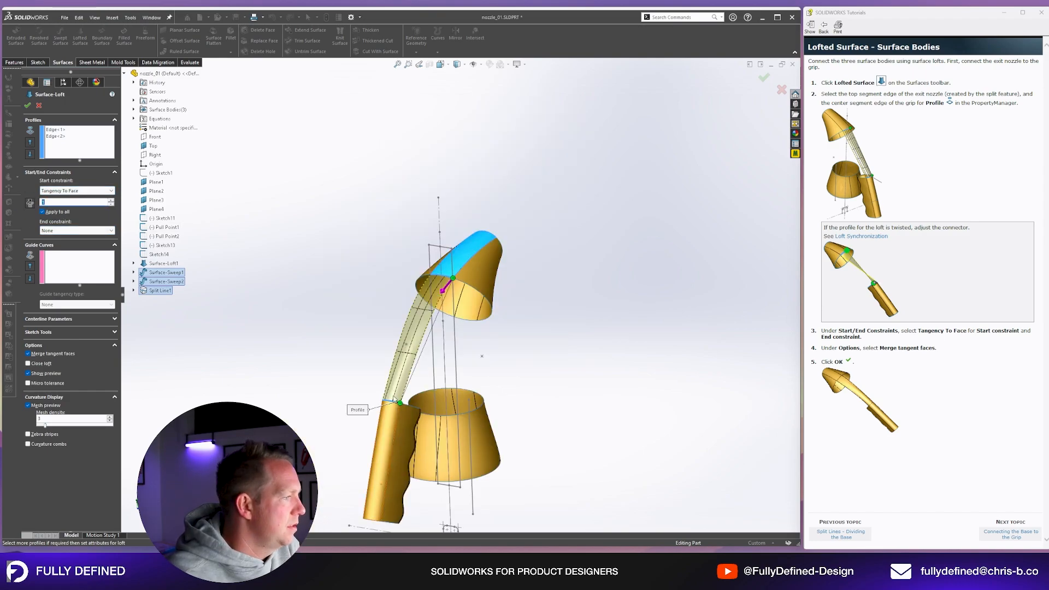
{"action": "scroll", "coordinate": [358, 509], "scroll_direction": "down", "scroll_amount": 4}
{"action": "left_click", "coordinate": [83, 231]}
{"action": "left_click", "coordinate": [65, 255]}
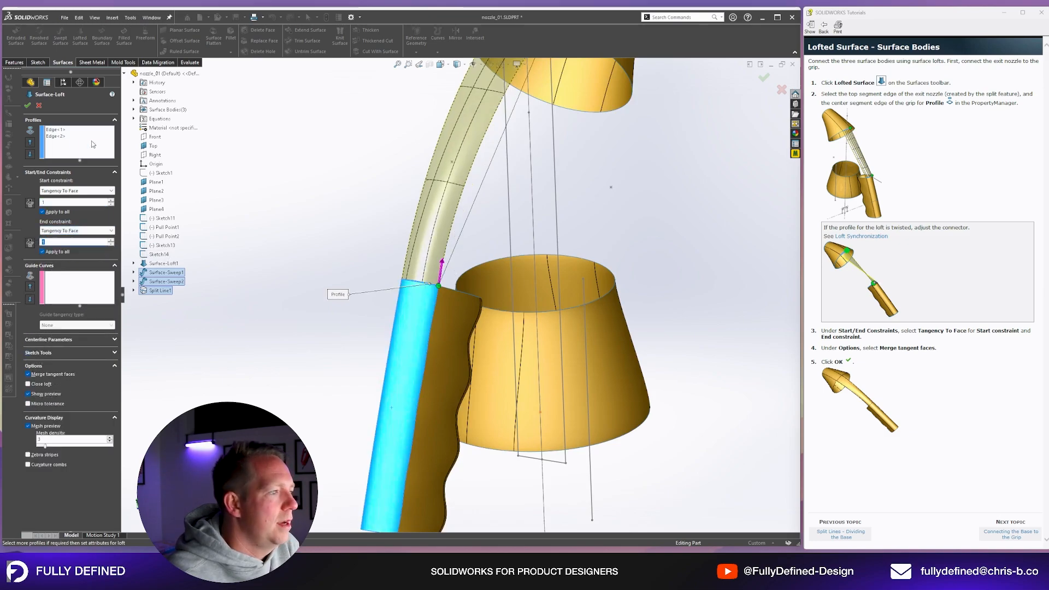
{"action": "left_click", "coordinate": [28, 106]}
Step: Go to the tutorial's Connecting the Base to the Grip topic and save the part
{"action": "mouse_move", "coordinate": [562, 155]}
{"action": "middle_mouse_down"}
{"action": "mouse_move", "coordinate": [667, 145]}
{"action": "mouse_move", "coordinate": [550, 143]}
{"action": "mouse_move", "coordinate": [543, 153]}
{"action": "middle_mouse_up"}
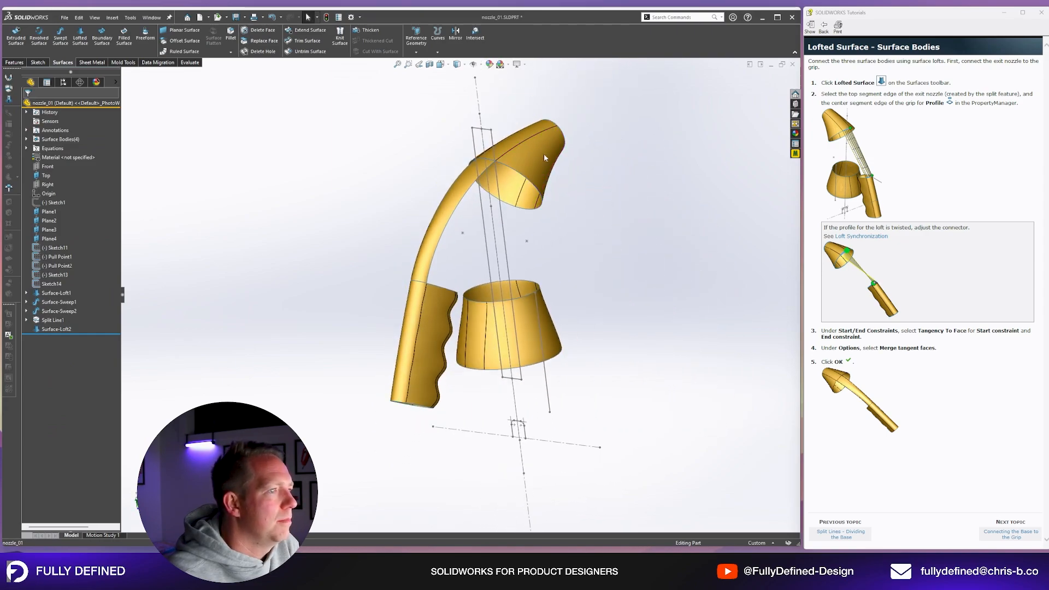
{"action": "scroll", "coordinate": [543, 153], "scroll_direction": "down", "scroll_amount": 3}
{"action": "left_click", "coordinate": [1011, 535]}
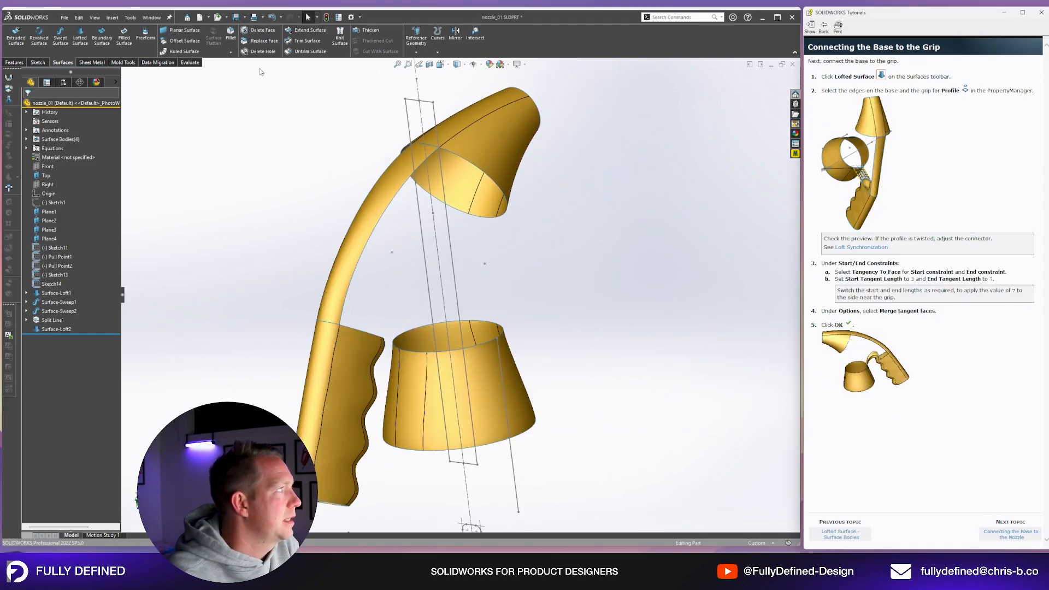
{"action": "left_click", "coordinate": [239, 17]}
Step: Start a lofted surface with the base's top edge segment facing the grip and the grip's front top edge as profiles, and check its preview
{"action": "middle_click_drag", "start_coordinate": [565, 264], "coordinate": [496, 311]}
{"action": "scroll", "coordinate": [471, 316], "scroll_direction": "down", "scroll_amount": 3}
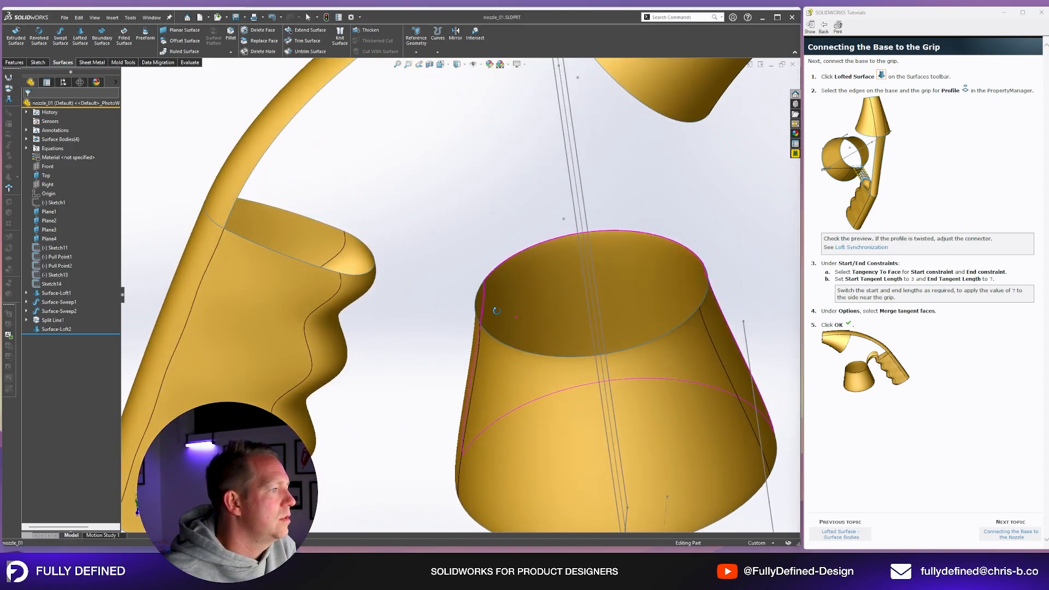
{"action": "left_click", "coordinate": [80, 37]}
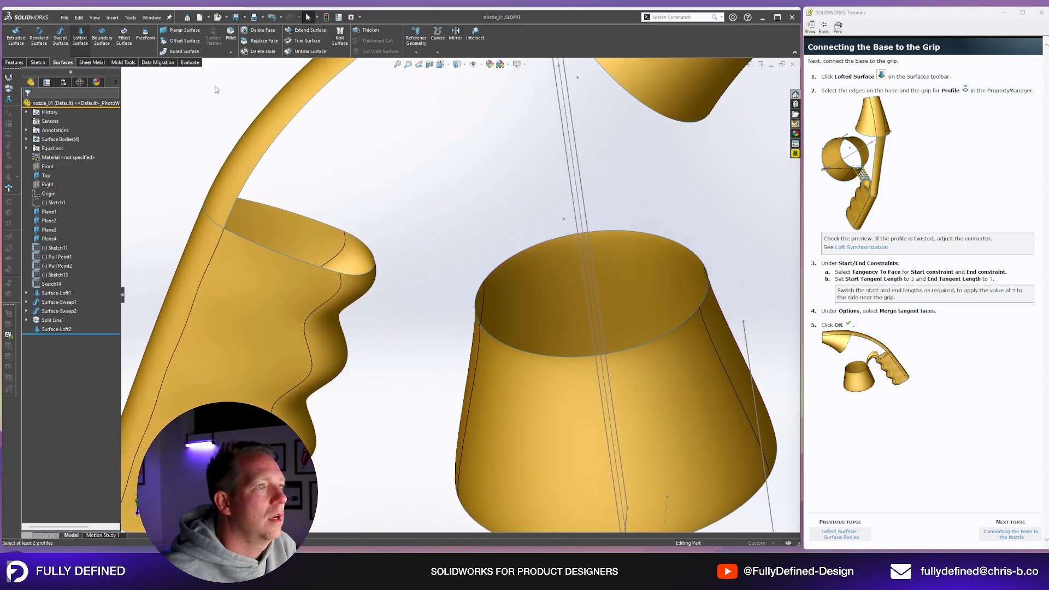
{"action": "left_click", "coordinate": [479, 296]}
{"action": "left_click", "coordinate": [375, 261]}
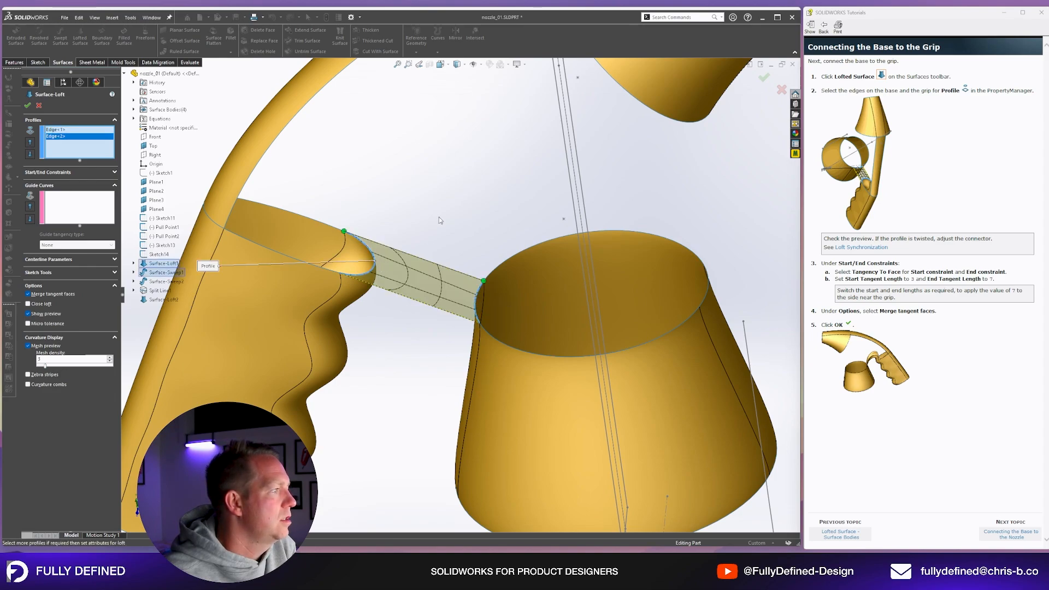
{"action": "scroll", "coordinate": [489, 293], "scroll_direction": "down", "scroll_amount": 3}
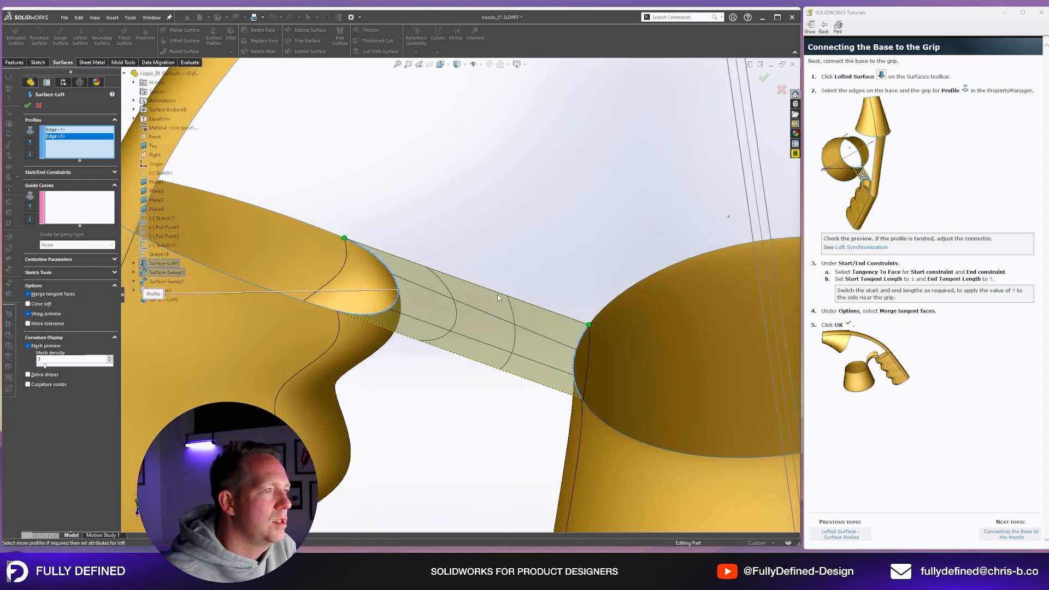
{"action": "scroll", "coordinate": [336, 120], "scroll_direction": "up", "scroll_amount": 5}
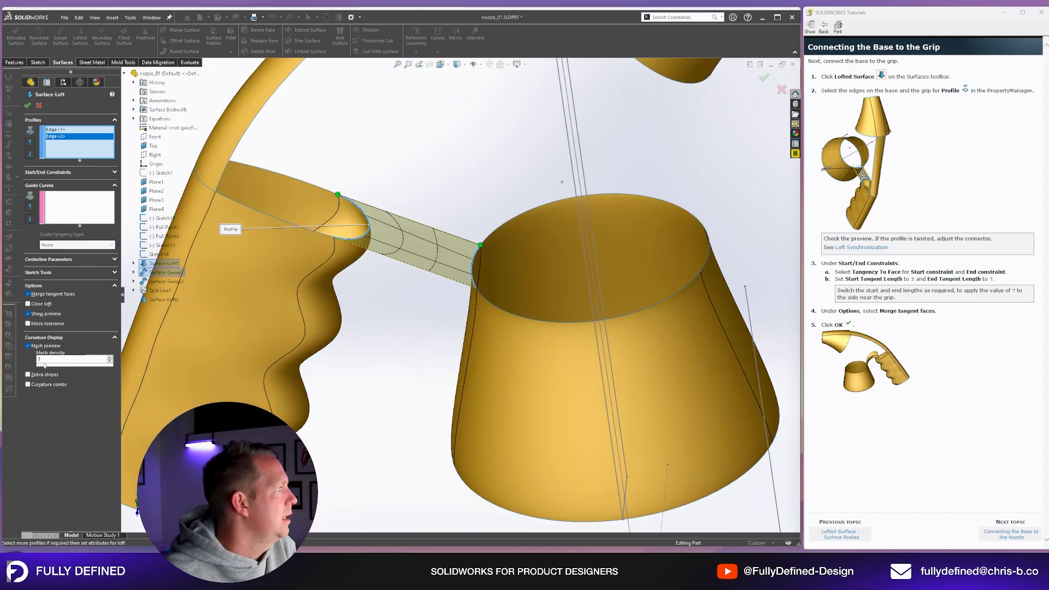
Step: Set the start and end constraints of the base-to-grip loft to Tangency To Face
{"action": "left_click", "coordinate": [64, 172]}
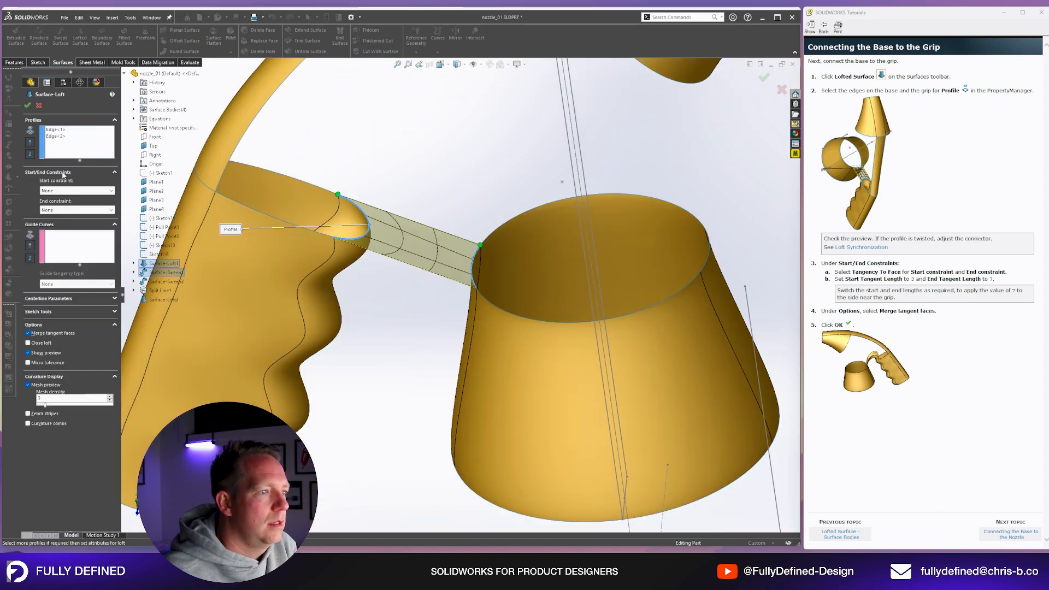
{"action": "left_click", "coordinate": [63, 172]}
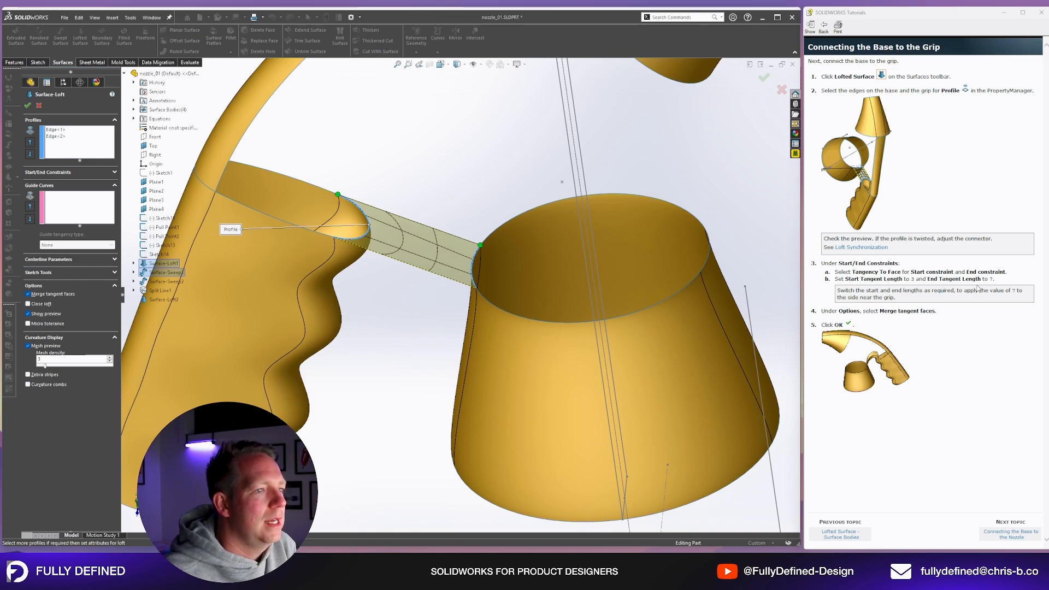
{"action": "left_click", "coordinate": [57, 172]}
{"action": "left_click", "coordinate": [57, 190]}
{"action": "left_click", "coordinate": [60, 204]}
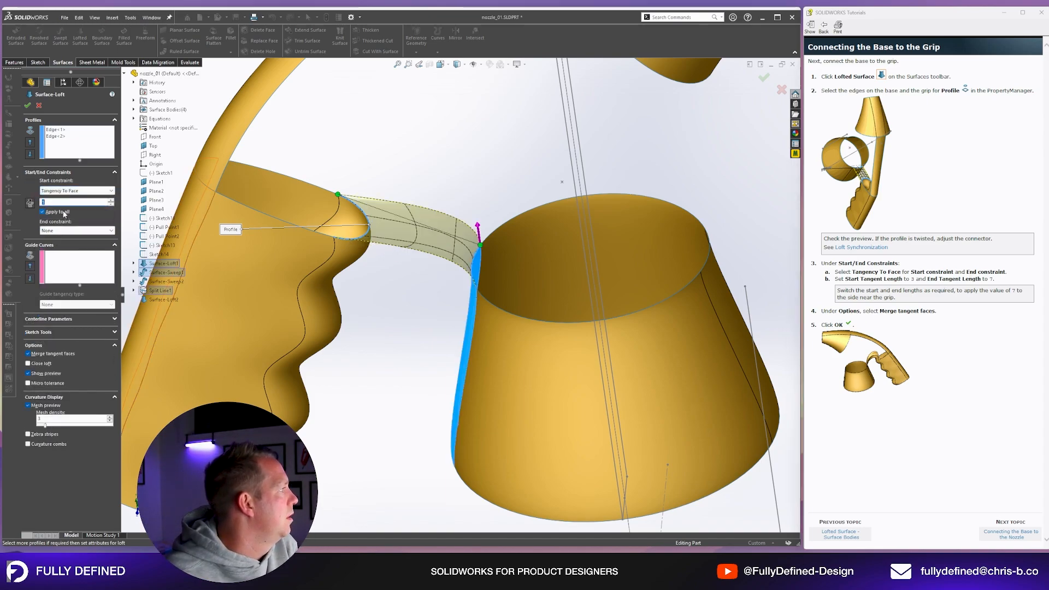
{"action": "left_click", "coordinate": [64, 230]}
{"action": "left_click", "coordinate": [60, 243]}
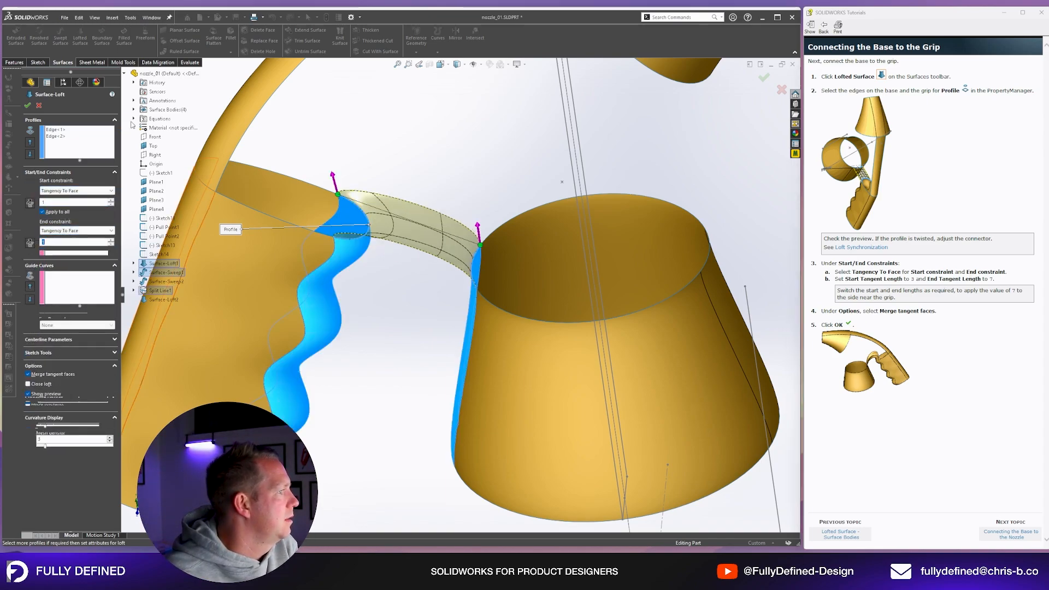
Step: Set the loft's end tangent length at the grip to 7 and the start tangent length at the base to 3, and accept the surface
{"action": "left_click", "coordinate": [61, 130]}
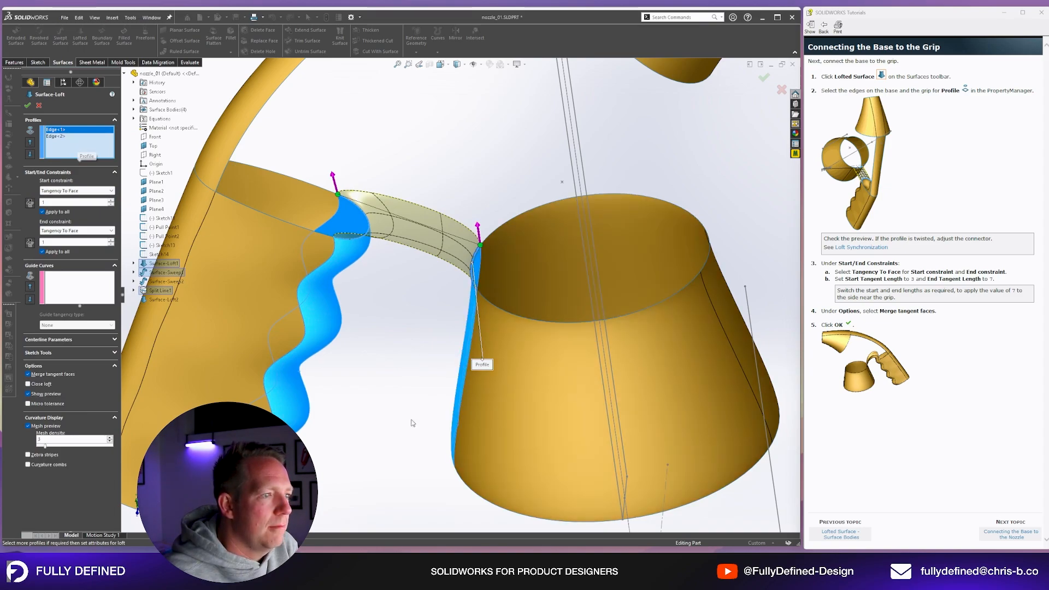
{"action": "middle_click_drag", "start_coordinate": [412, 423], "coordinate": [426, 389]}
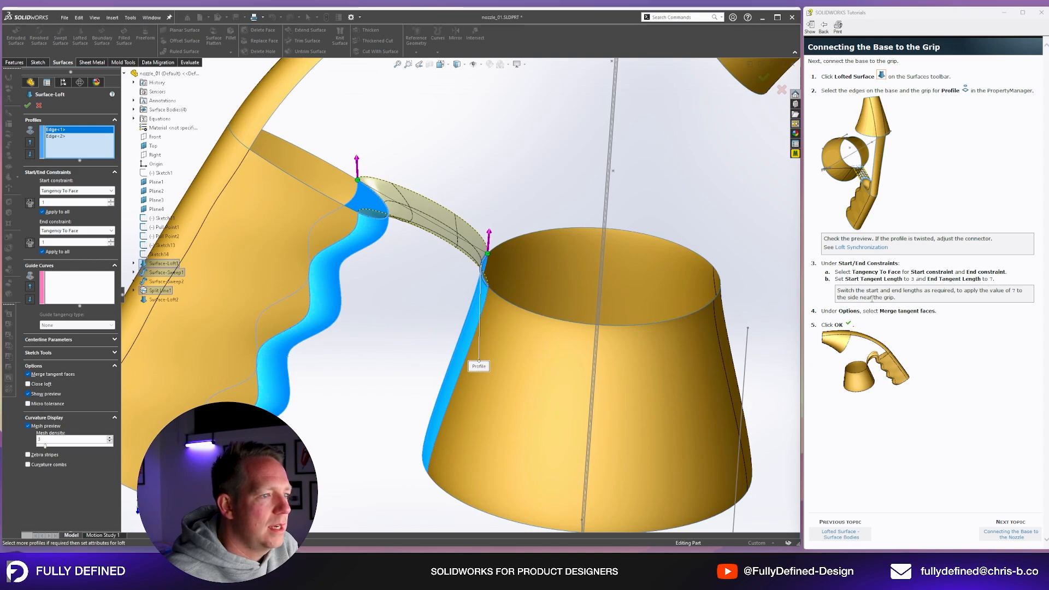
{"action": "left_click", "coordinate": [61, 136]}
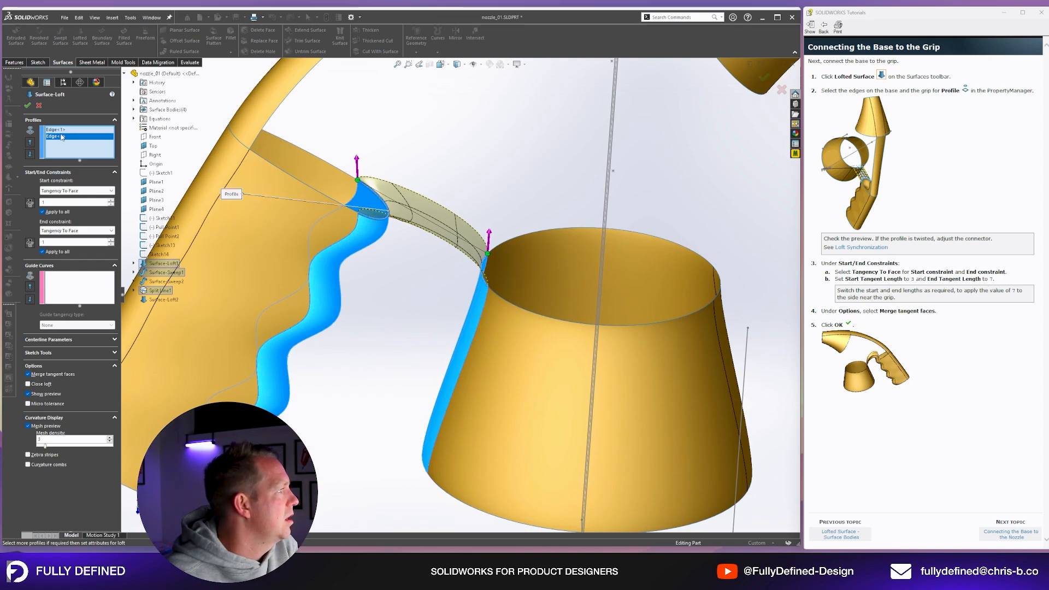
{"action": "double_click", "coordinate": [71, 242]}
{"action": "type", "text": "7"}
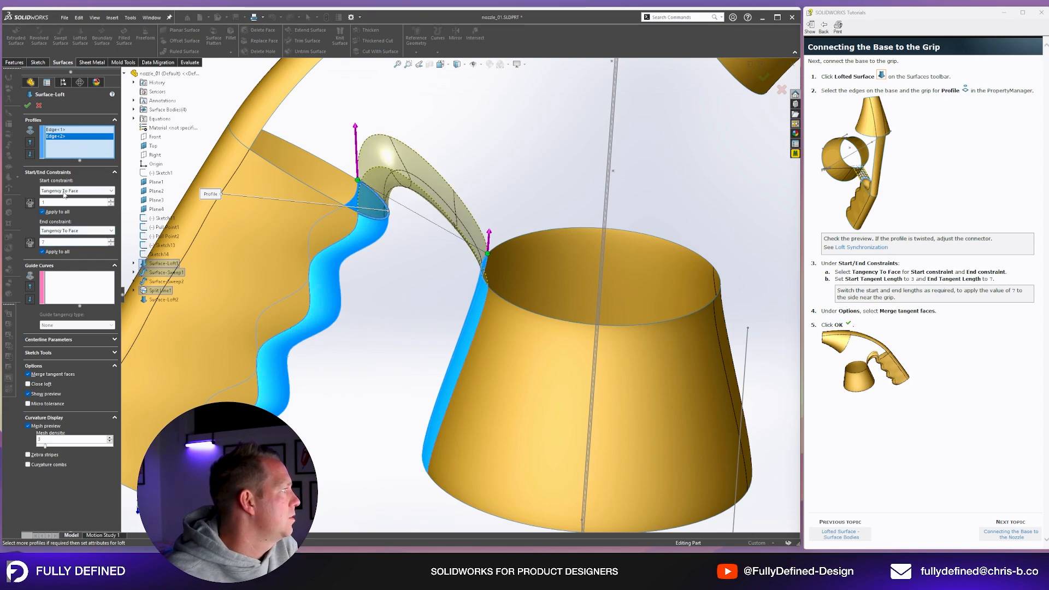
{"action": "double_click", "coordinate": [70, 202]}
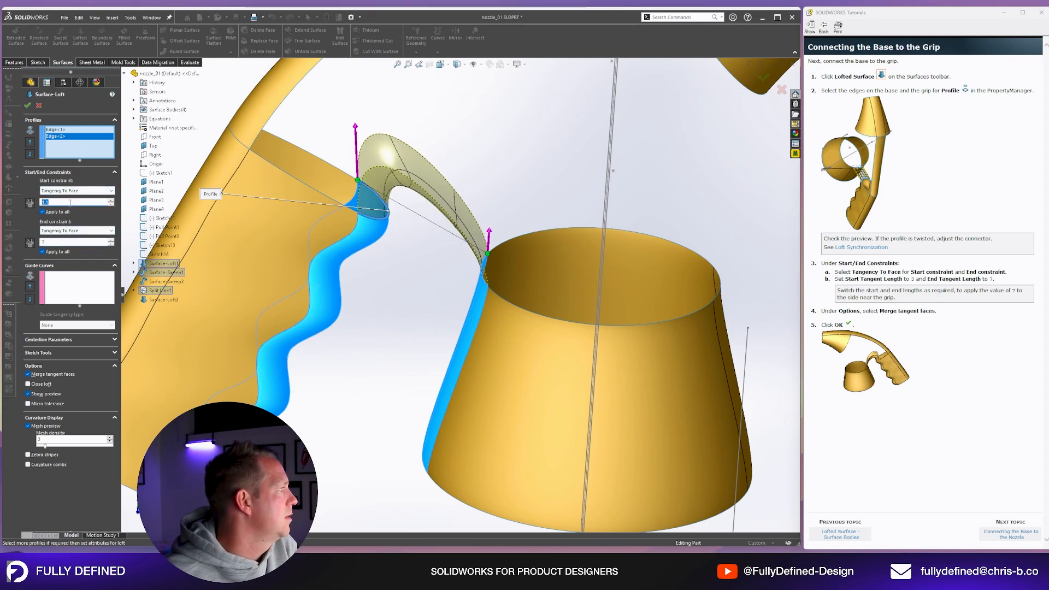
{"action": "type", "text": "3"}
{"action": "key", "text": "Return"}
{"action": "scroll", "coordinate": [450, 344], "scroll_direction": "up", "scroll_amount": 2}
{"action": "mouse_move", "coordinate": [451, 344]}
{"action": "middle_mouse_down"}
{"action": "mouse_move", "coordinate": [383, 328]}
{"action": "mouse_move", "coordinate": [453, 339]}
{"action": "middle_mouse_up"}
{"action": "left_click", "coordinate": [763, 77]}
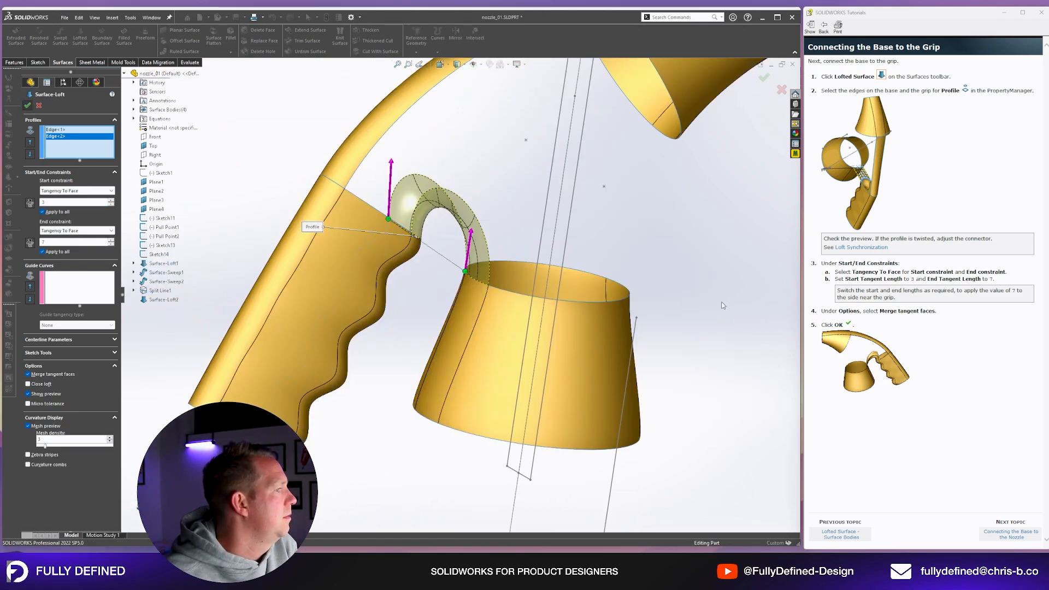
Step: Go to the tutorial's Connecting the Base to the Nozzle topic and bring the exit nozzle and base into view
{"action": "left_click", "coordinate": [1011, 534]}
{"action": "scroll", "coordinate": [541, 218], "scroll_direction": "up", "scroll_amount": 3}
{"action": "middle_click_drag", "start_coordinate": [540, 219], "coordinate": [561, 189]}
{"action": "scroll", "coordinate": [593, 231], "scroll_direction": "up", "scroll_amount": 2}
{"action": "scroll", "coordinate": [561, 189], "scroll_direction": "up", "scroll_amount": 3}
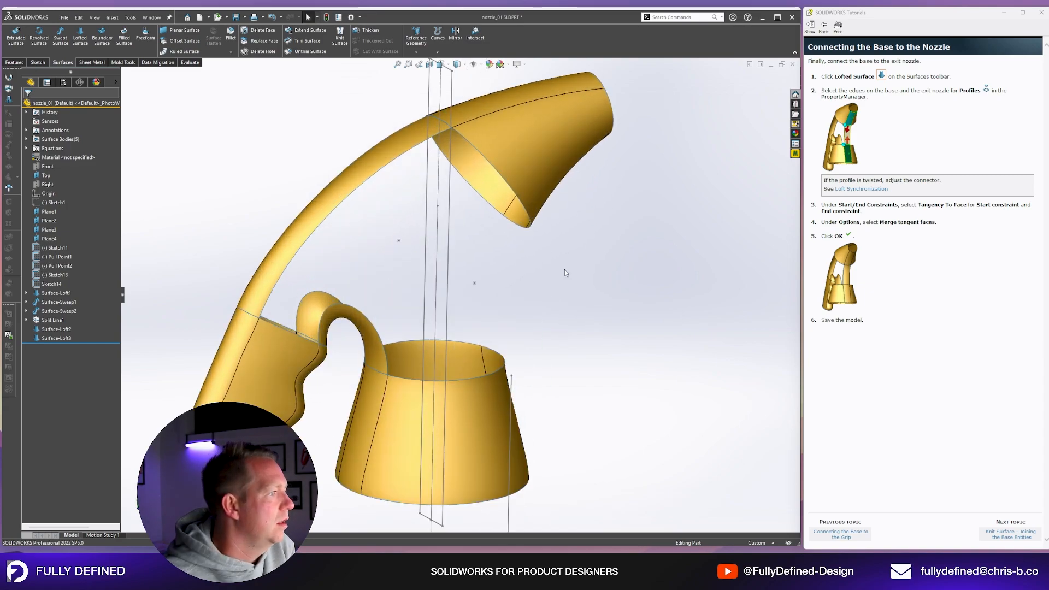
Step: Start a lofted surface with the exit nozzle's lower segment edge and the base's top segment edge beneath it as profiles
{"action": "left_click", "coordinate": [80, 39]}
{"action": "left_click", "coordinate": [526, 229]}
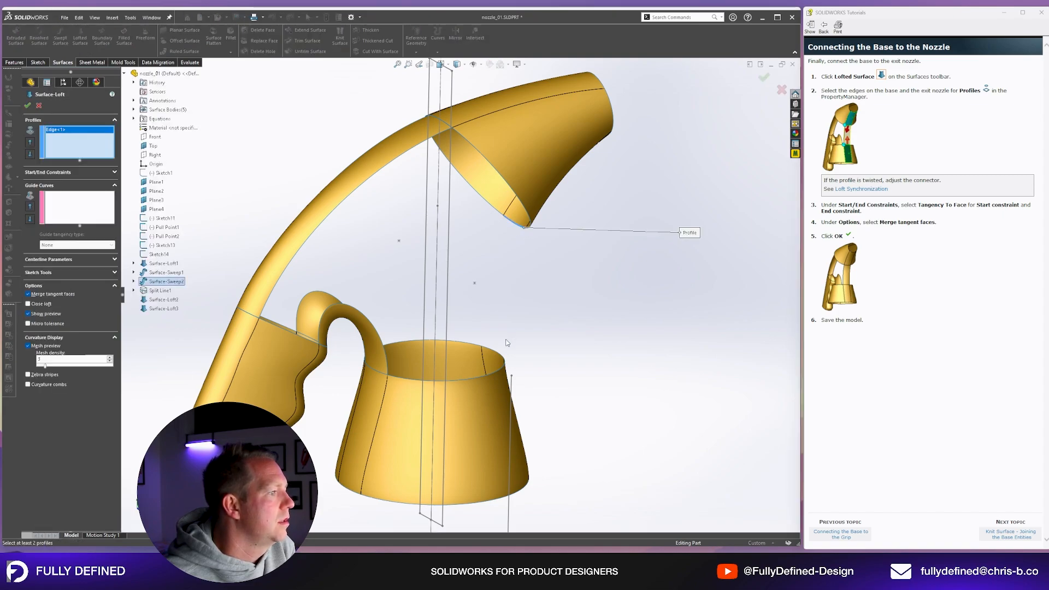
{"action": "left_click", "coordinate": [502, 362]}
{"action": "middle_click_drag", "start_coordinate": [502, 361], "coordinate": [538, 298]}
{"action": "scroll", "coordinate": [539, 298], "scroll_direction": "down", "scroll_amount": 2}
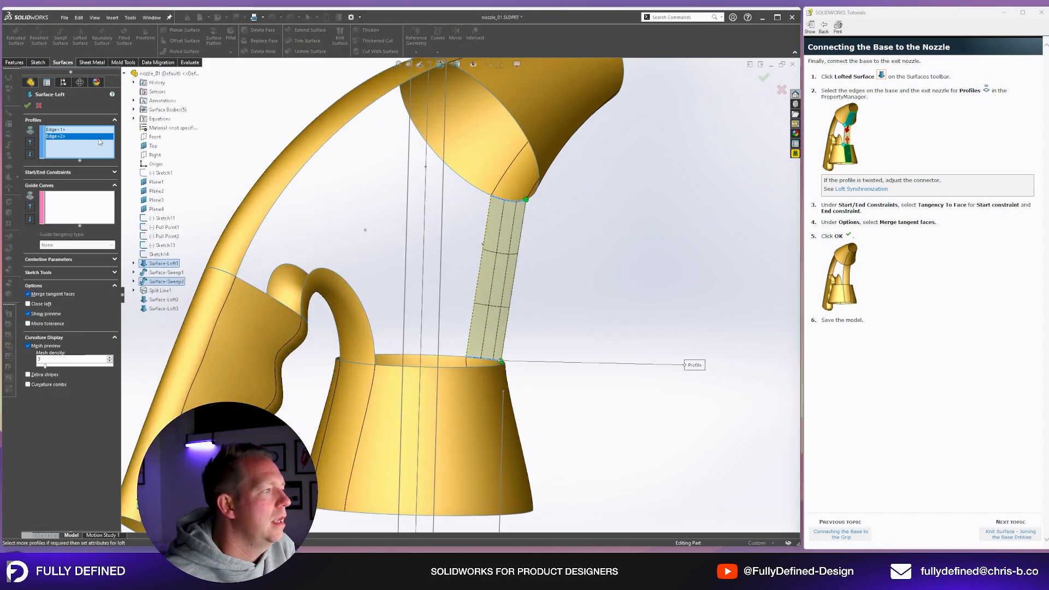
Step: Give the base-to-nozzle loft Tangency To Face start and end constraints with merged tangent faces and accept the surface
{"action": "left_click", "coordinate": [75, 173]}
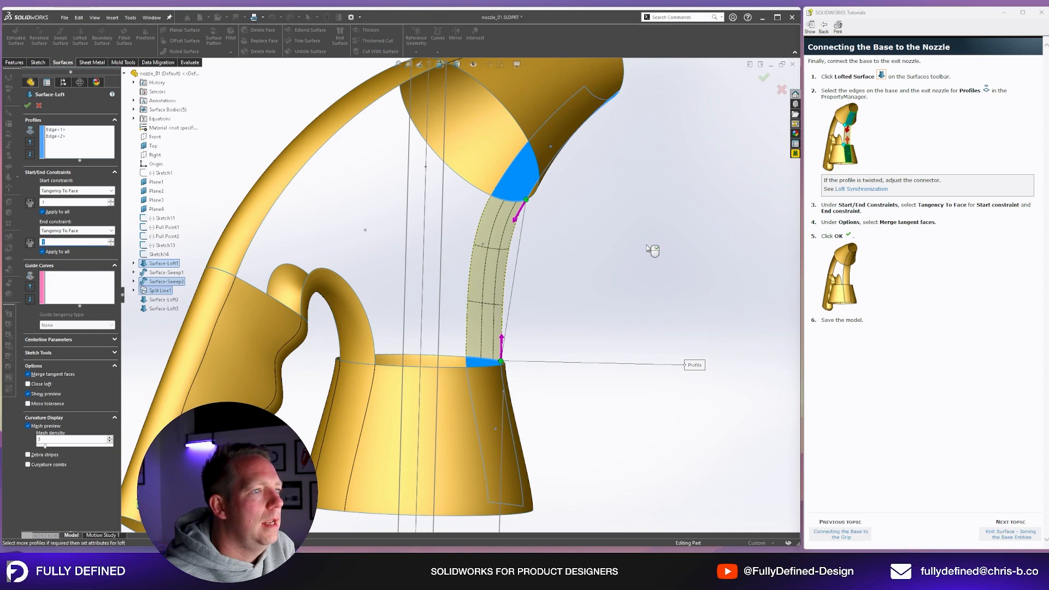
{"action": "mouse_move", "coordinate": [603, 243]}
{"action": "middle_mouse_down"}
{"action": "mouse_move", "coordinate": [608, 229]}
{"action": "mouse_move", "coordinate": [613, 245]}
{"action": "middle_mouse_up"}
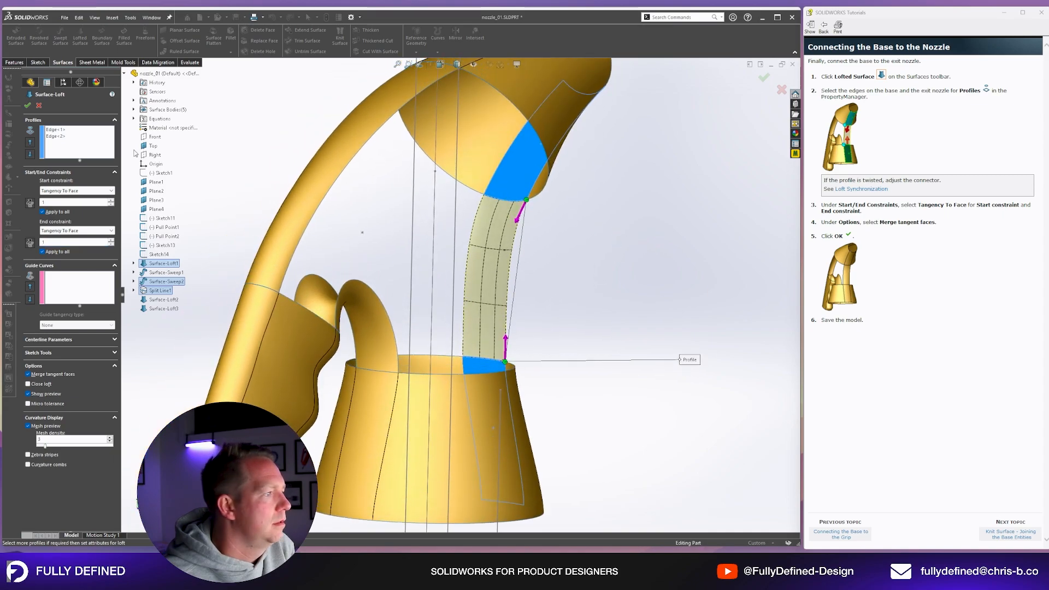
{"action": "left_click", "coordinate": [27, 105]}
Step: Hide all sketches and reference geometry in the graphics area so only the surfaces are displayed
{"action": "mouse_move", "coordinate": [470, 240]}
{"action": "middle_mouse_down"}
{"action": "mouse_move", "coordinate": [441, 242]}
{"action": "mouse_move", "coordinate": [577, 293]}
{"action": "mouse_move", "coordinate": [451, 275]}
{"action": "middle_mouse_up"}
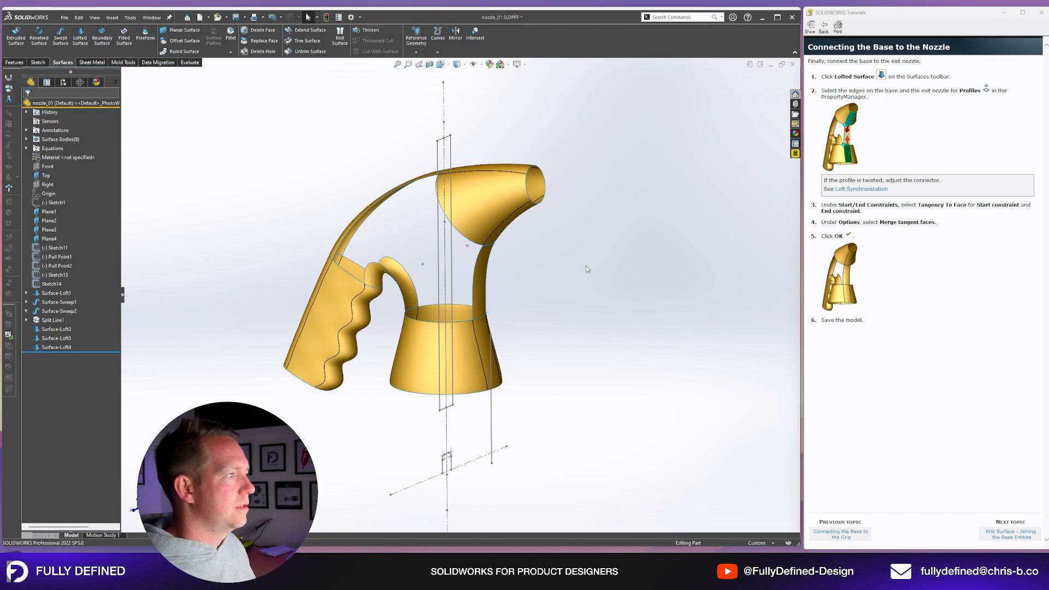
{"action": "left_click", "coordinate": [473, 64]}
{"action": "middle_click_drag", "start_coordinate": [552, 300], "coordinate": [503, 263]}
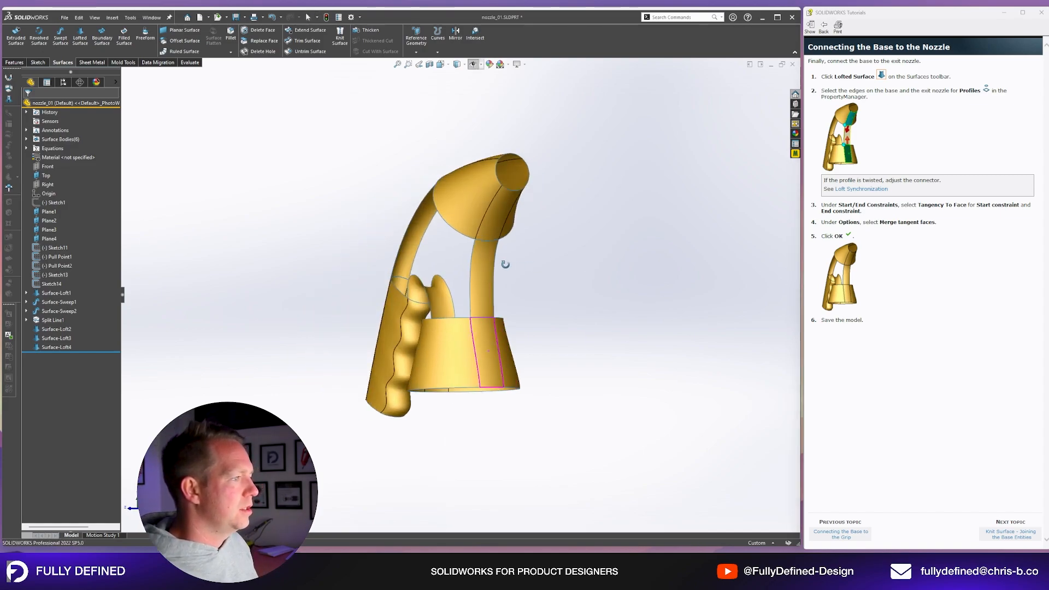
Step: Examine the split faces of the base where the new lofted strip meets its top edge
{"action": "scroll", "coordinate": [468, 300], "scroll_direction": "down", "scroll_amount": 5}
{"action": "scroll", "coordinate": [539, 109], "scroll_direction": "down", "scroll_amount": 1}
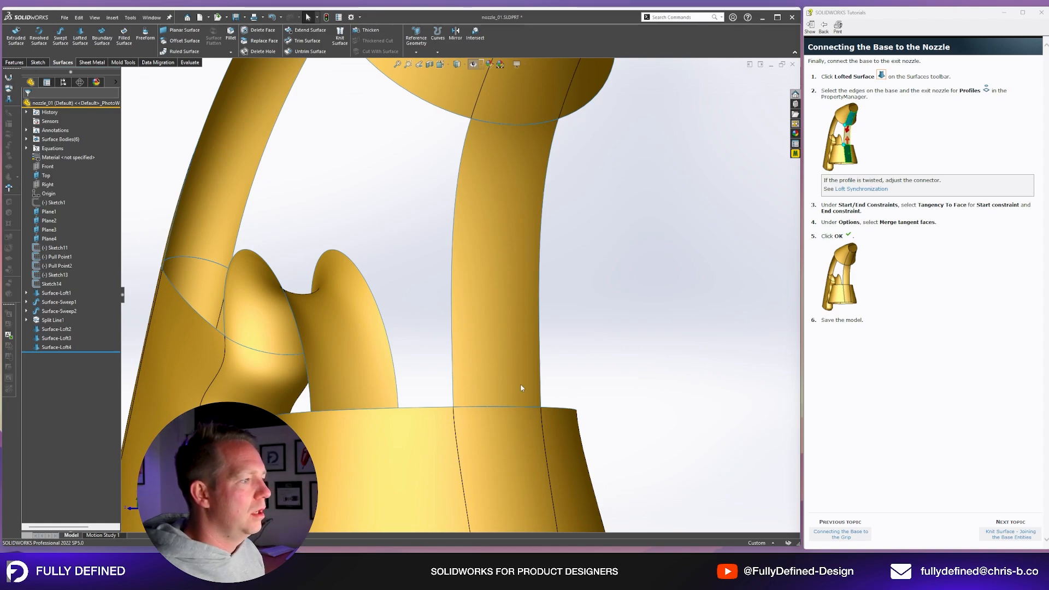
{"action": "scroll", "coordinate": [496, 393], "scroll_direction": "up", "scroll_amount": 5}
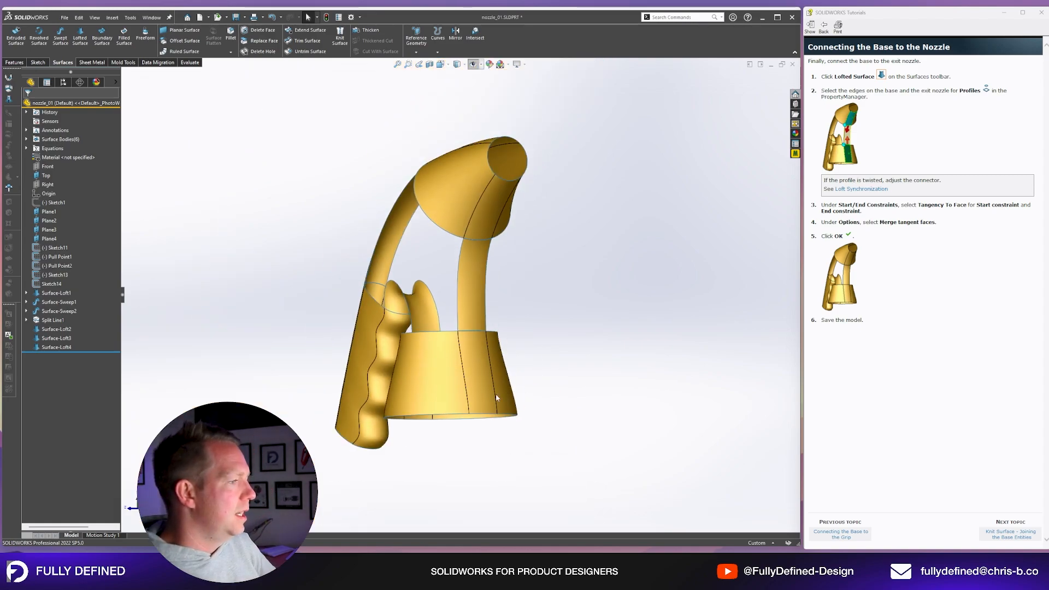
{"action": "scroll", "coordinate": [398, 319], "scroll_direction": "down", "scroll_amount": 5}
{"action": "left_click", "coordinate": [356, 297]}
{"action": "left_click", "coordinate": [528, 352]}
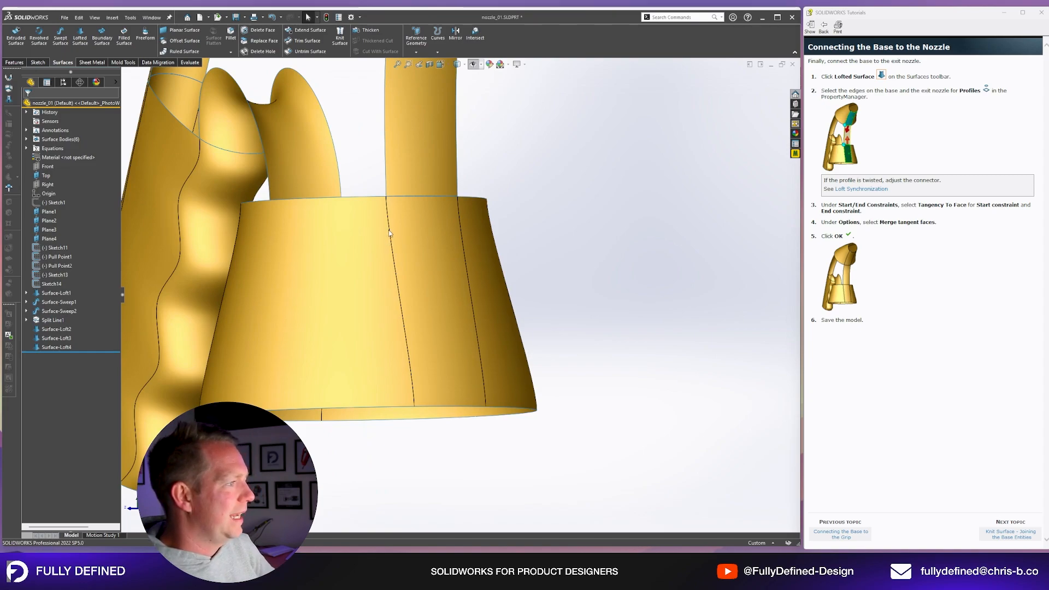
{"action": "left_click", "coordinate": [426, 252]}
{"action": "left_click", "coordinate": [682, 358]}
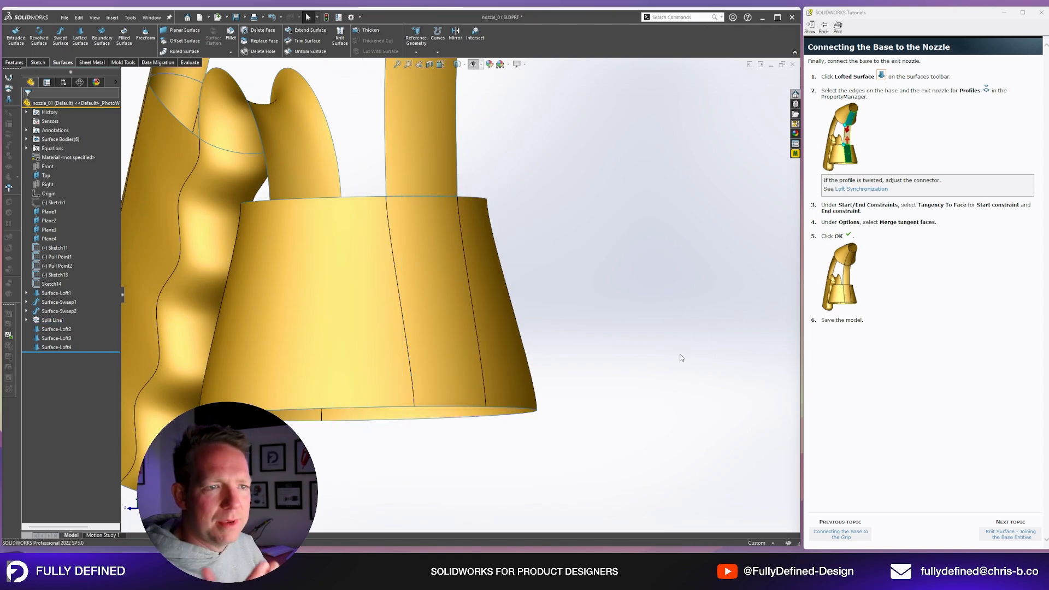
{"action": "middle_click_drag", "start_coordinate": [681, 357], "coordinate": [546, 295]}
{"action": "left_click", "coordinate": [480, 257]}
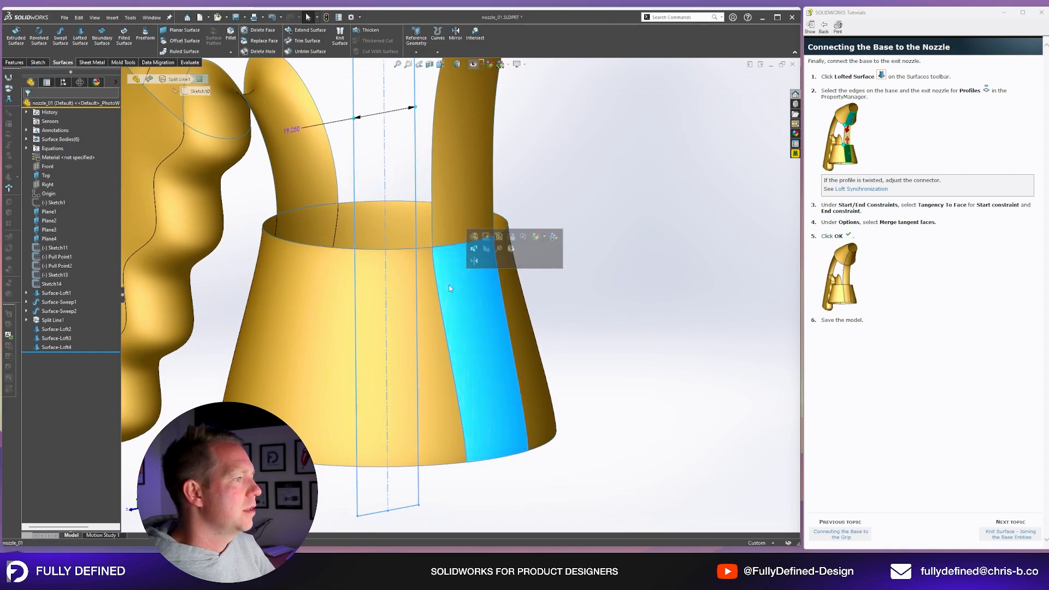
{"action": "left_click", "coordinate": [421, 334]}
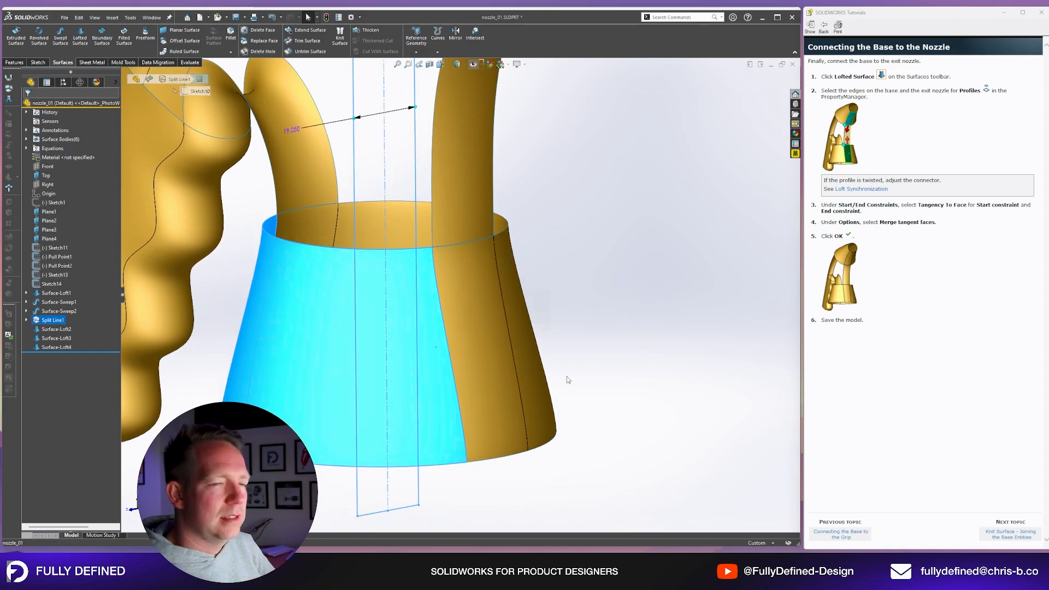
{"action": "left_click", "coordinate": [644, 377]}
Step: Inspect the lofted strip between the base and exit nozzle and how its lower edge meets the base
{"action": "middle_click_drag", "start_coordinate": [644, 377], "coordinate": [492, 382]}
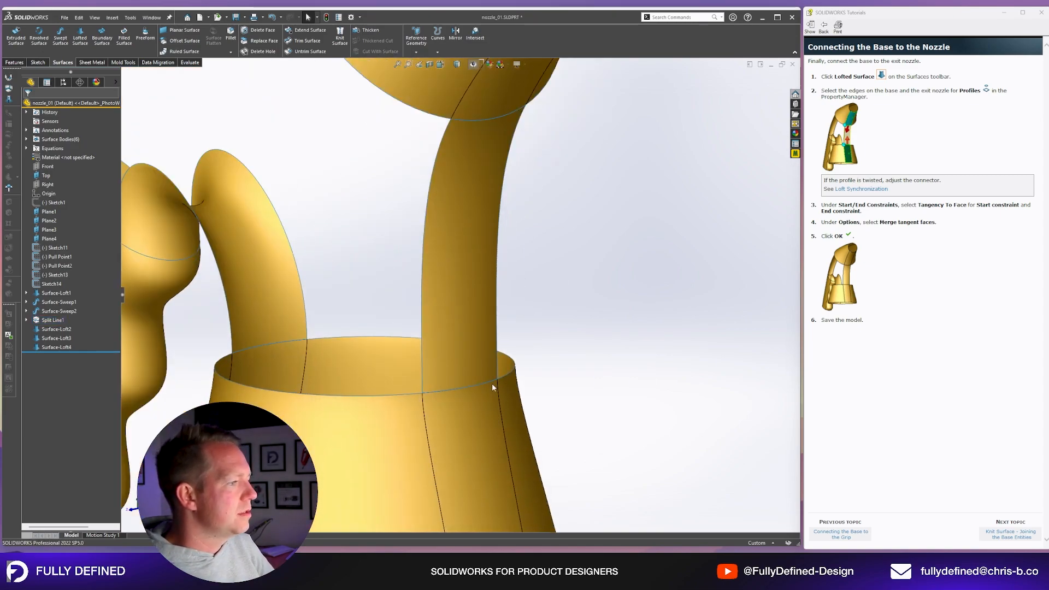
{"action": "left_click", "coordinate": [490, 385]}
{"action": "left_click", "coordinate": [488, 401]}
{"action": "left_click", "coordinate": [464, 371]}
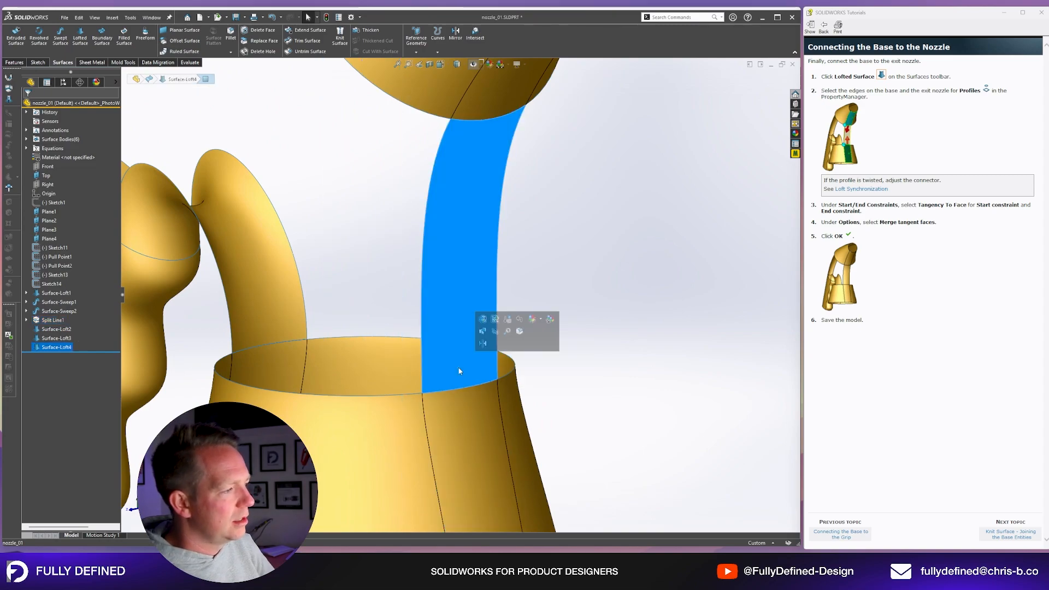
{"action": "left_click", "coordinate": [653, 403]}
{"action": "left_click", "coordinate": [460, 235]}
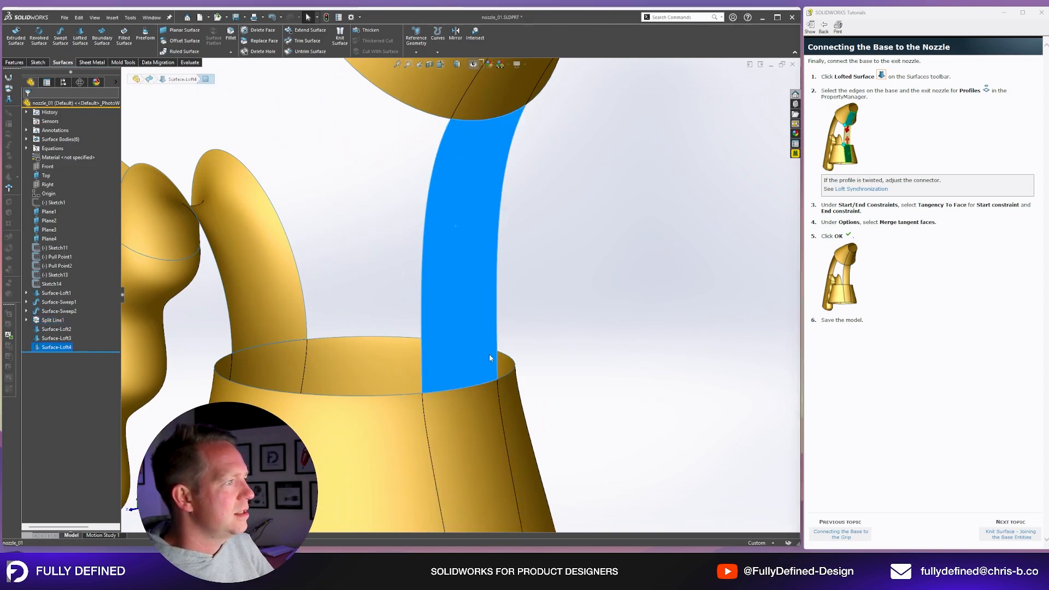
{"action": "left_click", "coordinate": [587, 338]}
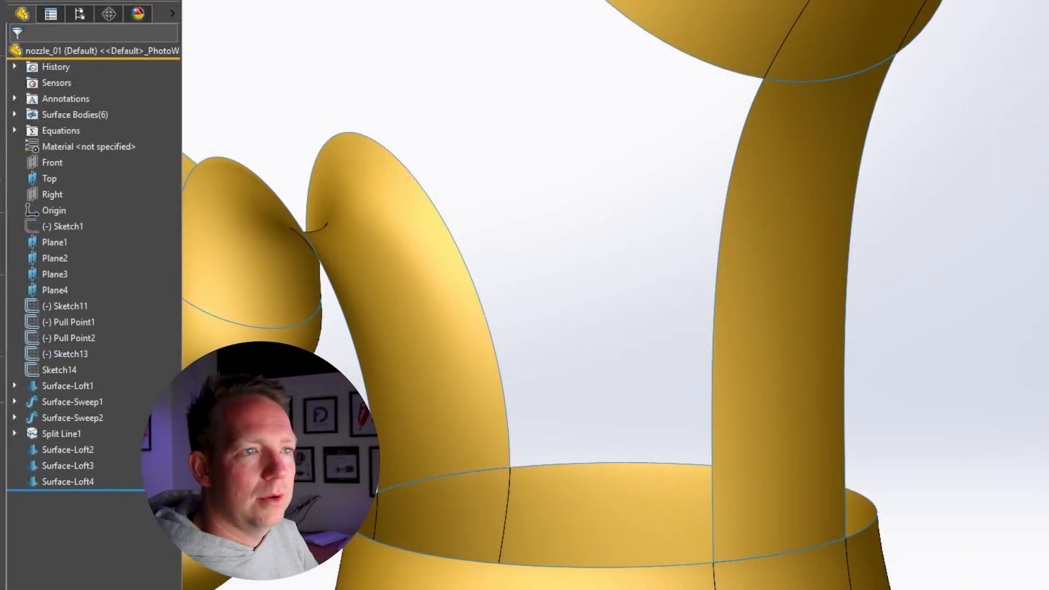
Step: Expand the Surface Bodies folder and highlight its separate bodies one by one to identify them on the model
{"action": "left_click", "coordinate": [26, 139]}
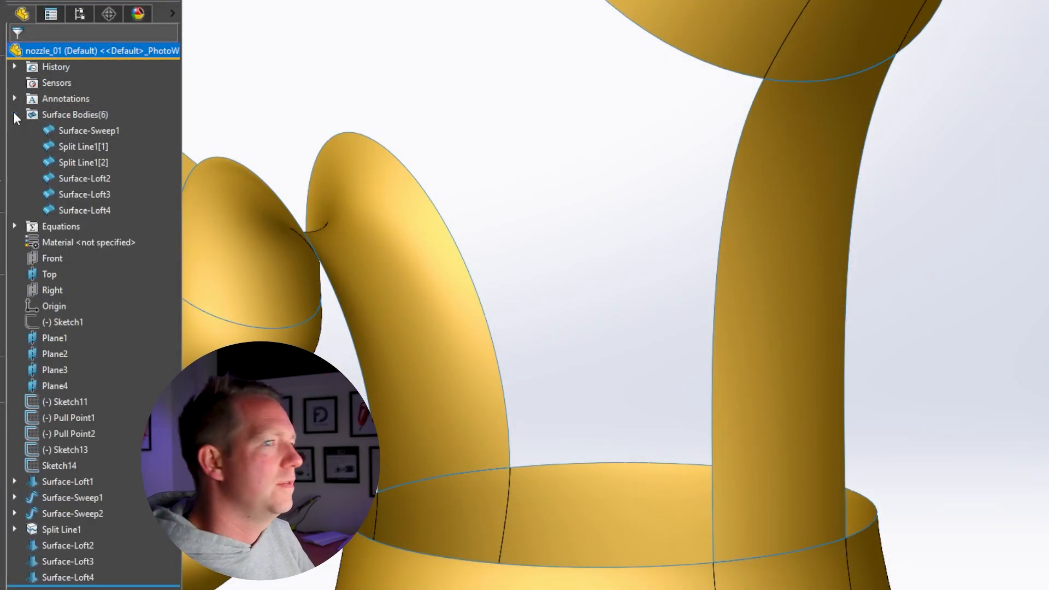
{"action": "scroll", "coordinate": [729, 417], "scroll_direction": "up", "scroll_amount": 5}
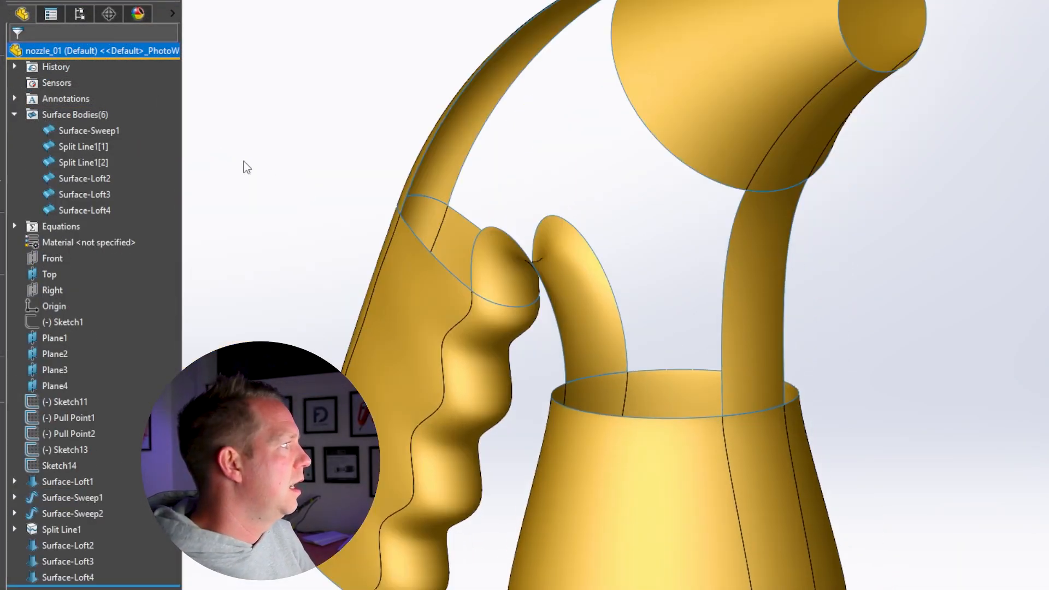
{"action": "left_click", "coordinate": [100, 131]}
{"action": "left_click", "coordinate": [92, 145]}
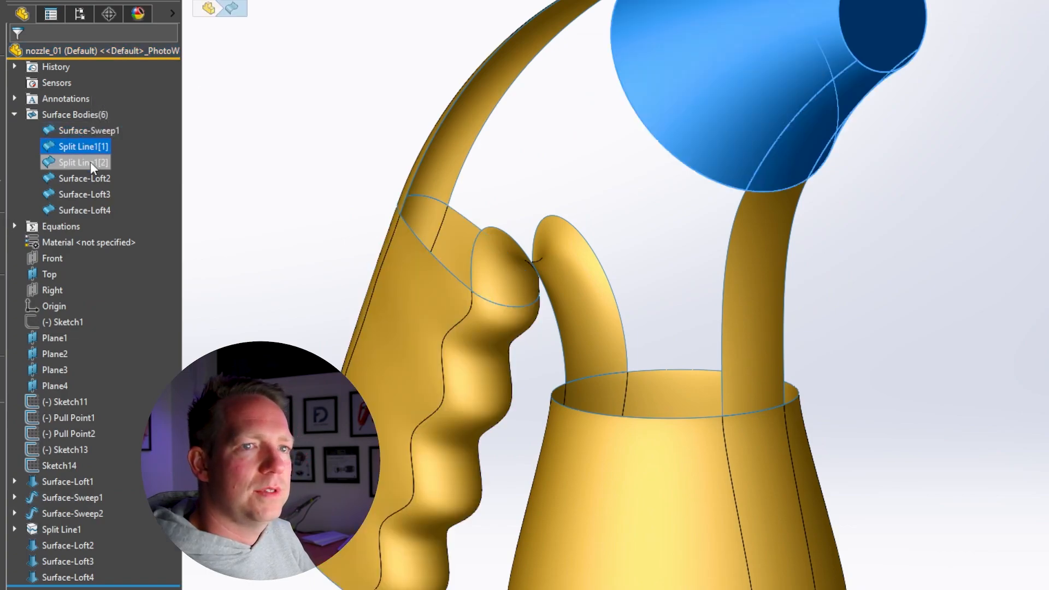
{"action": "left_click", "coordinate": [91, 162]}
{"action": "left_click", "coordinate": [86, 195]}
{"action": "left_click", "coordinate": [86, 211]}
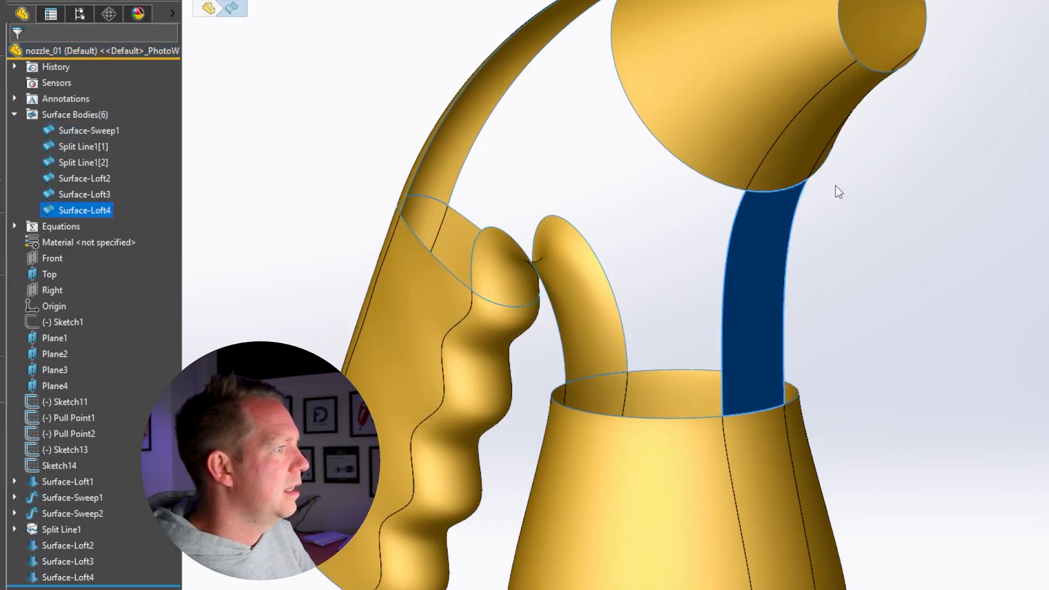
{"action": "left_click", "coordinate": [1041, 340]}
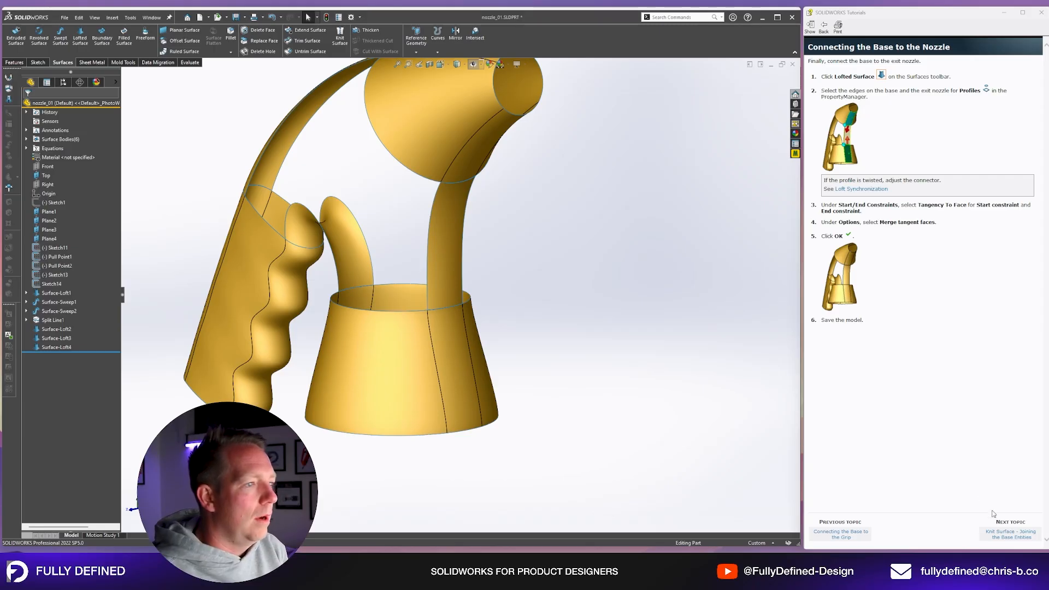
Step: Go to the tutorial's Knit Surface - Joining the Base Entities topic and save the model
{"action": "left_click", "coordinate": [1008, 535]}
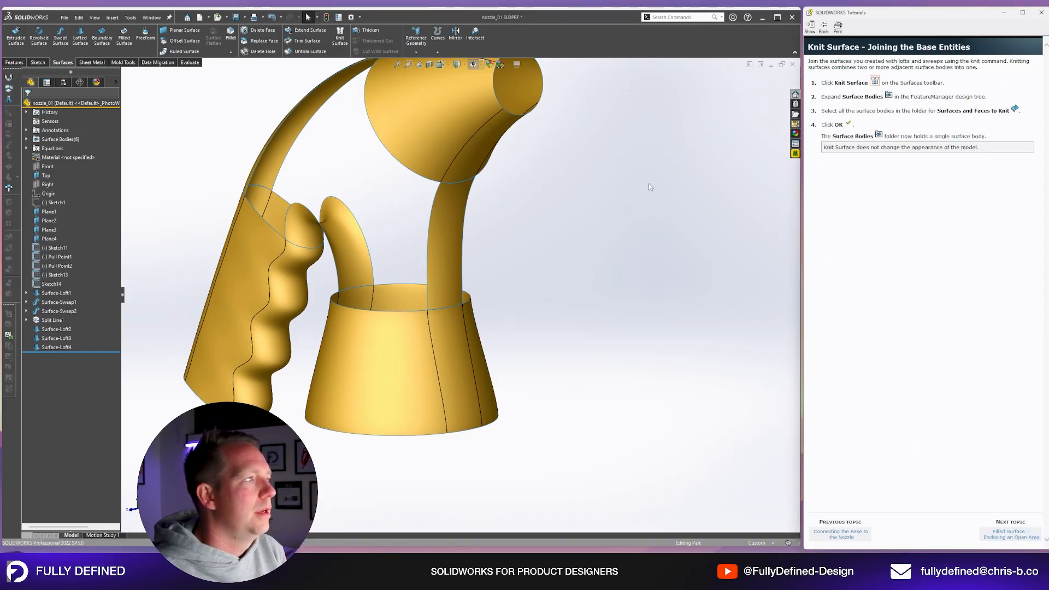
{"action": "key", "text": "ctrl+s"}
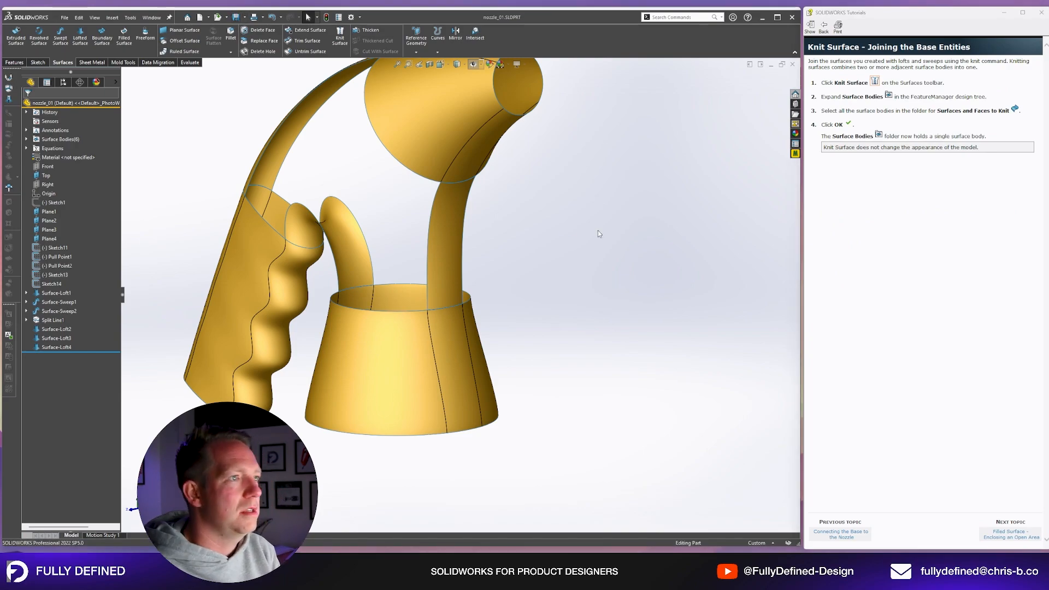
Step: Knit all surface bodies of the model together, leaving Merge entities off, and accept the knit
{"action": "middle_click_drag", "start_coordinate": [597, 231], "coordinate": [399, 159]}
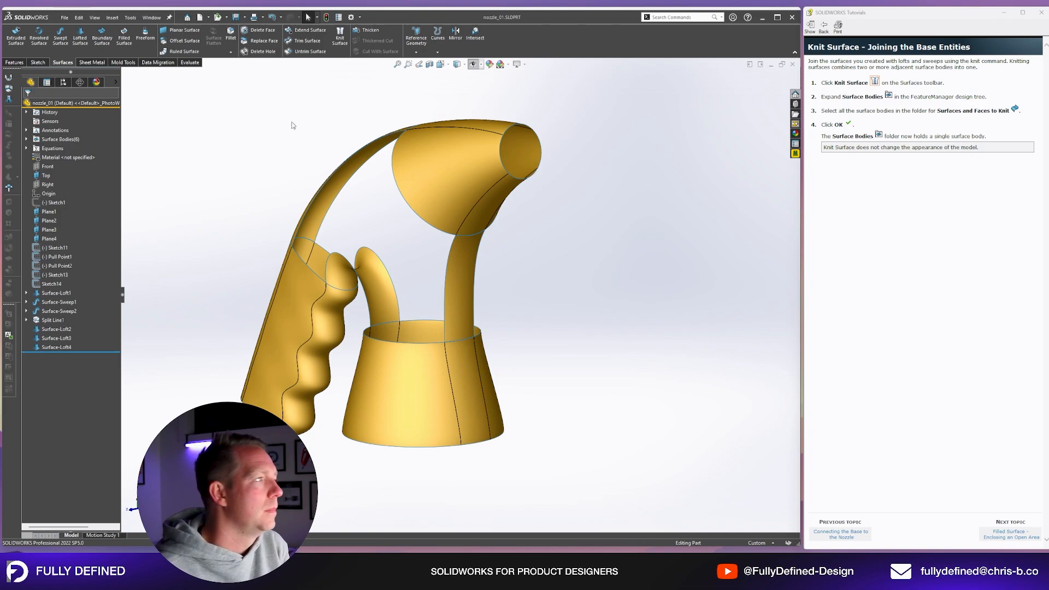
{"action": "left_click", "coordinate": [339, 39]}
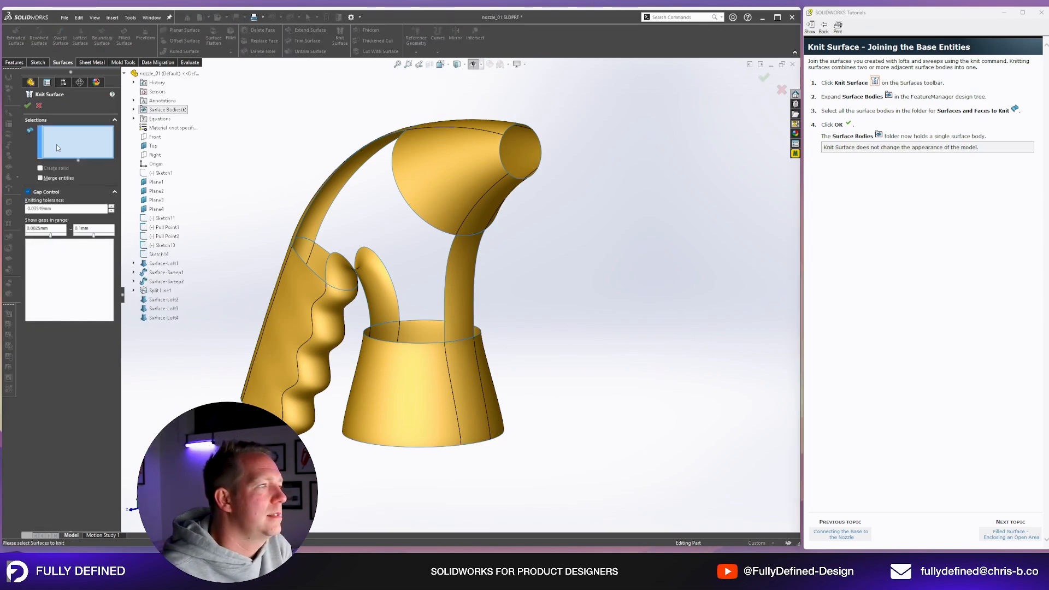
{"action": "middle_click_drag", "start_coordinate": [582, 217], "coordinate": [236, 75]}
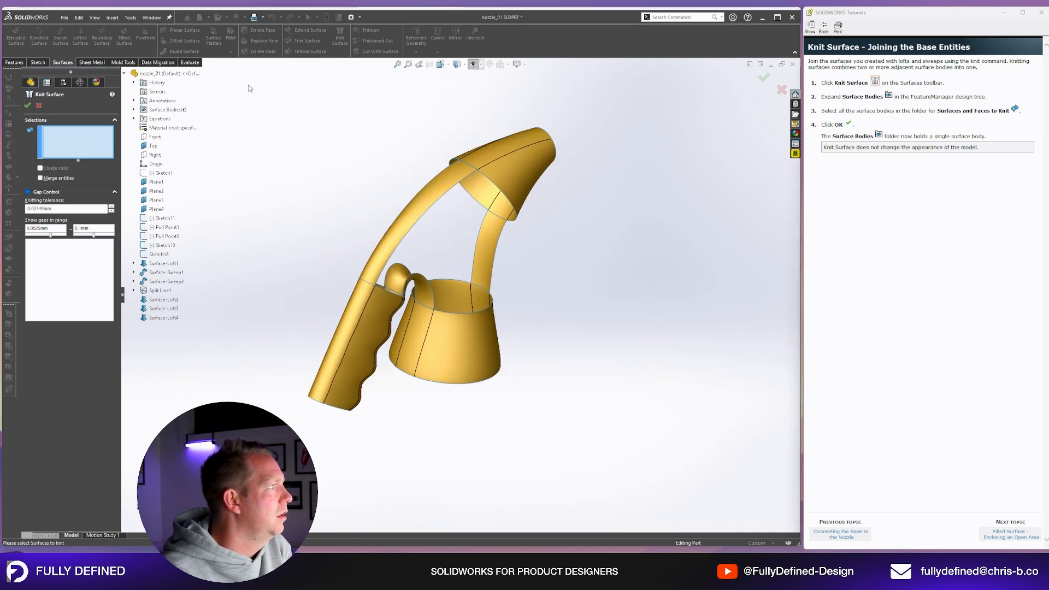
{"action": "left_click_drag", "start_coordinate": [248, 85], "coordinate": [690, 503]}
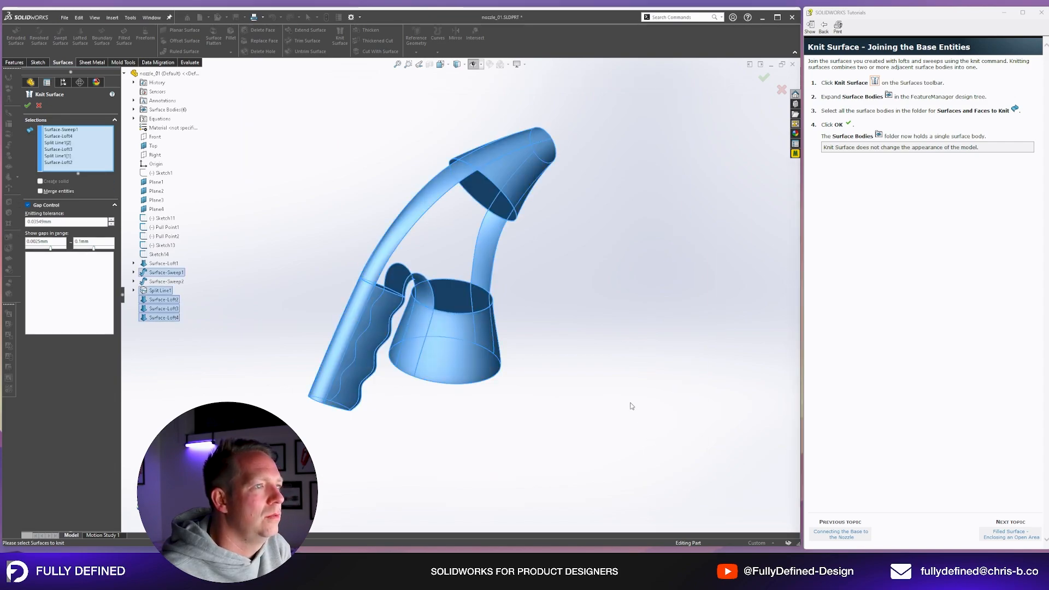
{"action": "left_click", "coordinate": [27, 105]}
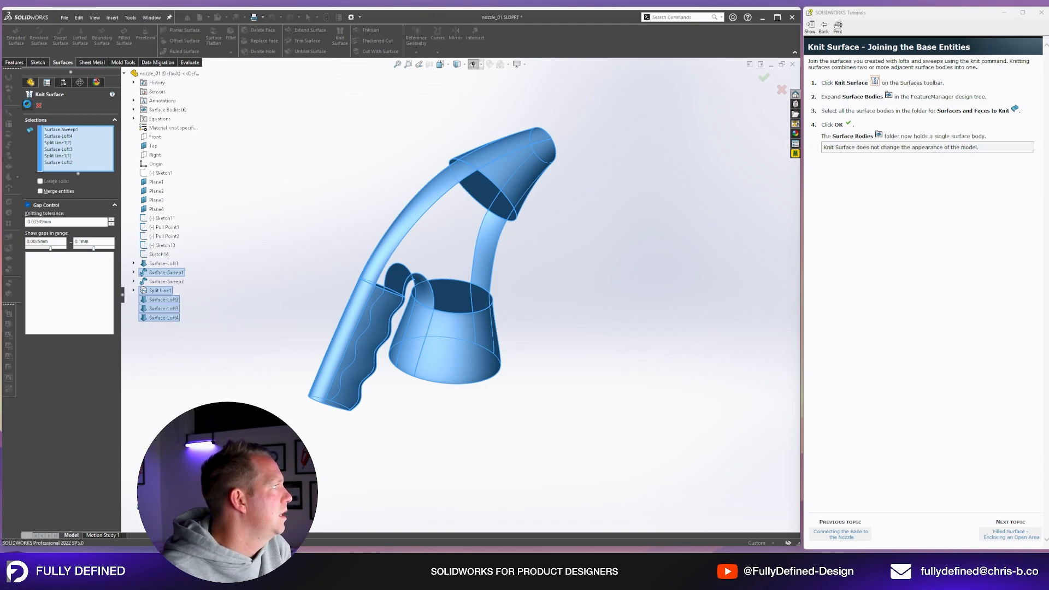
Step: Check the seams of the knitted surface and the contents of the Surface Bodies folder
{"action": "scroll", "coordinate": [461, 315], "scroll_direction": "down", "scroll_amount": 5}
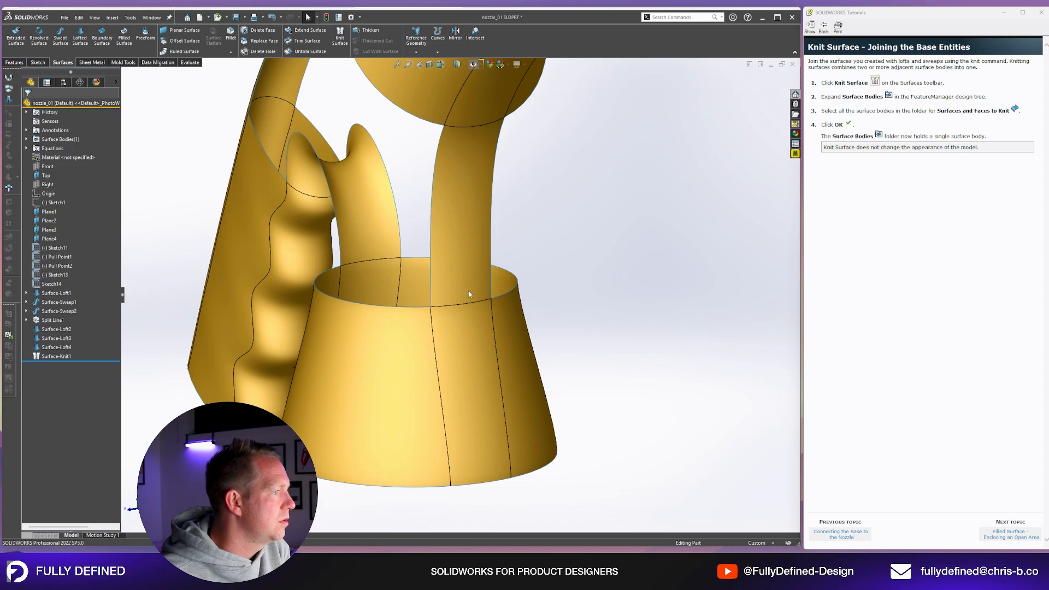
{"action": "scroll", "coordinate": [489, 264], "scroll_direction": "up", "scroll_amount": 3}
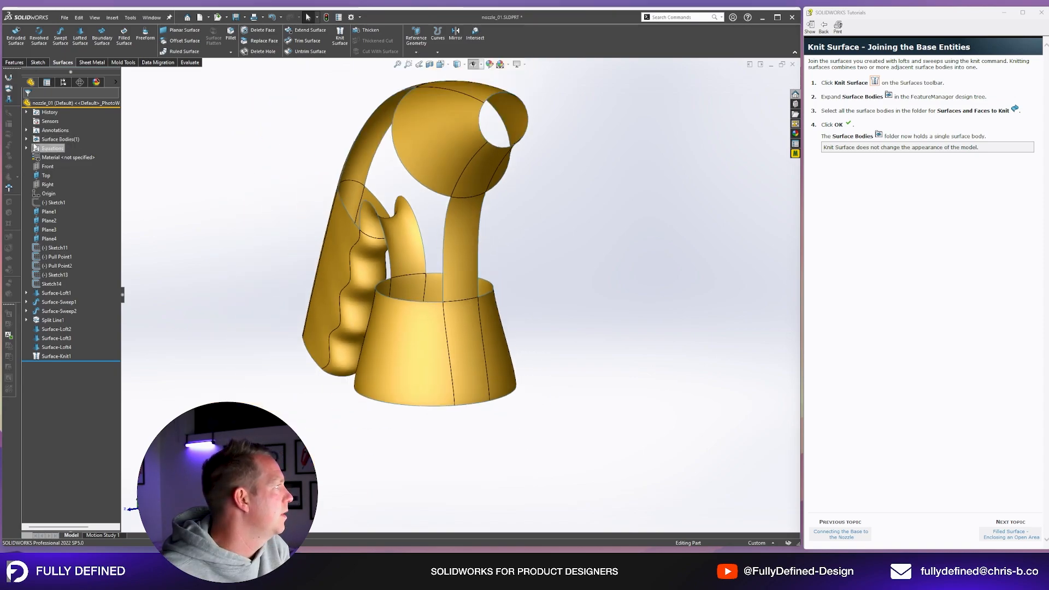
{"action": "double_click", "coordinate": [60, 139]}
{"action": "left_click", "coordinate": [68, 150]}
{"action": "scroll", "coordinate": [461, 217], "scroll_direction": "up", "scroll_amount": 2}
{"action": "middle_click_drag", "start_coordinate": [461, 217], "coordinate": [550, 222]}
{"action": "left_click", "coordinate": [605, 231]}
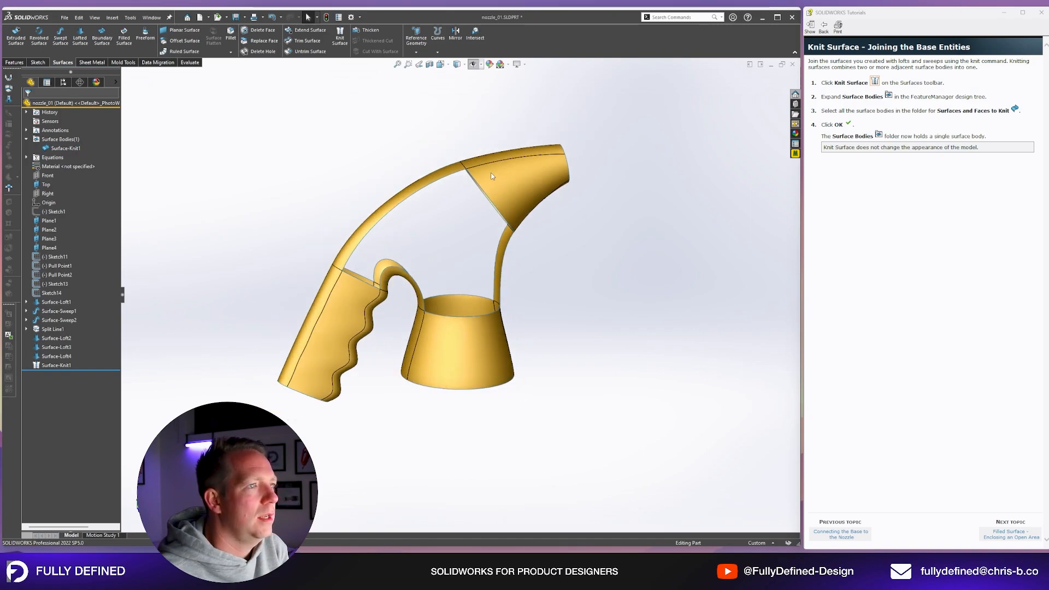
Step: Go to the tutorial's Filled Surface - Enclosing an Open Area topic and view the open side of the nozzle
{"action": "key", "text": "ctrl+]"}
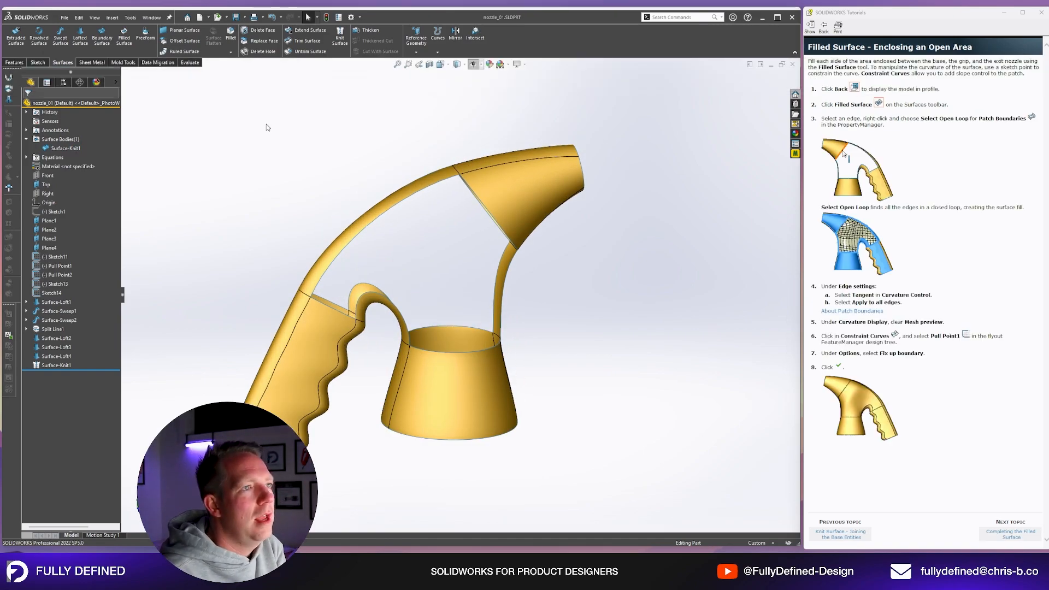
{"action": "mouse_move", "coordinate": [495, 229]}
{"action": "middle_mouse_down"}
{"action": "mouse_move", "coordinate": [535, 222]}
{"action": "mouse_move", "coordinate": [530, 202]}
{"action": "mouse_move", "coordinate": [509, 209]}
{"action": "mouse_move", "coordinate": [496, 232]}
{"action": "middle_mouse_up"}
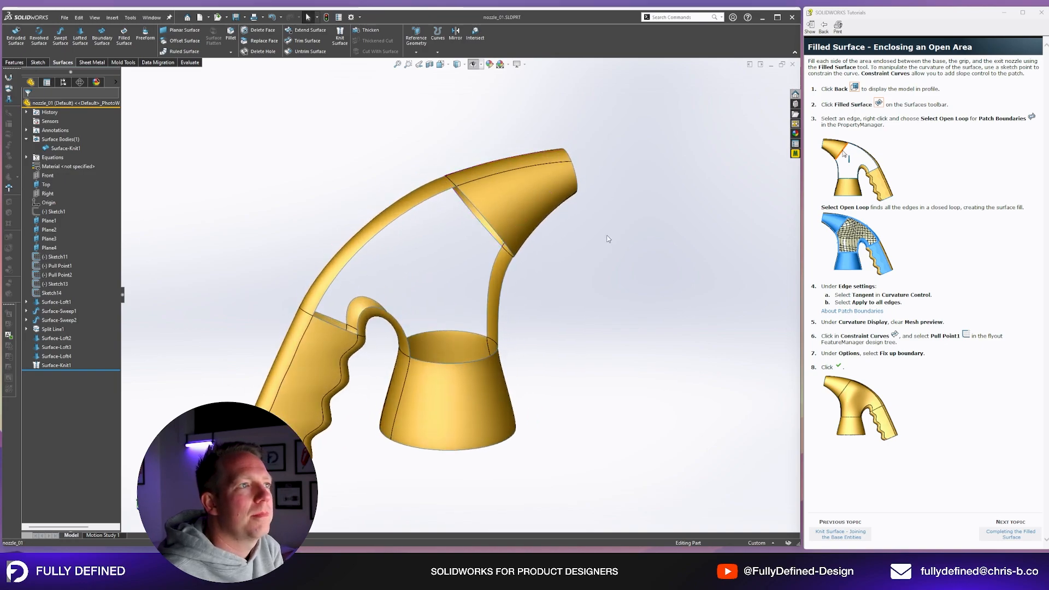
{"action": "middle_click_drag", "start_coordinate": [588, 281], "coordinate": [613, 285]}
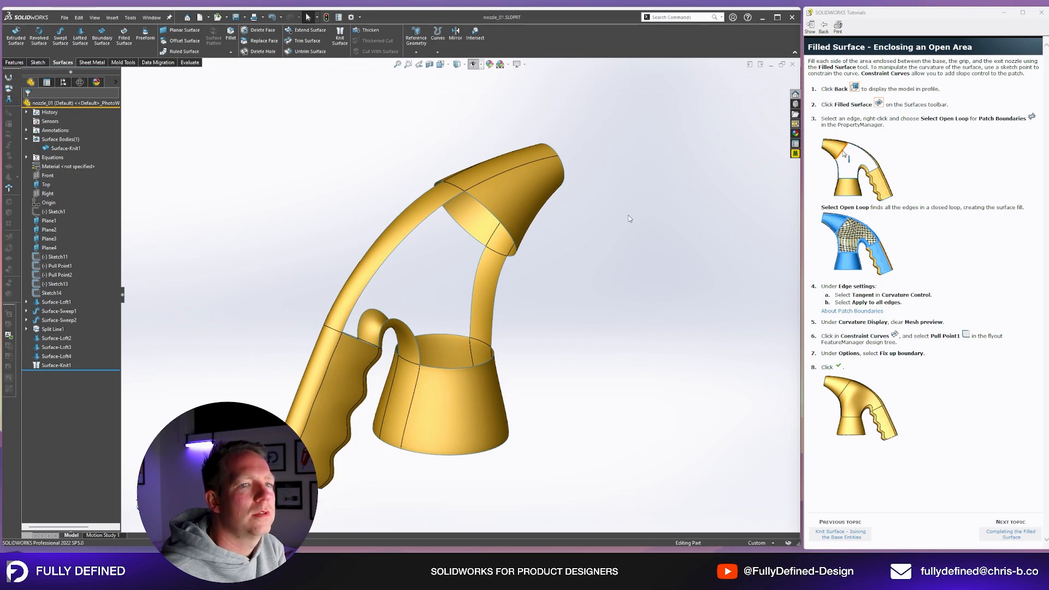
Step: Start a Filled Surface on the open side seen from the back, using the open loop of edges as the patch boundary
{"action": "left_click", "coordinate": [854, 87]}
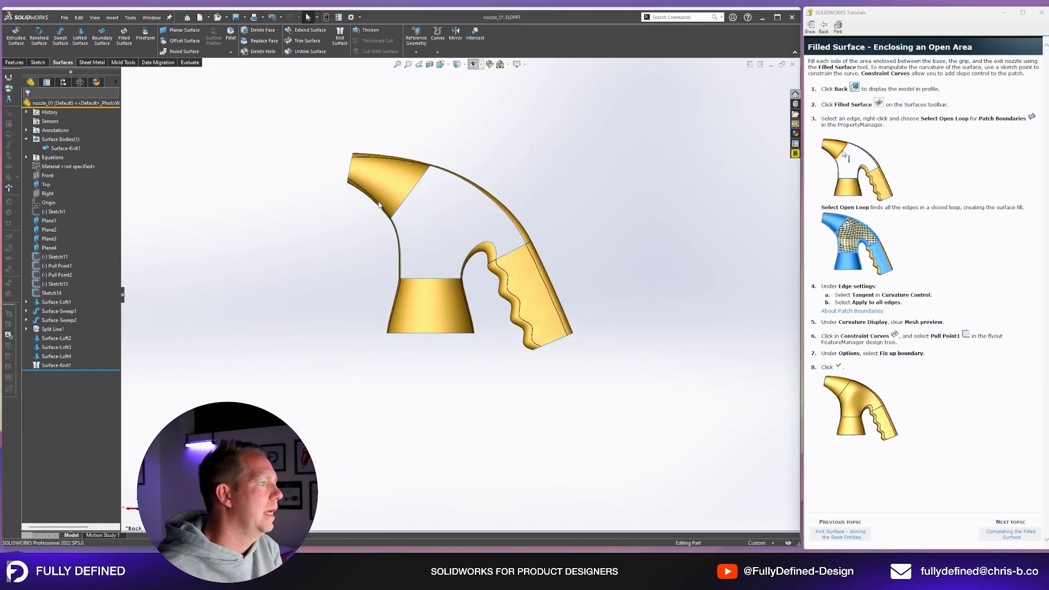
{"action": "scroll", "coordinate": [410, 186], "scroll_direction": "down", "scroll_amount": 3}
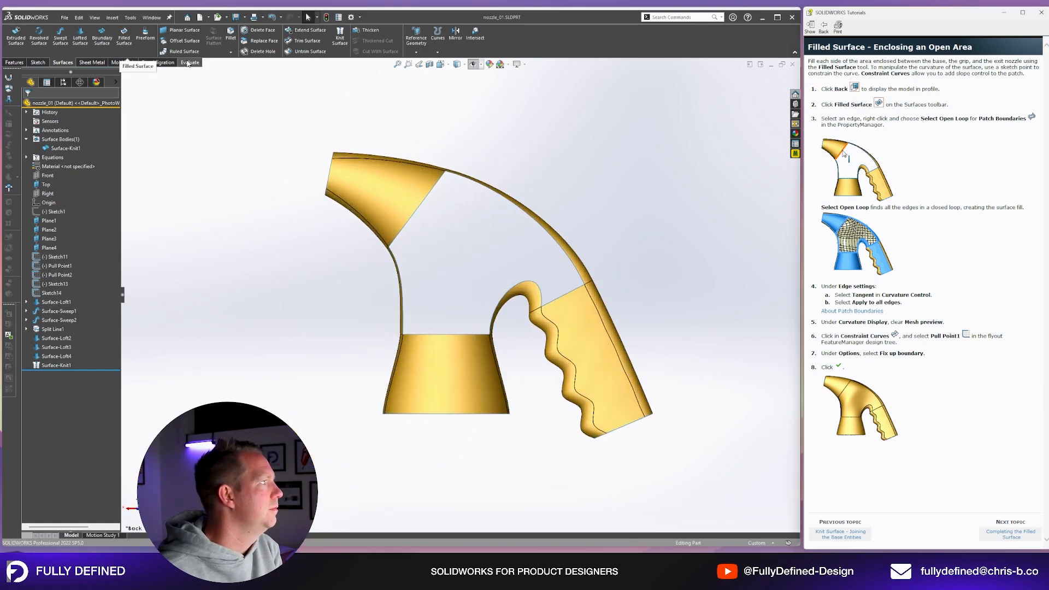
{"action": "left_click", "coordinate": [125, 42]}
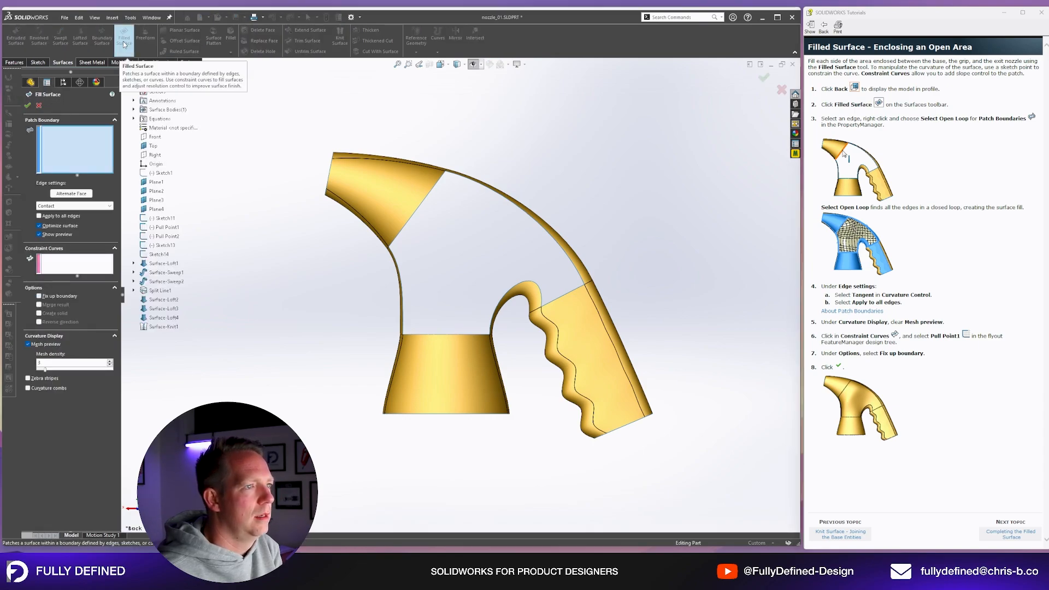
{"action": "scroll", "coordinate": [397, 314], "scroll_direction": "down", "scroll_amount": 2}
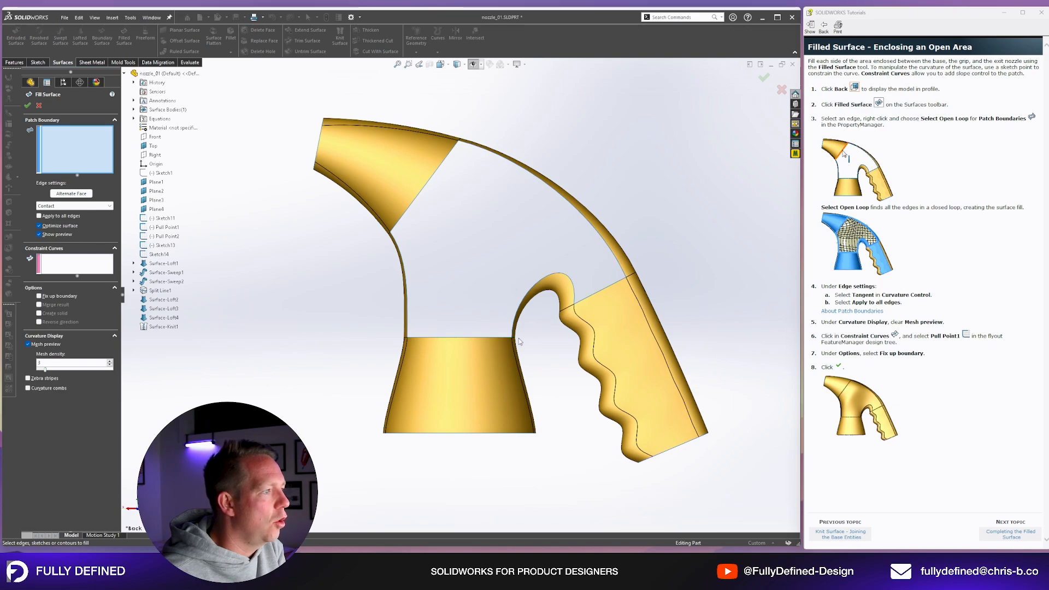
{"action": "right_click", "coordinate": [451, 156]}
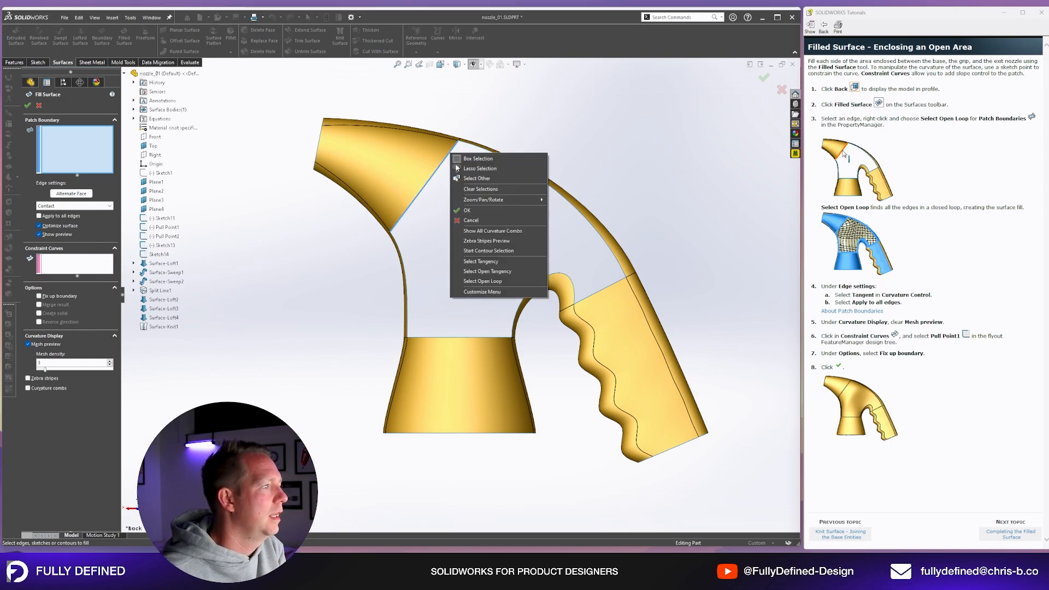
{"action": "left_click", "coordinate": [503, 281]}
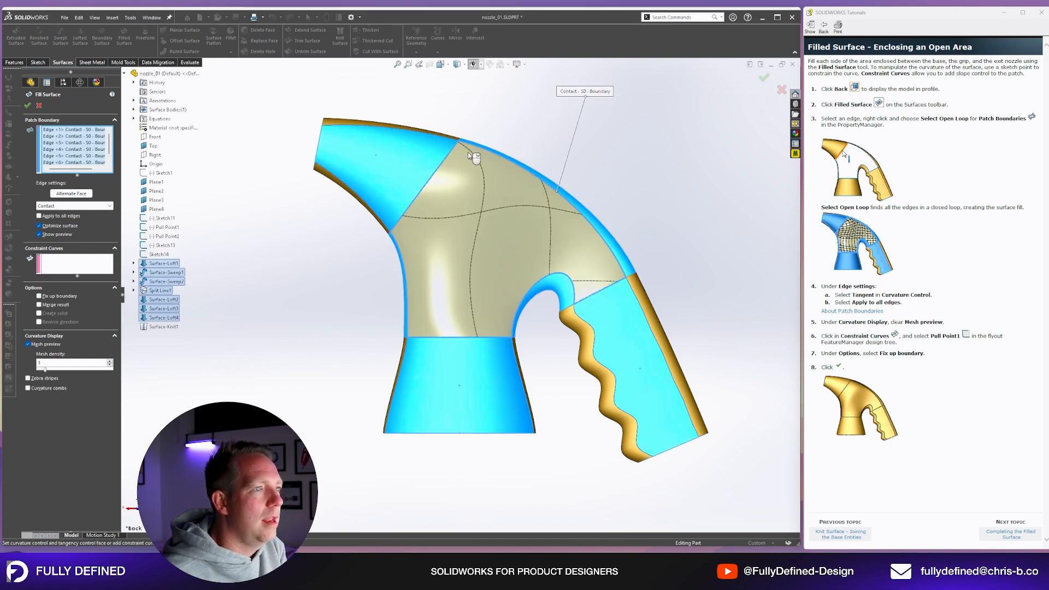
{"action": "middle_click_drag", "start_coordinate": [467, 152], "coordinate": [638, 177]}
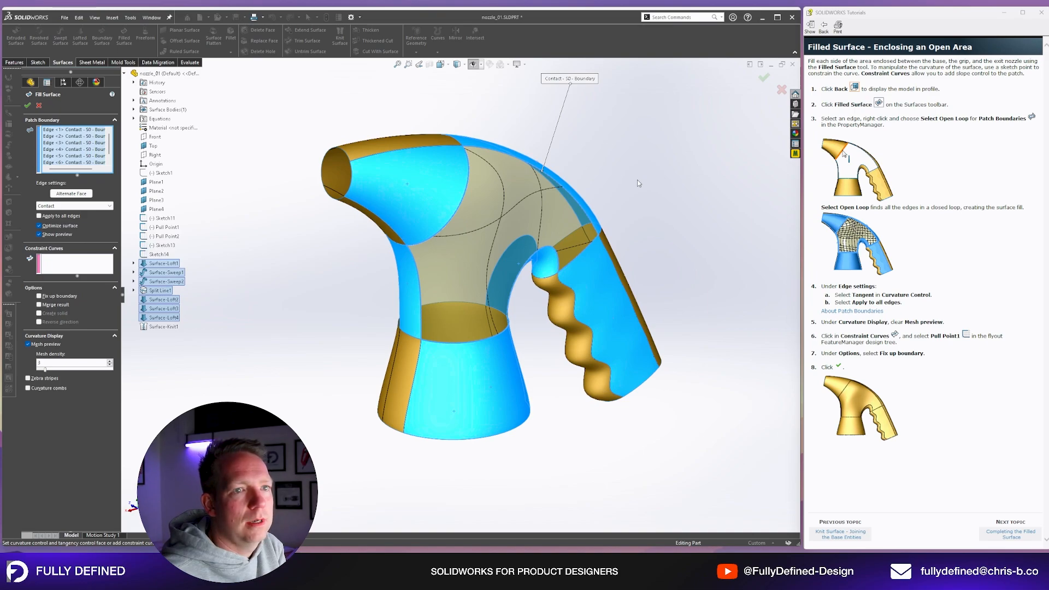
{"action": "scroll", "coordinate": [516, 121], "scroll_direction": "down", "scroll_amount": 2}
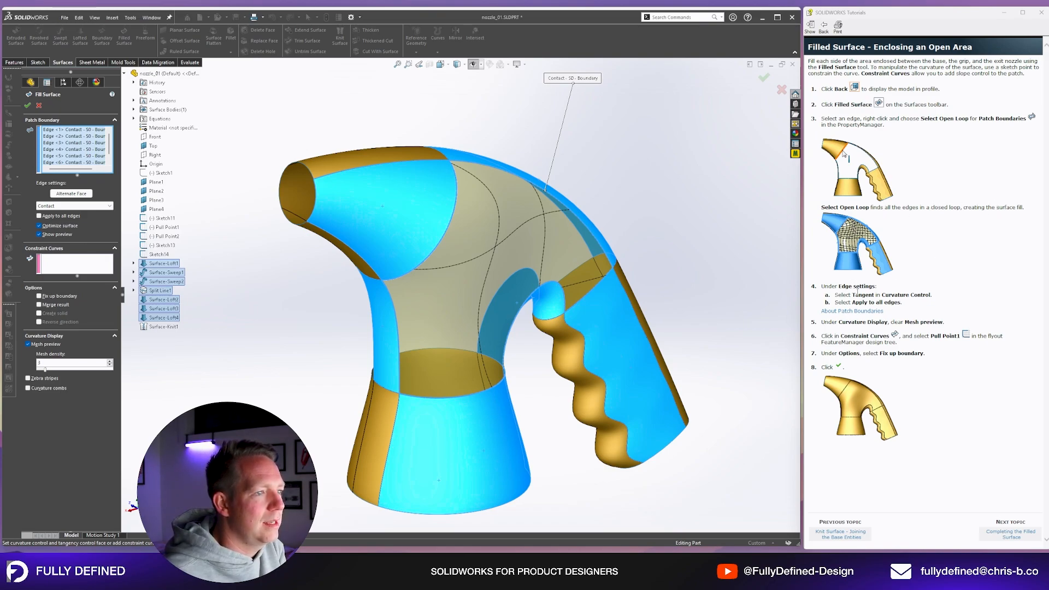
Step: Set the patch's curvature control to Tangent, apply it to all edges, and check individual boundary edges
{"action": "left_click", "coordinate": [84, 206]}
{"action": "left_click", "coordinate": [64, 221]}
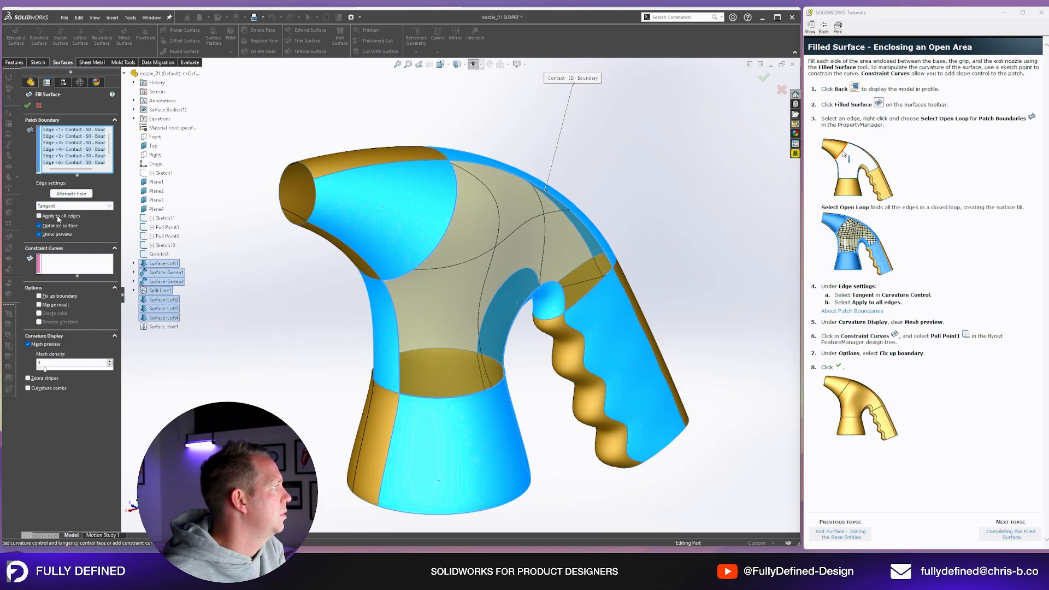
{"action": "left_click", "coordinate": [58, 217]}
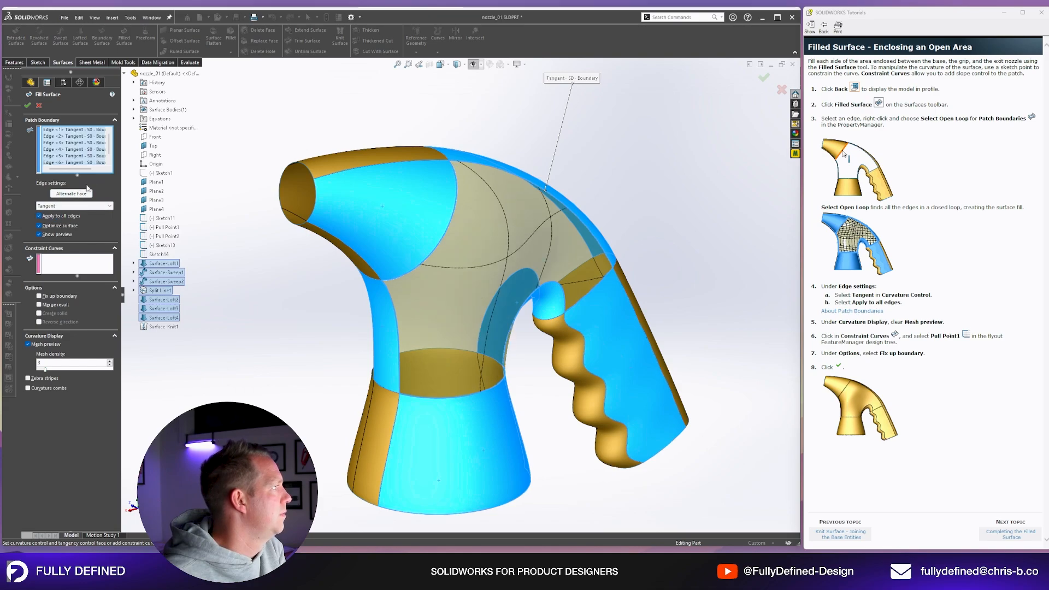
{"action": "left_click", "coordinate": [75, 137]}
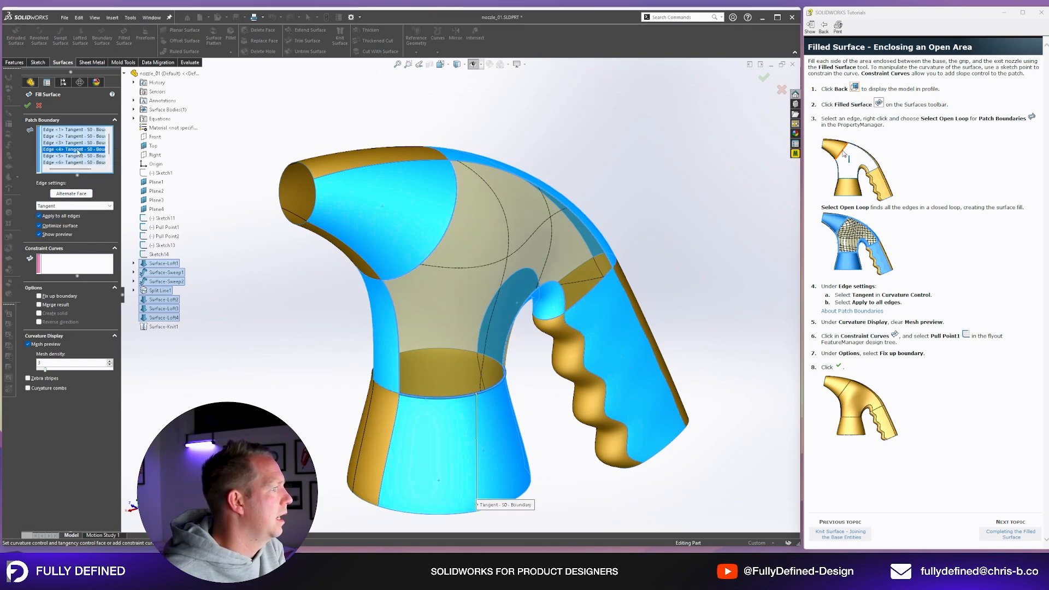
{"action": "left_click", "coordinate": [75, 156]}
{"action": "left_click", "coordinate": [78, 163]}
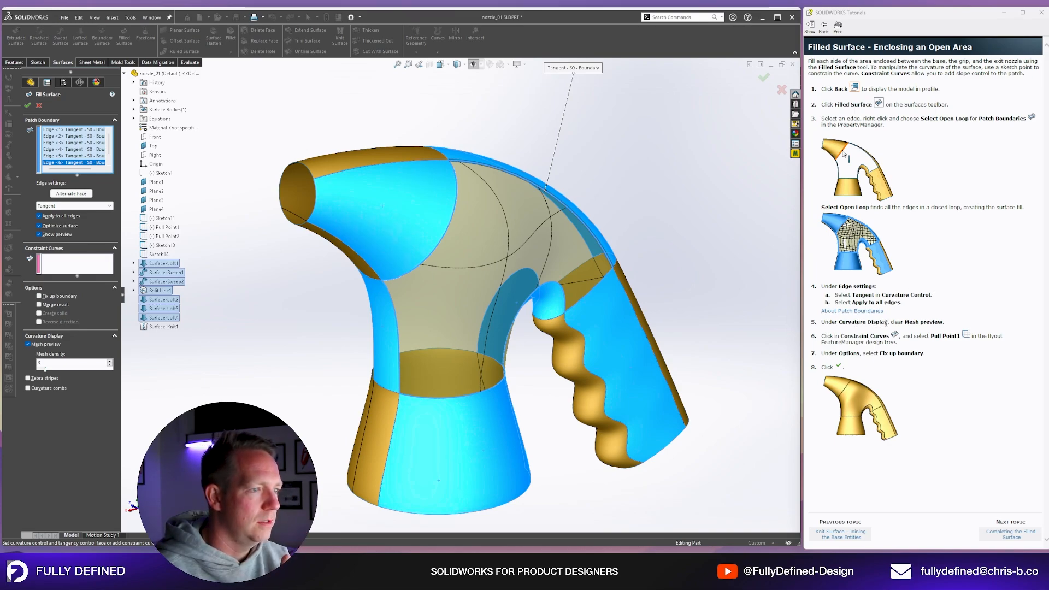
Step: Try Pull Point1 as the patch's constraint curve, toggling the mesh preview to compare the shape, and remove the curve again
{"action": "left_click", "coordinate": [28, 344]}
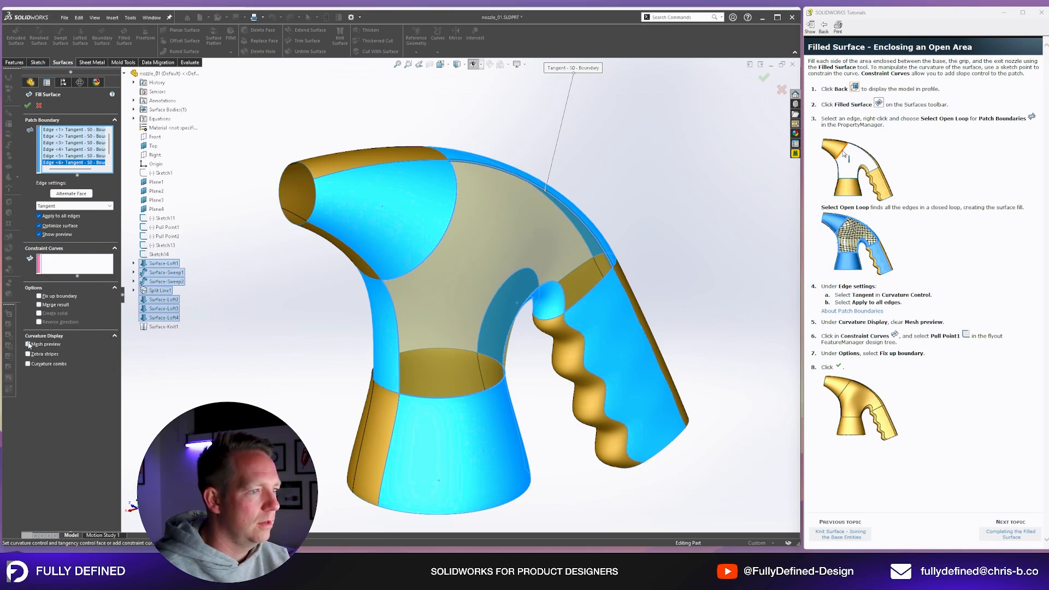
{"action": "left_click", "coordinate": [67, 267]}
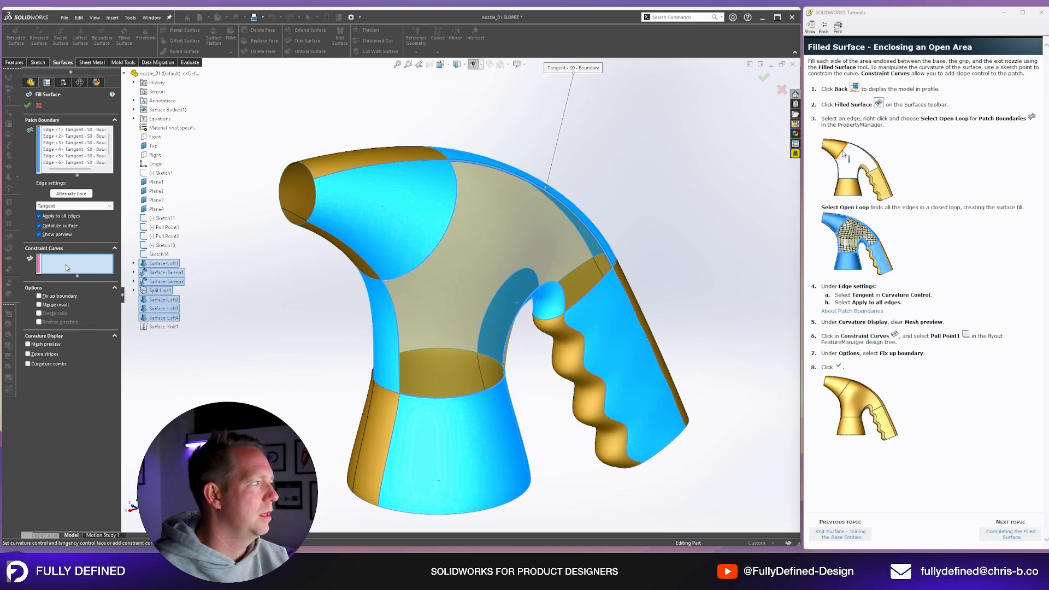
{"action": "left_click", "coordinate": [164, 227]}
{"action": "scroll", "coordinate": [453, 297], "scroll_direction": "up", "scroll_amount": 5}
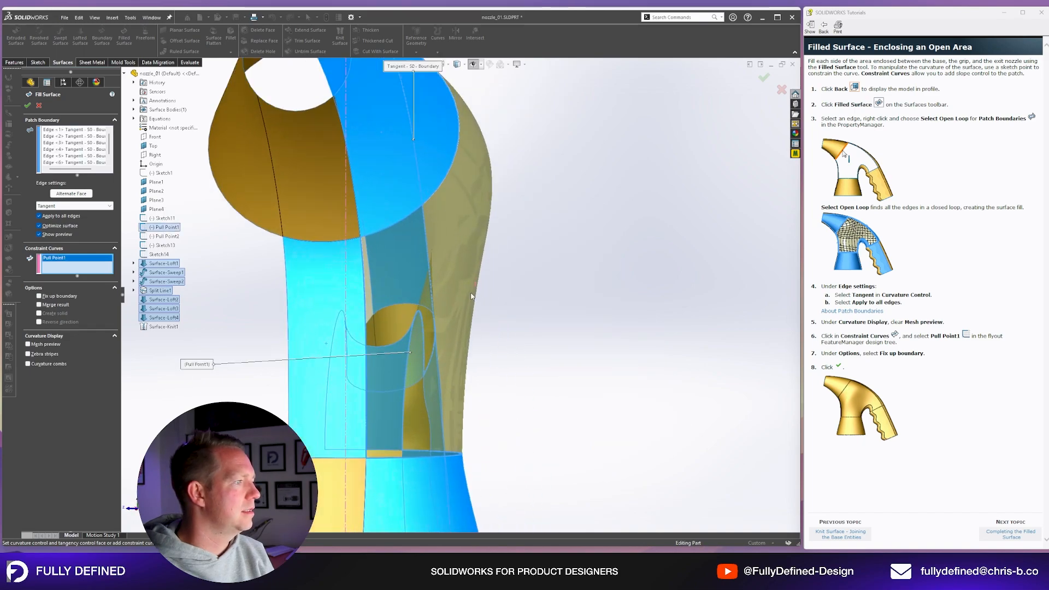
{"action": "scroll", "coordinate": [475, 297], "scroll_direction": "up", "scroll_amount": 1}
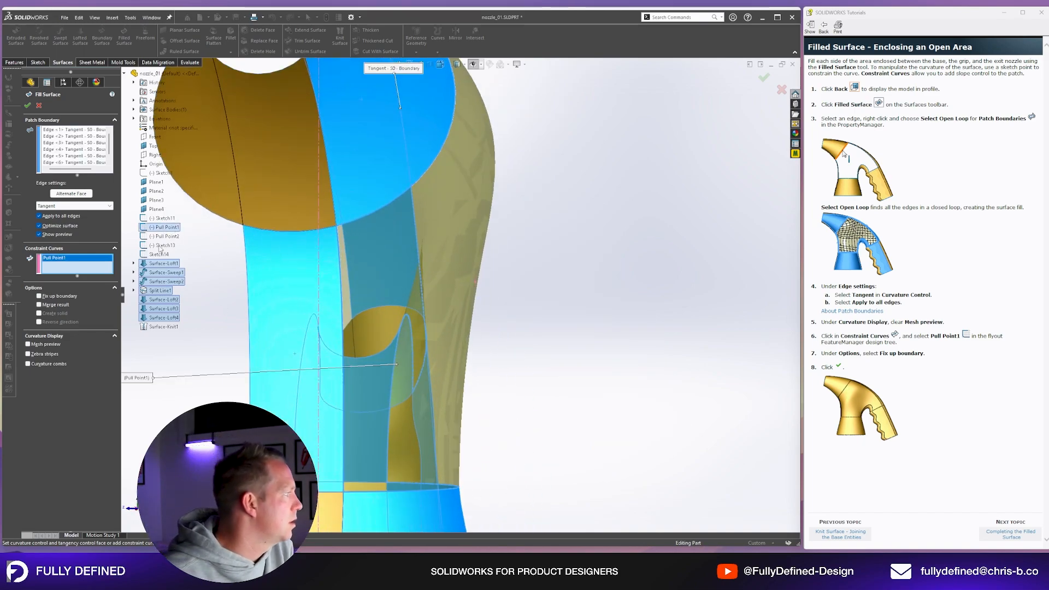
{"action": "left_click", "coordinate": [53, 345]}
{"action": "middle_click_drag", "start_coordinate": [571, 305], "coordinate": [394, 255]}
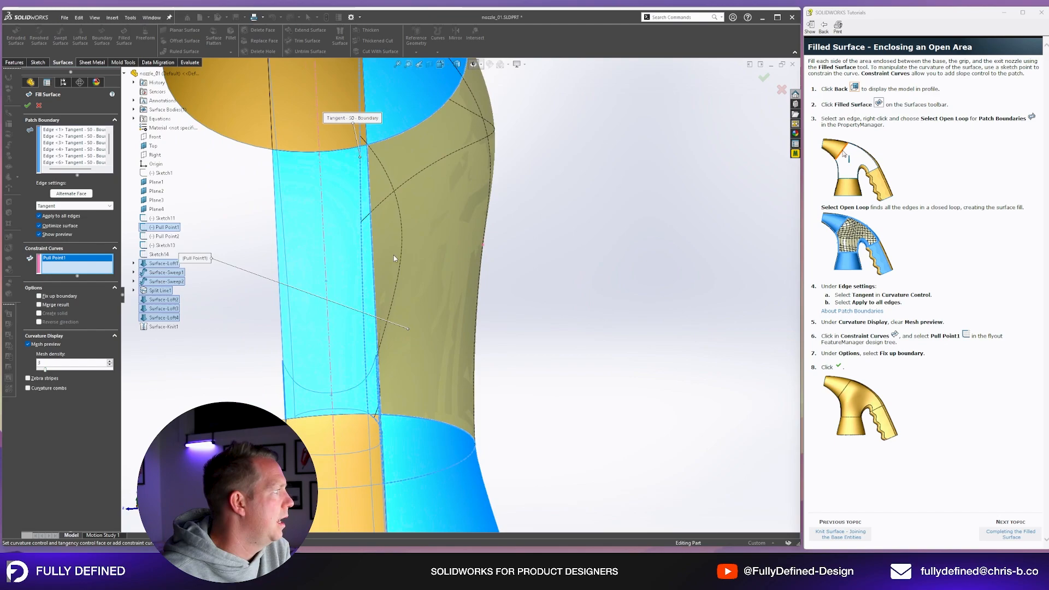
{"action": "right_click", "coordinate": [77, 263]}
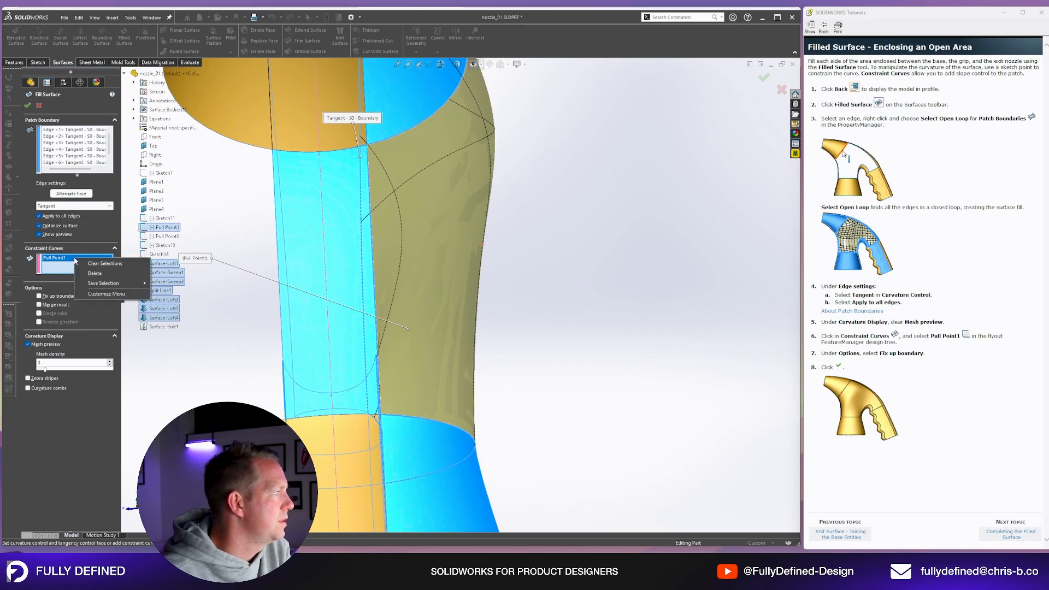
{"action": "left_click", "coordinate": [92, 274]}
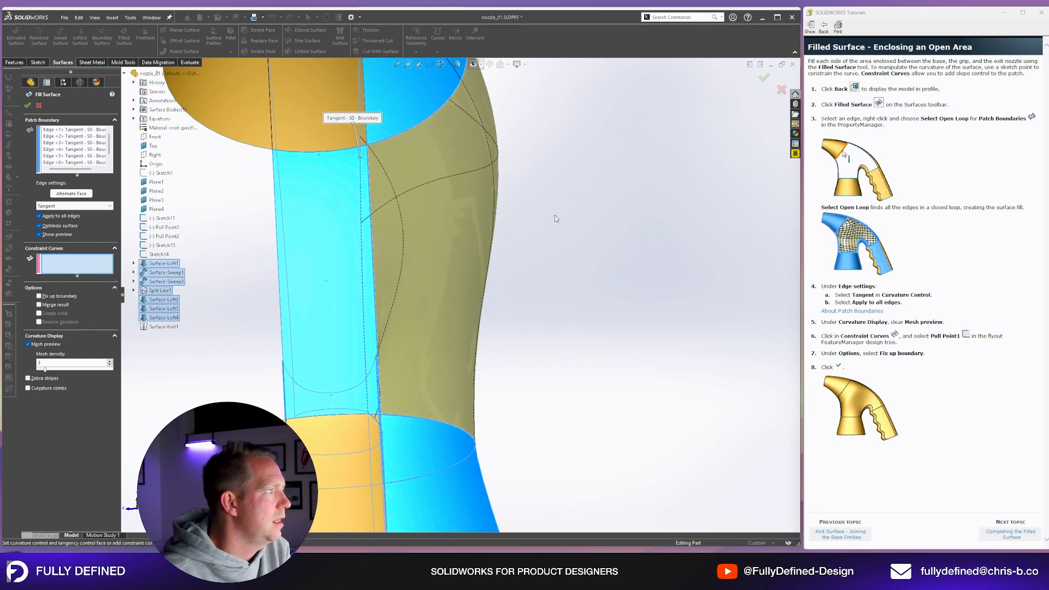
Step: Increase the mesh density of the patch preview and inspect the unconstrained patch from the side and along the nozzle
{"action": "key", "text": "ctrl+7"}
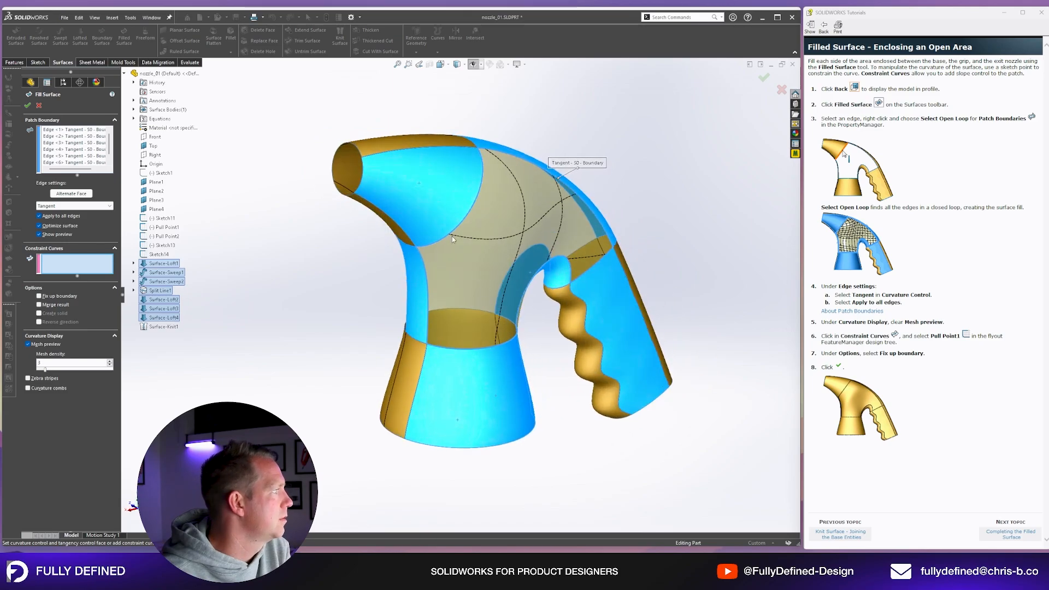
{"action": "scroll", "coordinate": [462, 202], "scroll_direction": "down", "scroll_amount": 4}
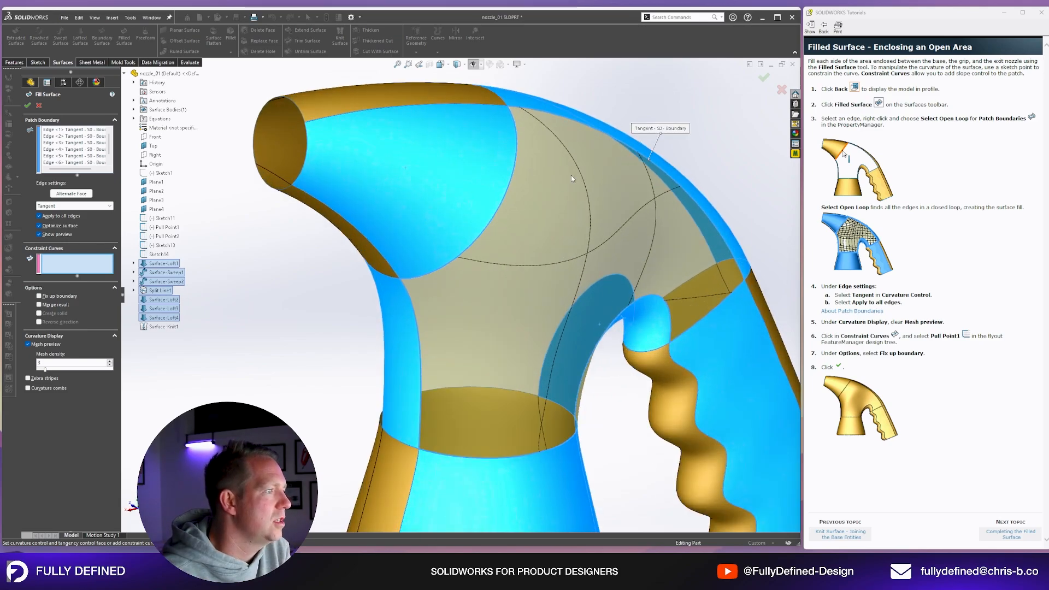
{"action": "middle_click_drag", "start_coordinate": [556, 316], "coordinate": [415, 328]}
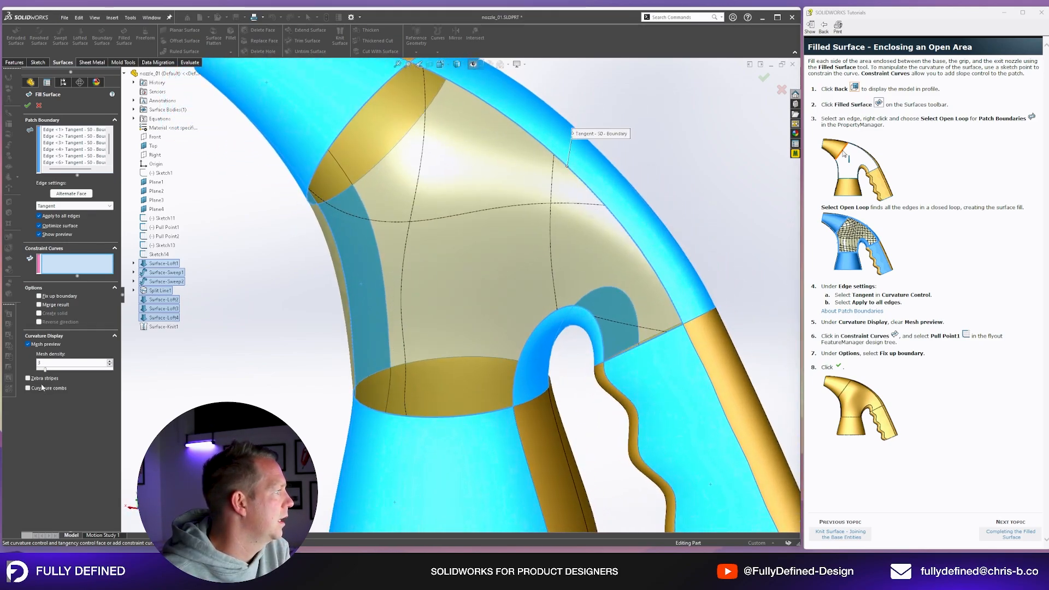
{"action": "left_click_drag", "start_coordinate": [45, 370], "coordinate": [86, 374]}
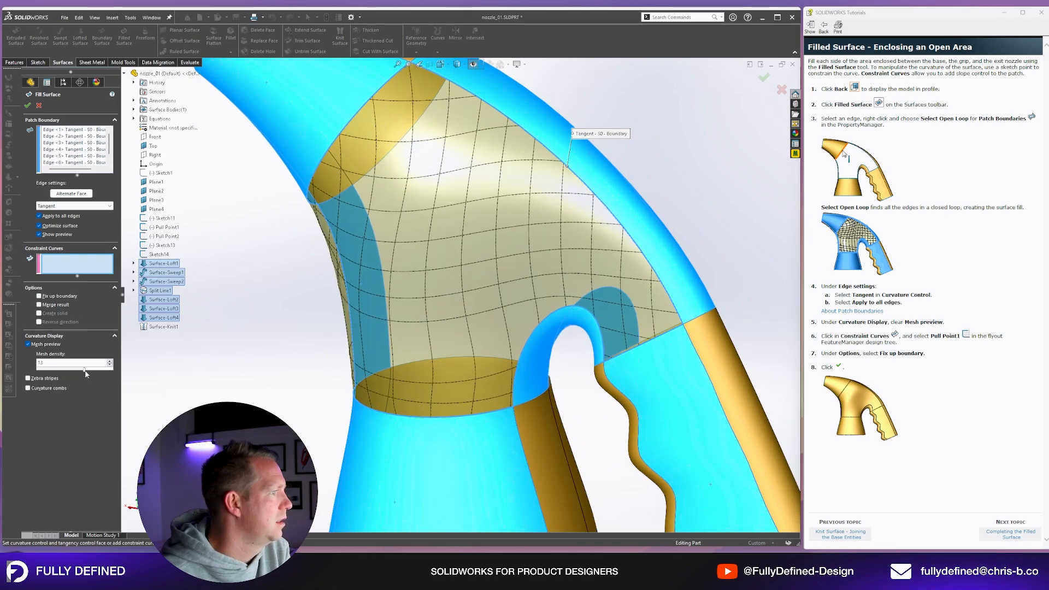
{"action": "middle_click_drag", "start_coordinate": [328, 86], "coordinate": [457, 245]}
{"action": "scroll", "coordinate": [457, 256], "scroll_direction": "down", "scroll_amount": 1}
{"action": "scroll", "coordinate": [457, 247], "scroll_direction": "down", "scroll_amount": 1}
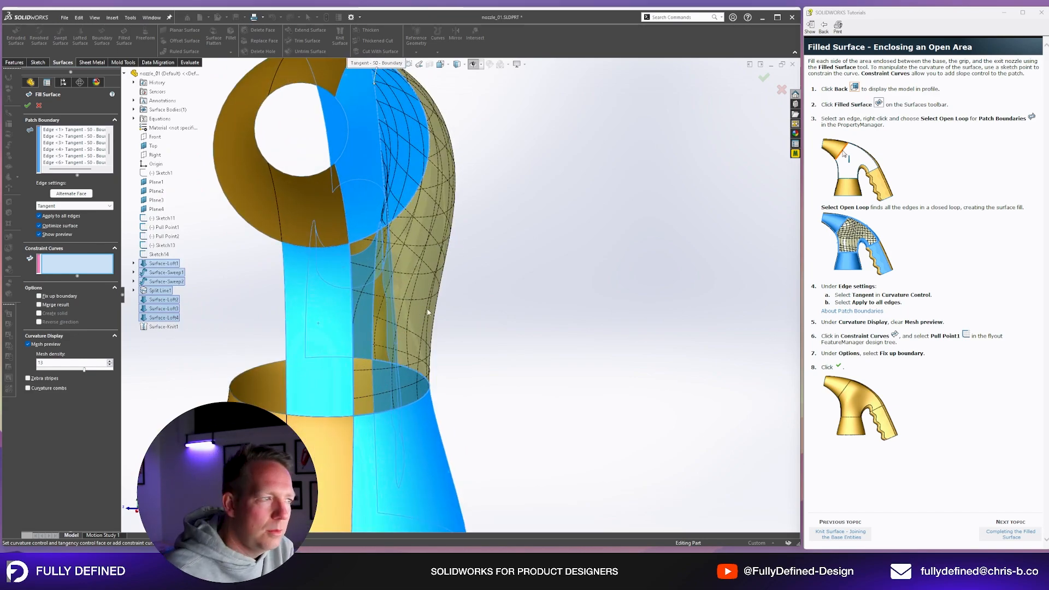
Step: Add Pull Point1 as the patch's constraint curve, enable Fix up boundary, and accept the filled surface
{"action": "left_click", "coordinate": [165, 227]}
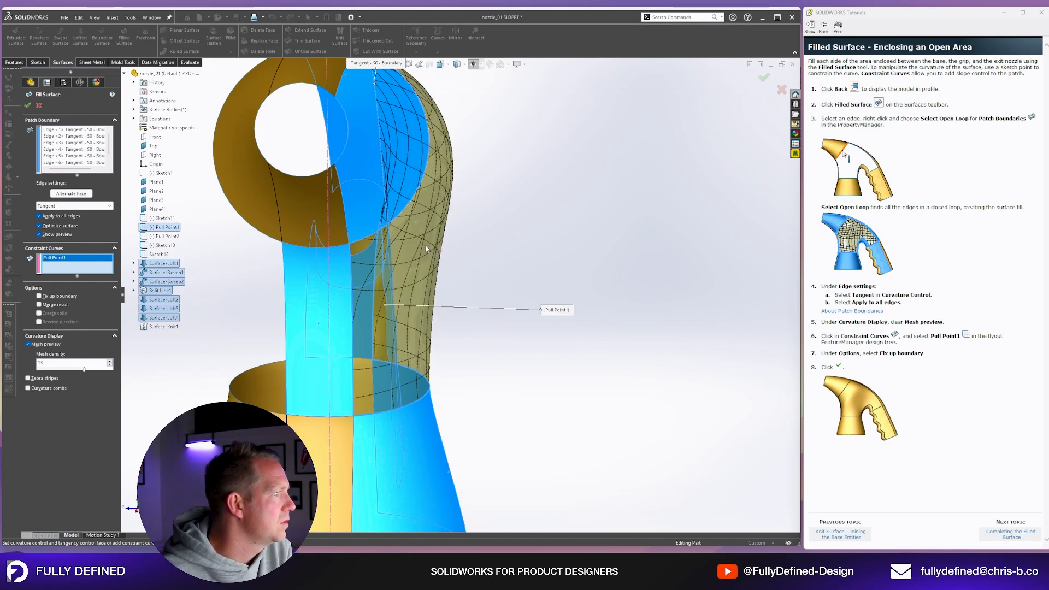
{"action": "scroll", "coordinate": [426, 249], "scroll_direction": "up", "scroll_amount": 3}
{"action": "middle_click_drag", "start_coordinate": [427, 250], "coordinate": [302, 269]}
{"action": "scroll", "coordinate": [646, 301], "scroll_direction": "down", "scroll_amount": 3}
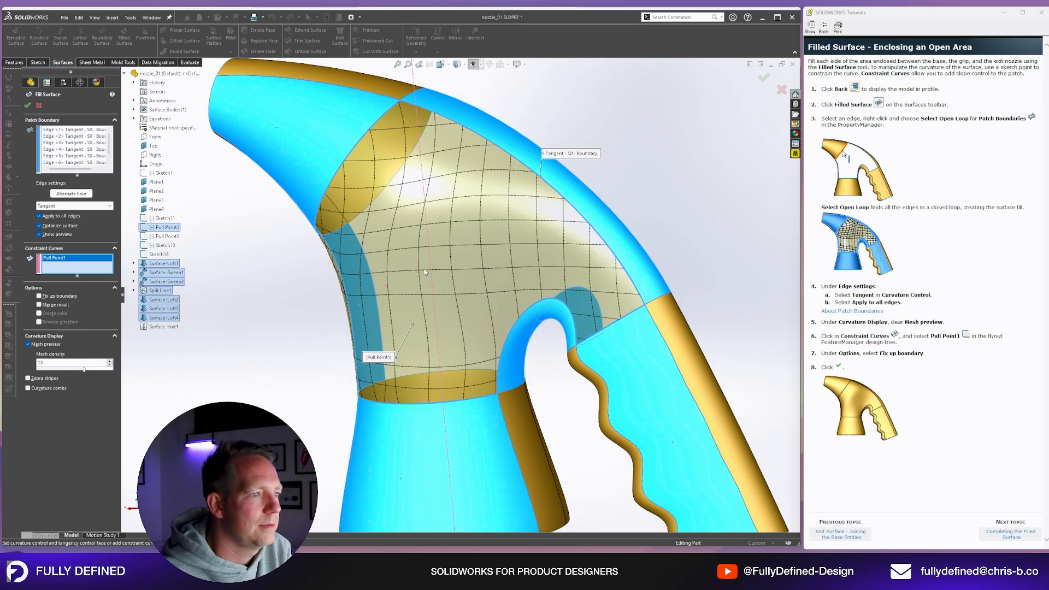
{"action": "left_click", "coordinate": [59, 297]}
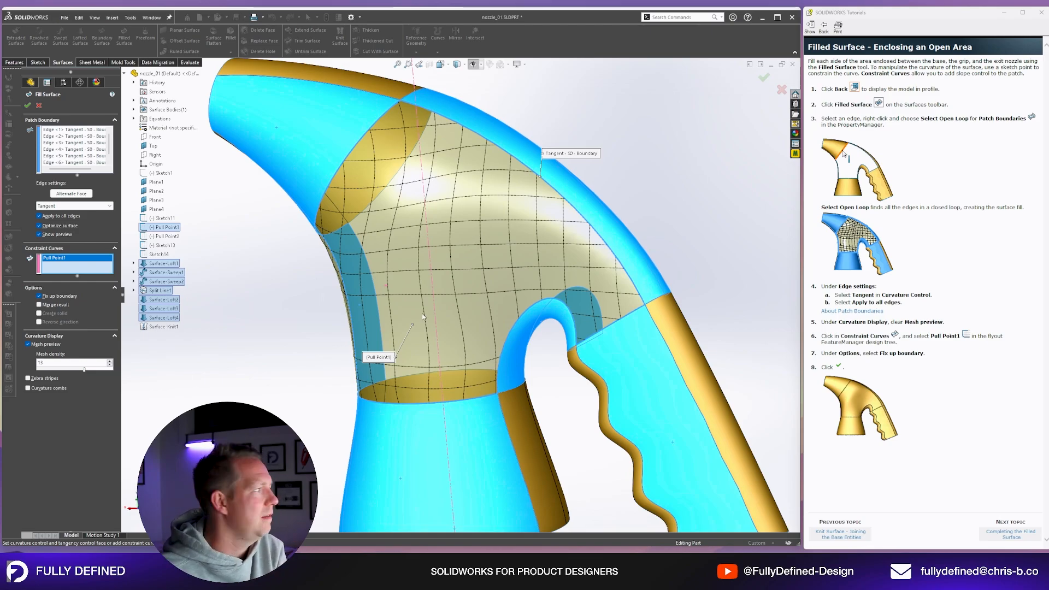
{"action": "left_click", "coordinate": [27, 106]}
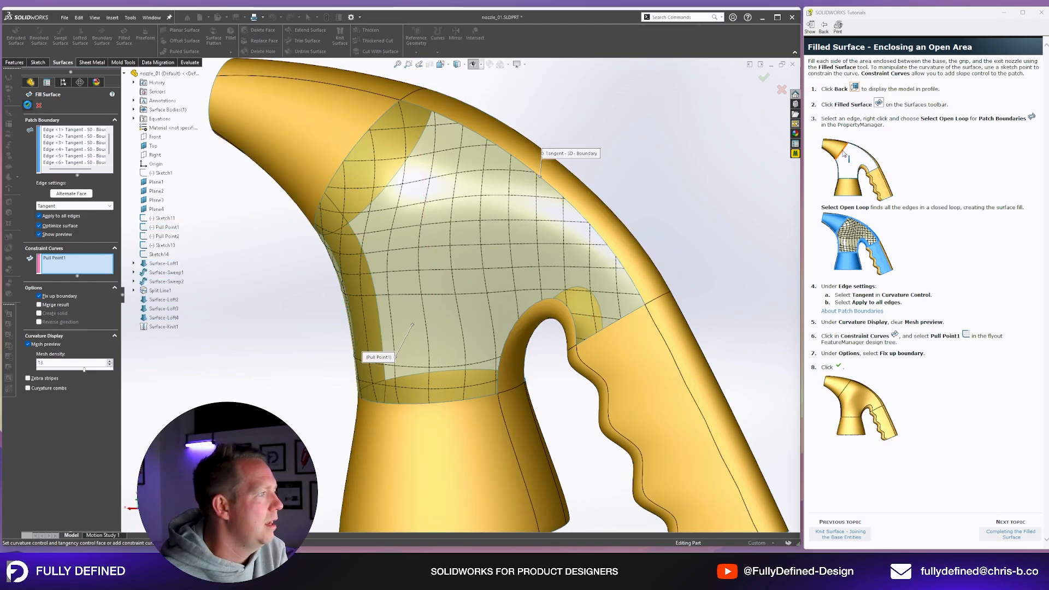
Step: Examine the new filled surface and the remaining open side of the nozzle from several angles
{"action": "middle_click_drag", "start_coordinate": [515, 219], "coordinate": [524, 263]}
{"action": "key", "text": "ctrl+1"}
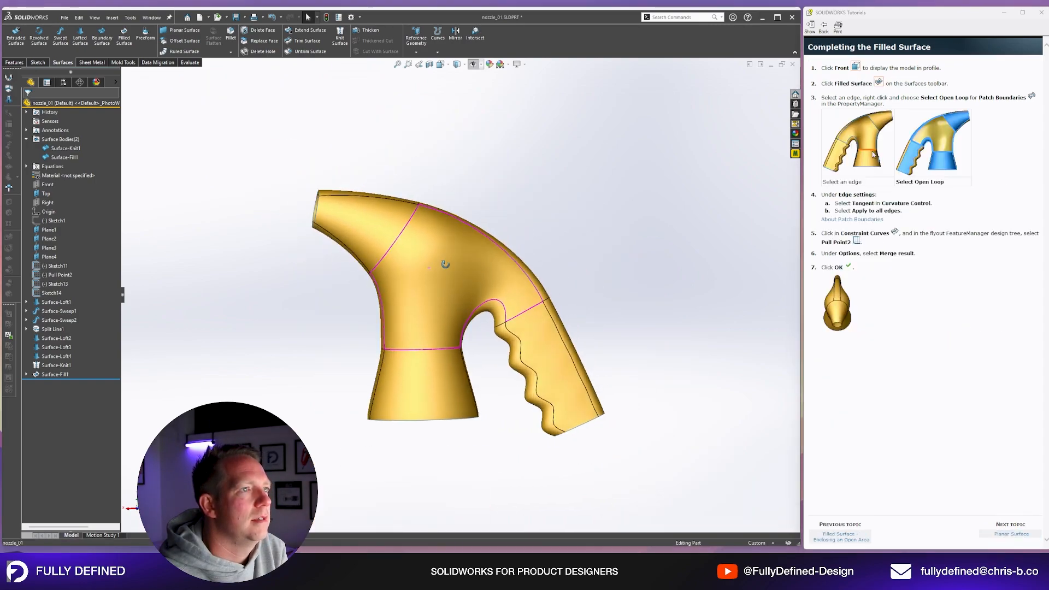
{"action": "middle_click_drag", "start_coordinate": [511, 264], "coordinate": [316, 306]}
{"action": "middle_click_drag", "start_coordinate": [403, 289], "coordinate": [477, 264]}
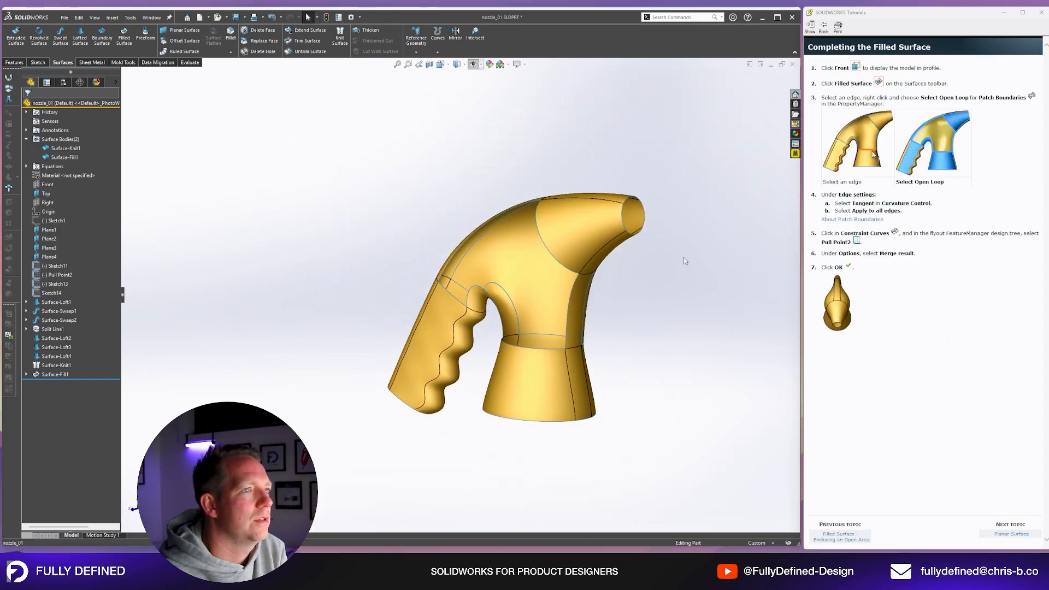
{"action": "scroll", "coordinate": [702, 261], "scroll_direction": "down", "scroll_amount": 3}
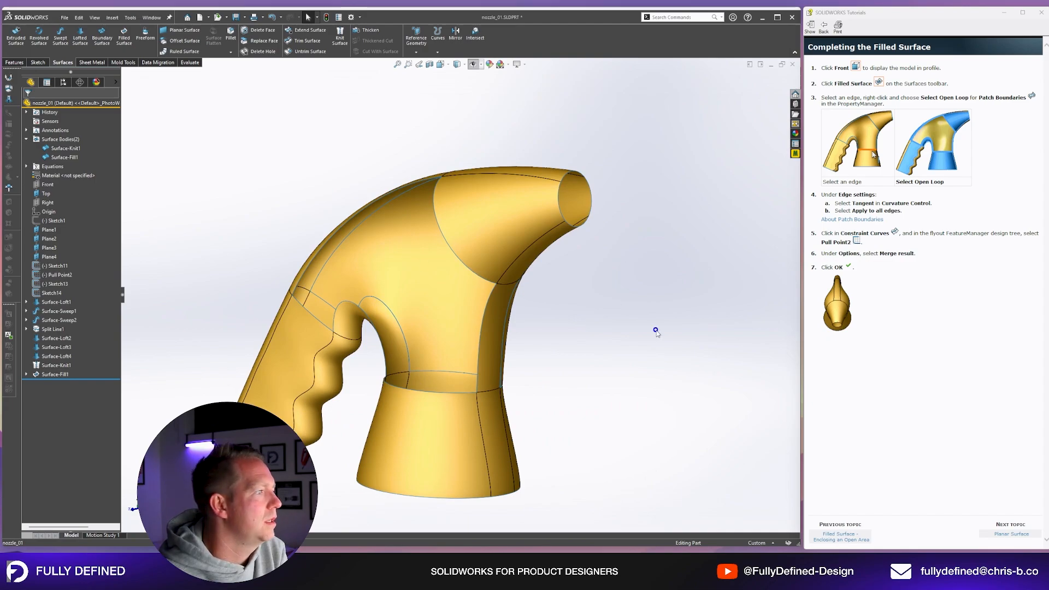
{"action": "middle_click_drag", "start_coordinate": [620, 329], "coordinate": [473, 350]}
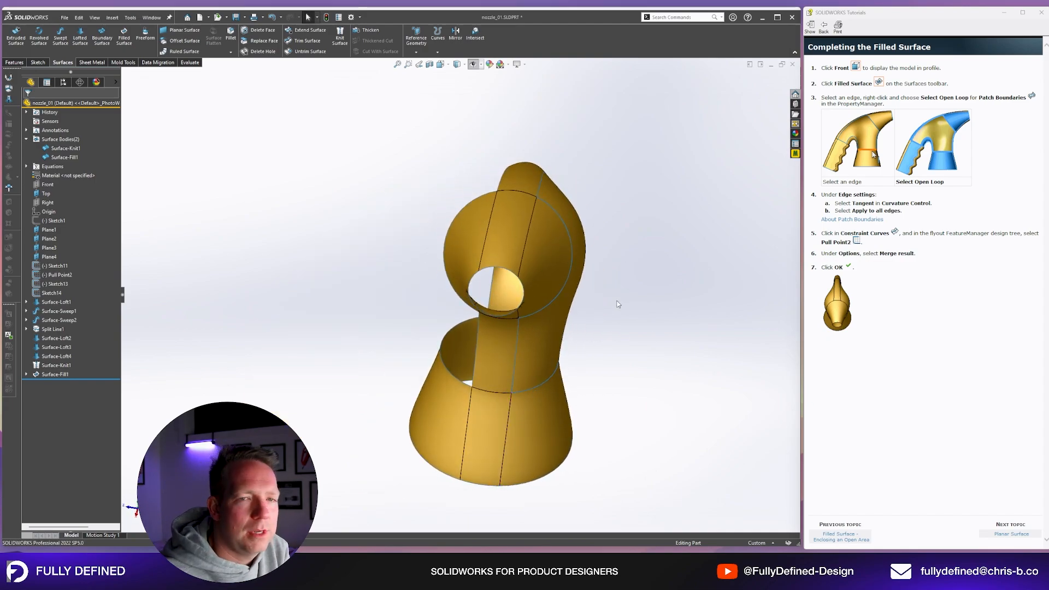
Step: Mirror the filled surface body about the Front plane to close the nozzle's open side
{"action": "left_click", "coordinate": [36, 195]}
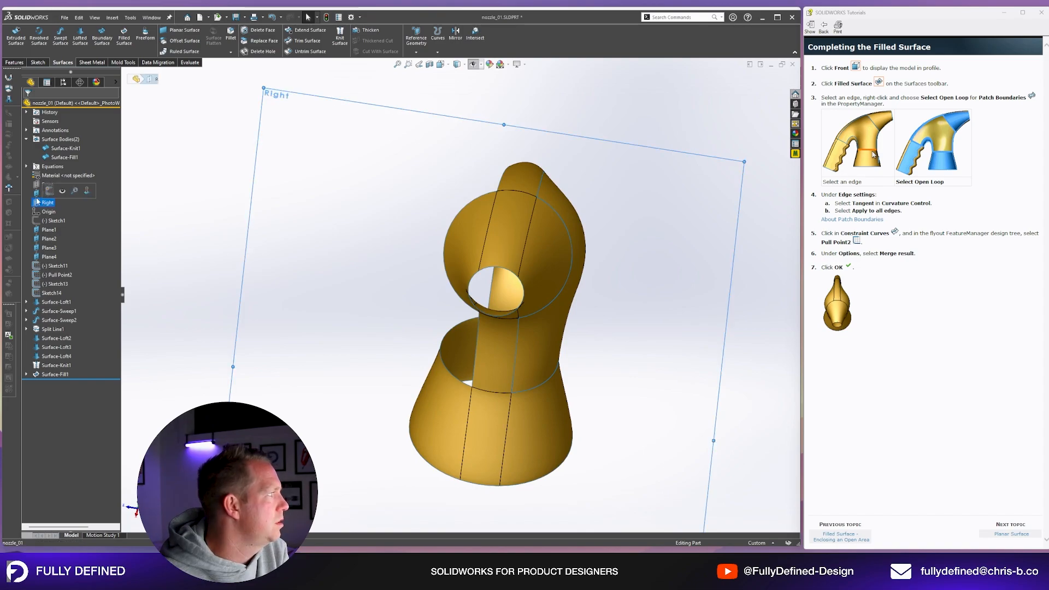
{"action": "left_click", "coordinate": [40, 184]}
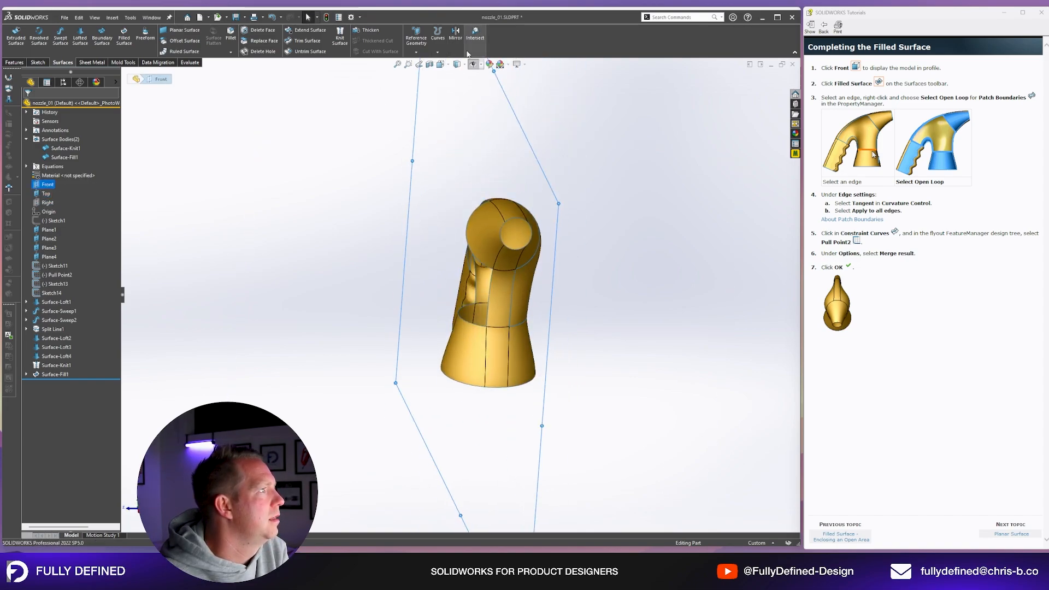
{"action": "left_click", "coordinate": [455, 34]}
{"action": "middle_click_drag", "start_coordinate": [536, 293], "coordinate": [437, 264]}
{"action": "left_click", "coordinate": [486, 219]}
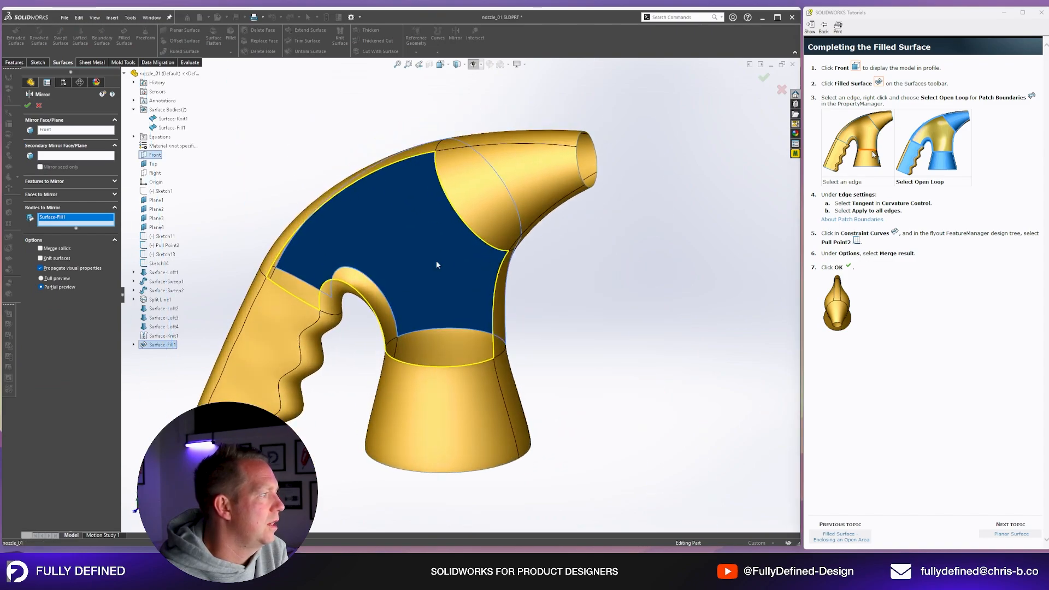
{"action": "key", "text": "Return"}
{"action": "middle_click_drag", "start_coordinate": [573, 281], "coordinate": [529, 278]}
{"action": "left_click", "coordinate": [623, 276]}
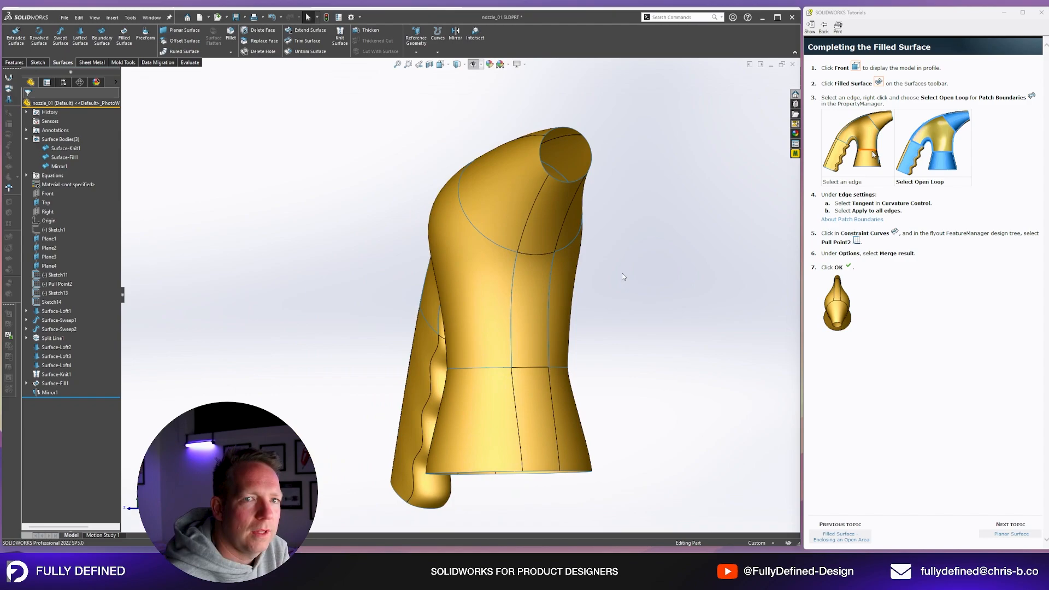
Step: Examine the mirrored surface and its seams along the nozzle from the front and both sides
{"action": "middle_click_drag", "start_coordinate": [622, 276], "coordinate": [660, 310]}
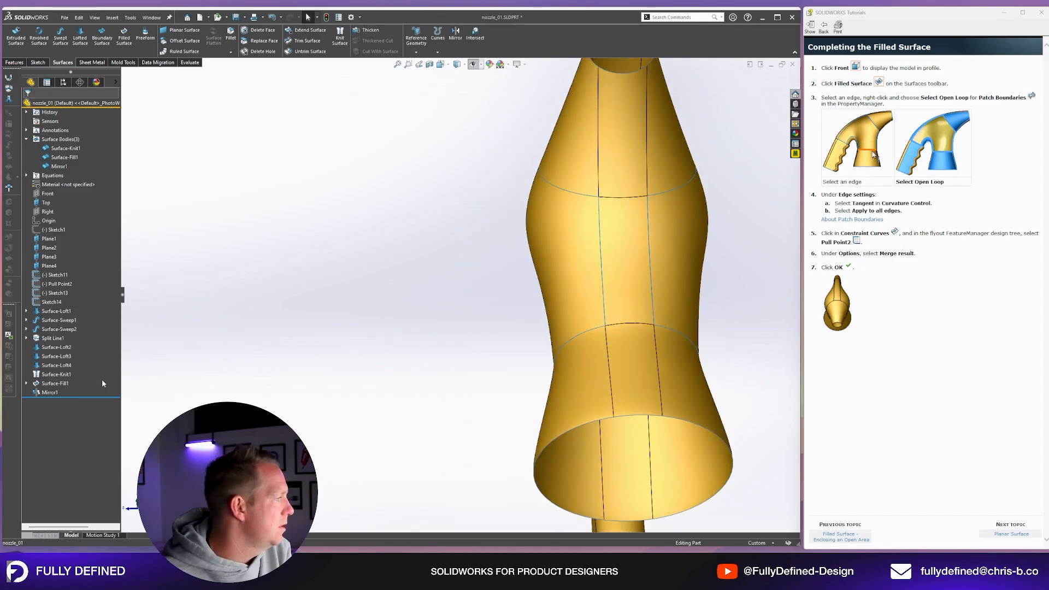
{"action": "left_click", "coordinate": [50, 393]}
{"action": "scroll", "coordinate": [706, 224], "scroll_direction": "down", "scroll_amount": 3}
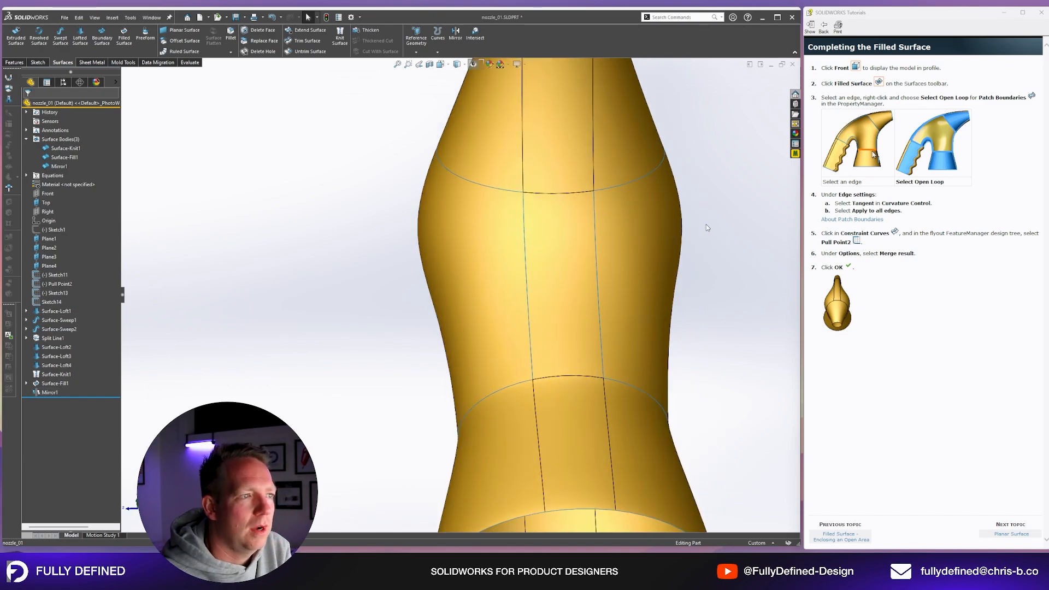
{"action": "scroll", "coordinate": [552, 235], "scroll_direction": "up", "scroll_amount": 5}
{"action": "middle_click_drag", "start_coordinate": [552, 235], "coordinate": [710, 284]}
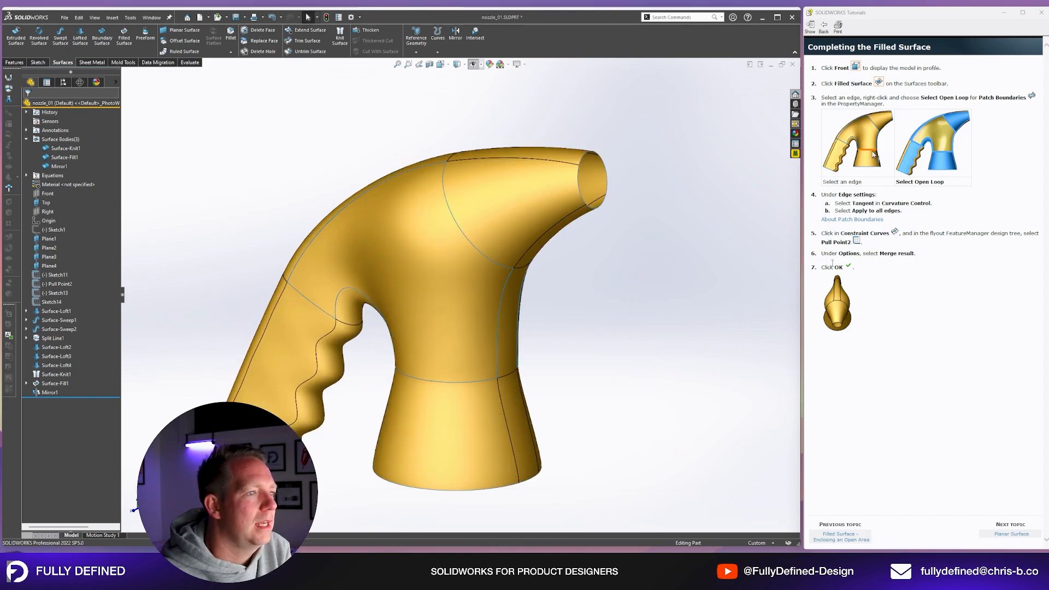
{"action": "middle_click_drag", "start_coordinate": [670, 248], "coordinate": [527, 248]}
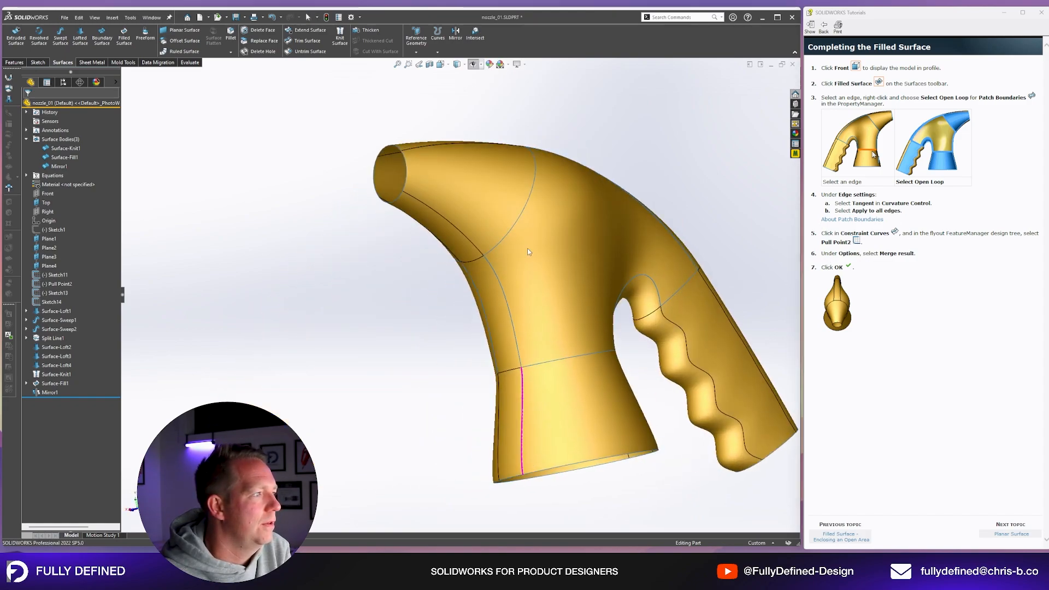
Step: Enable Merge result for the filled surface and delete the mirrored copy
{"action": "left_click", "coordinate": [533, 240]}
{"action": "left_click", "coordinate": [554, 195]}
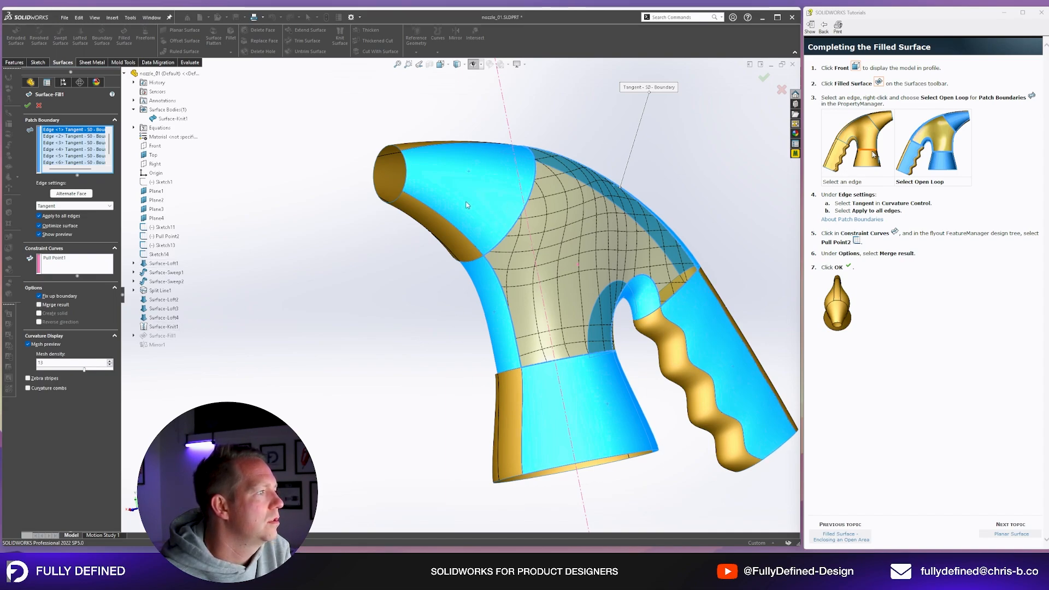
{"action": "left_click", "coordinate": [46, 302]}
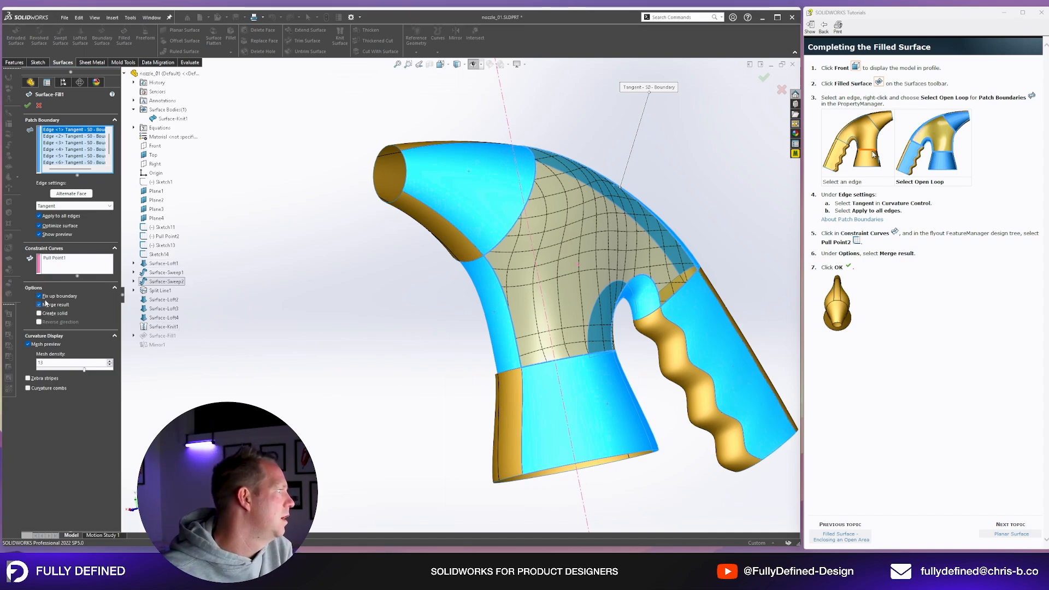
{"action": "left_click", "coordinate": [28, 105]}
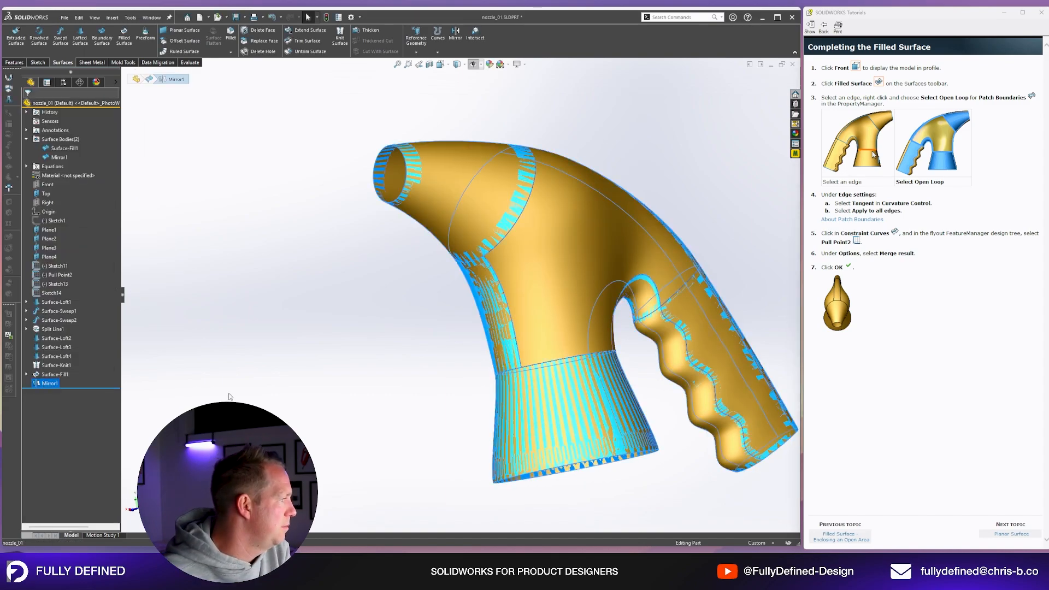
{"action": "key", "text": "Delete"}
{"action": "key", "text": "Return"}
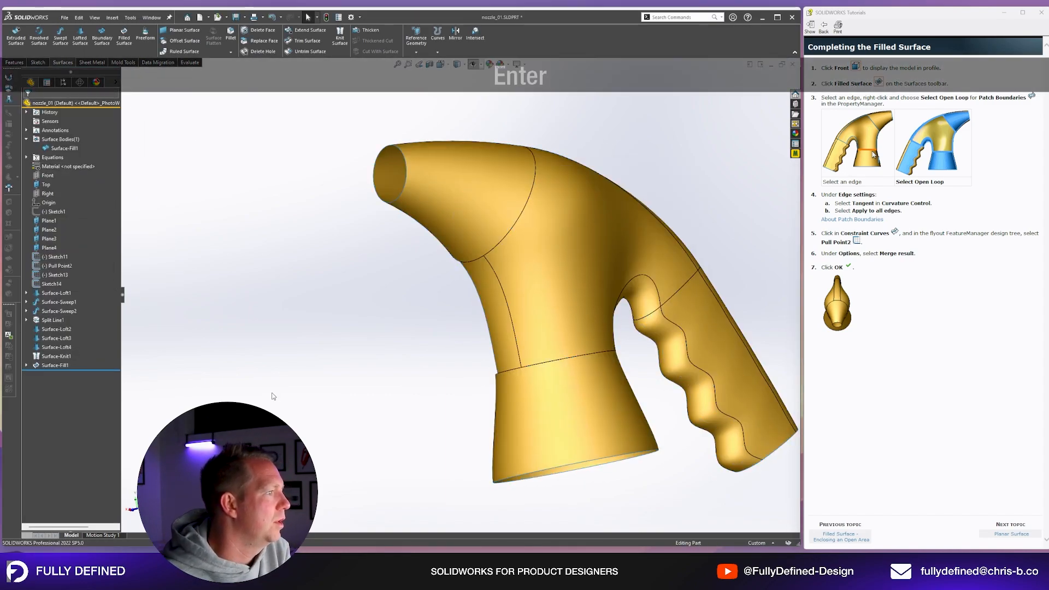
Step: Try to mirror the Surface-Fill1 feature about the Front plane
{"action": "left_click", "coordinate": [54, 365]}
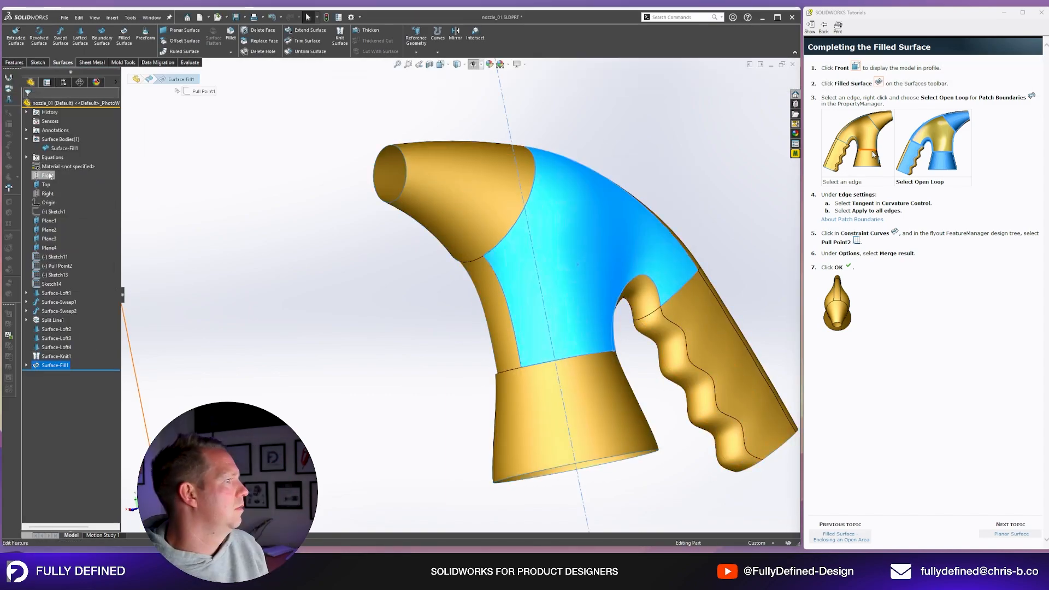
{"action": "left_click", "coordinate": [47, 175], "text": "ctrl"}
{"action": "left_click", "coordinate": [456, 34]}
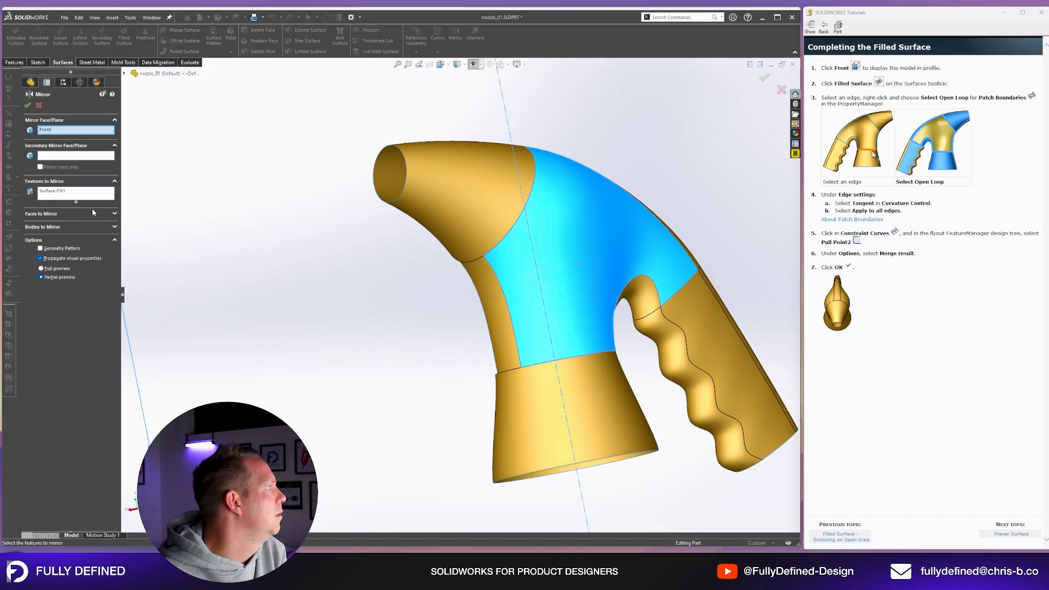
{"action": "left_click", "coordinate": [60, 191]}
{"action": "middle_click_drag", "start_coordinate": [478, 295], "coordinate": [611, 288]}
{"action": "left_click", "coordinate": [28, 106]}
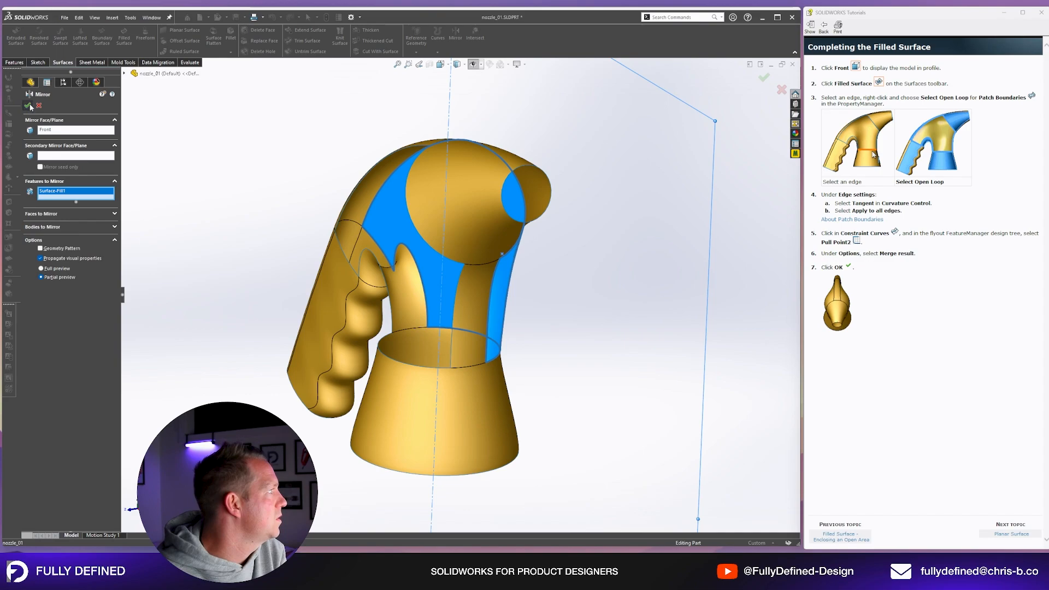
{"action": "left_click", "coordinate": [39, 105]}
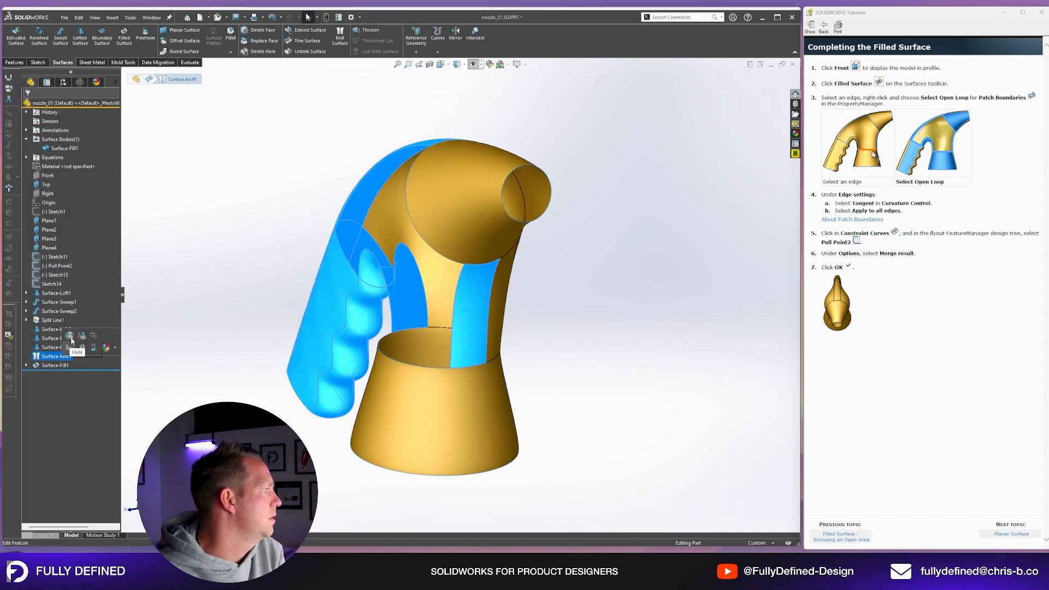
Step: Turn off Merge result for the Surface-Fill1 feature so the patch is a separate body
{"action": "left_click", "coordinate": [55, 365]}
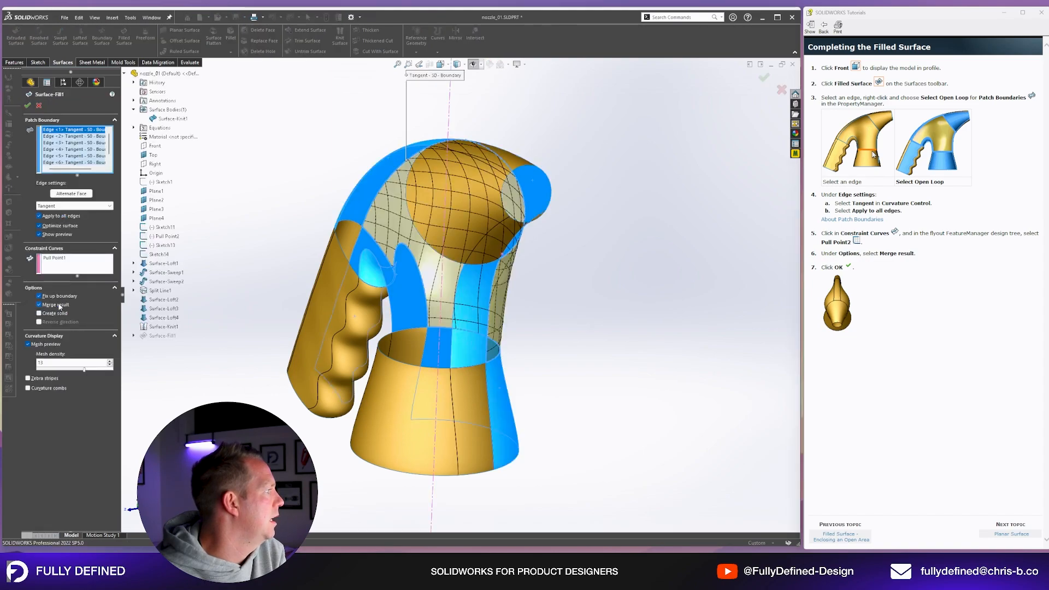
{"action": "left_click", "coordinate": [60, 306]}
{"action": "left_click", "coordinate": [27, 105]}
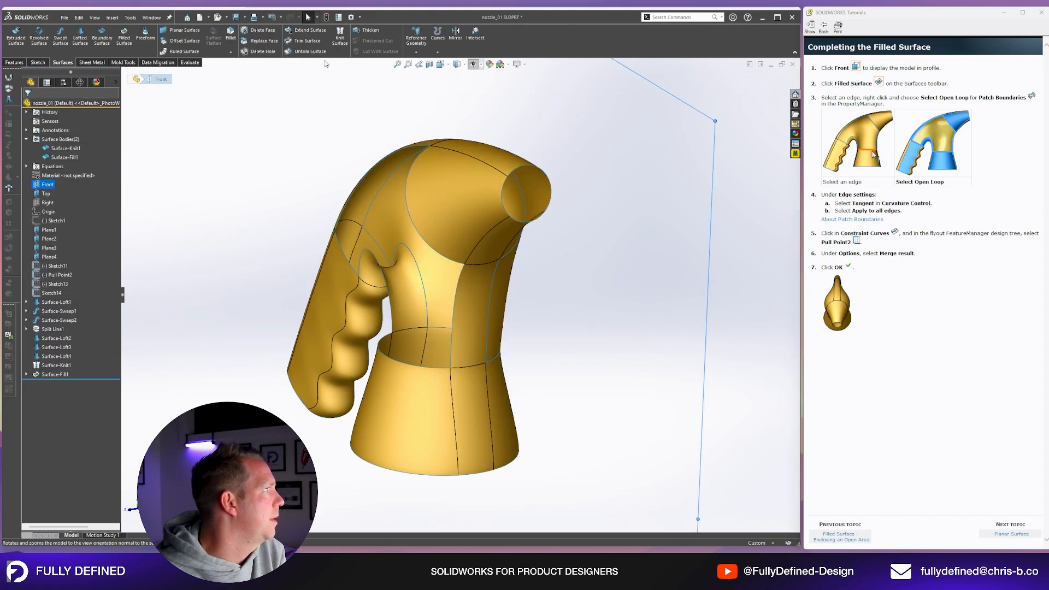
Step: Mirror the filled surface body about the Front plane with Knit surfaces left off
{"action": "left_click", "coordinate": [456, 34]}
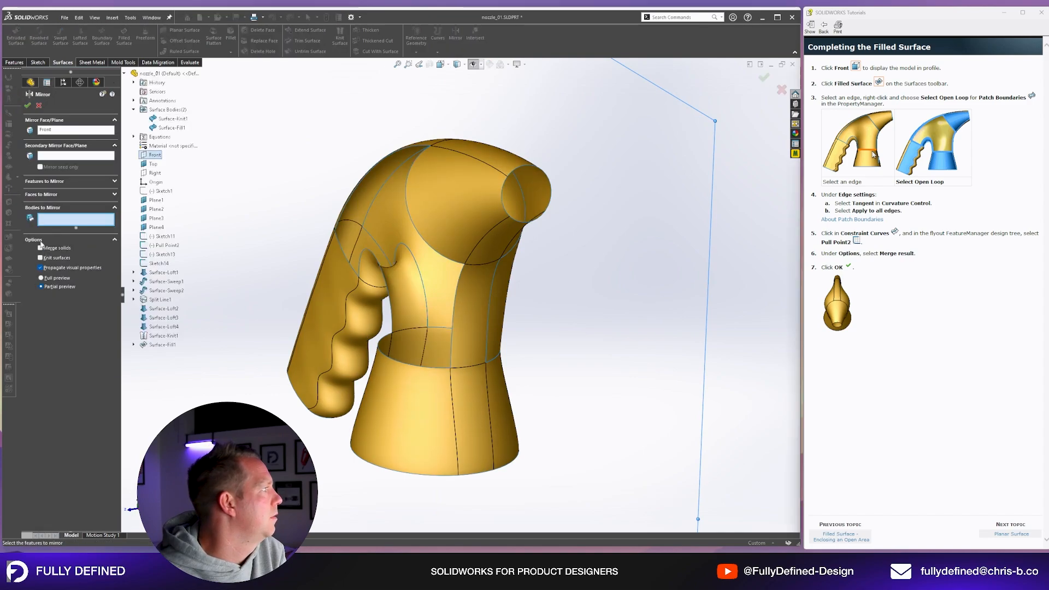
{"action": "middle_click_drag", "start_coordinate": [490, 289], "coordinate": [593, 274]}
{"action": "left_click", "coordinate": [502, 289]}
{"action": "key", "text": "Return"}
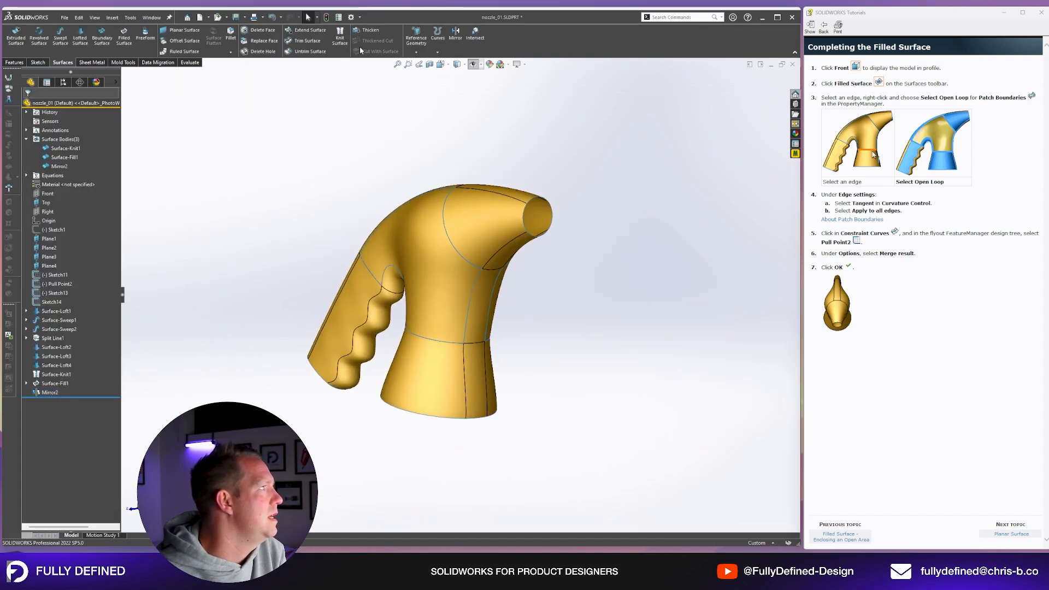
Step: Knit the original knitted body, the filled surface and its mirrored copy into one surface body
{"action": "left_click", "coordinate": [340, 38]}
{"action": "left_click", "coordinate": [164, 344]}
{"action": "left_click", "coordinate": [157, 363], "text": "ctrl"}
{"action": "mouse_move", "coordinate": [235, 349]}
{"action": "middle_mouse_down"}
{"action": "mouse_move", "coordinate": [306, 339]}
{"action": "mouse_move", "coordinate": [233, 336]}
{"action": "middle_mouse_up"}
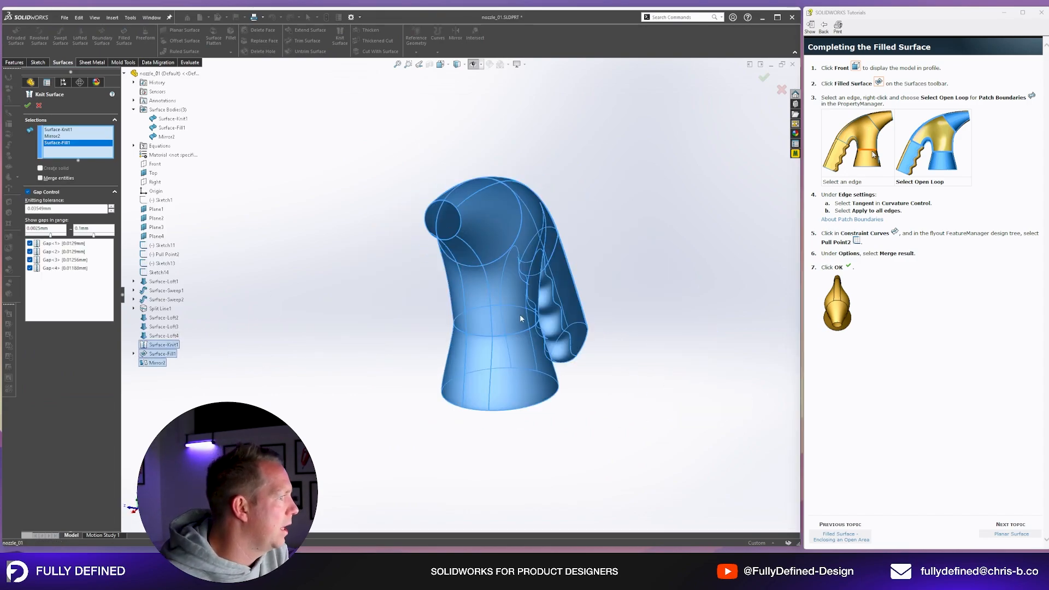
{"action": "middle_click_drag", "start_coordinate": [520, 318], "coordinate": [561, 311]}
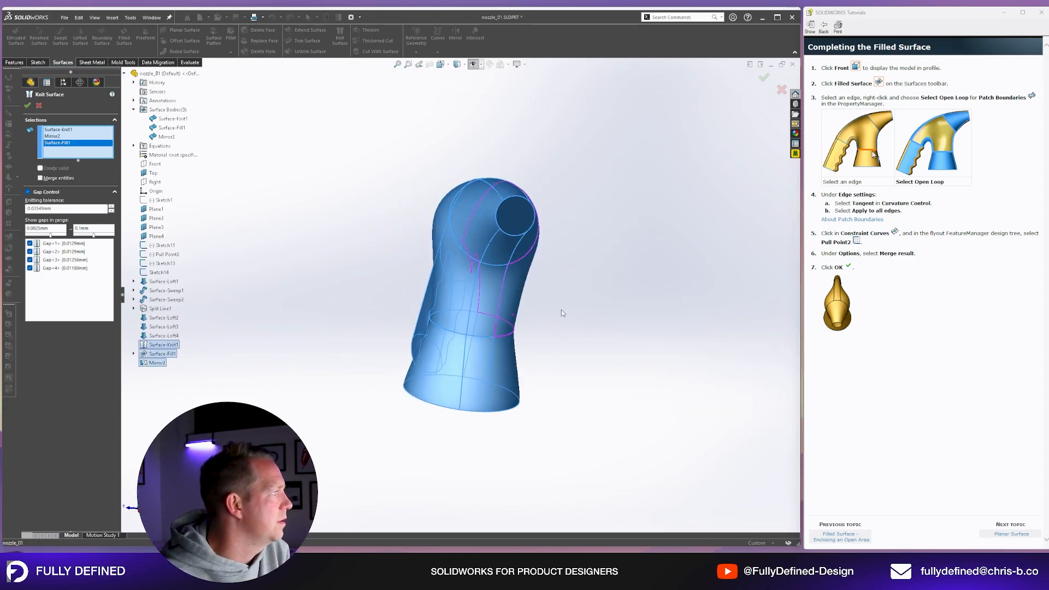
{"action": "left_click", "coordinate": [28, 105]}
{"action": "middle_click_drag", "start_coordinate": [340, 264], "coordinate": [477, 356]}
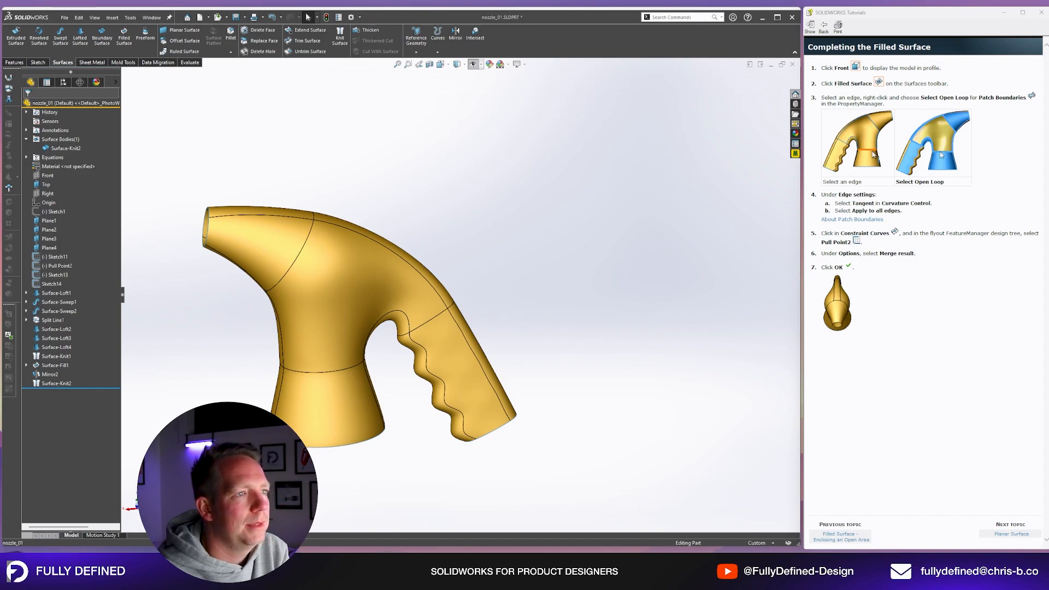
Step: Open the tutorial's Planar Surface topic and examine the opening at the nozzle's exit
{"action": "left_click", "coordinate": [578, 359]}
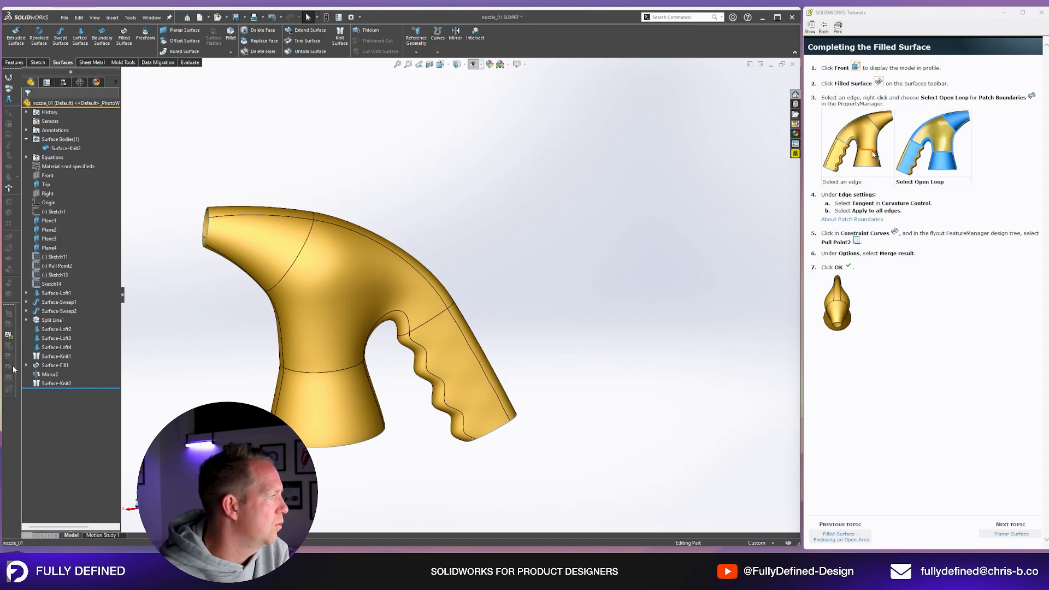
{"action": "left_click", "coordinate": [1011, 534]}
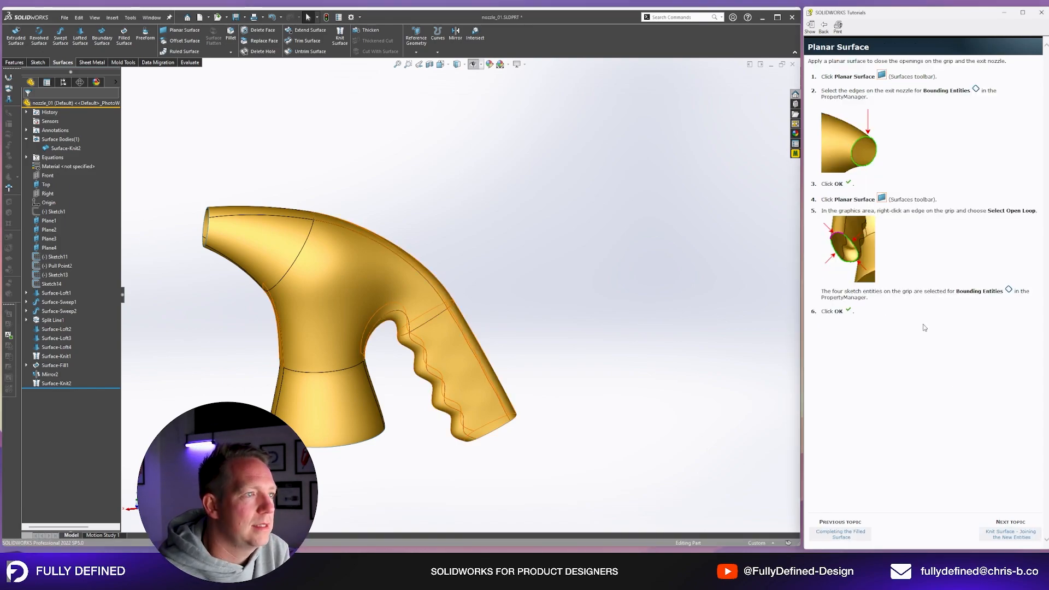
{"action": "scroll", "coordinate": [331, 254], "scroll_direction": "up", "scroll_amount": 3}
{"action": "scroll", "coordinate": [336, 261], "scroll_direction": "down", "scroll_amount": 5}
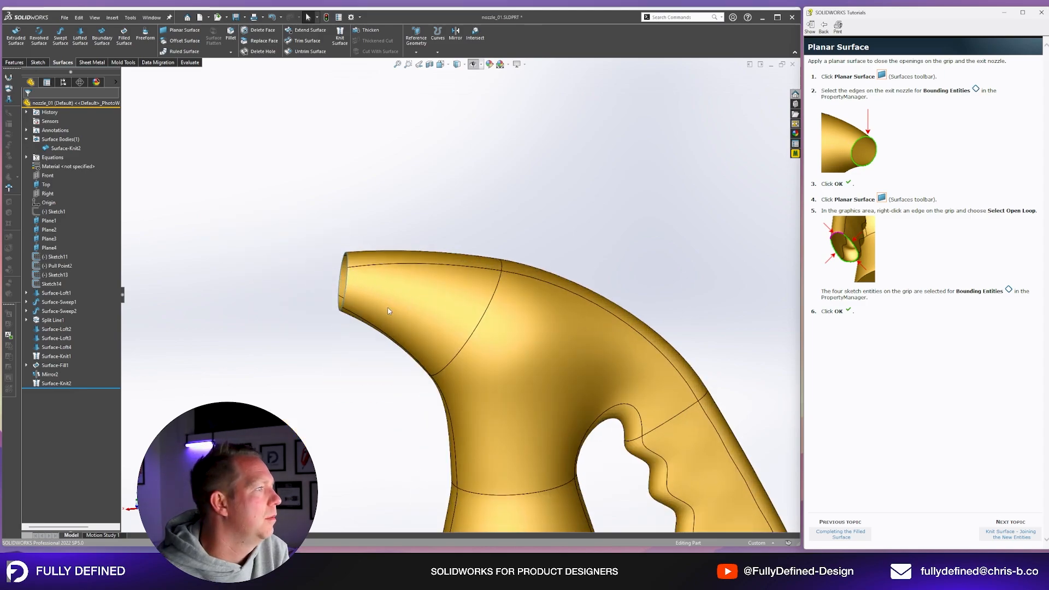
{"action": "middle_click_drag", "start_coordinate": [336, 260], "coordinate": [364, 323]}
{"action": "scroll", "coordinate": [365, 320], "scroll_direction": "down", "scroll_amount": 3}
{"action": "scroll", "coordinate": [366, 307], "scroll_direction": "down", "scroll_amount": 2}
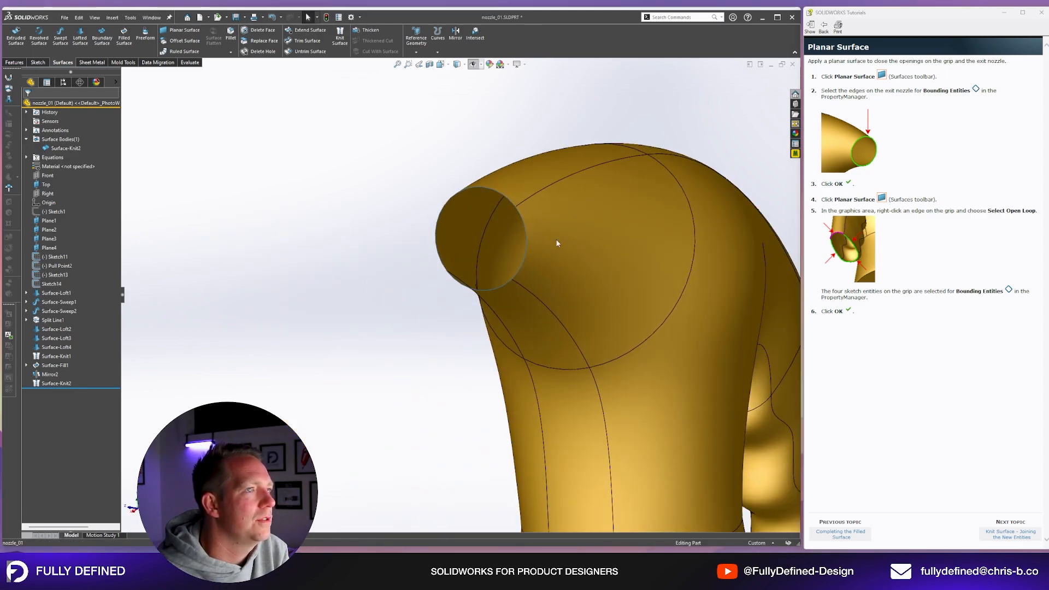
{"action": "scroll", "coordinate": [670, 269], "scroll_direction": "down", "scroll_amount": 2}
{"action": "scroll", "coordinate": [676, 270], "scroll_direction": "down", "scroll_amount": 2}
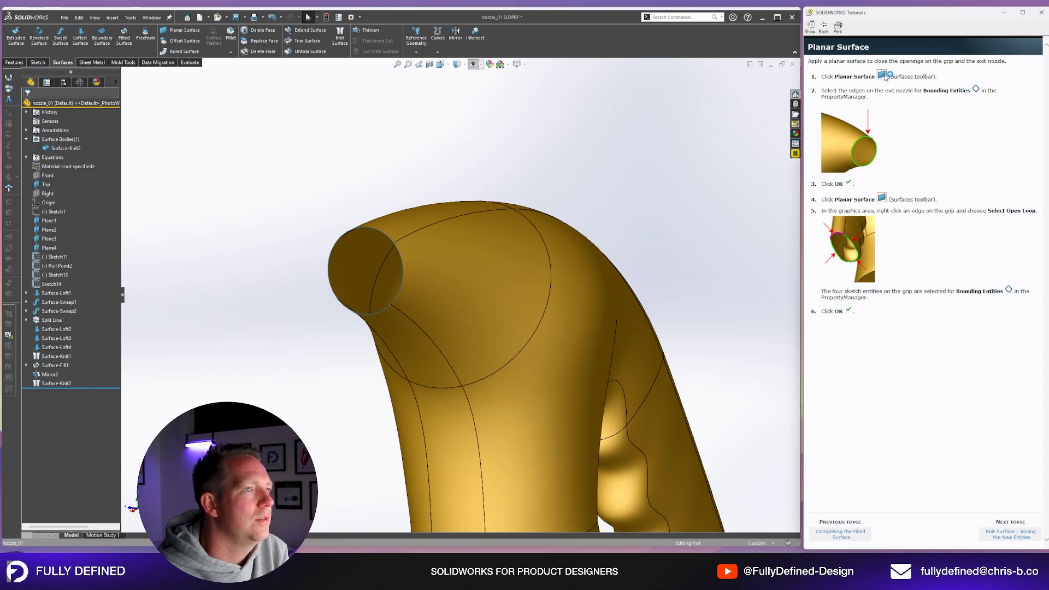
Step: Close the exit opening with a planar surface bounded by its four edges
{"action": "left_click", "coordinate": [179, 30]}
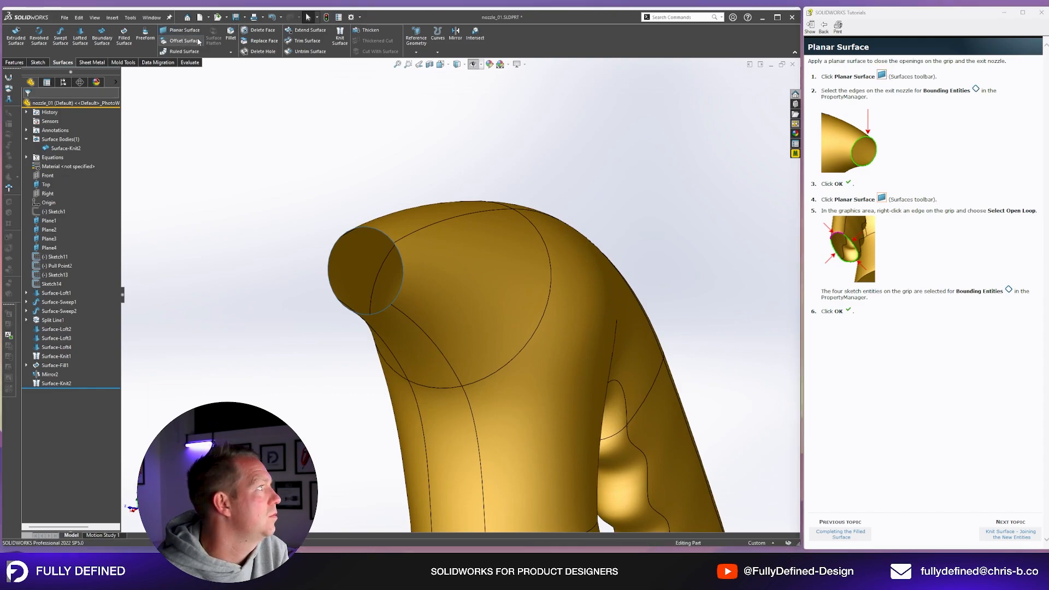
{"action": "left_click", "coordinate": [373, 229]}
{"action": "left_click", "coordinate": [403, 270]}
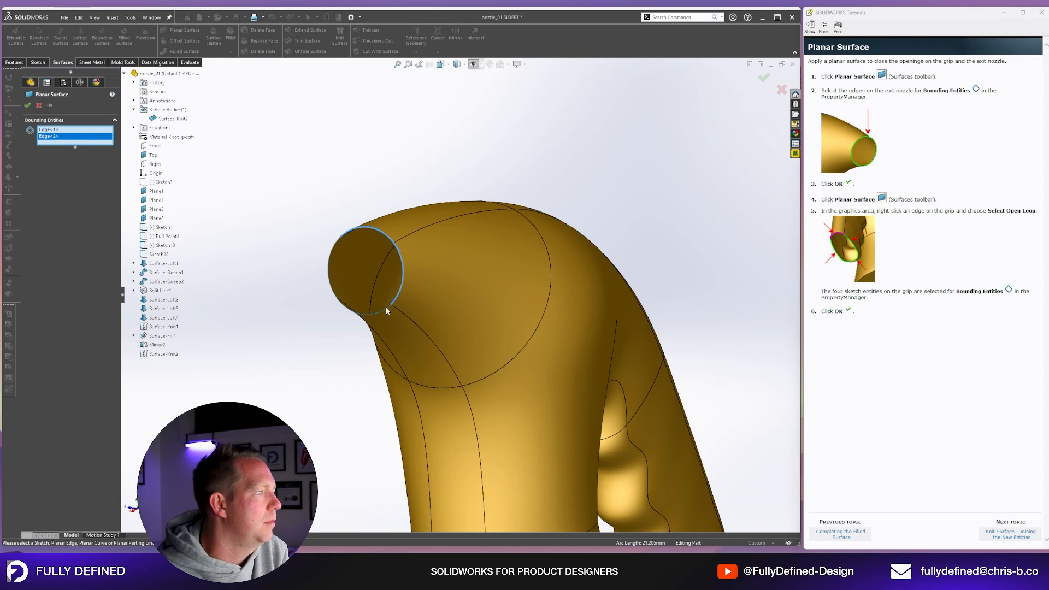
{"action": "middle_click_drag", "start_coordinate": [385, 312], "coordinate": [402, 232]}
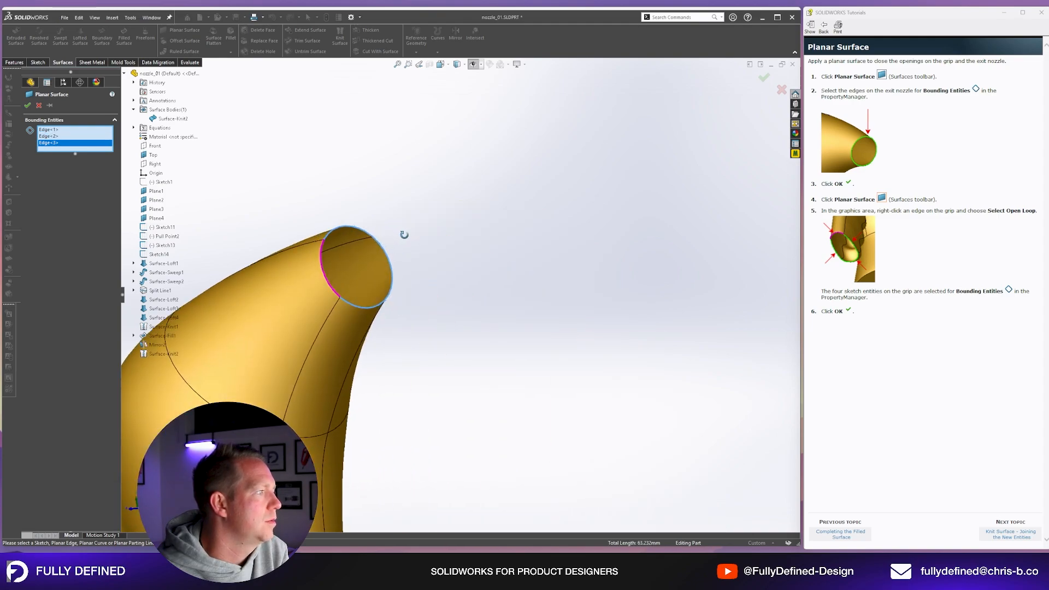
{"action": "left_click", "coordinate": [324, 266]}
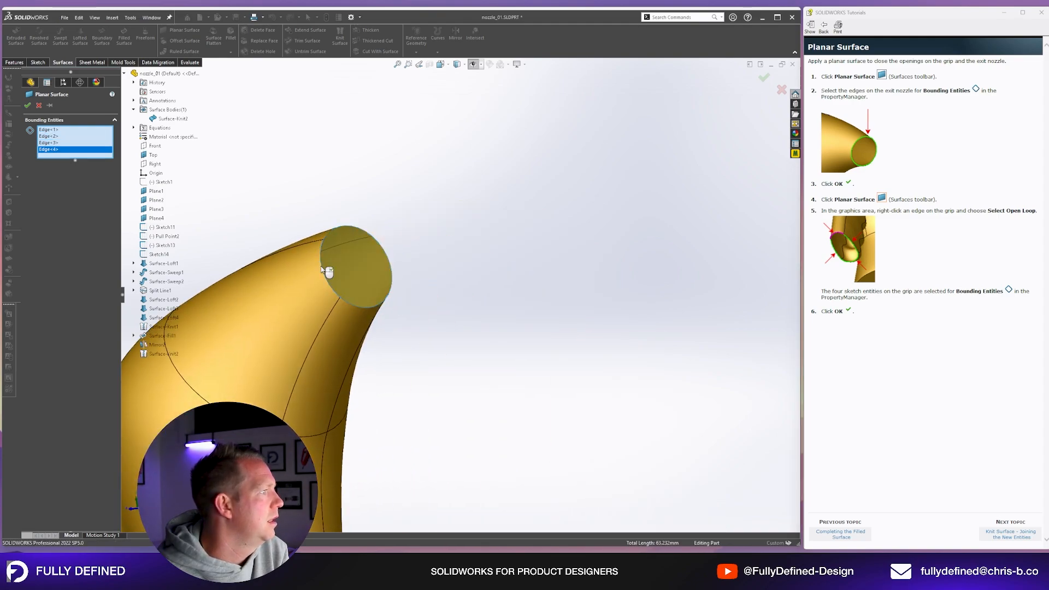
{"action": "right_click", "coordinate": [328, 272]}
{"action": "left_click", "coordinate": [353, 282]}
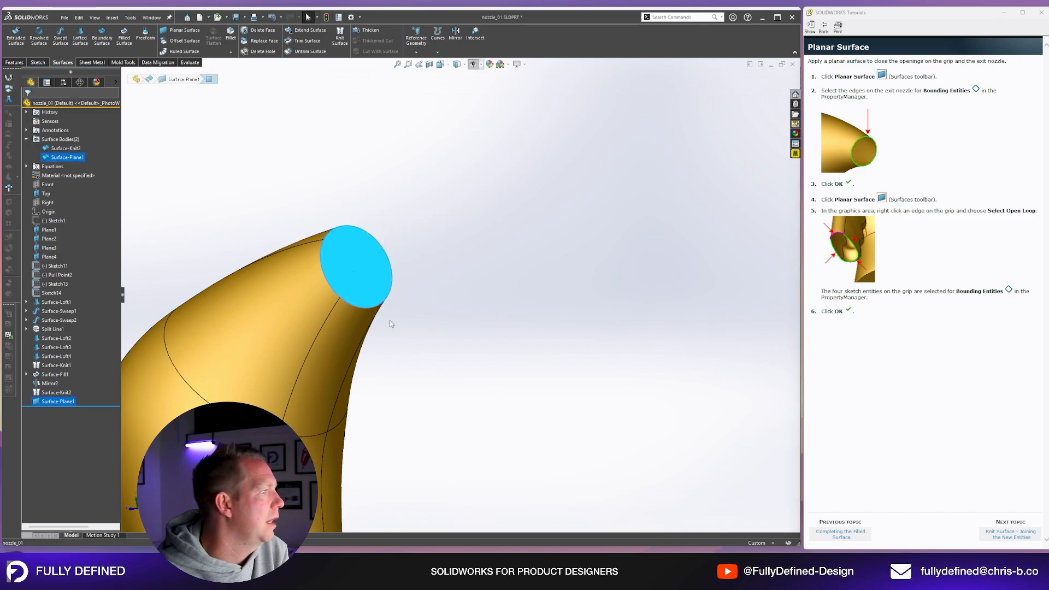
Step: View the new planar surface on the nozzle's exit face-on
{"action": "left_click", "coordinate": [468, 348]}
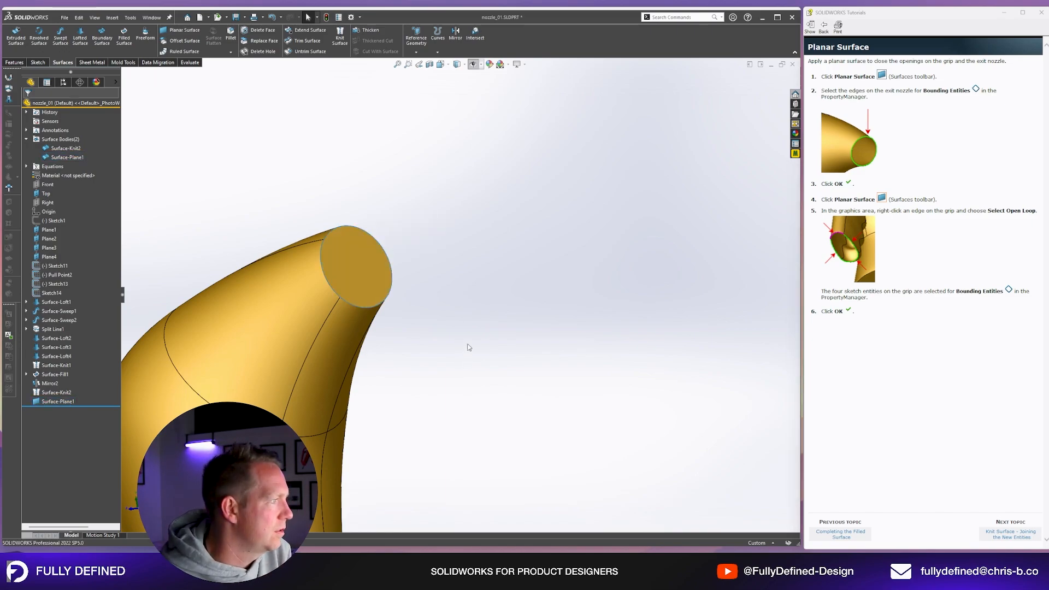
{"action": "left_click", "coordinate": [362, 242]}
{"action": "left_click", "coordinate": [378, 218]}
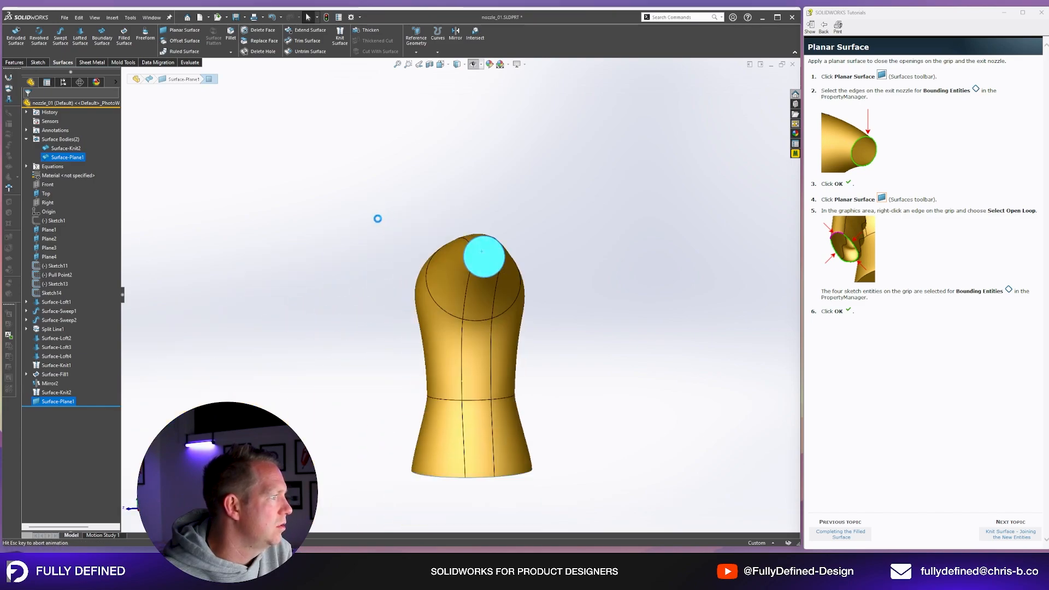
{"action": "scroll", "coordinate": [458, 188], "scroll_direction": "down", "scroll_amount": 2}
{"action": "key", "text": "c"}
{"action": "left_click_drag", "start_coordinate": [456, 235], "coordinate": [467, 245]}
{"action": "key", "text": "Escape"}
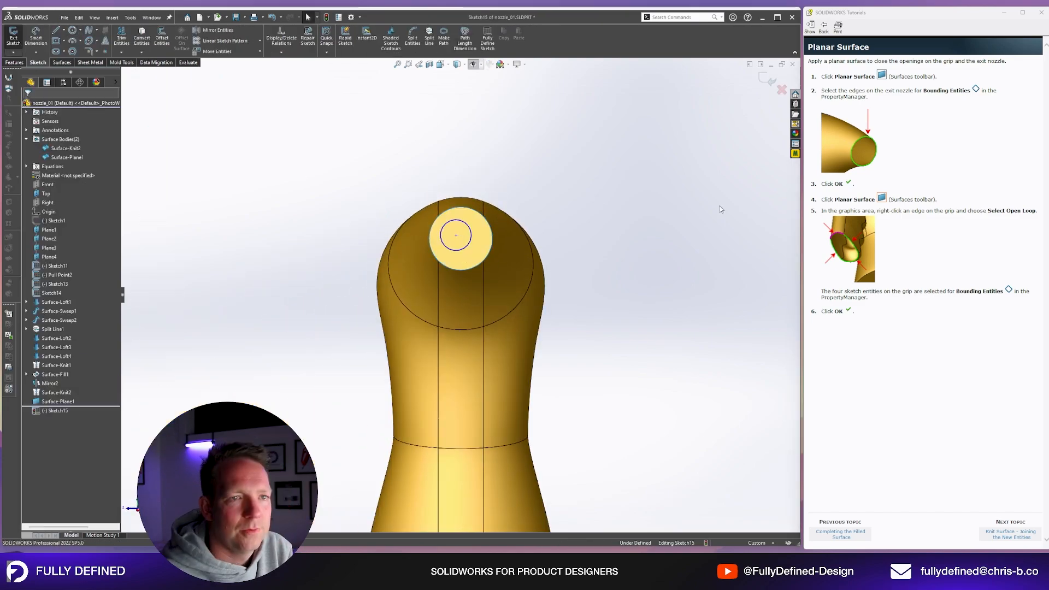
{"action": "left_click", "coordinate": [781, 89]}
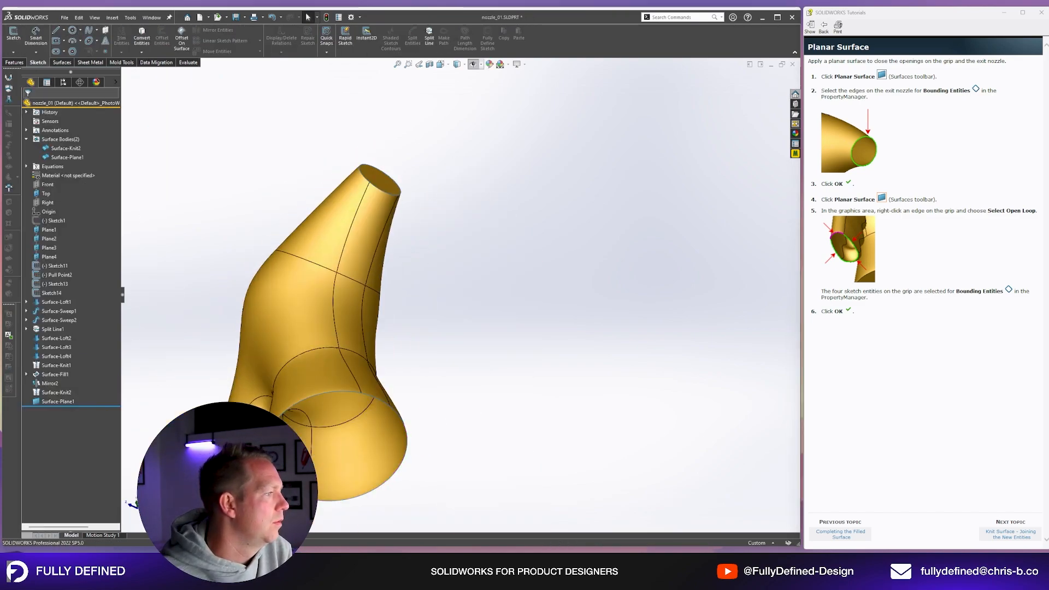
Step: Create a planar surface across the nozzle's open base, bounded by its rim edges
{"action": "mouse_move", "coordinate": [415, 437]}
{"action": "middle_mouse_down"}
{"action": "mouse_move", "coordinate": [477, 412]}
{"action": "mouse_move", "coordinate": [492, 393]}
{"action": "middle_mouse_up"}
{"action": "left_click", "coordinate": [63, 62]}
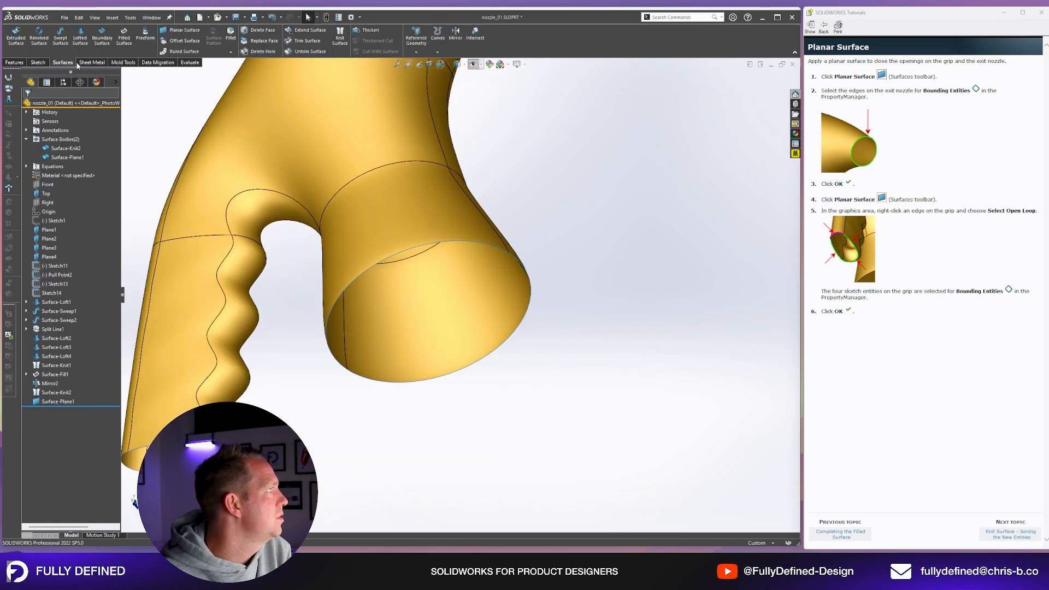
{"action": "left_click", "coordinate": [181, 30]}
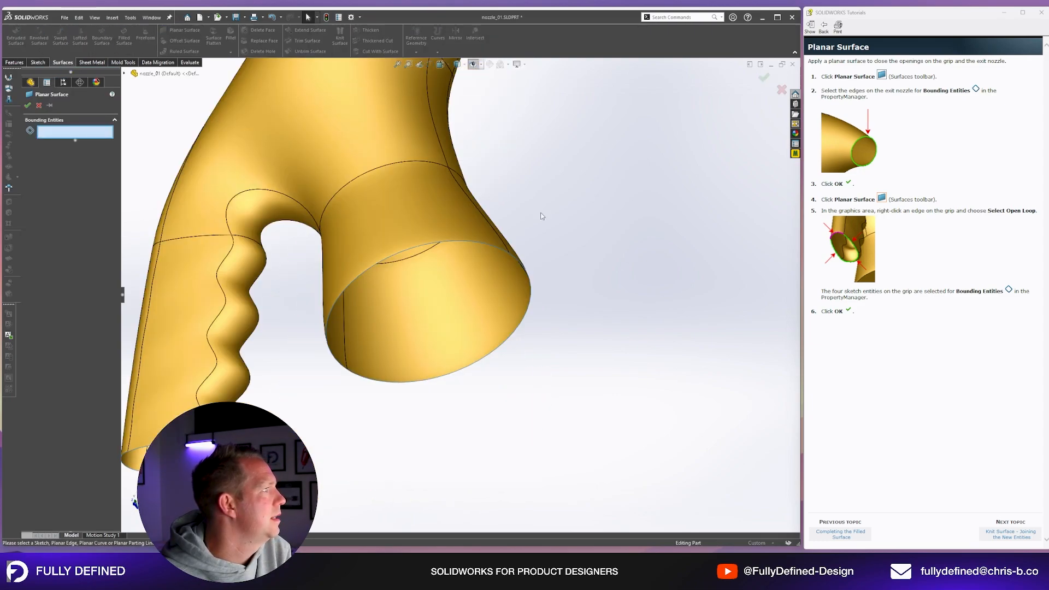
{"action": "left_click", "coordinate": [489, 247]}
{"action": "middle_click_drag", "start_coordinate": [490, 246], "coordinate": [352, 363]}
{"action": "key", "text": "Return"}
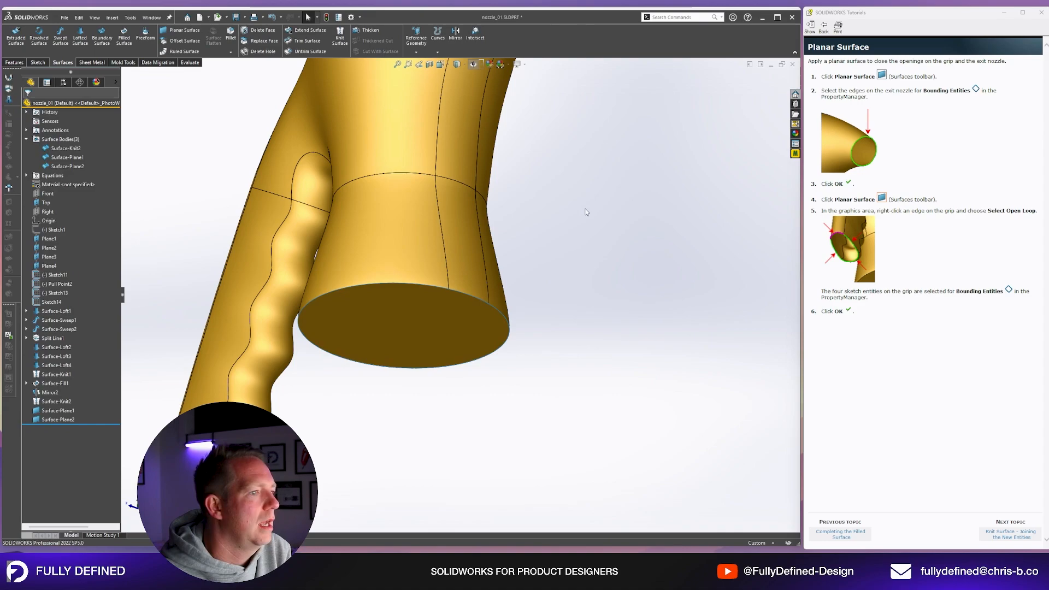
Step: Check the closed openings on the model against the tutorial's Knit Surface and Planar Surface topics
{"action": "key", "text": "f"}
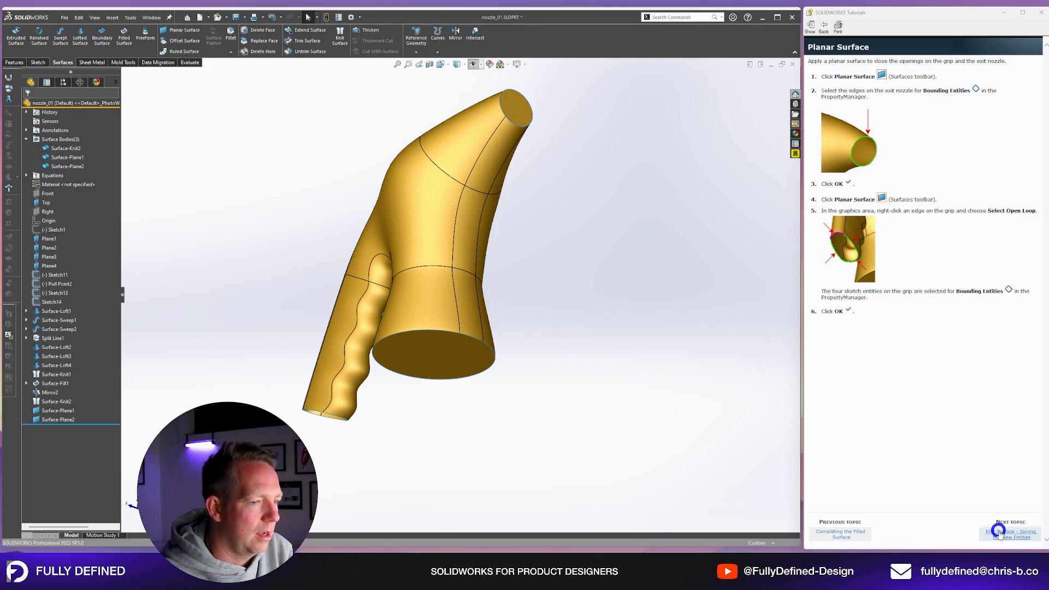
{"action": "left_click", "coordinate": [1011, 533]}
{"action": "middle_click_drag", "start_coordinate": [562, 133], "coordinate": [504, 208]}
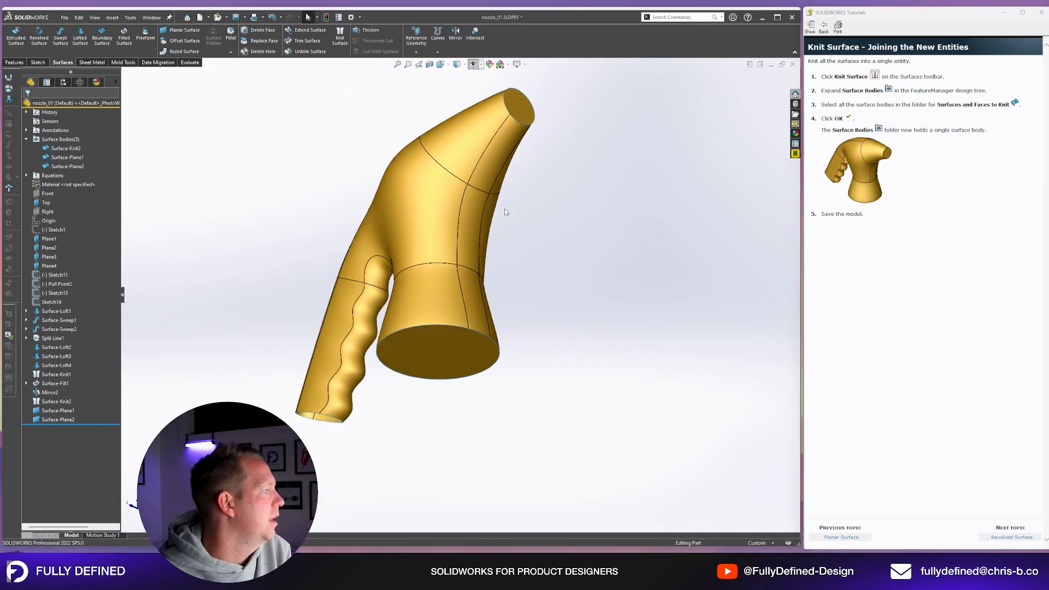
{"action": "left_click", "coordinate": [372, 226]}
{"action": "left_click", "coordinate": [246, 366]}
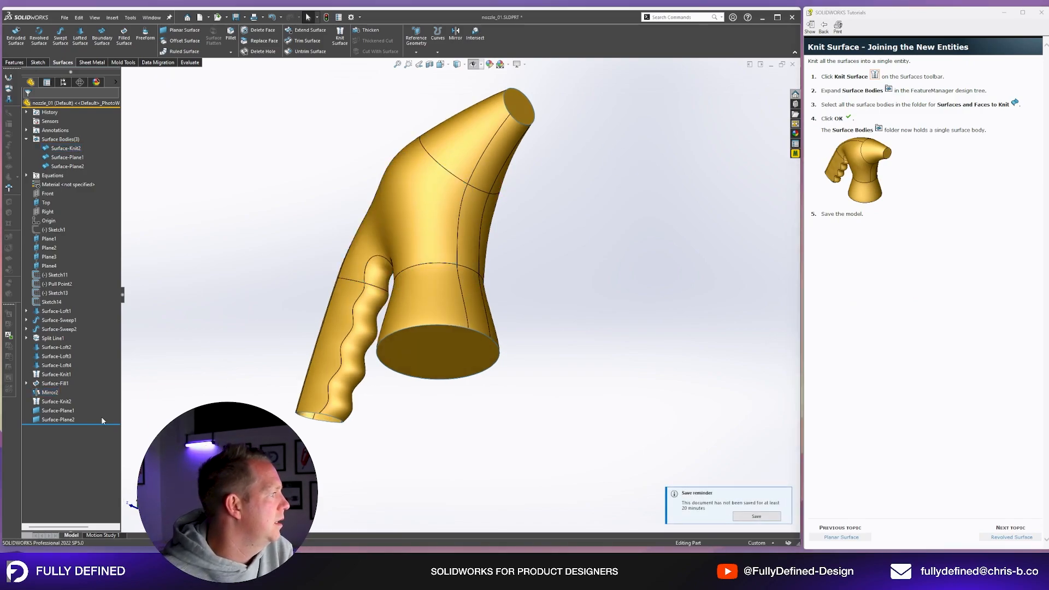
{"action": "left_click", "coordinate": [53, 403]}
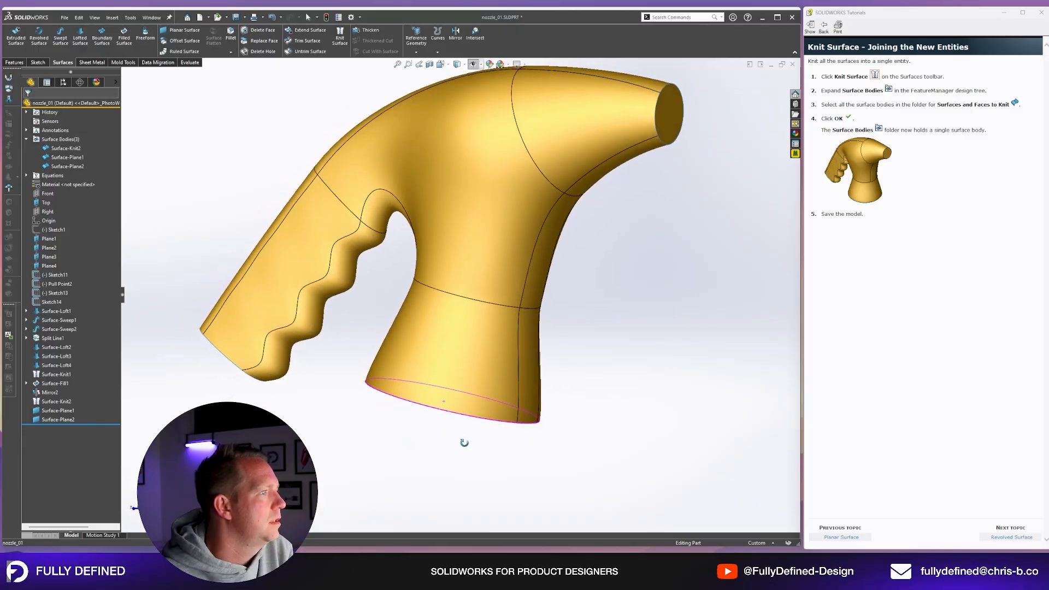
{"action": "middle_click_drag", "start_coordinate": [461, 440], "coordinate": [520, 323]}
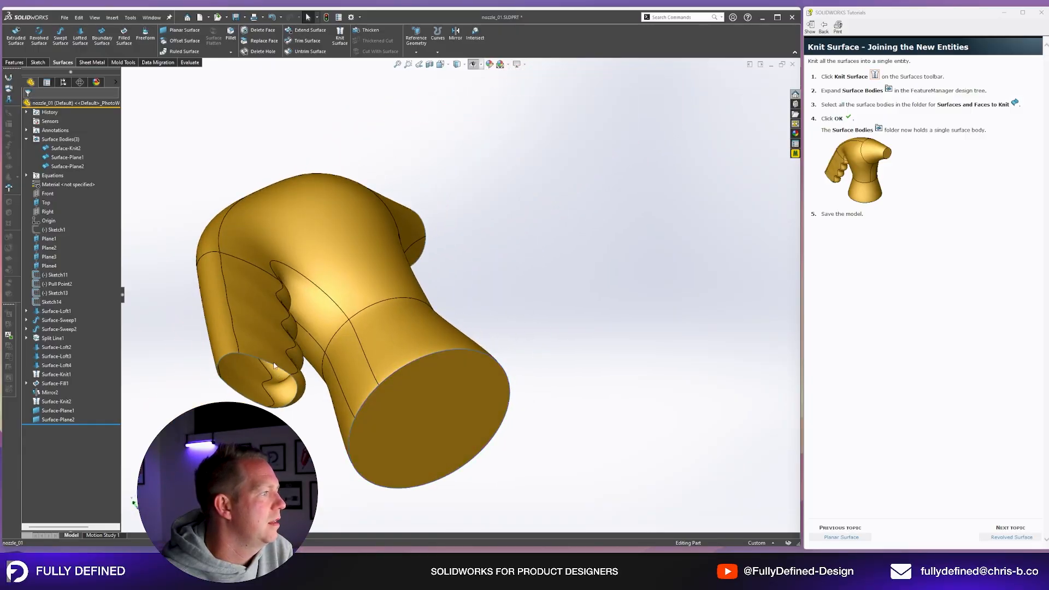
{"action": "left_click", "coordinate": [841, 537]}
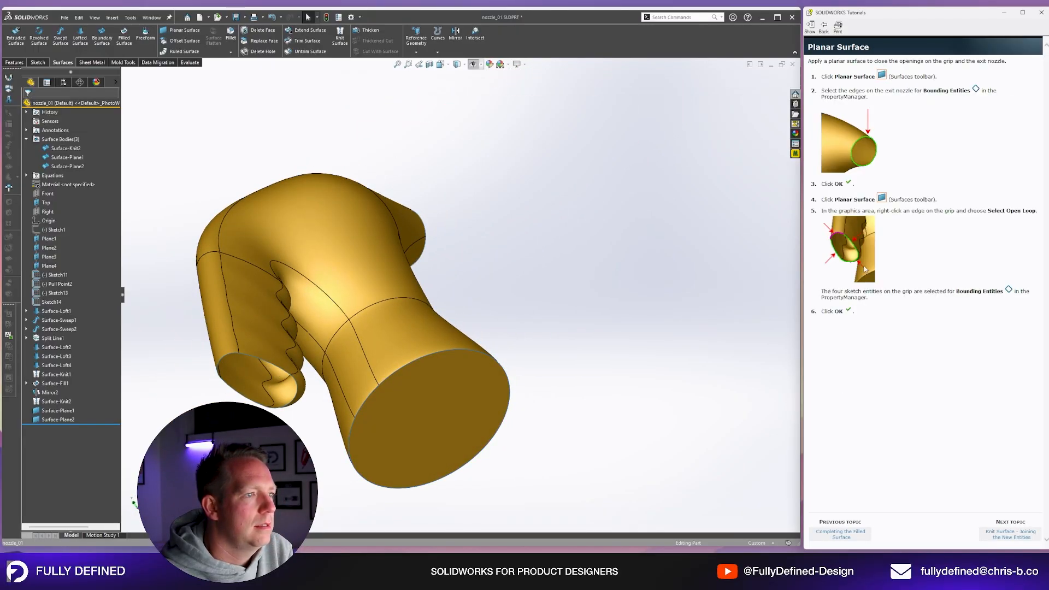
Step: Edit the base's planar surface, replacing all its bounding edges with the open loop of edges at the grip's end
{"action": "left_click", "coordinate": [409, 384]}
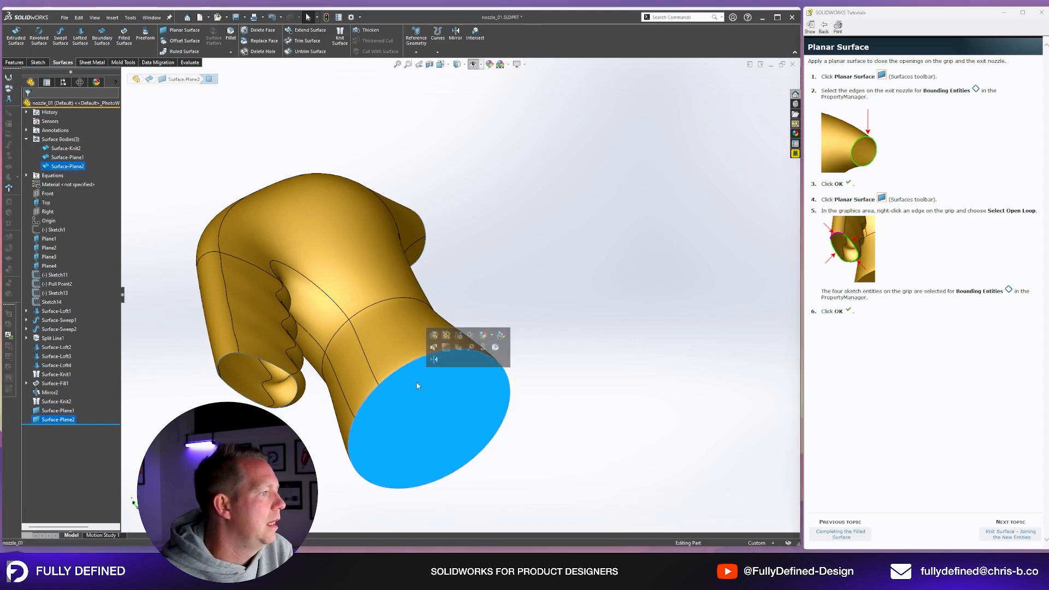
{"action": "left_click", "coordinate": [434, 336]}
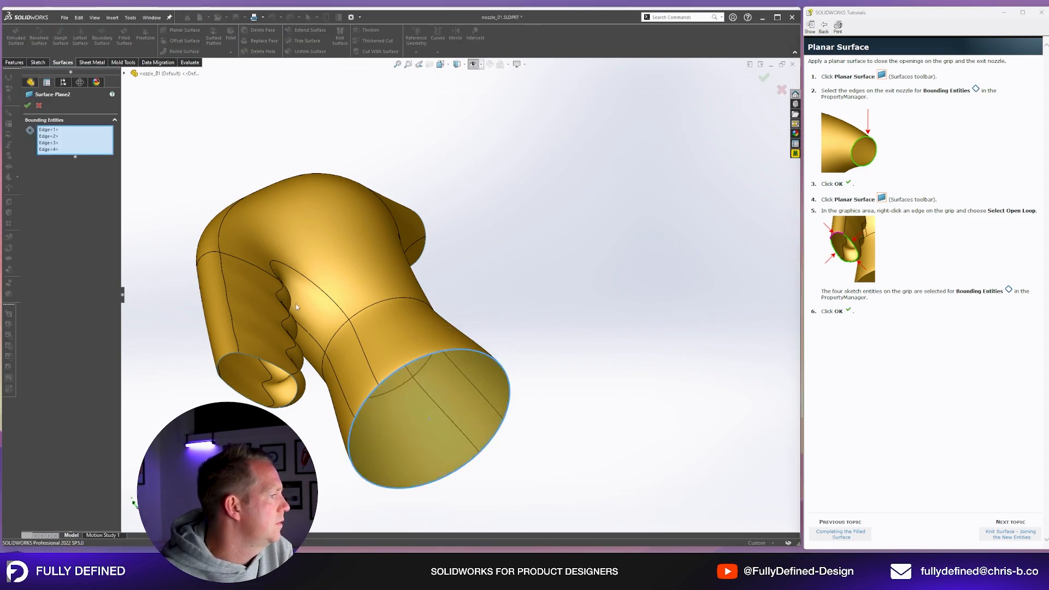
{"action": "right_click", "coordinate": [79, 137]}
{"action": "left_click", "coordinate": [100, 145]}
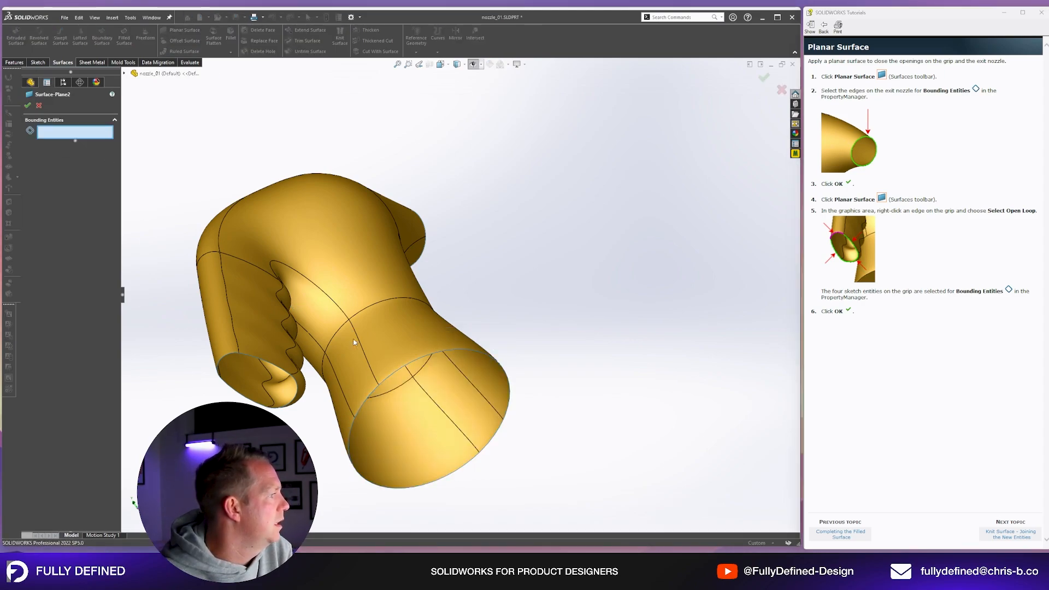
{"action": "right_click", "coordinate": [258, 356]}
{"action": "left_click", "coordinate": [299, 434]}
{"action": "left_click", "coordinate": [763, 78]}
{"action": "middle_click_drag", "start_coordinate": [398, 309], "coordinate": [585, 253]}
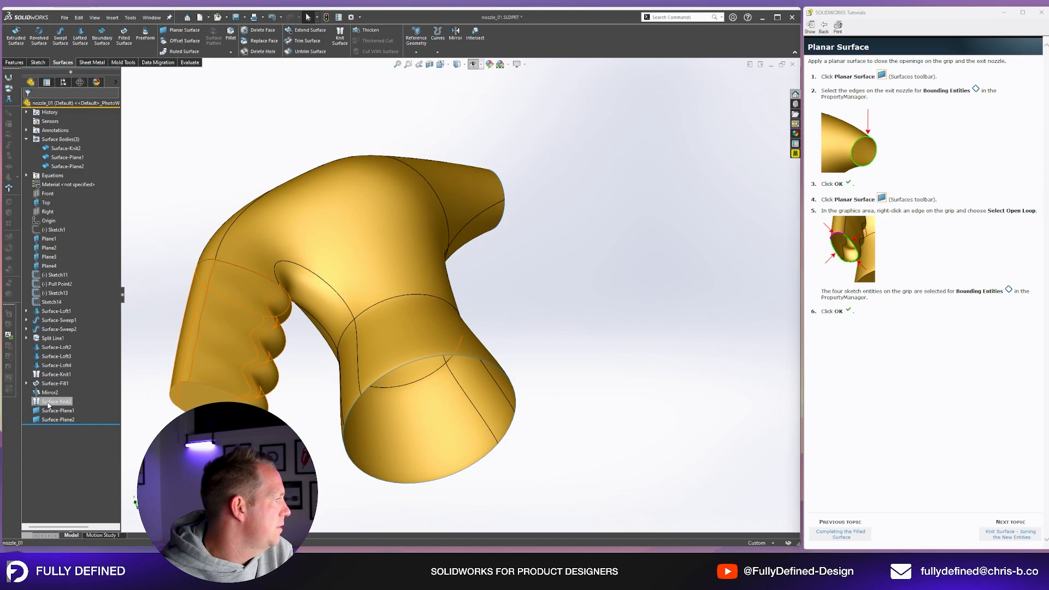
Step: Reorder Surface-Knit2 below both planar surfaces and add the grip and exit planar surfaces to its knit selection
{"action": "mouse_move", "coordinate": [48, 403]}
{"action": "left_mouse_down"}
{"action": "mouse_move", "coordinate": [38, 291]}
{"action": "mouse_move", "coordinate": [59, 419]}
{"action": "left_mouse_up"}
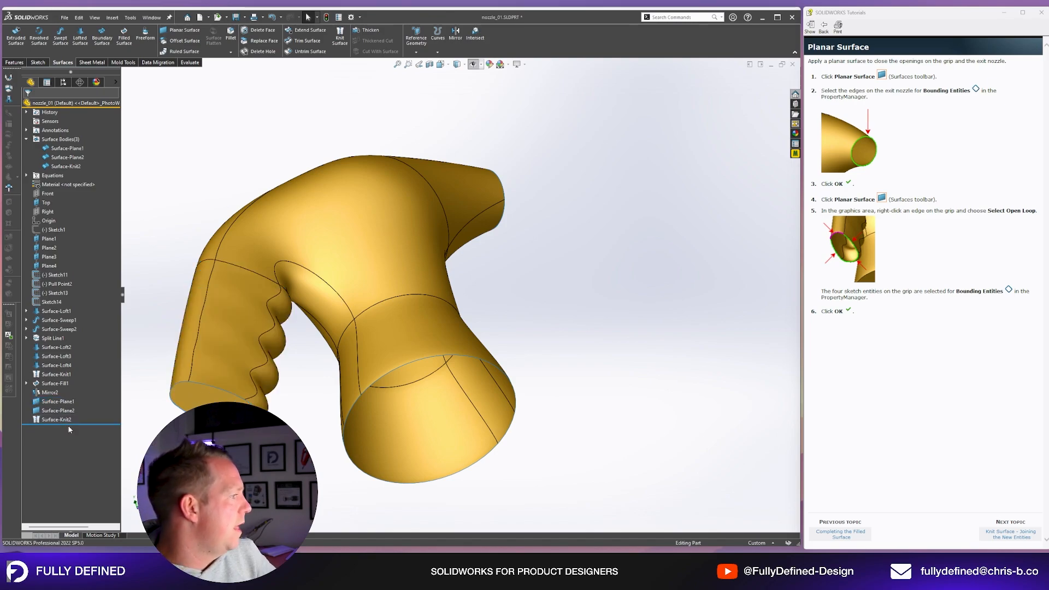
{"action": "left_click", "coordinate": [60, 420]}
{"action": "left_click", "coordinate": [67, 394]}
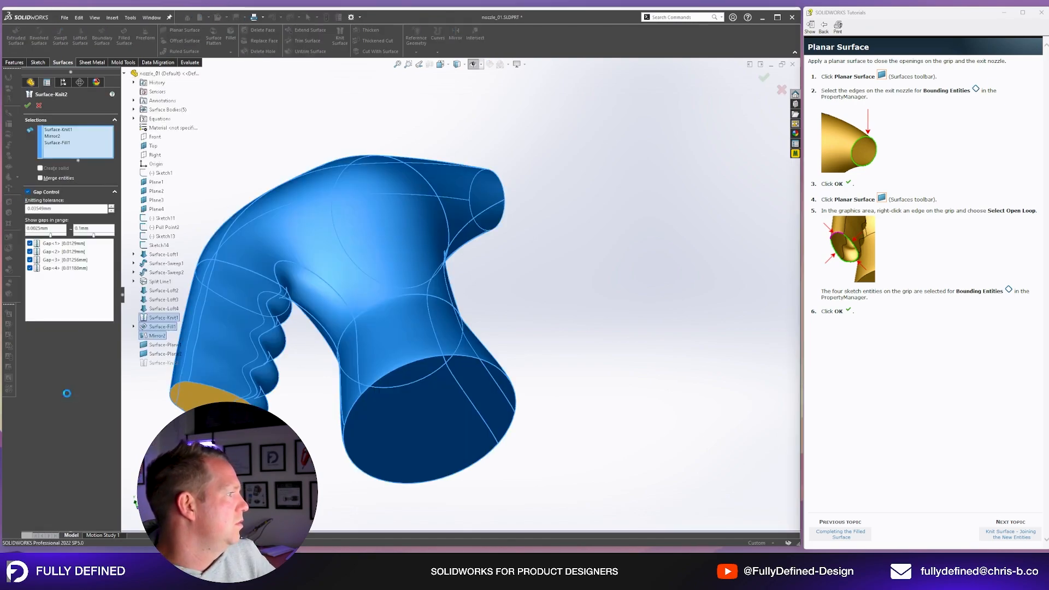
{"action": "left_click", "coordinate": [203, 393]}
{"action": "middle_click_drag", "start_coordinate": [328, 306], "coordinate": [541, 202]}
{"action": "left_click", "coordinate": [546, 195]}
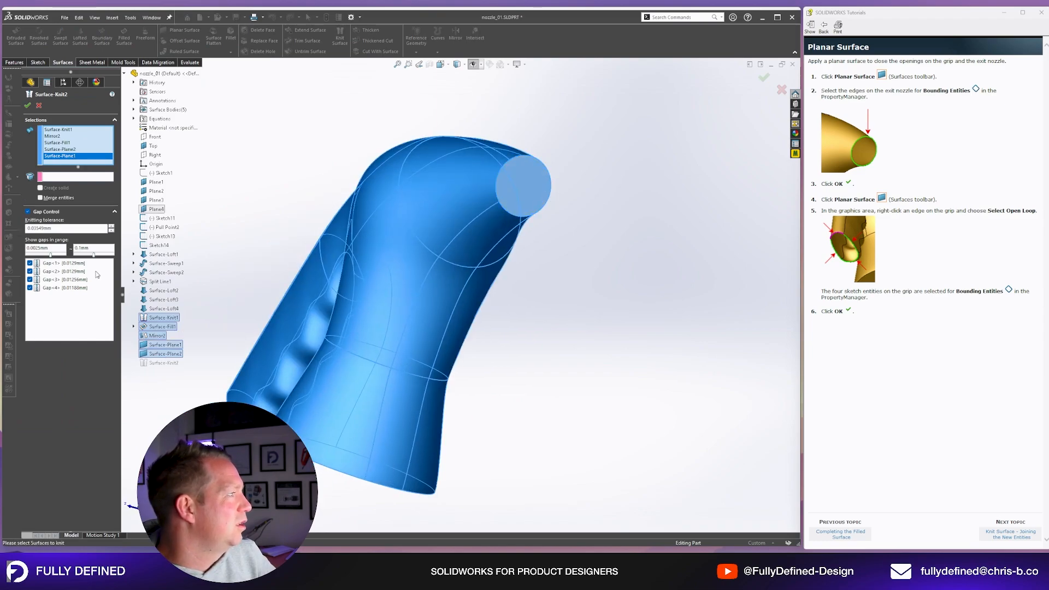
{"action": "key", "text": "Return"}
{"action": "key", "text": "ctrl+7"}
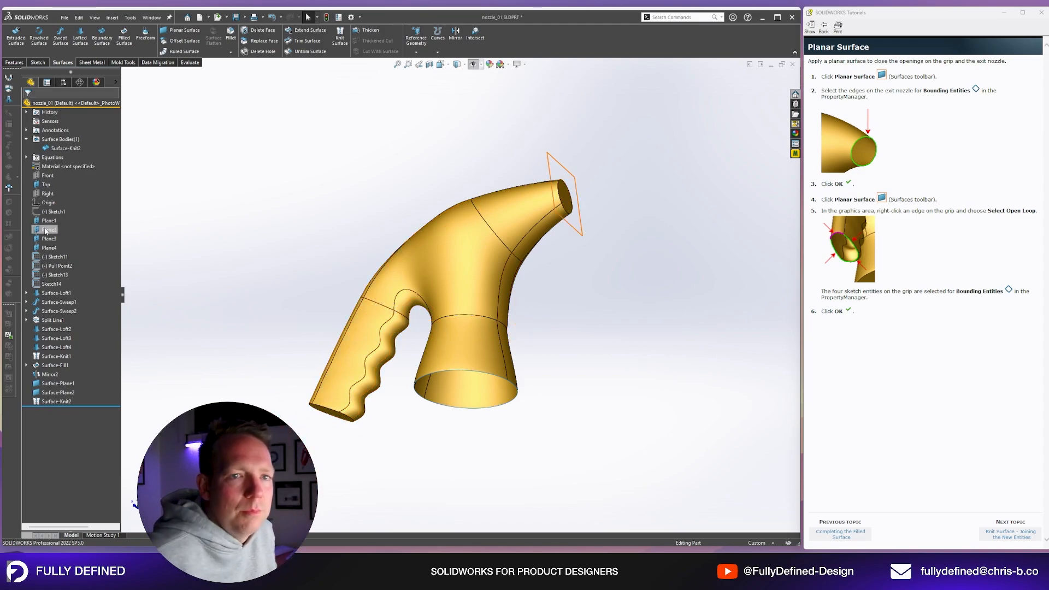
Step: Save the knitted model and open the tutorial's Revolved Surface topic
{"action": "left_click", "coordinate": [1011, 535]}
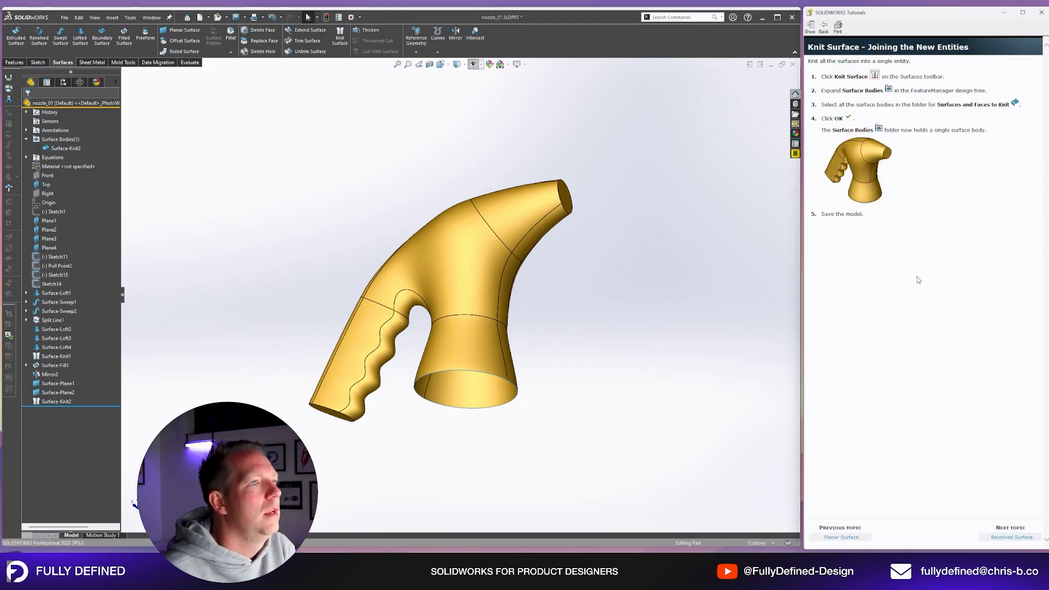
{"action": "left_click", "coordinate": [1011, 537]}
{"action": "left_click", "coordinate": [730, 244]}
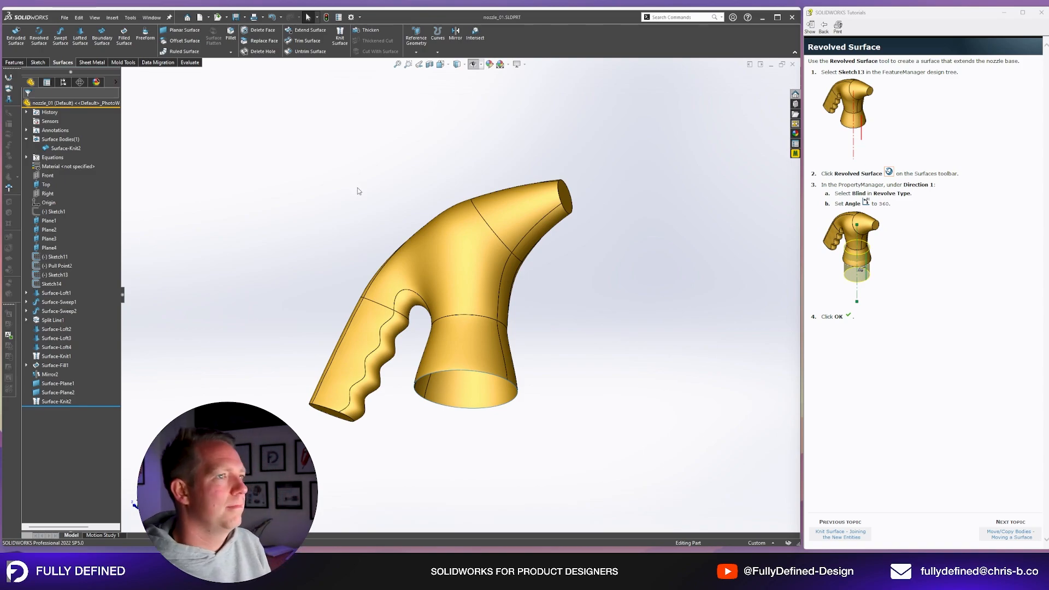
Step: Create a revolved surface from Sketch13 around its centerline, using Blind type and a 360-degree angle
{"action": "left_click", "coordinate": [58, 275]}
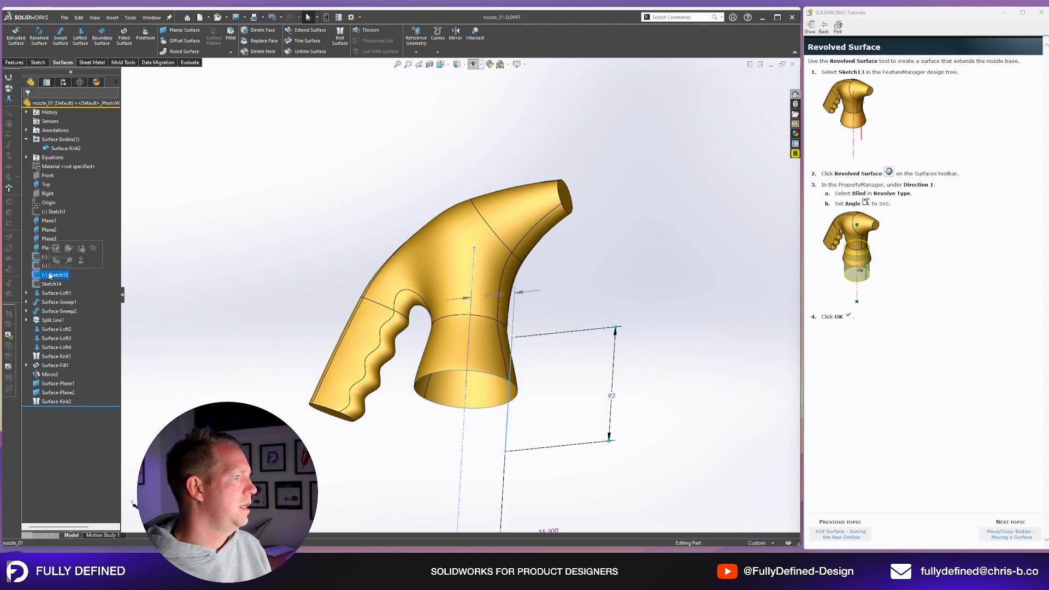
{"action": "middle_click_drag", "start_coordinate": [535, 273], "coordinate": [599, 275]}
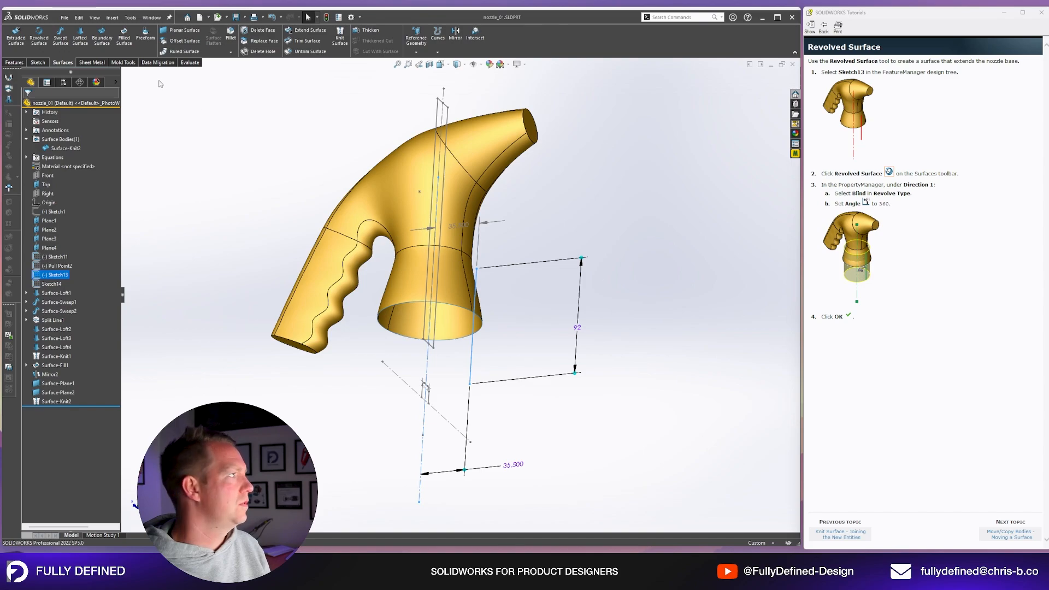
{"action": "left_click", "coordinate": [40, 39]}
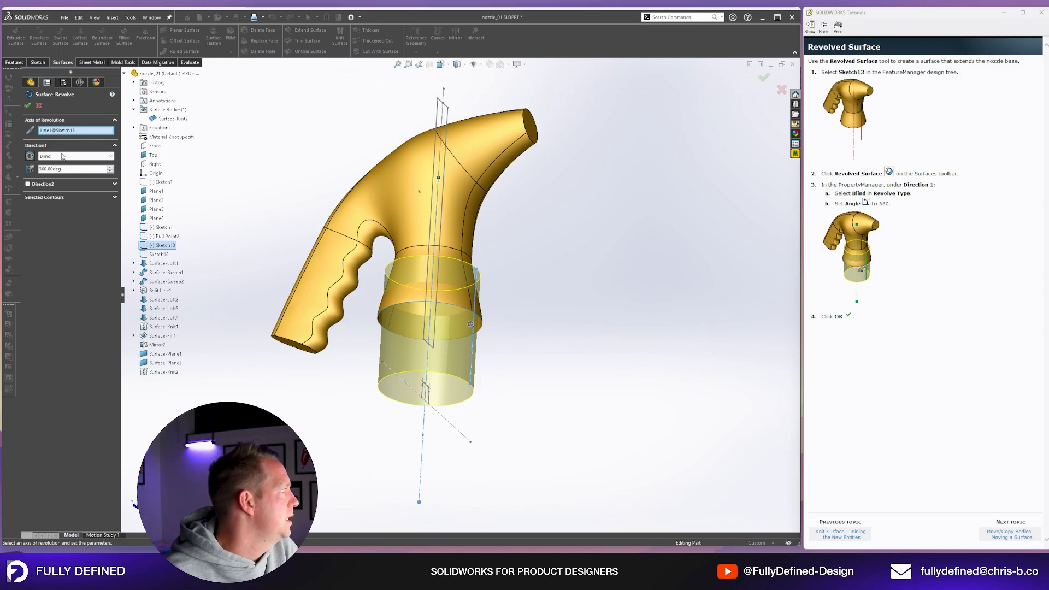
{"action": "left_click", "coordinate": [27, 105]}
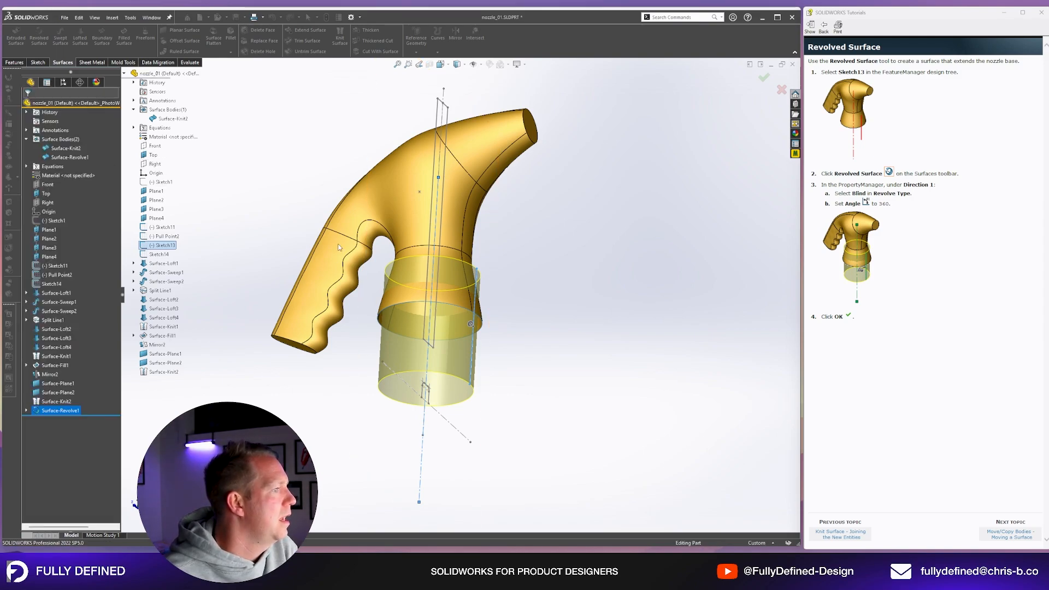
Step: Hide Sketch11, whose profile lines run through the nozzle body
{"action": "right_click", "coordinate": [446, 324]}
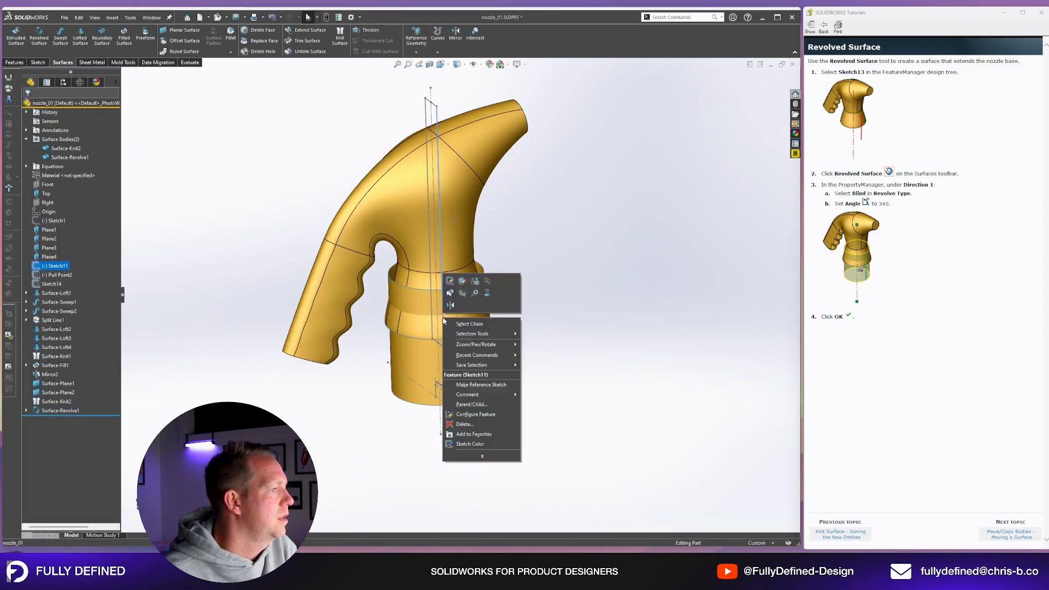
{"action": "left_click", "coordinate": [465, 294]}
{"action": "middle_click_drag", "start_coordinate": [471, 382], "coordinate": [488, 371]}
{"action": "scroll", "coordinate": [481, 366], "scroll_direction": "down", "scroll_amount": 1}
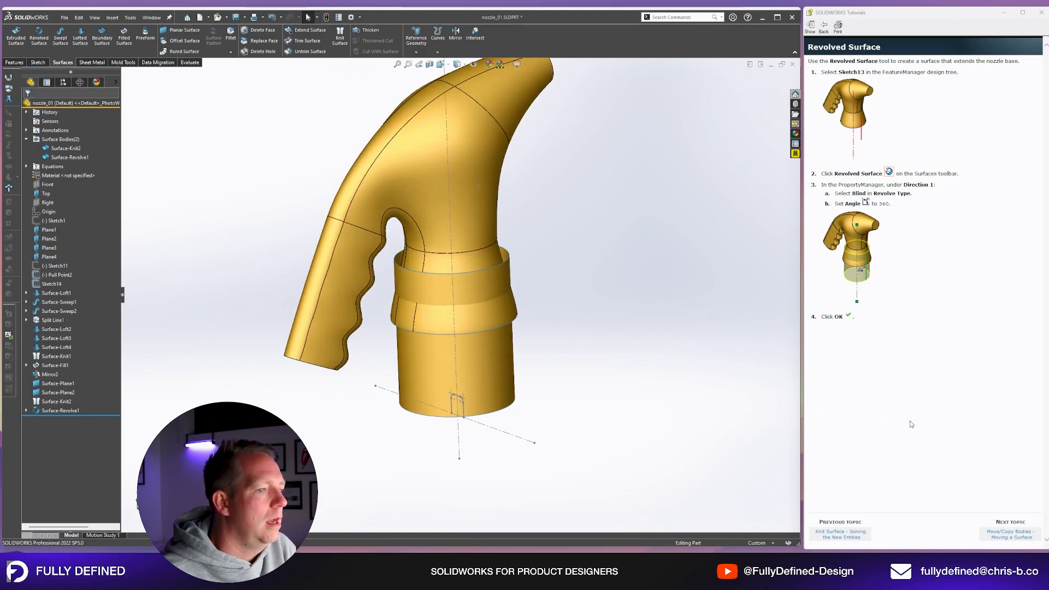
Step: Open the tutorial's Move/Copy Bodies topic and locate the Move/Copy Bodies command
{"action": "left_click", "coordinate": [1011, 535]}
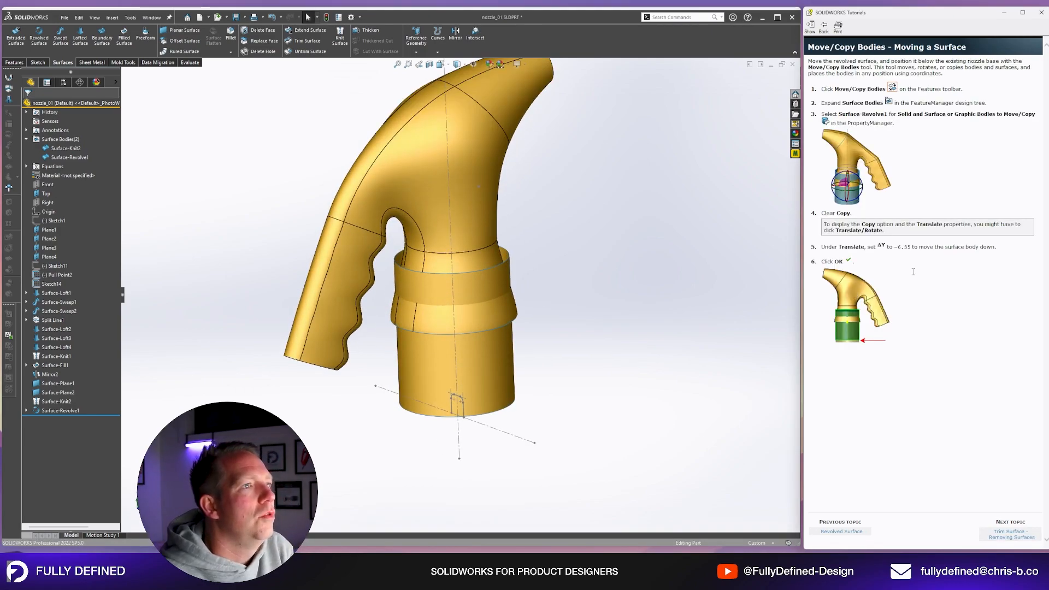
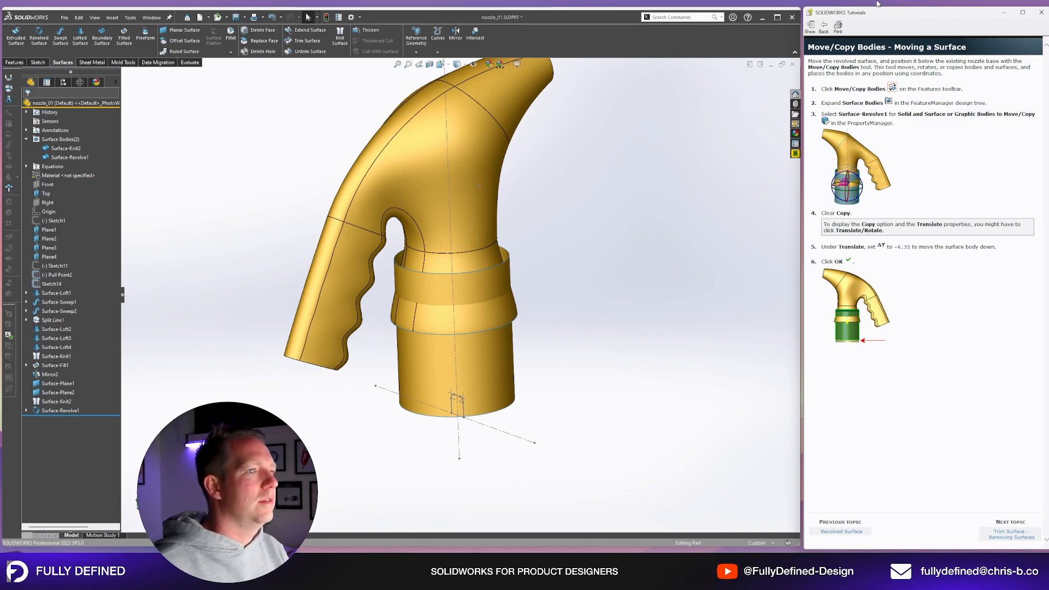
{"action": "left_click", "coordinate": [892, 87]}
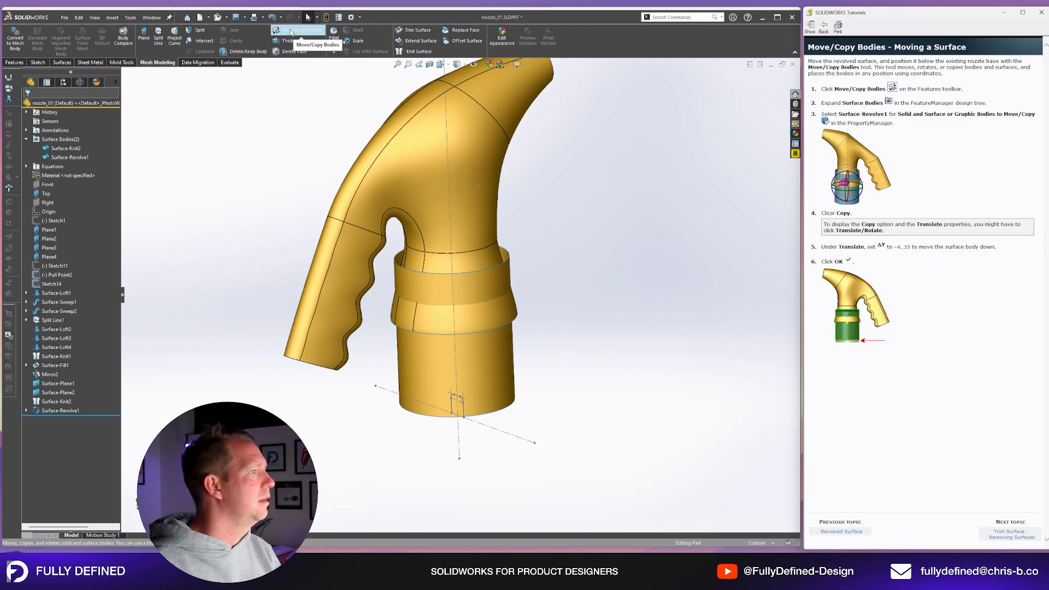
{"action": "left_click", "coordinate": [290, 32]}
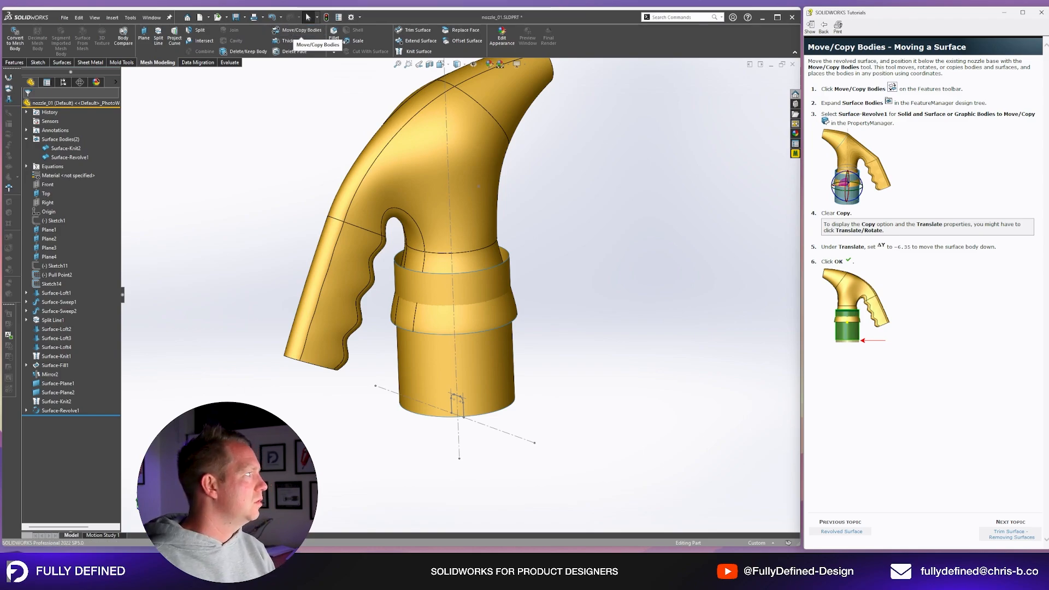
{"action": "left_click", "coordinate": [13, 63]}
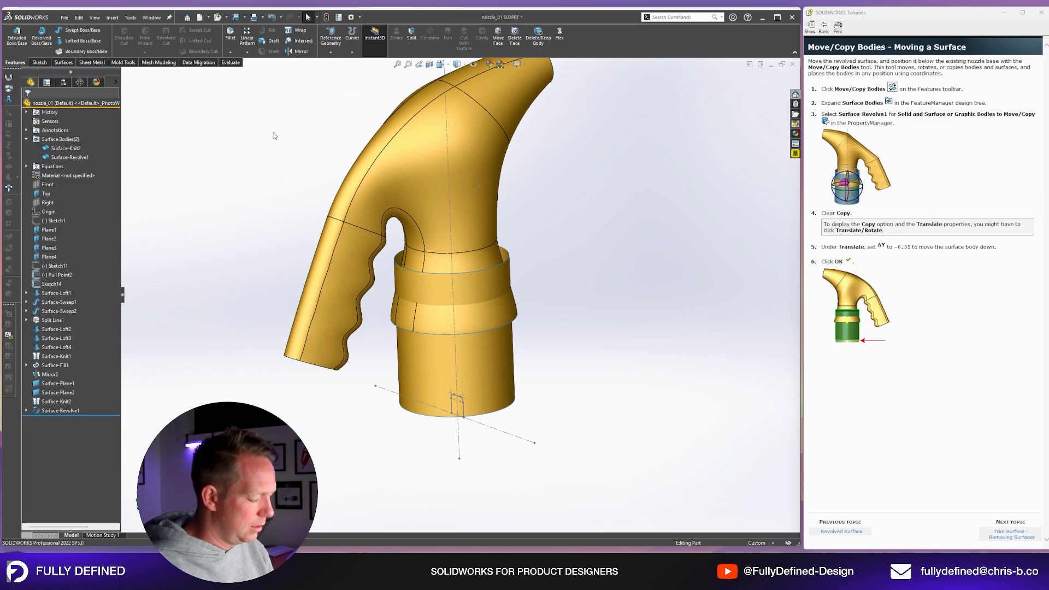
{"action": "key", "text": "alt+m"}
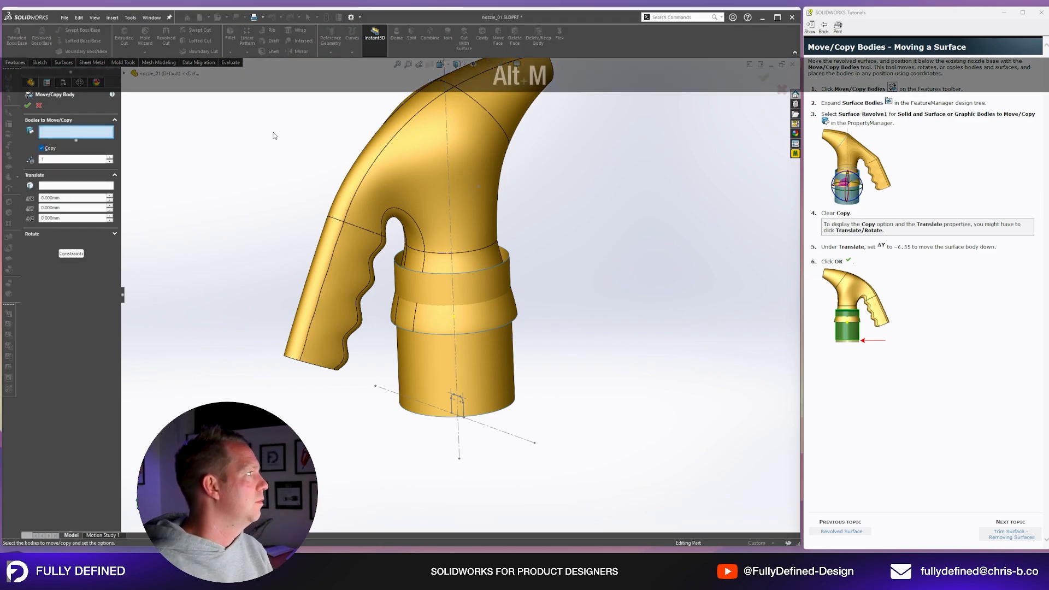
{"action": "key", "text": "Escape"}
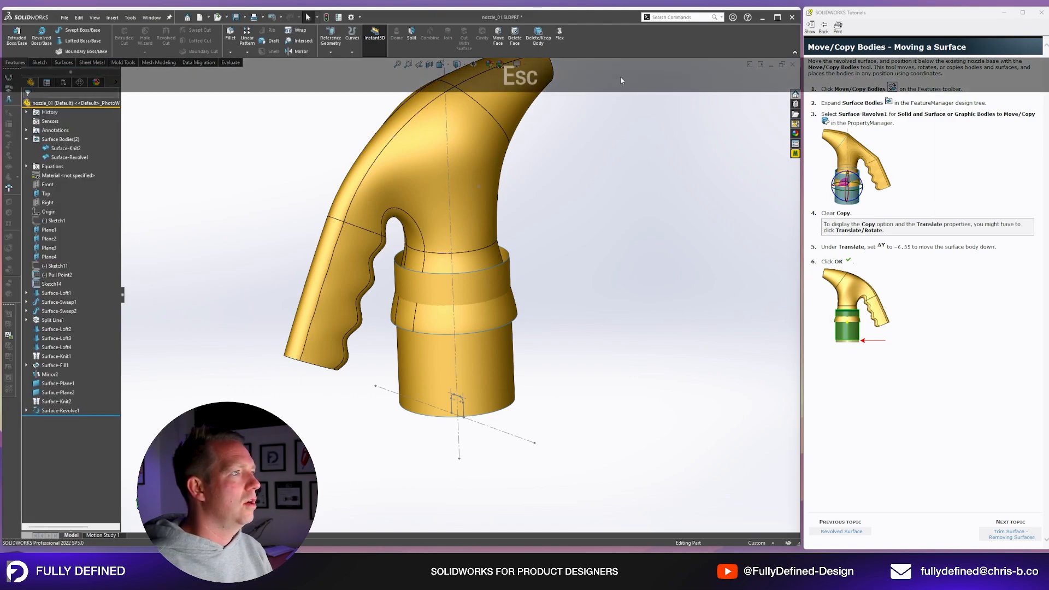
Step: Find the Move/Copy command in the keyboard customization and assign it the shortcut Alt+M
{"action": "right_click", "coordinate": [624, 43]}
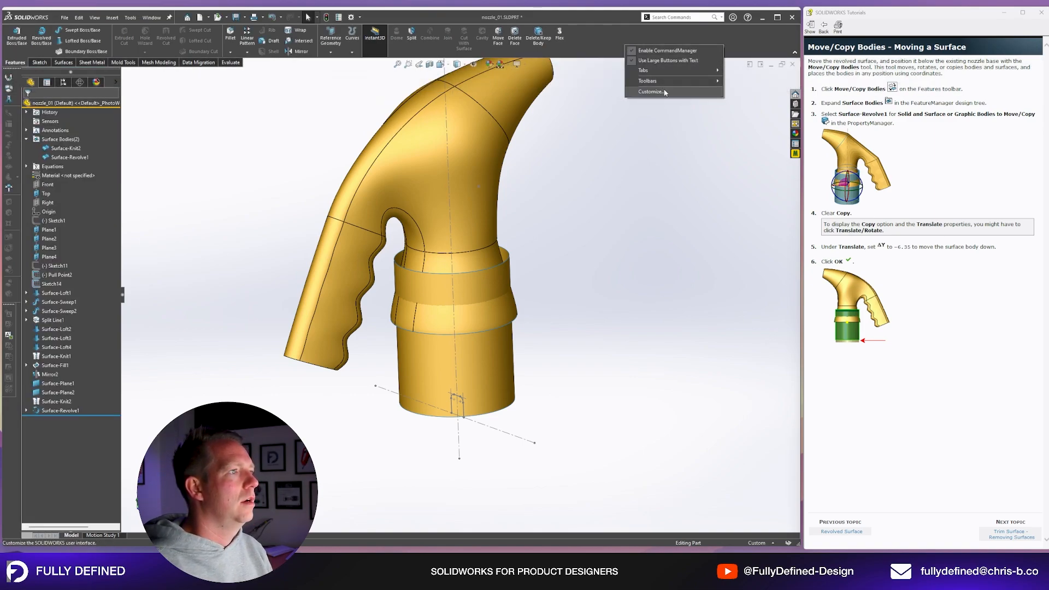
{"action": "left_click", "coordinate": [665, 92]}
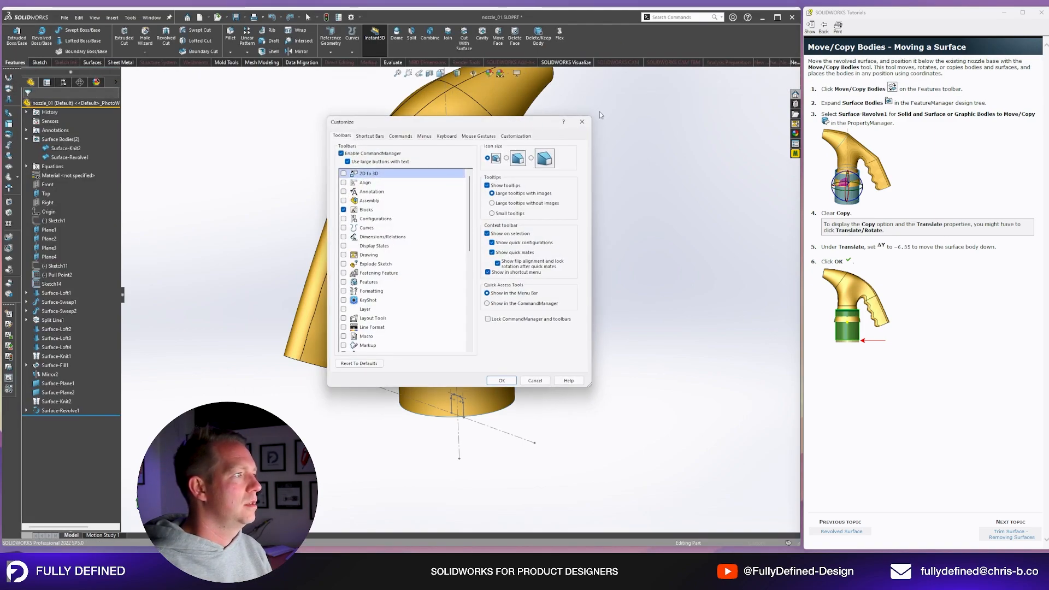
{"action": "left_click", "coordinate": [447, 136]}
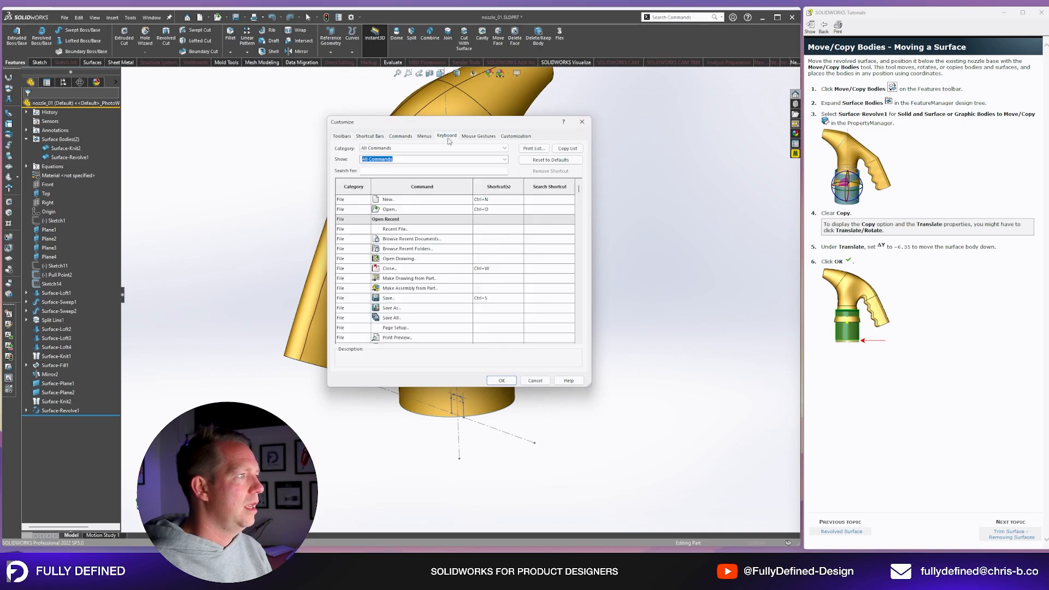
{"action": "left_click", "coordinate": [383, 173]}
{"action": "type", "text": "move co"}
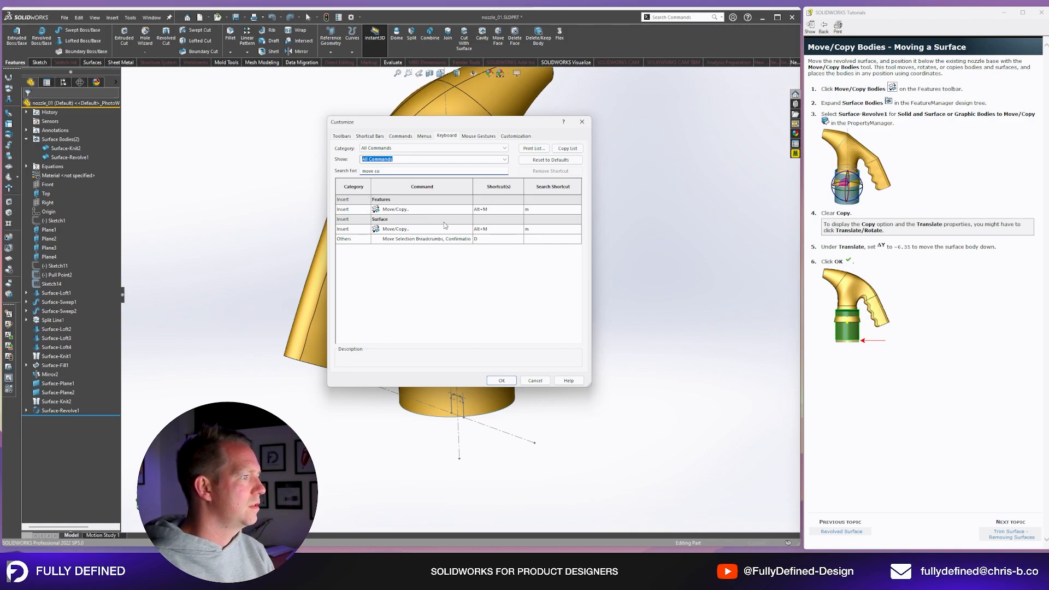
{"action": "left_click", "coordinate": [490, 212]}
{"action": "key", "text": "BackSpace"}
{"action": "key", "text": "alt+m"}
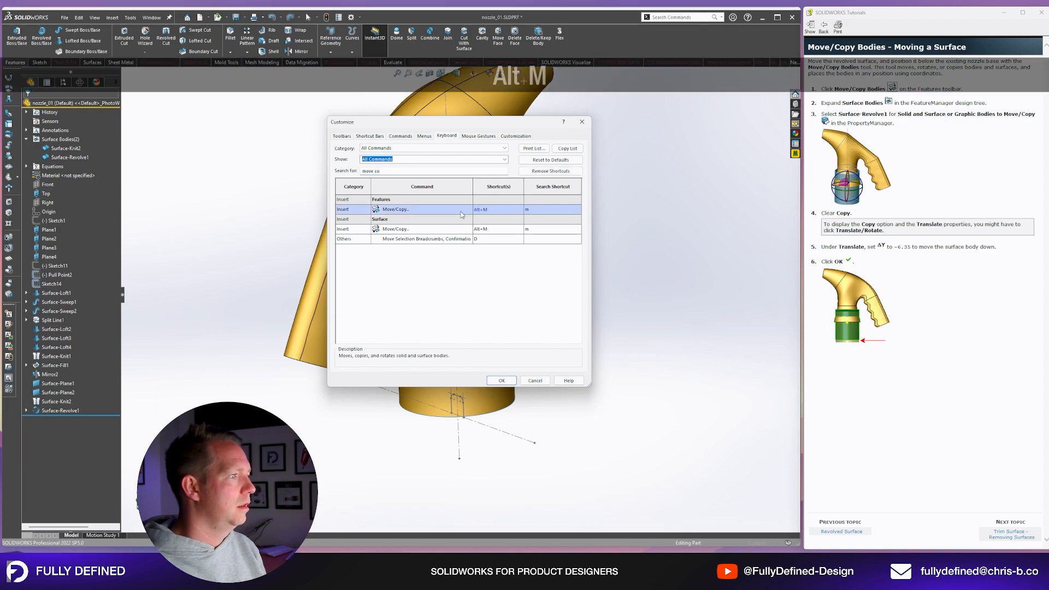
{"action": "left_click", "coordinate": [501, 380]}
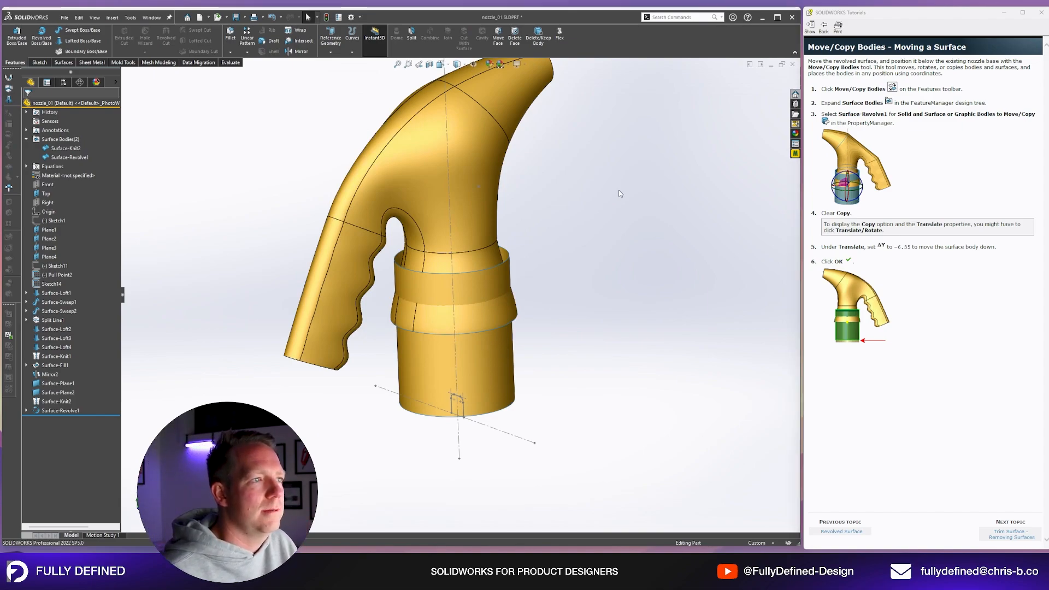
Step: Move the revolved base surface Surface-Revolve1 by -6.35 mm in Y with Move/Copy Body, without making a copy
{"action": "key", "text": "alt+m"}
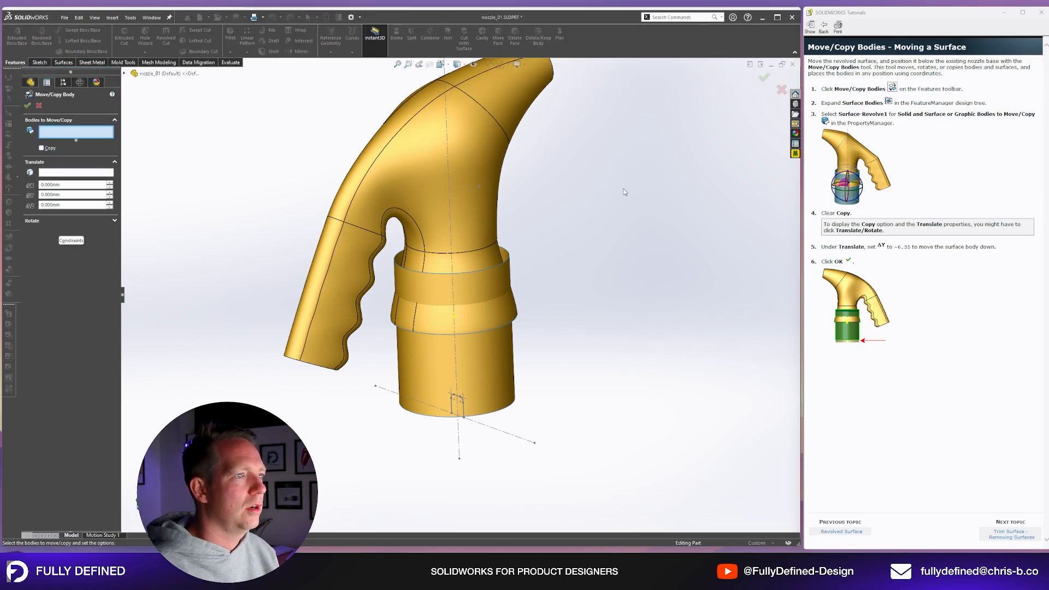
{"action": "left_click", "coordinate": [505, 364]}
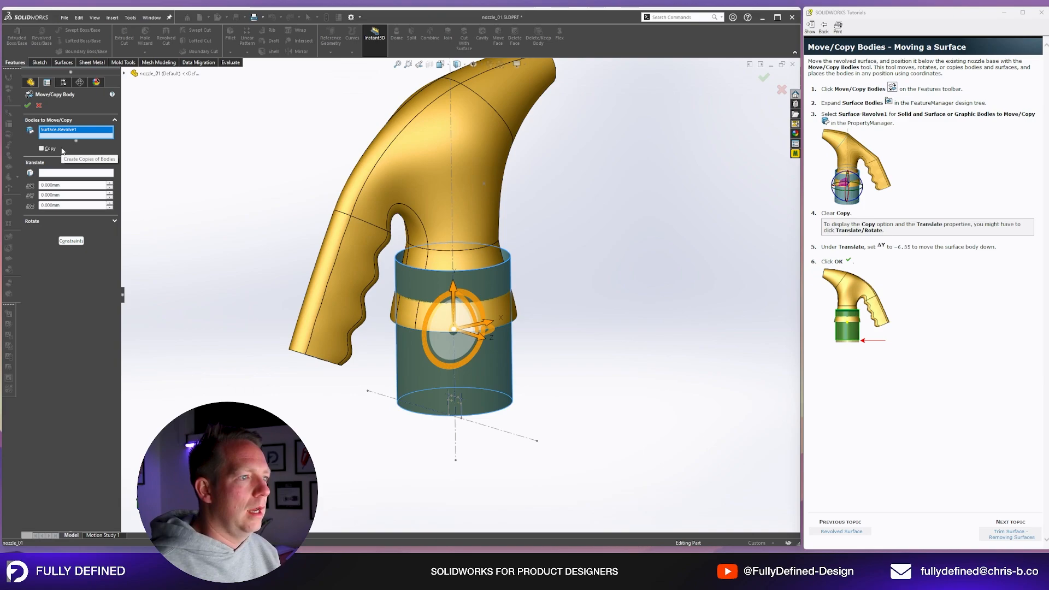
{"action": "double_click", "coordinate": [74, 195]}
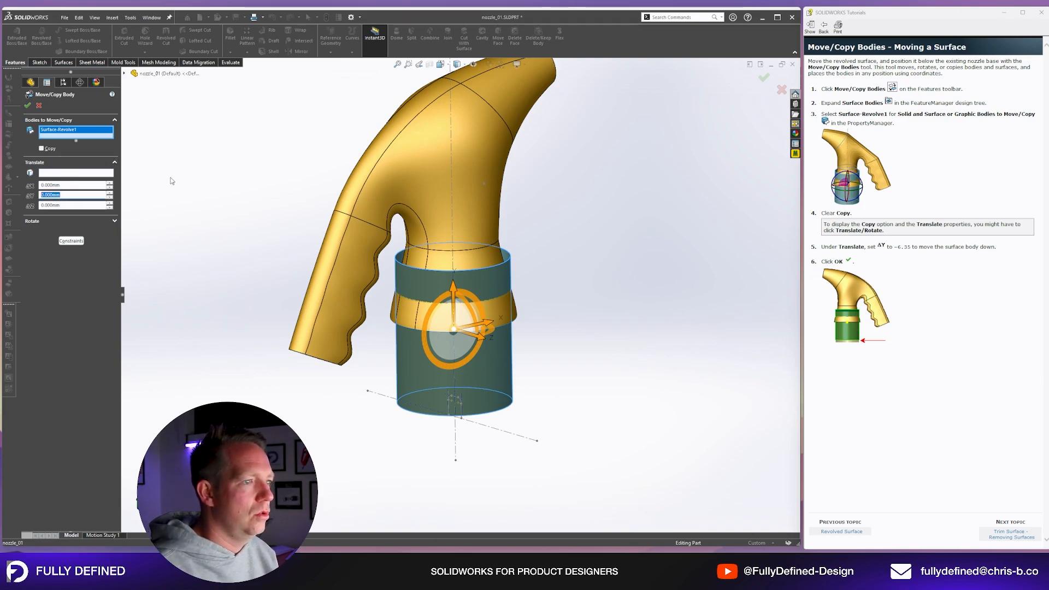
{"action": "type", "text": "-6.35"}
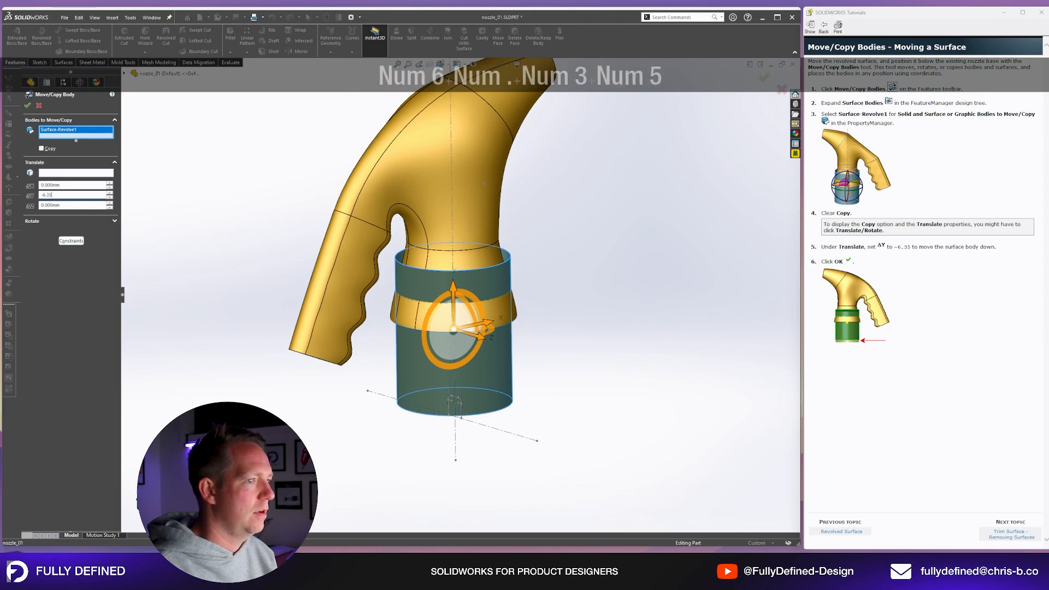
{"action": "key", "text": "Return"}
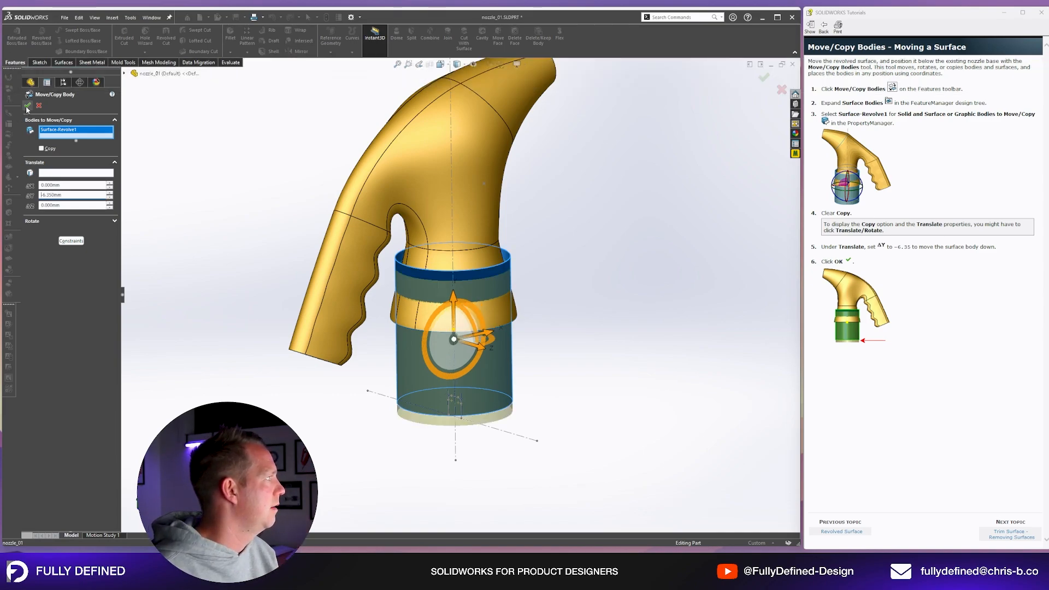
{"action": "scroll", "coordinate": [436, 354], "scroll_direction": "down", "scroll_amount": 3}
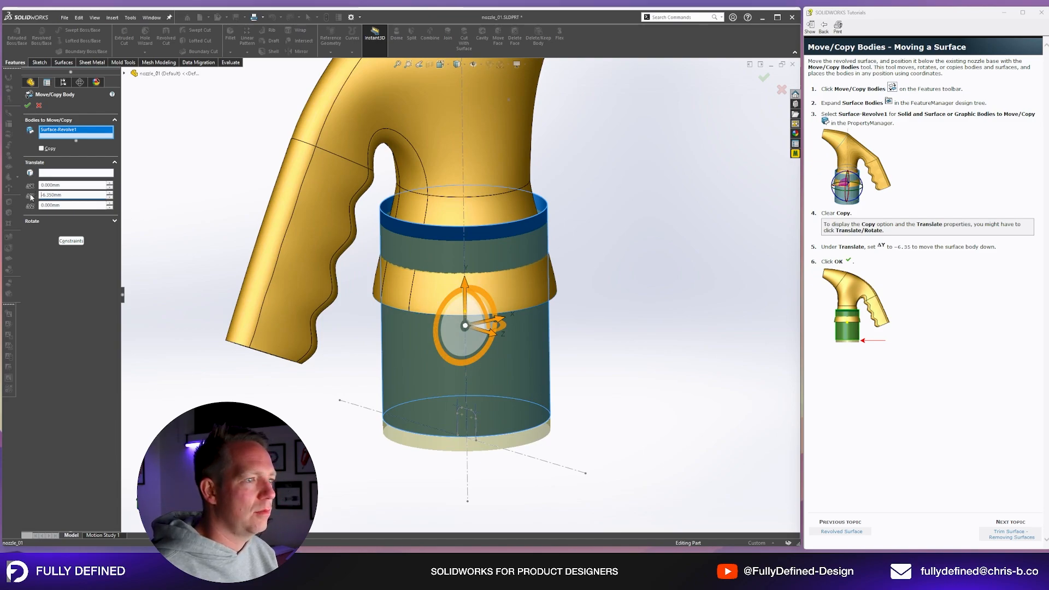
{"action": "middle_click_drag", "start_coordinate": [492, 219], "coordinate": [481, 273]}
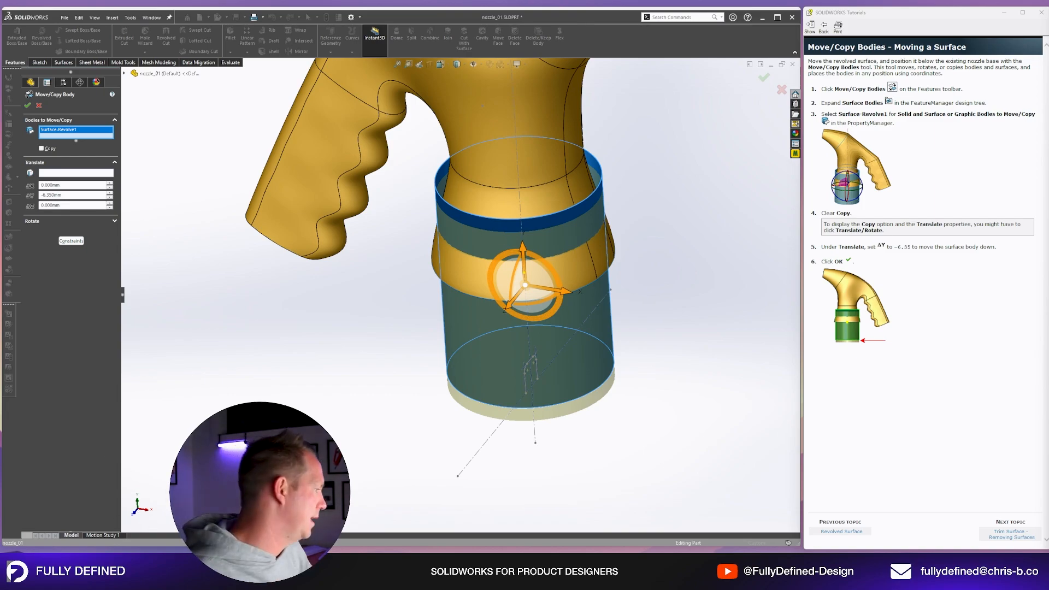
{"action": "middle_click_drag", "start_coordinate": [486, 181], "coordinate": [456, 210]}
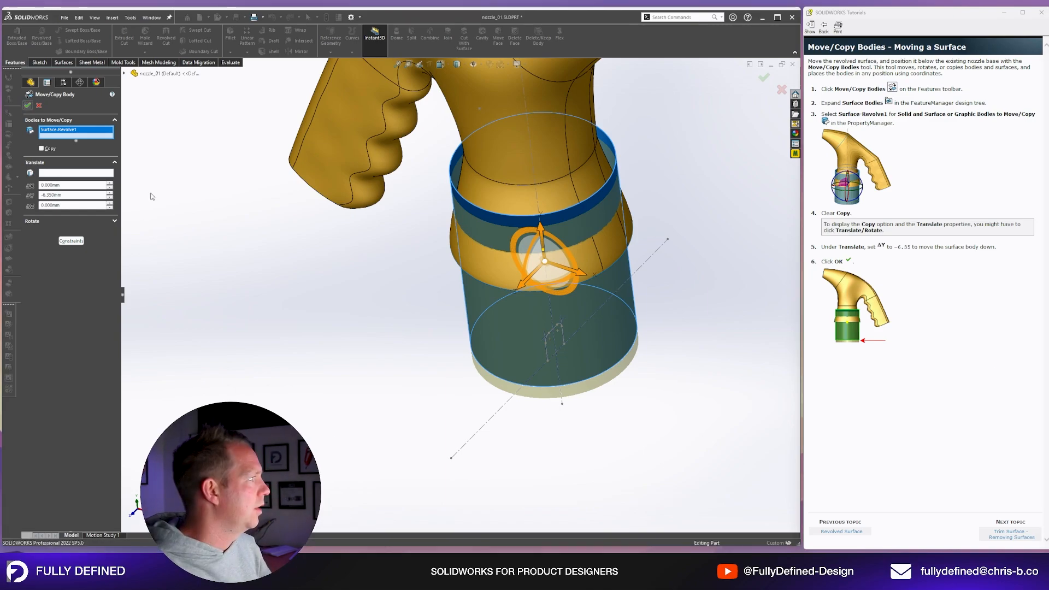
{"action": "key", "text": "Return"}
Step: Open the tutorial's Trim Surface topic on removing surfaces and locate the Trim Surface command
{"action": "left_click", "coordinate": [1012, 534]}
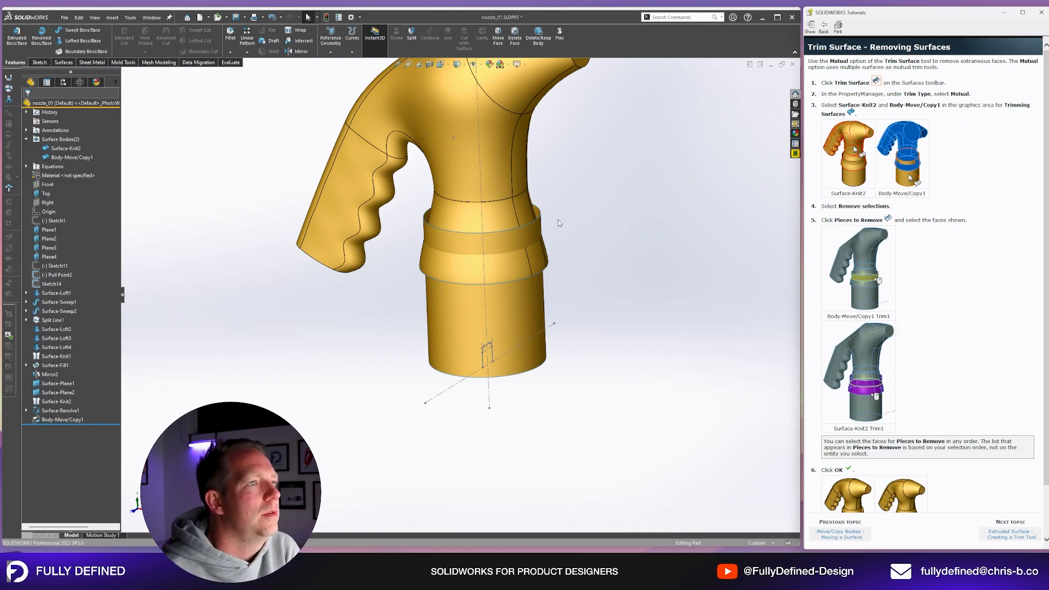
{"action": "middle_click_drag", "start_coordinate": [559, 220], "coordinate": [564, 199]}
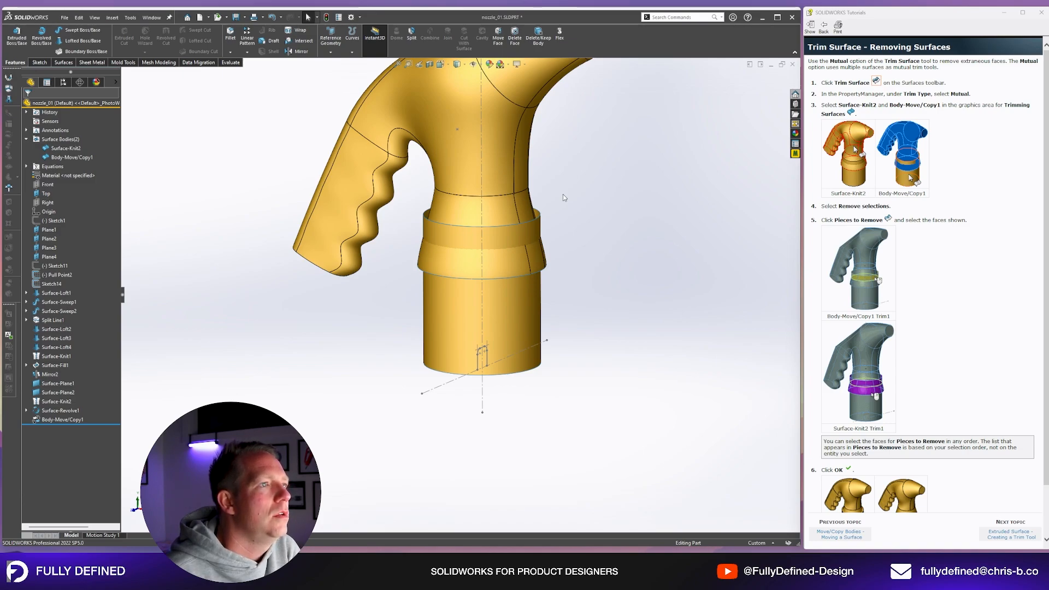
{"action": "left_click", "coordinate": [875, 81]}
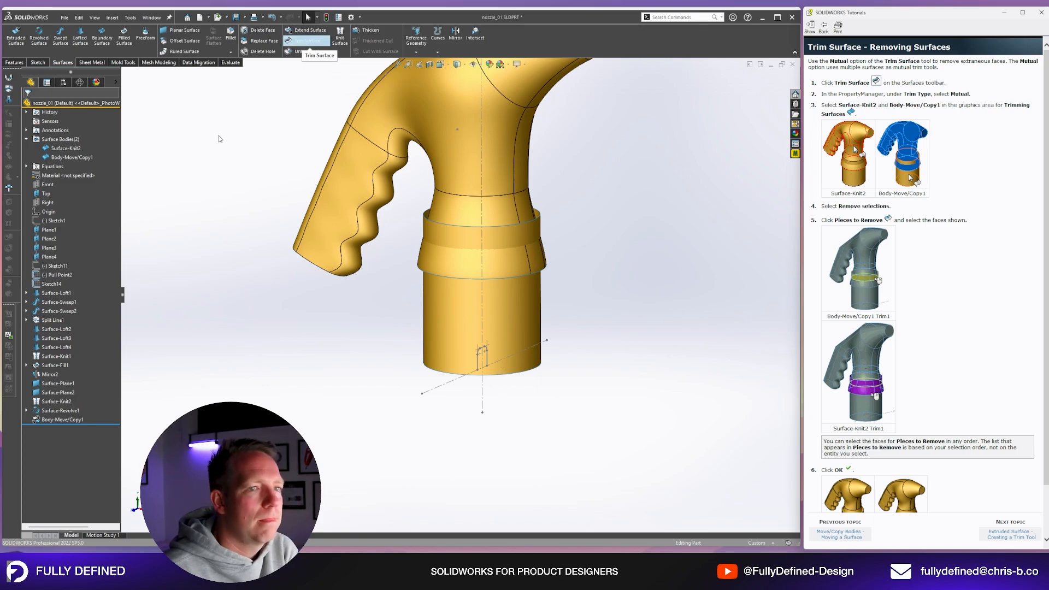
{"action": "middle_click_drag", "start_coordinate": [549, 295], "coordinate": [624, 310]}
Step: Set up a Mutual surface trim with the nozzle body Surface-Knit2 and the base Body-Move/Copy1 as trimming surfaces
{"action": "left_click", "coordinate": [308, 41]}
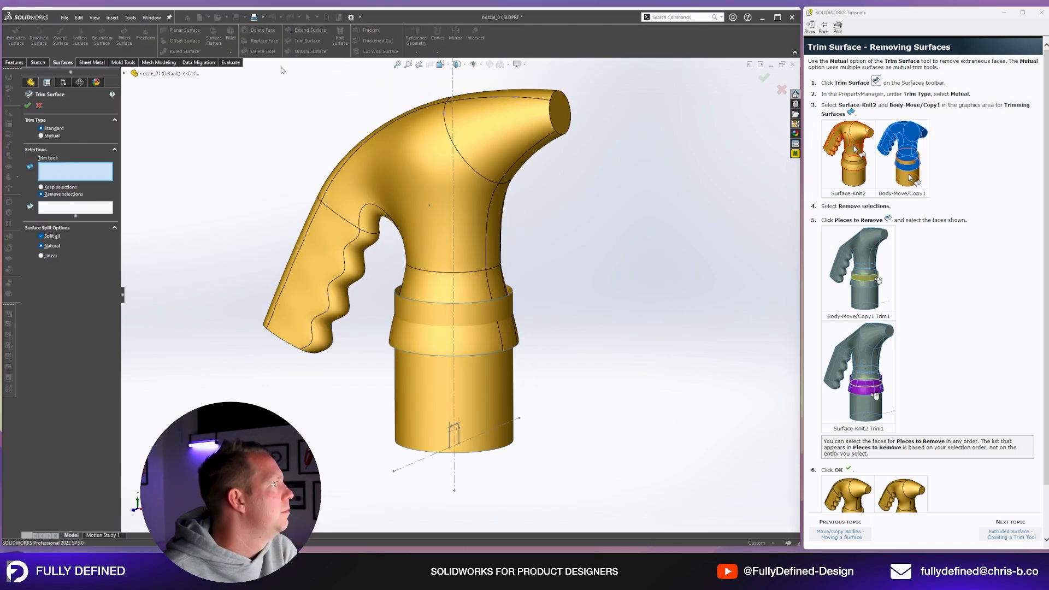
{"action": "left_click", "coordinate": [49, 136]}
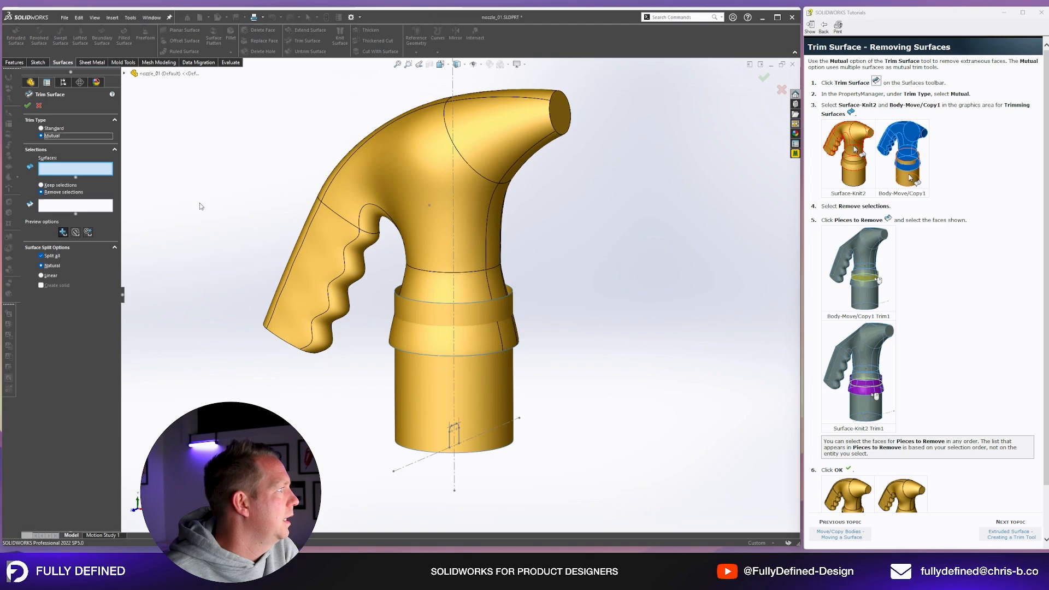
{"action": "left_click", "coordinate": [476, 217]}
{"action": "left_click", "coordinate": [479, 382]}
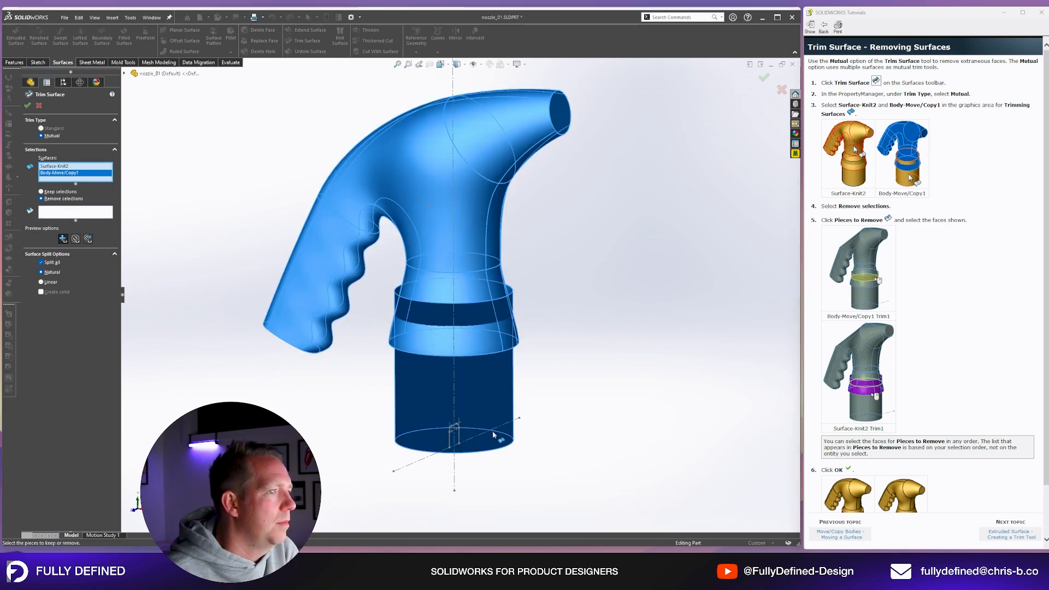
{"action": "scroll", "coordinate": [483, 404], "scroll_direction": "down", "scroll_amount": 2}
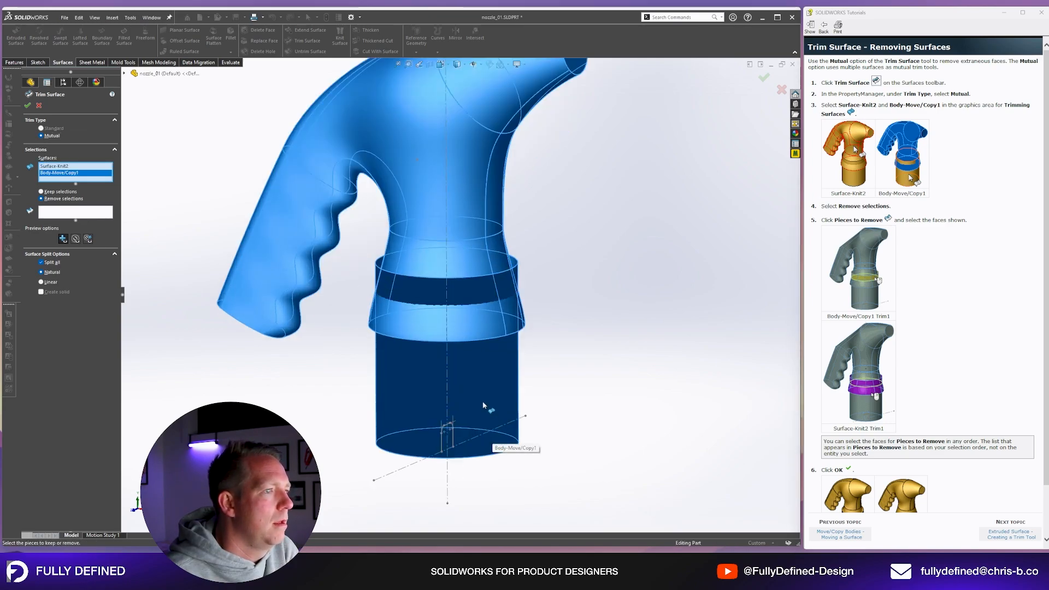
Step: Complete the mutual trim, removing the base's band above the intersection and the nozzle's flared skirt below it
{"action": "left_click", "coordinate": [85, 215]}
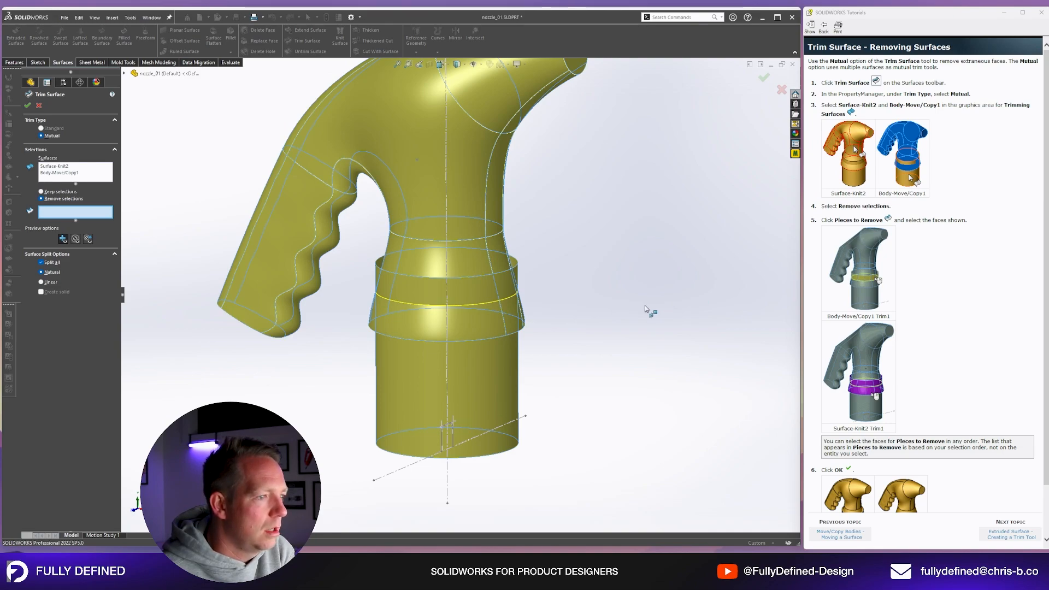
{"action": "left_click", "coordinate": [515, 272]}
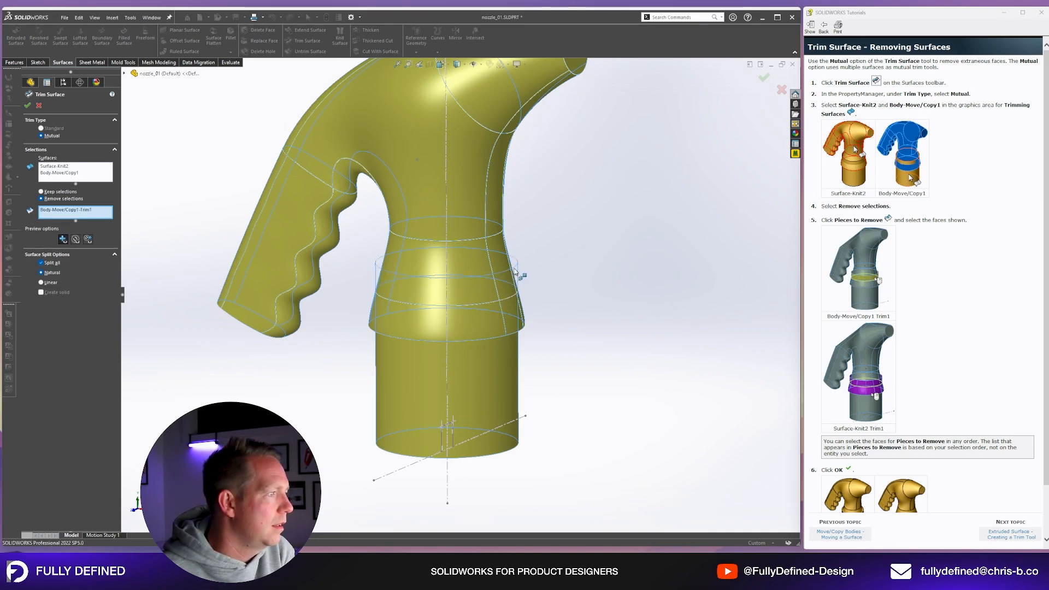
{"action": "left_click", "coordinate": [523, 321]}
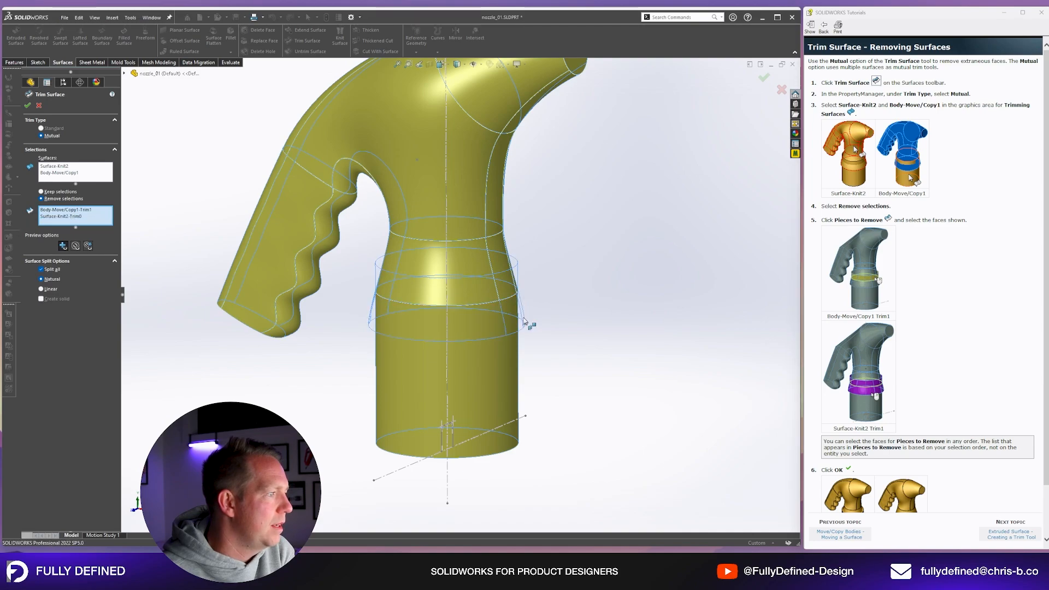
{"action": "scroll", "coordinate": [480, 319], "scroll_direction": "down", "scroll_amount": 4}
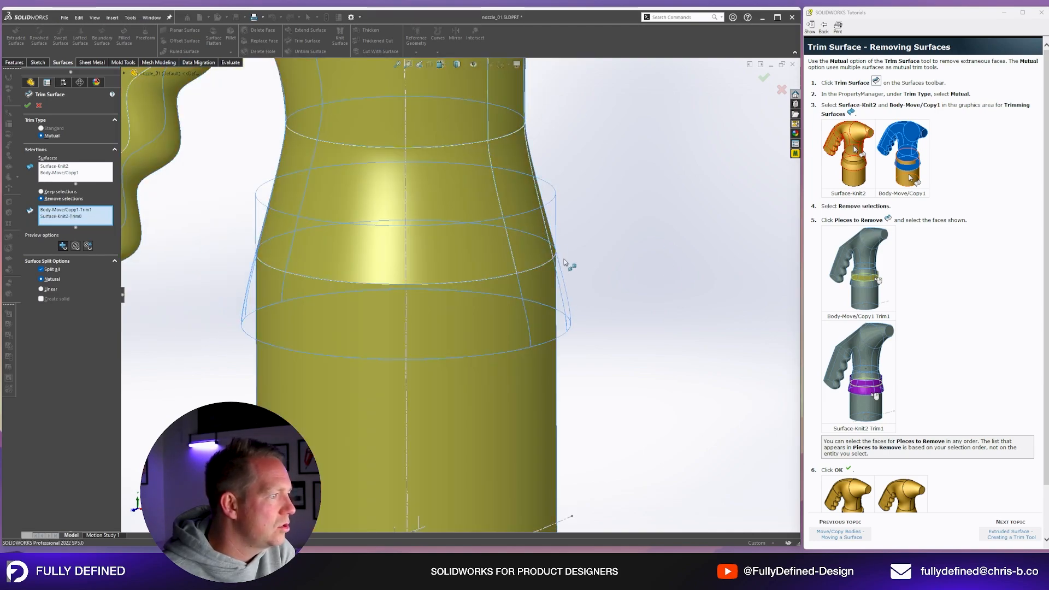
{"action": "scroll", "coordinate": [594, 274], "scroll_direction": "up", "scroll_amount": 3}
{"action": "scroll", "coordinate": [870, 383], "scroll_direction": "down", "scroll_amount": 2}
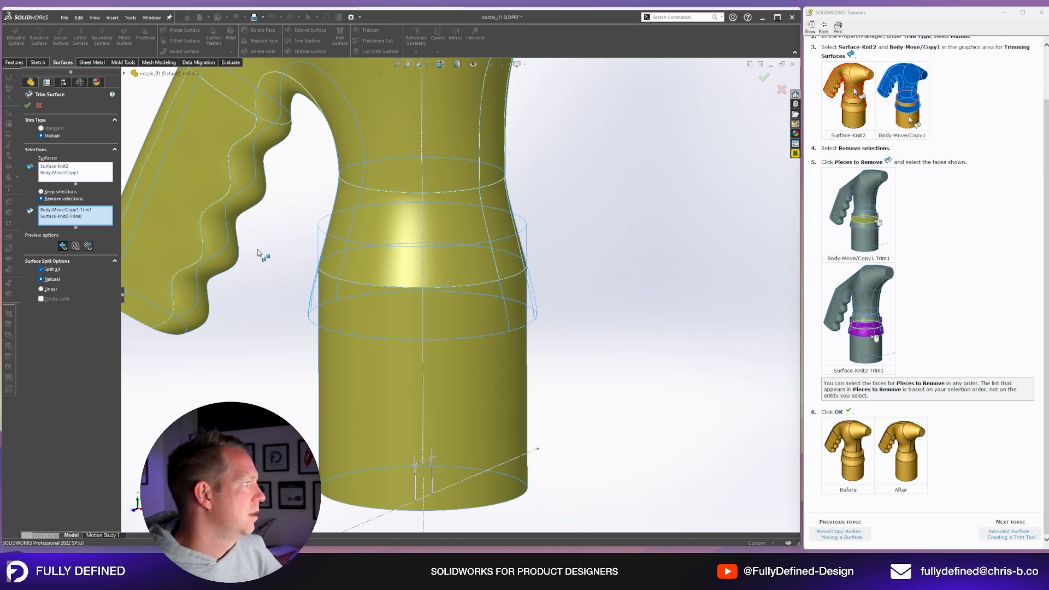
{"action": "left_click", "coordinate": [28, 106]}
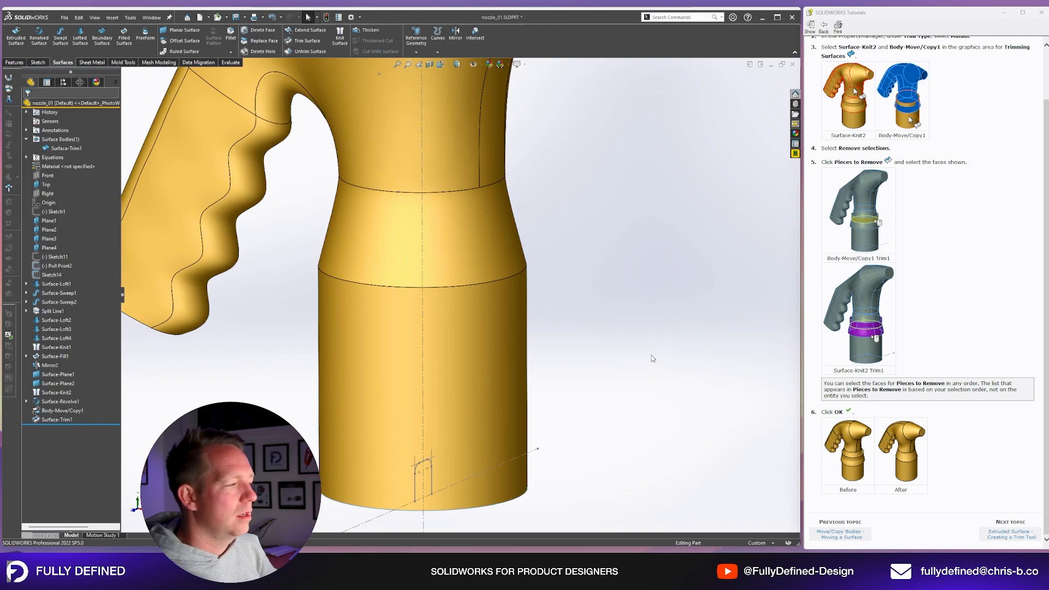
Step: Inspect the Surface-Trim1 feature and the cylindrical base face of the trimmed nozzle
{"action": "left_click", "coordinate": [57, 419]}
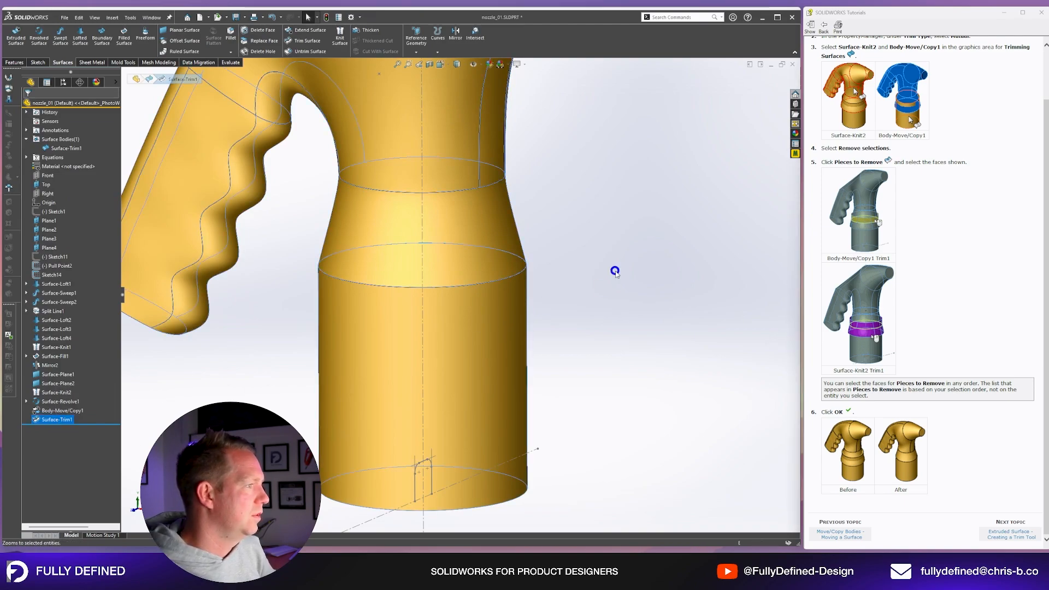
{"action": "left_click", "coordinate": [616, 273]}
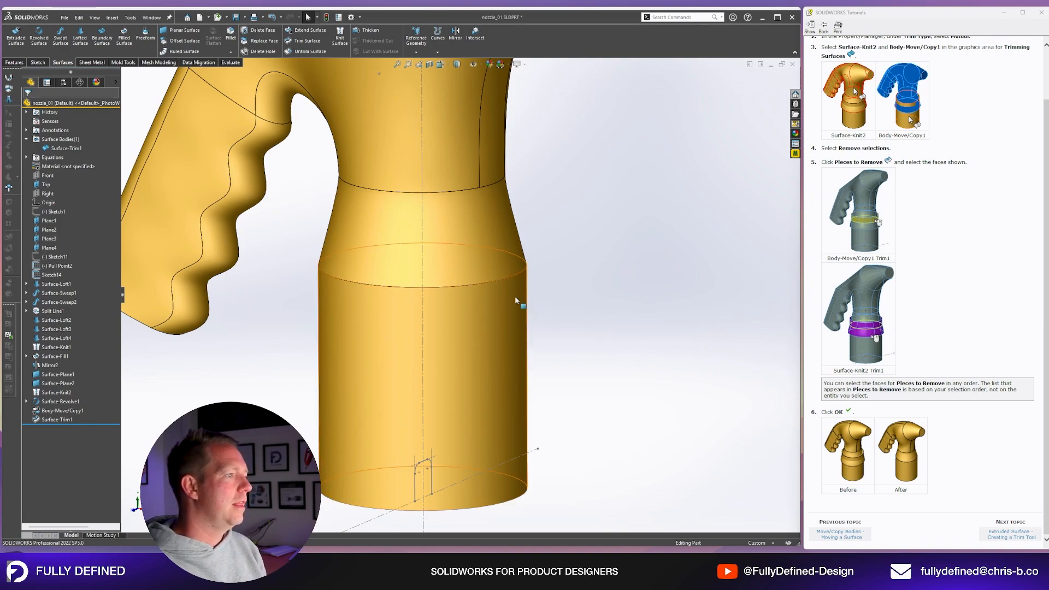
{"action": "left_click", "coordinate": [474, 264]}
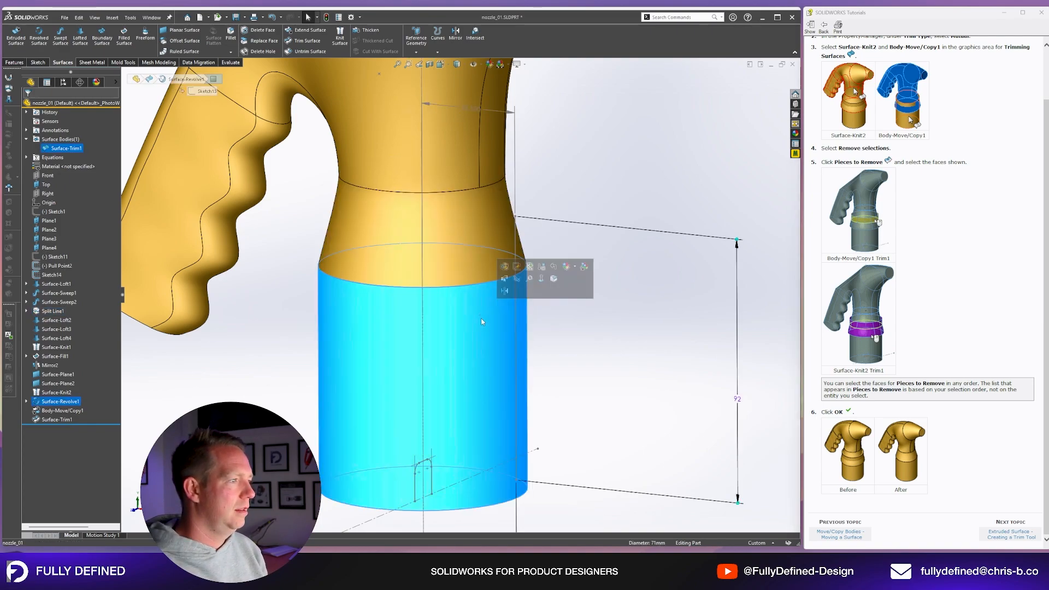
{"action": "left_click", "coordinate": [584, 370]}
Step: Open the tutorial's Extruded Surface topic, examine the notch sketch at the nozzle base and locate the Extruded Surface command
{"action": "left_click", "coordinate": [1011, 534]}
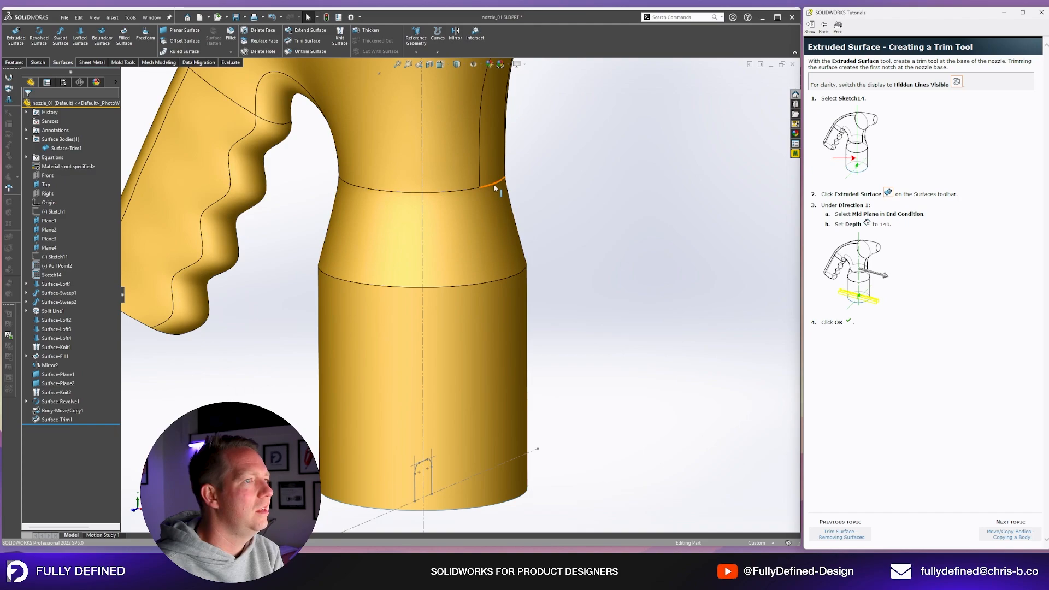
{"action": "scroll", "coordinate": [508, 412], "scroll_direction": "up", "scroll_amount": 4}
{"action": "scroll", "coordinate": [452, 441], "scroll_direction": "down", "scroll_amount": 4}
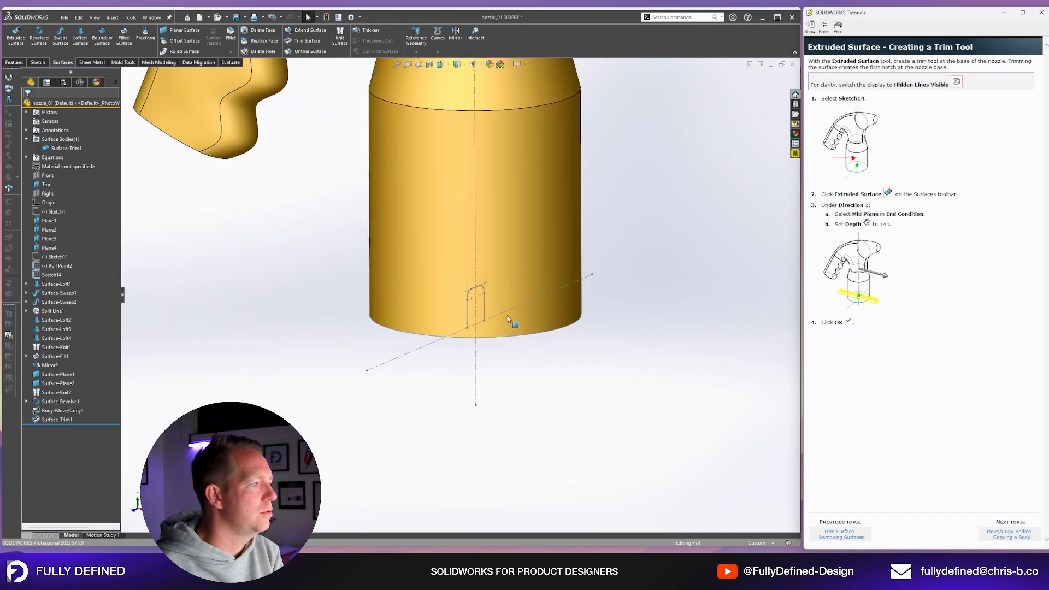
{"action": "middle_click_drag", "start_coordinate": [535, 306], "coordinate": [793, 208]}
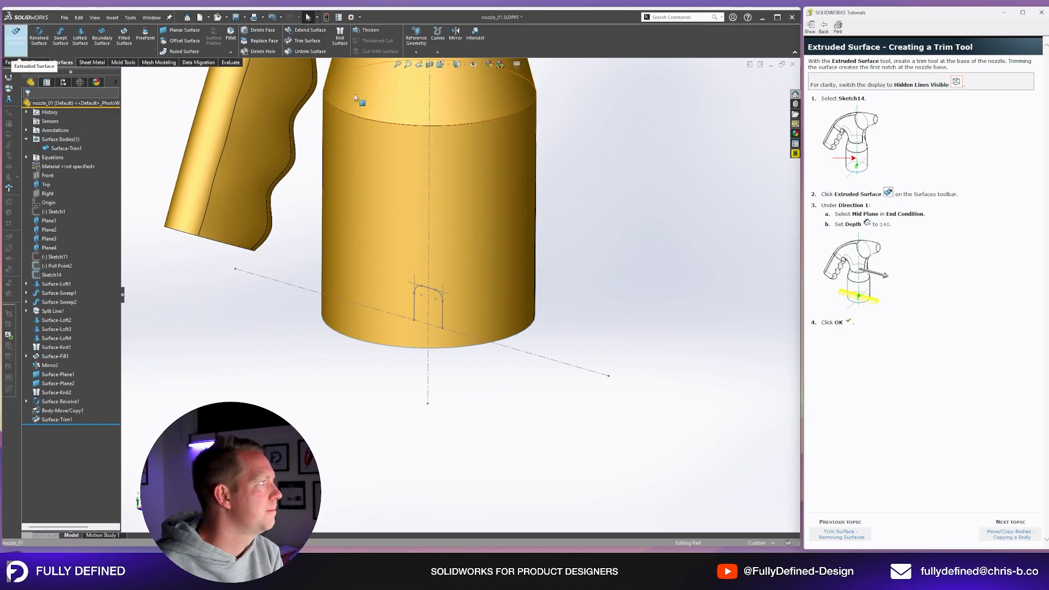
{"action": "left_click", "coordinate": [17, 36]}
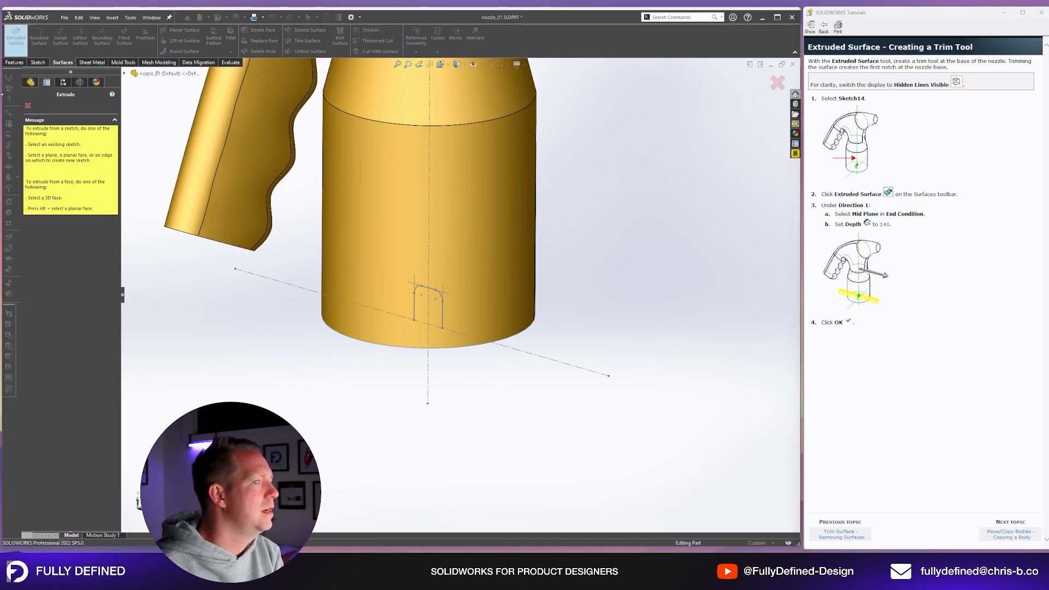
{"action": "left_click", "coordinate": [28, 105]}
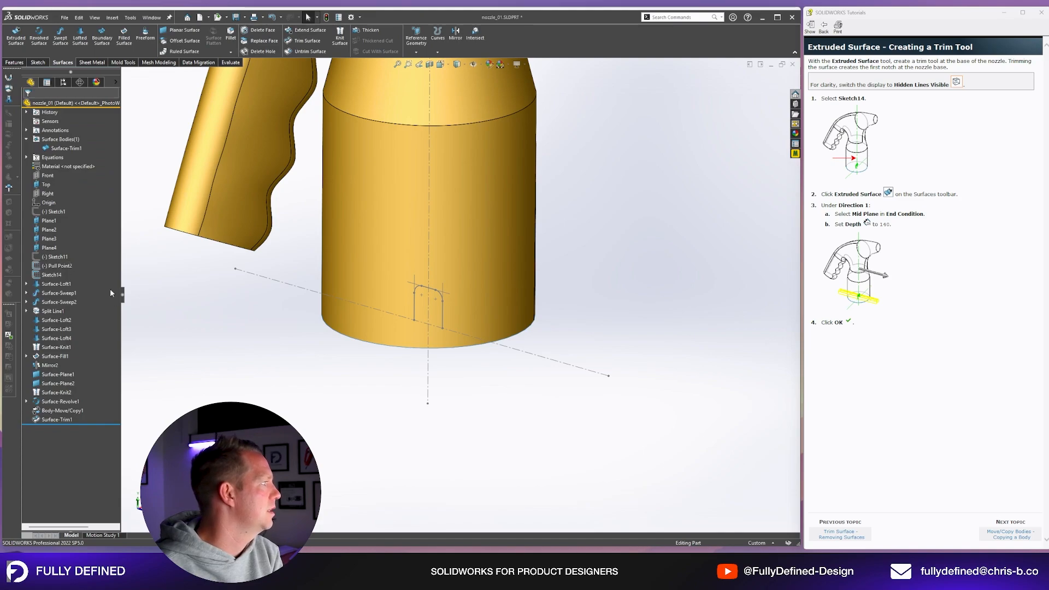
Step: Extrude Sketch14 as a surface with a Mid Plane end condition and a depth of 140 mm
{"action": "left_click", "coordinate": [51, 274]}
{"action": "scroll", "coordinate": [295, 370], "scroll_direction": "down", "scroll_amount": 1}
{"action": "middle_click_drag", "start_coordinate": [382, 375], "coordinate": [358, 374]}
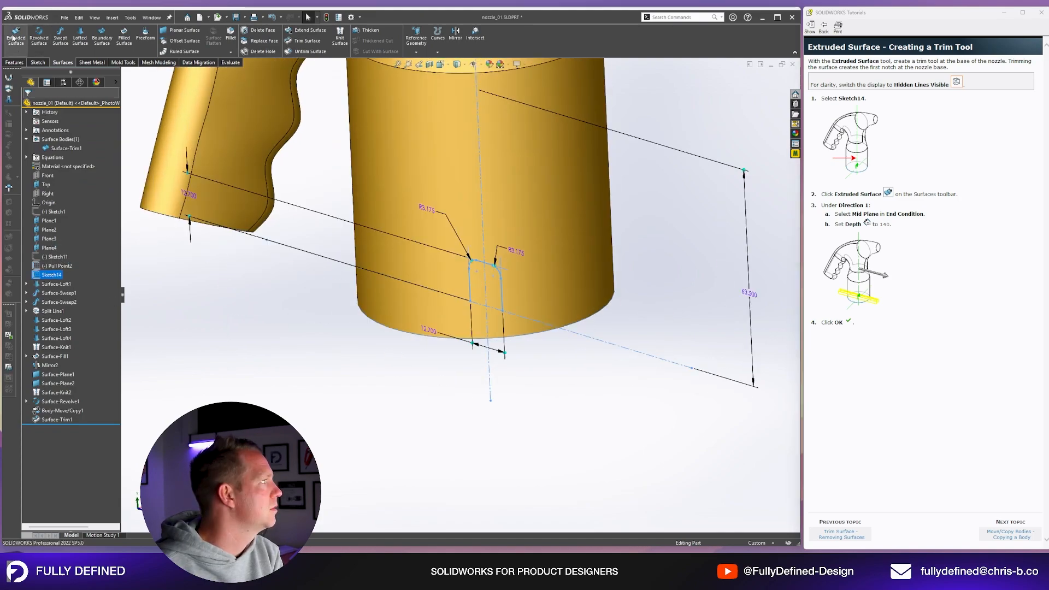
{"action": "left_click", "coordinate": [15, 35]}
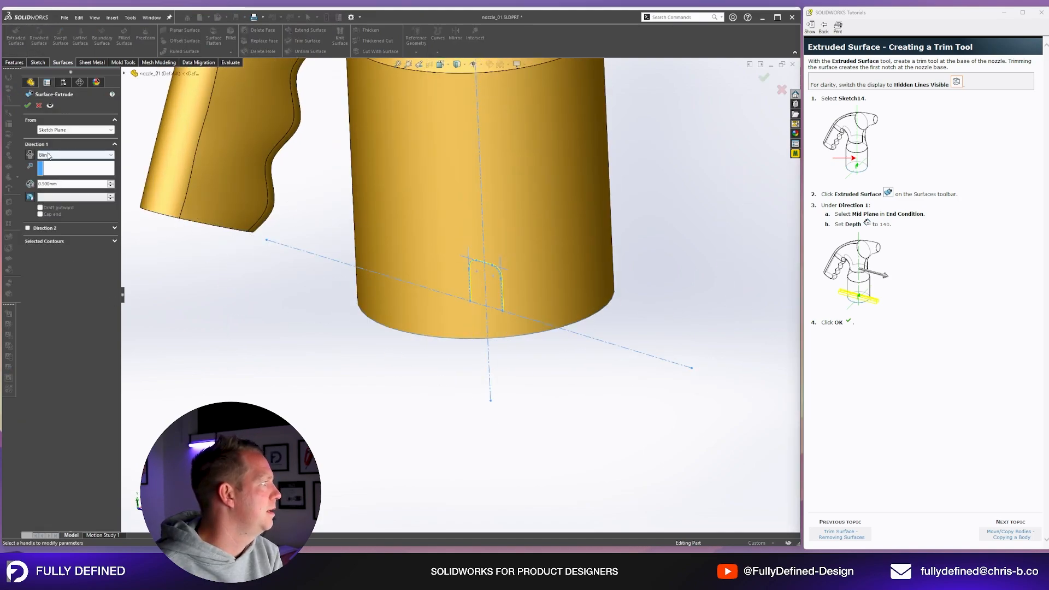
{"action": "left_click", "coordinate": [48, 154]}
{"action": "left_click", "coordinate": [62, 190]}
{"action": "type", "text": "140"}
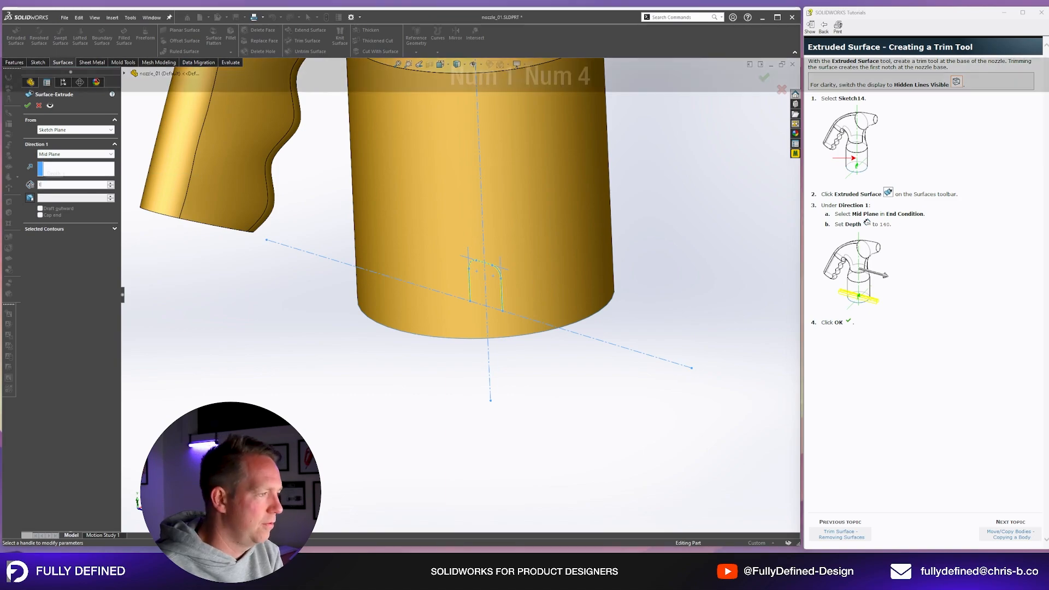
{"action": "key", "text": "Return"}
{"action": "middle_click_drag", "start_coordinate": [424, 346], "coordinate": [445, 370]}
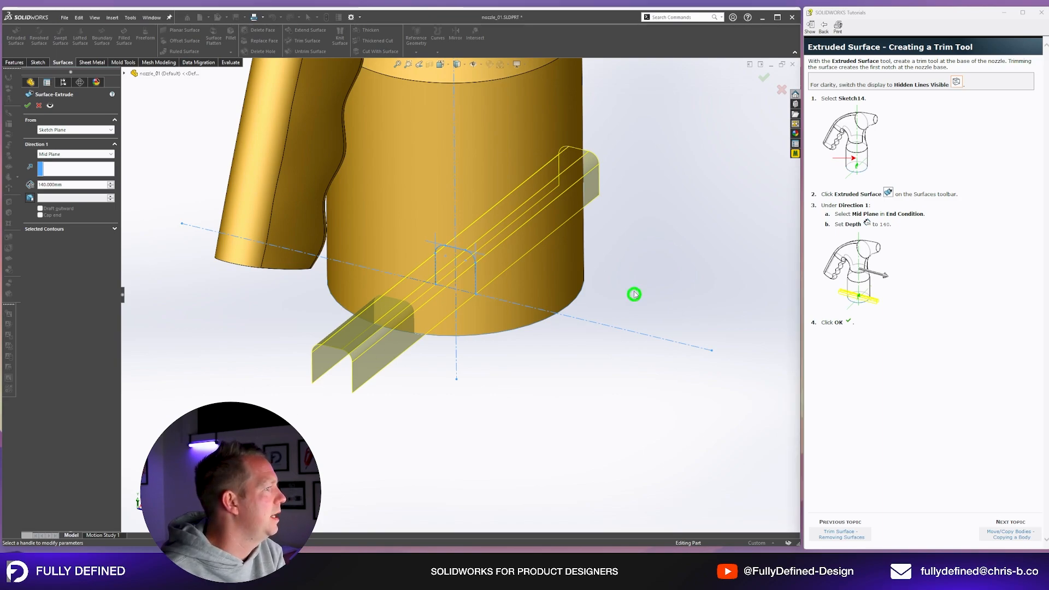
{"action": "mouse_move", "coordinate": [634, 295]}
{"action": "middle_mouse_down"}
{"action": "mouse_move", "coordinate": [571, 241]}
{"action": "mouse_move", "coordinate": [557, 276]}
{"action": "mouse_move", "coordinate": [622, 287]}
{"action": "middle_mouse_up"}
{"action": "scroll", "coordinate": [621, 287], "scroll_direction": "down", "scroll_amount": 1}
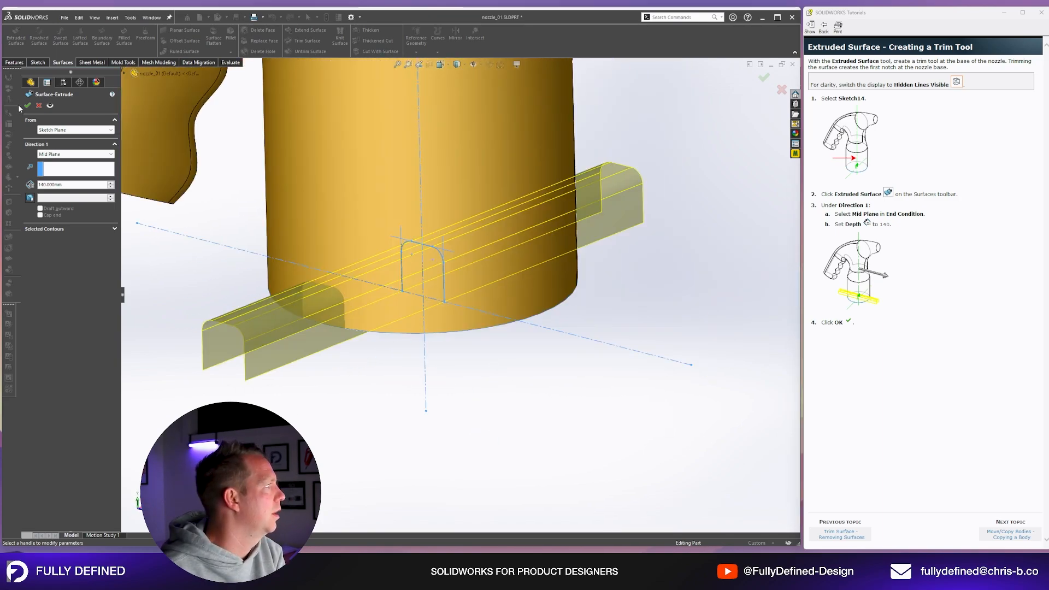
{"action": "left_click", "coordinate": [27, 105]}
Step: Open the tutorial's Copying a Body topic and set up a Move/Copy Body of Surface-Extrude1 with Copy enabled
{"action": "left_click", "coordinate": [1011, 534]}
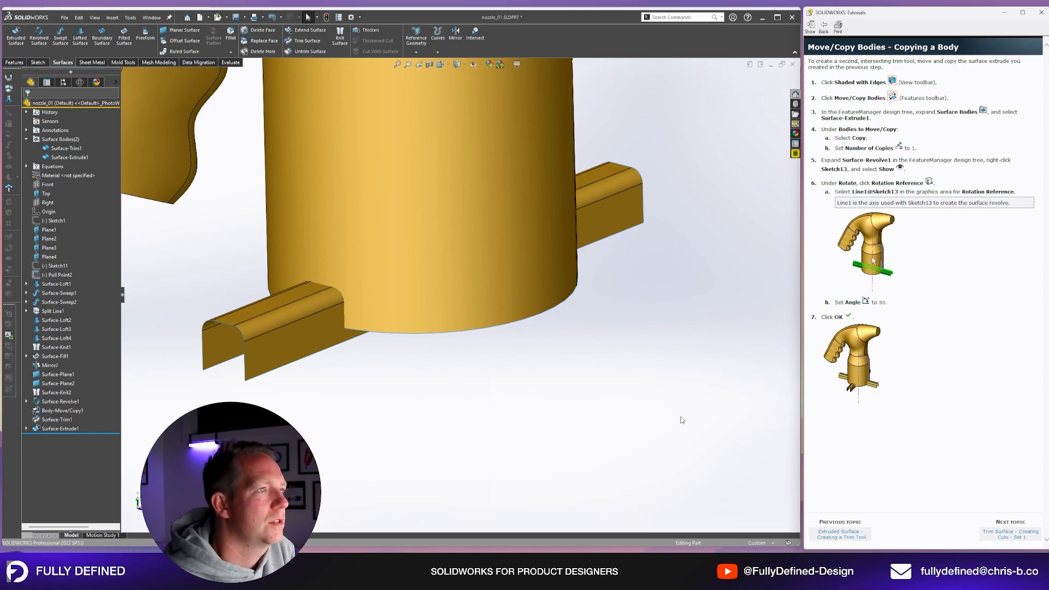
{"action": "key", "text": "alt+m"}
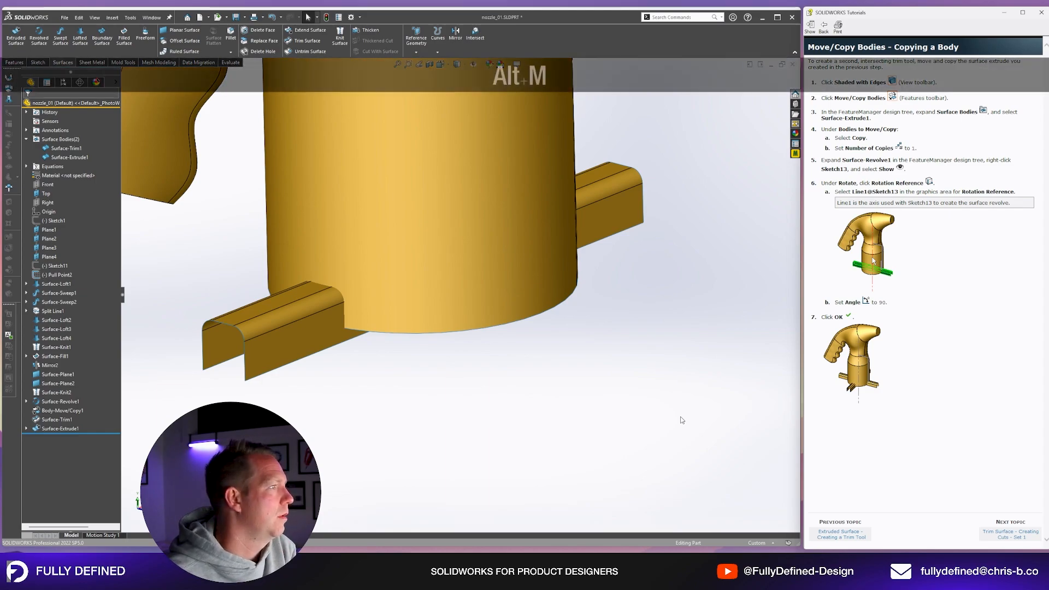
{"action": "scroll", "coordinate": [485, 375], "scroll_direction": "up", "scroll_amount": 3}
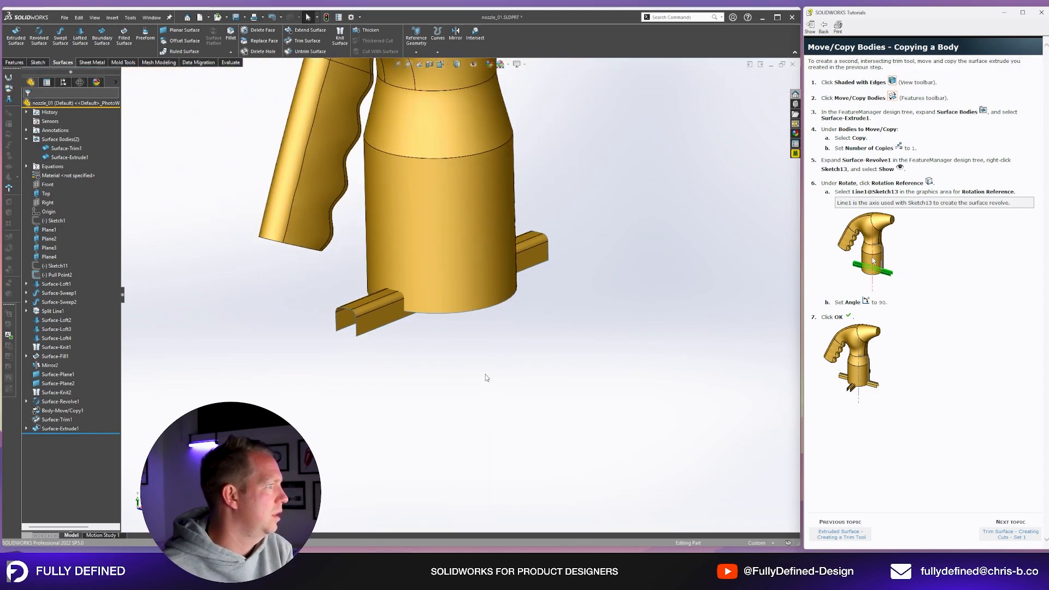
{"action": "scroll", "coordinate": [255, 350], "scroll_direction": "down", "scroll_amount": 5}
{"action": "key", "text": "alt+m"}
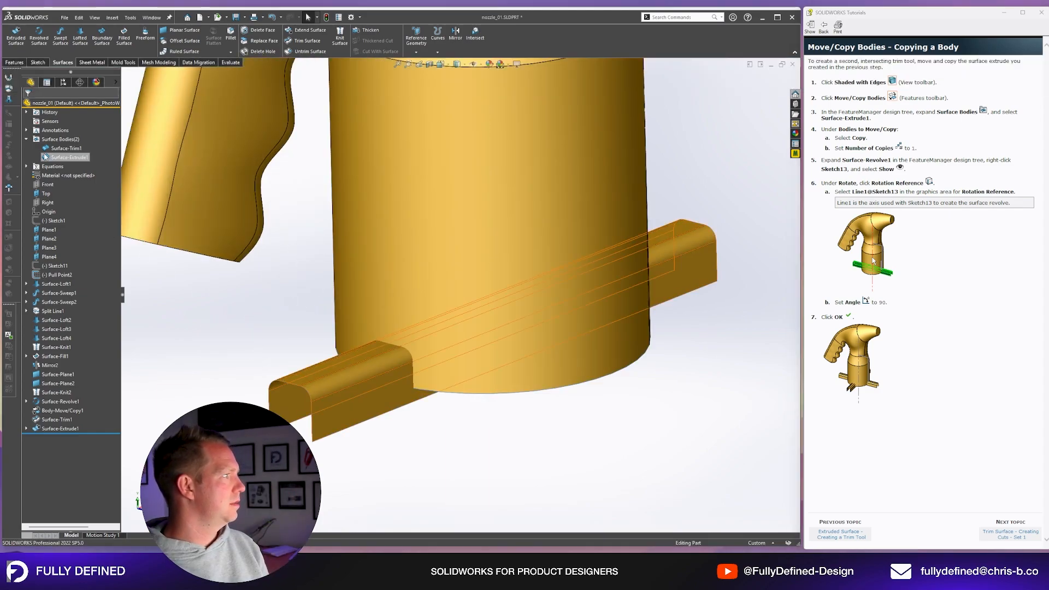
{"action": "key", "text": "alt+m"}
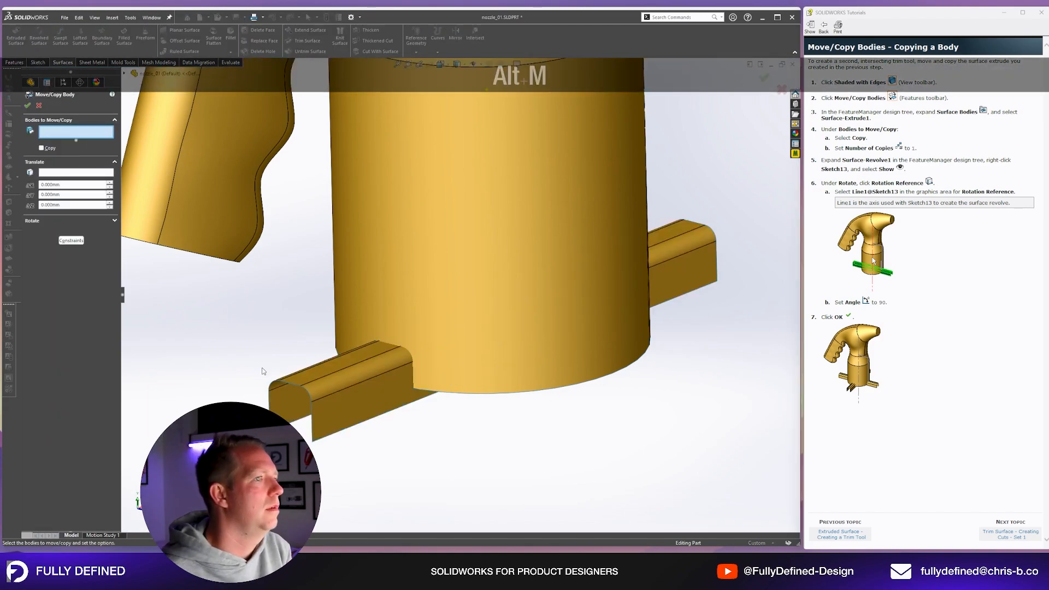
{"action": "left_click", "coordinate": [315, 408]}
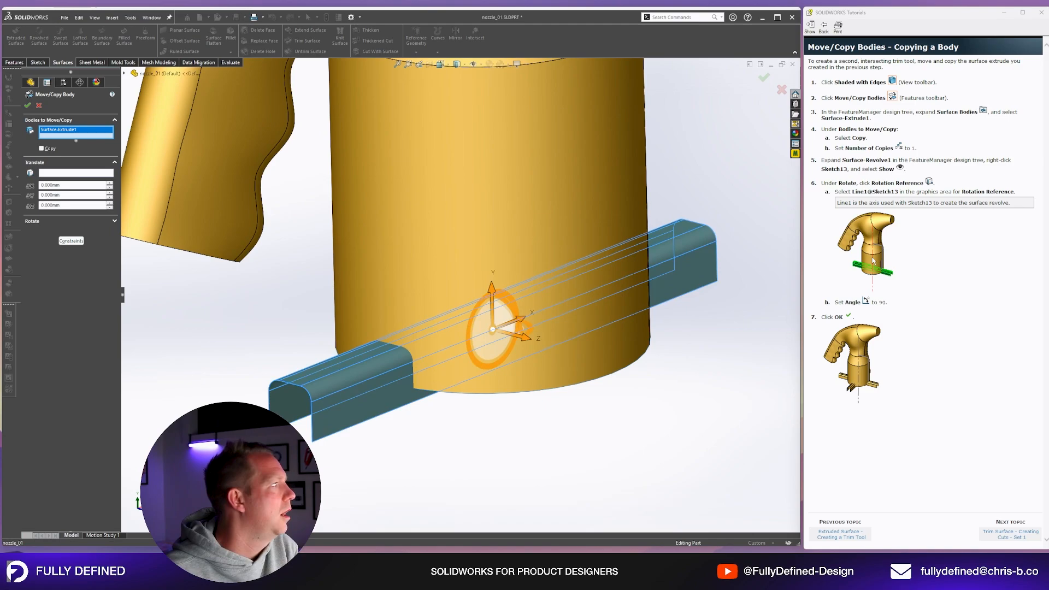
{"action": "left_click", "coordinate": [49, 148]}
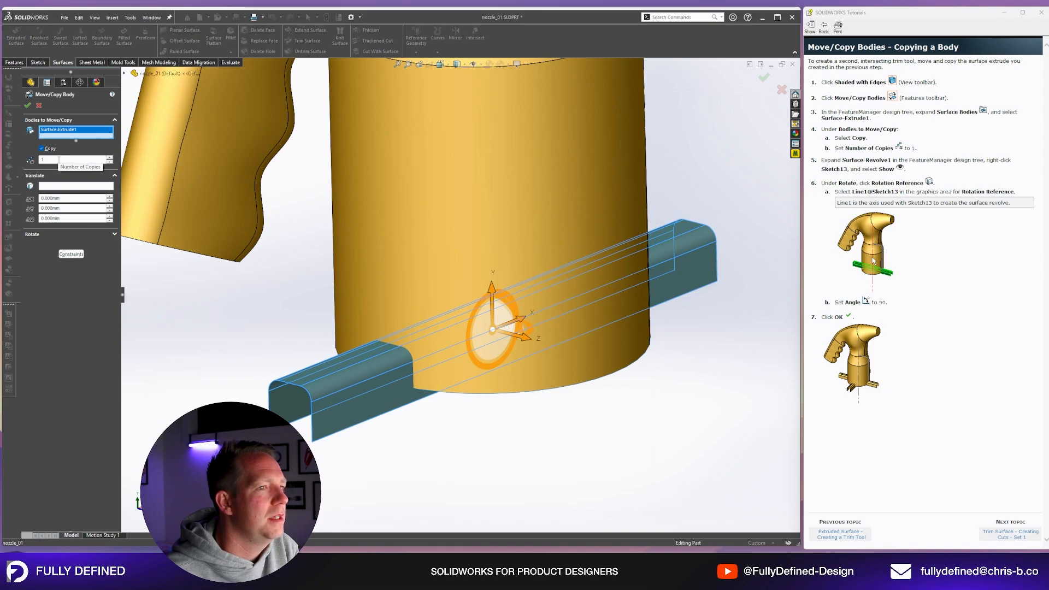
Step: Expand the features in the design tree and show Sketch13 under Surface-Revolve1 as the axis for the rotation
{"action": "left_click", "coordinate": [126, 73]}
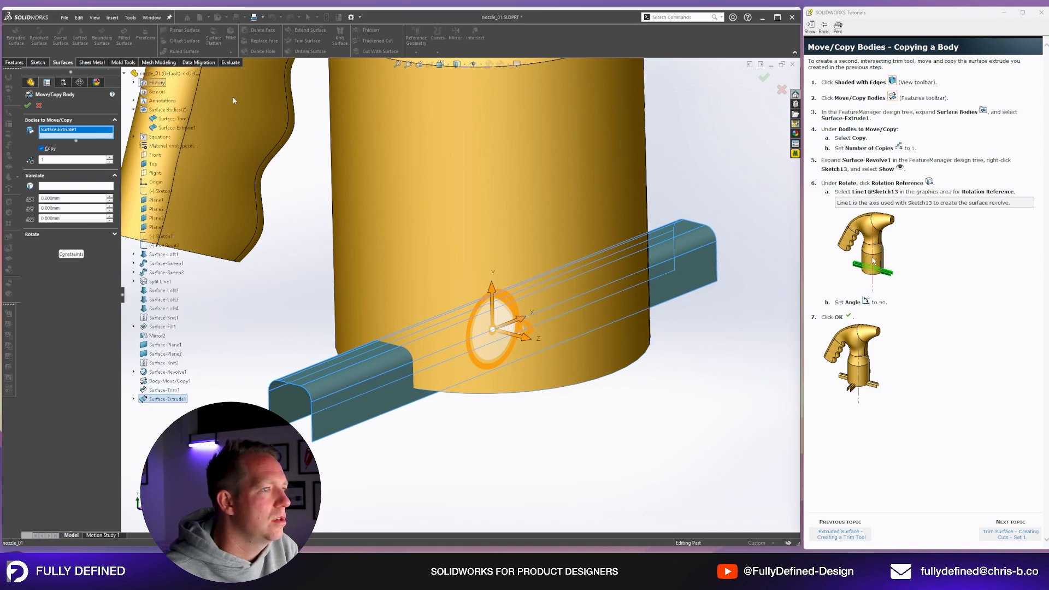
{"action": "scroll", "coordinate": [498, 147], "scroll_direction": "up", "scroll_amount": 3}
{"action": "scroll", "coordinate": [498, 147], "scroll_direction": "up", "scroll_amount": 4}
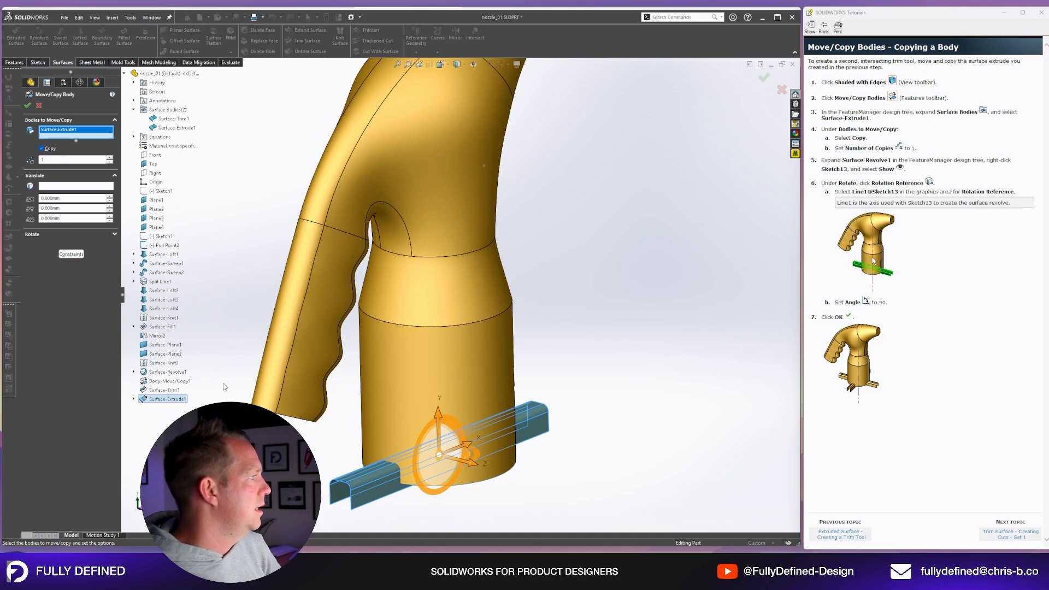
{"action": "left_click", "coordinate": [133, 254]}
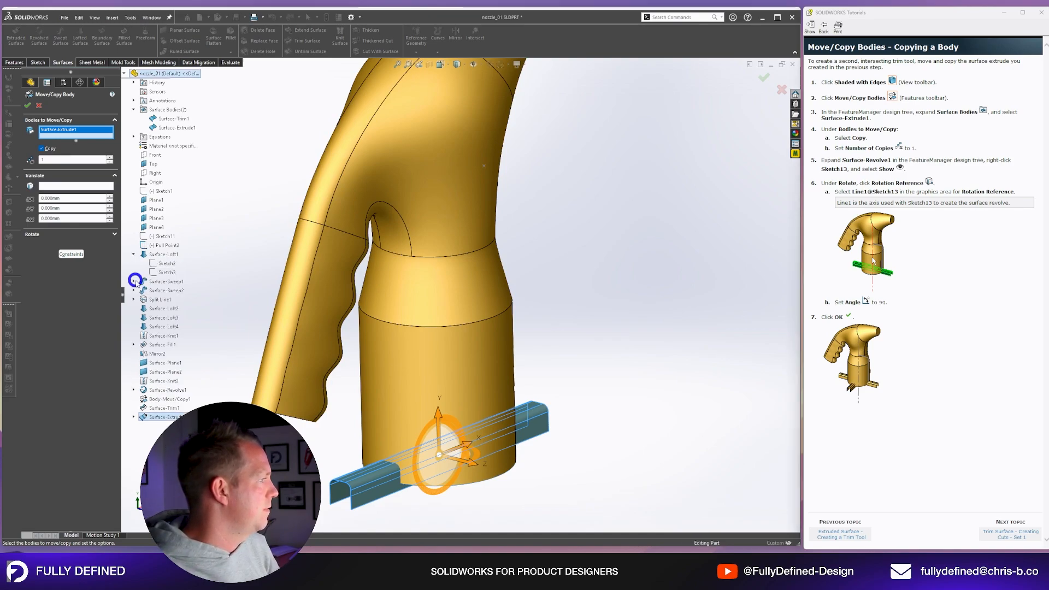
{"action": "left_click", "coordinate": [134, 281]}
{"action": "left_click", "coordinate": [133, 317]}
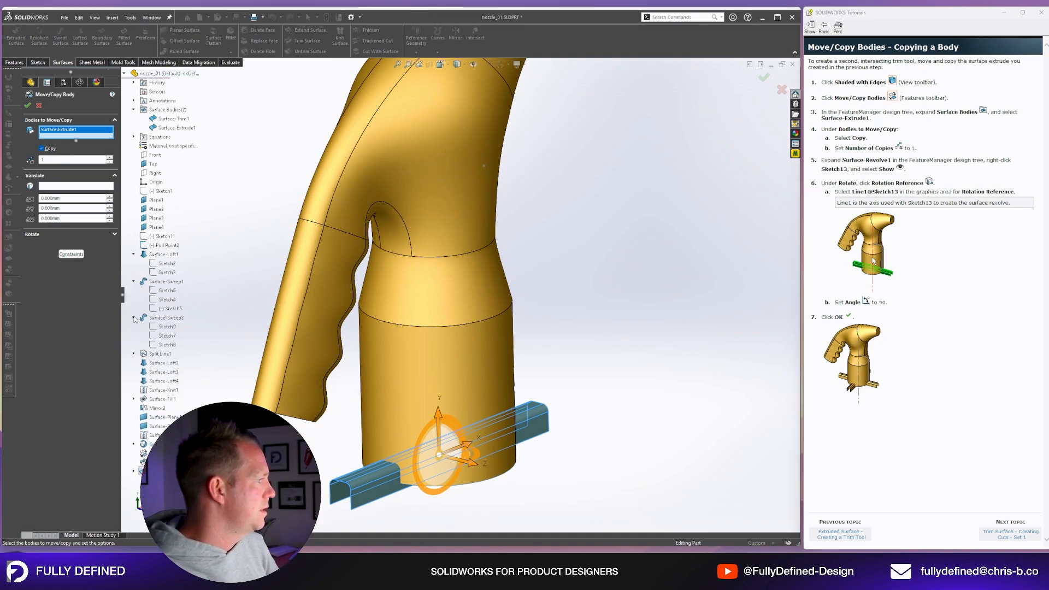
{"action": "left_click", "coordinate": [133, 354]}
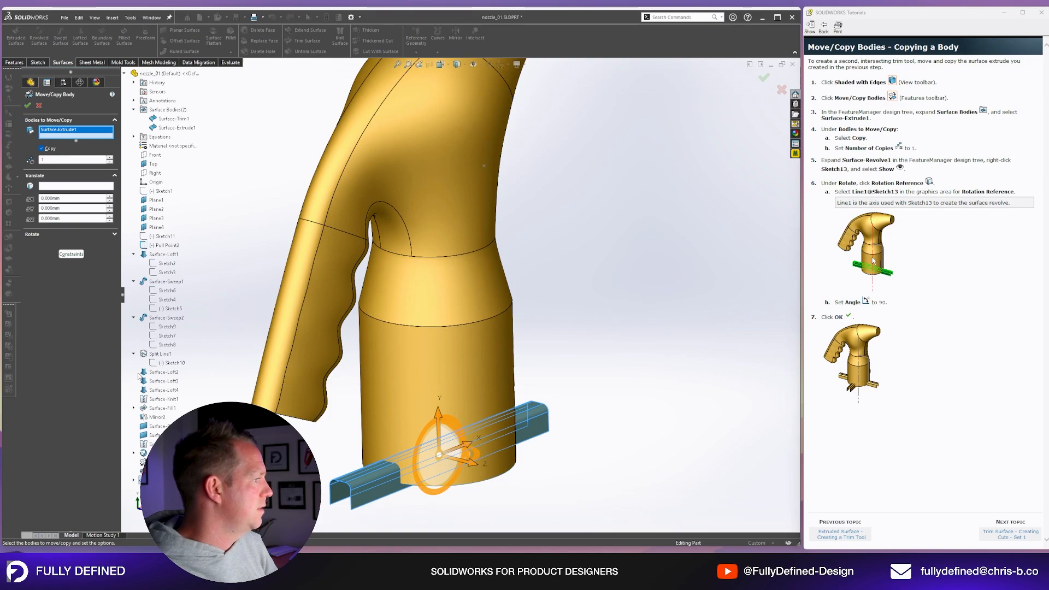
{"action": "left_click", "coordinate": [133, 407]}
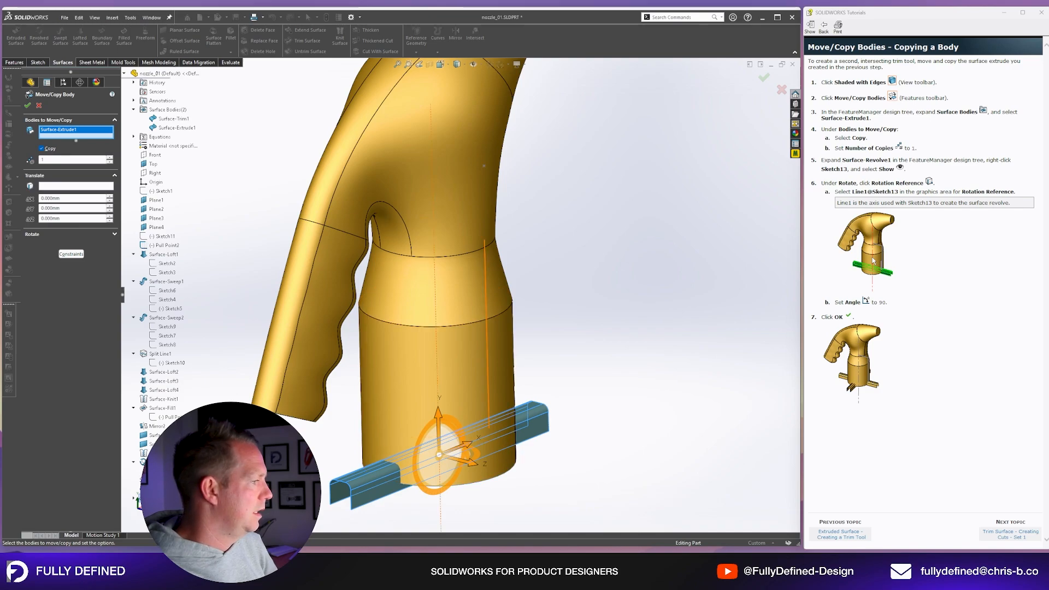
{"action": "key", "text": "shift+c"}
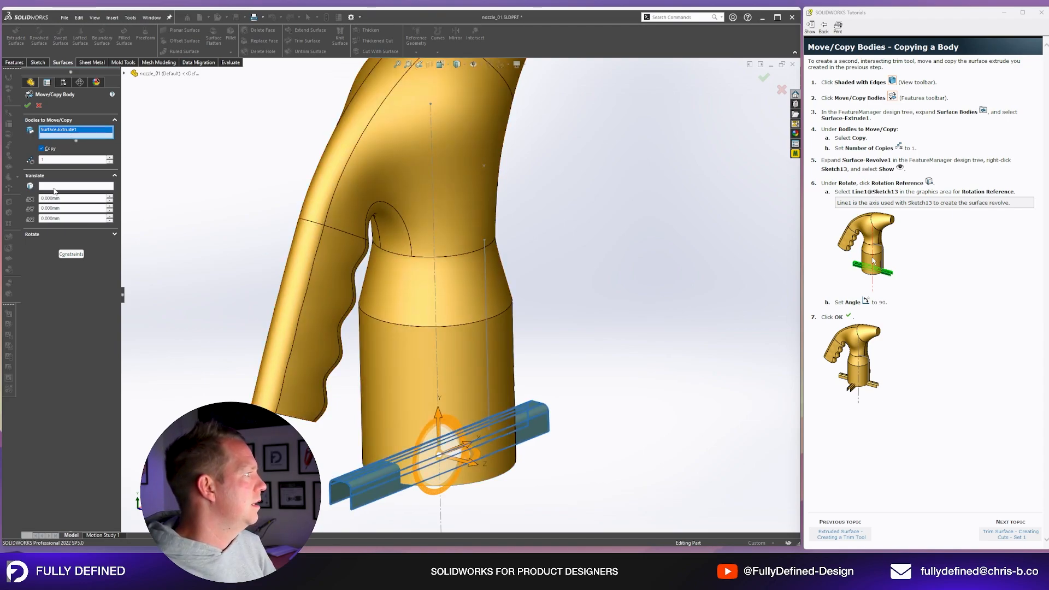
Step: Rotate the copied surface 90 degrees about Line1@Sketch13 and complete the body copy
{"action": "left_click", "coordinate": [61, 234]}
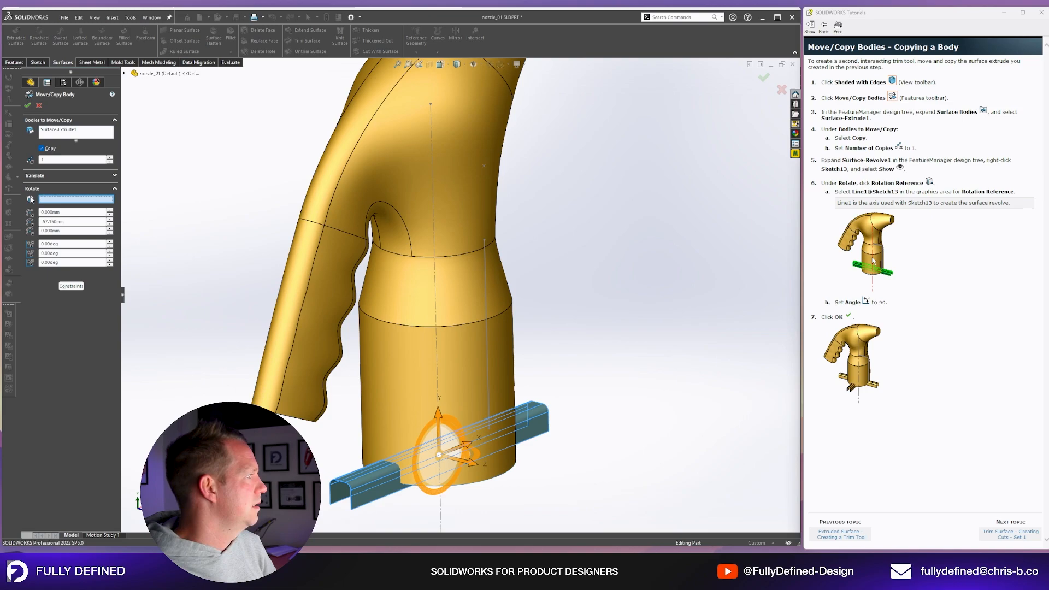
{"action": "left_click", "coordinate": [432, 302]}
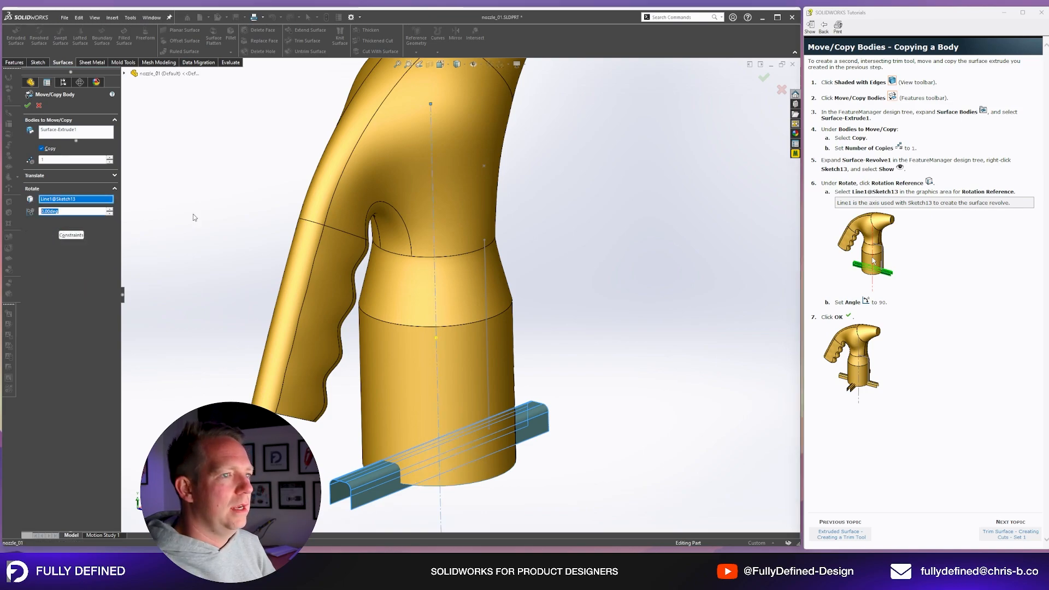
{"action": "type", "text": "90"}
{"action": "key", "text": "Return"}
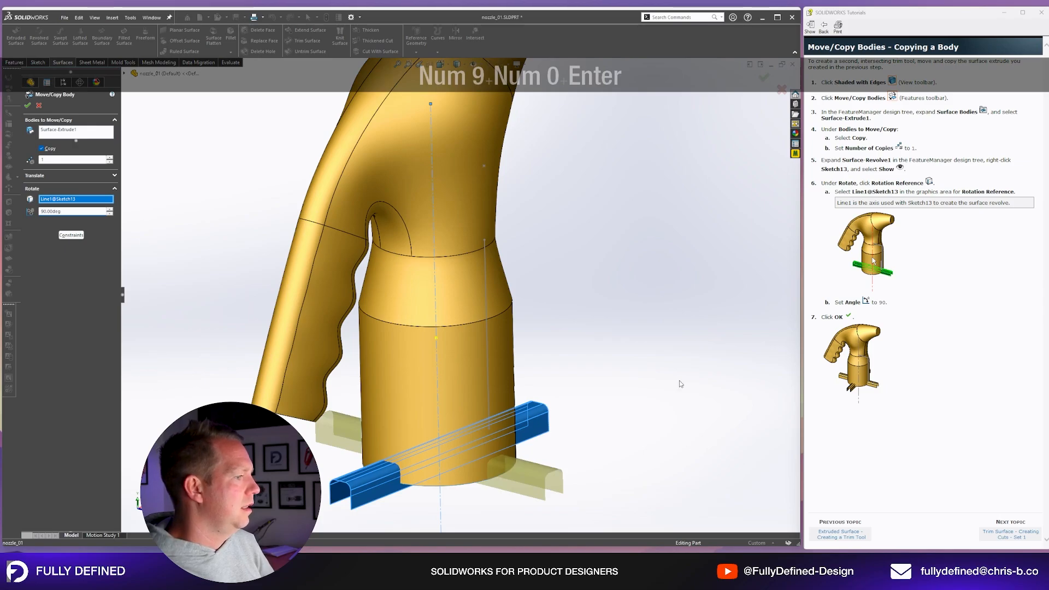
{"action": "scroll", "coordinate": [683, 413], "scroll_direction": "up", "scroll_amount": 2}
{"action": "scroll", "coordinate": [480, 442], "scroll_direction": "down", "scroll_amount": 5}
{"action": "middle_click_drag", "start_coordinate": [474, 427], "coordinate": [491, 396]}
{"action": "left_click", "coordinate": [27, 105]}
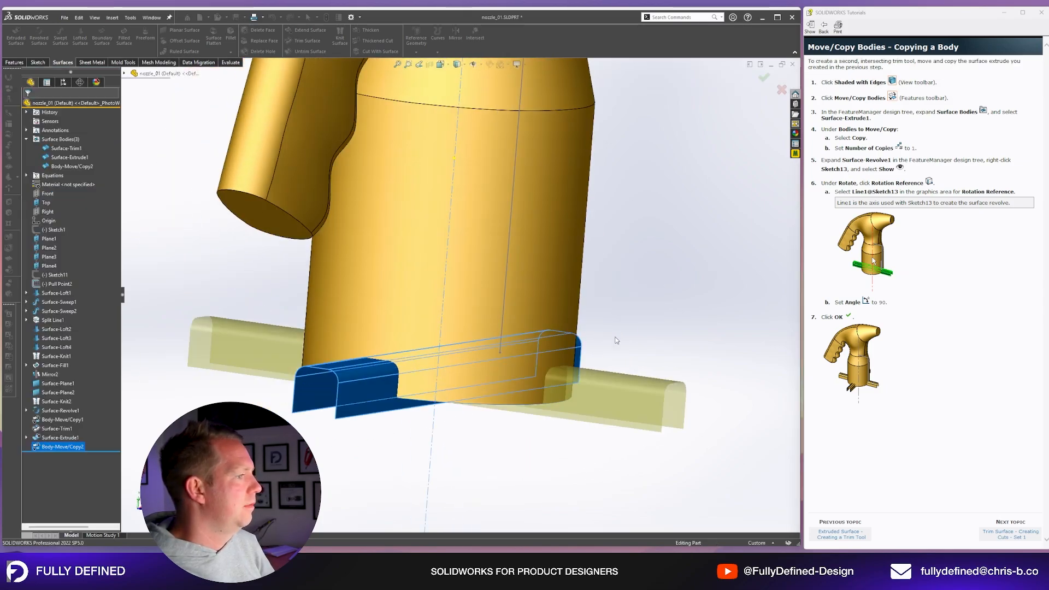
{"action": "middle_click_drag", "start_coordinate": [617, 340], "coordinate": [598, 437]}
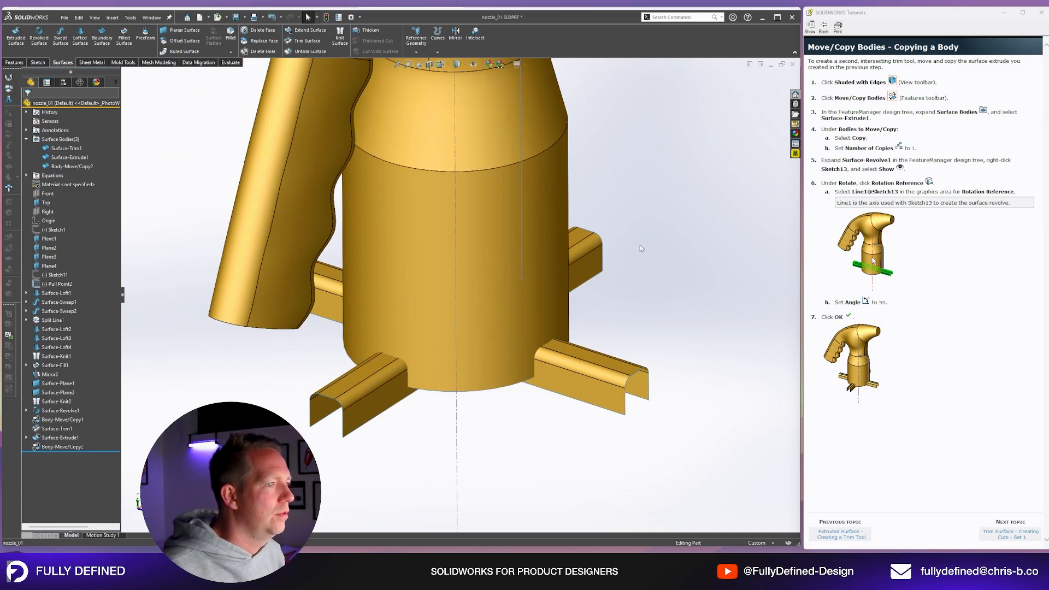
Step: Open the tutorial's Creating Cuts - Set 1 topic and set up a Standard surface trim with Body-Move/Copy2 as trim tool
{"action": "left_click", "coordinate": [1011, 533]}
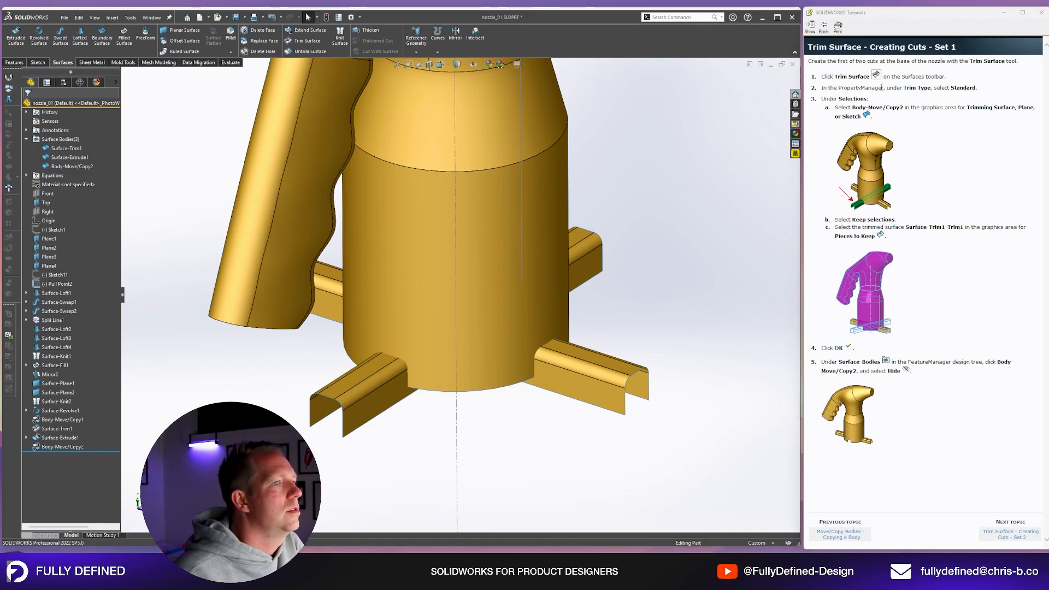
{"action": "left_click", "coordinate": [307, 40]}
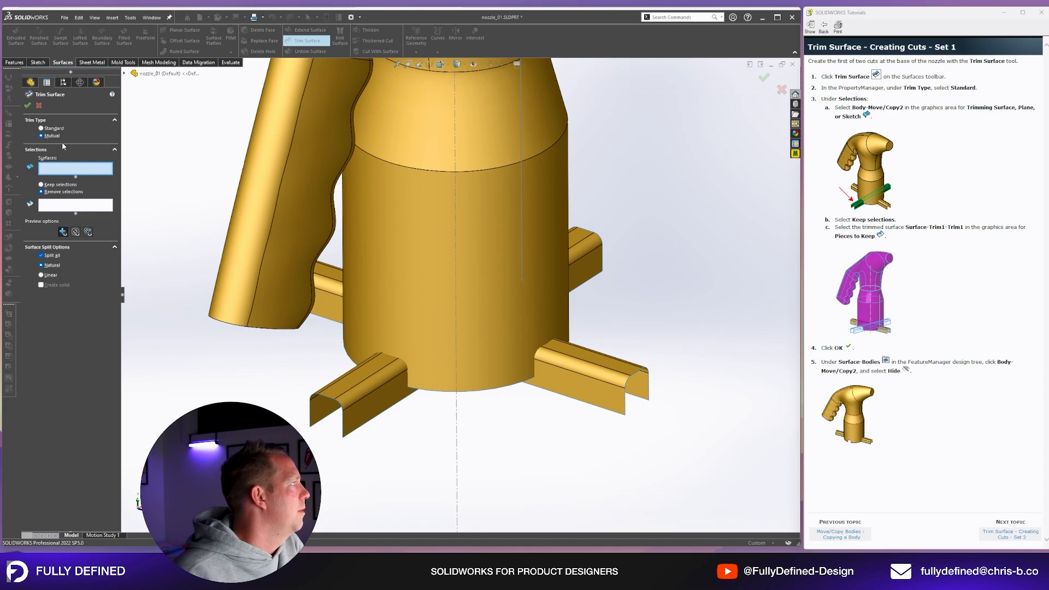
{"action": "left_click", "coordinate": [52, 137]}
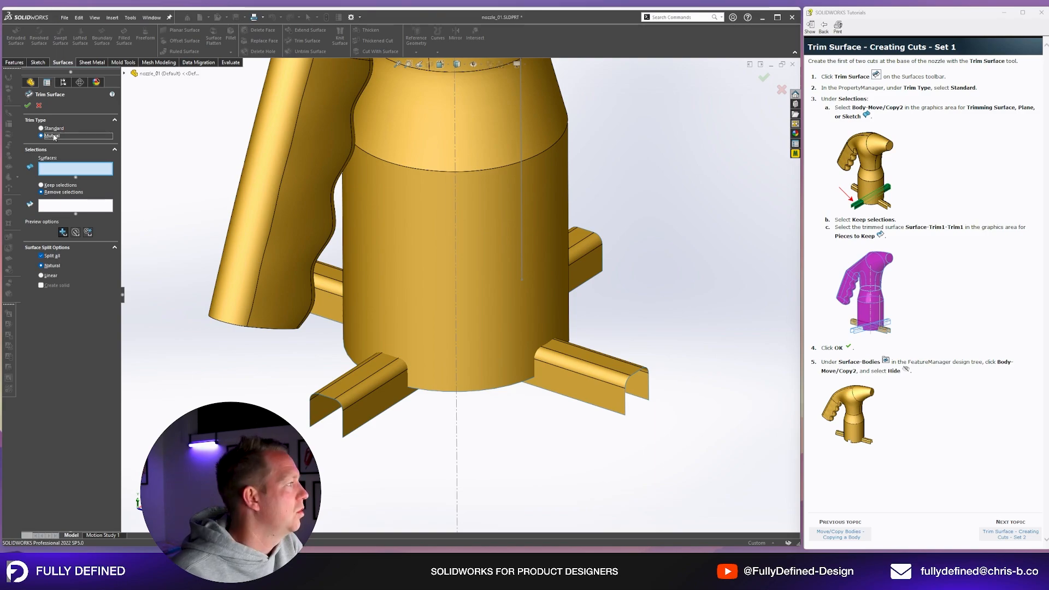
{"action": "left_click", "coordinate": [53, 129]}
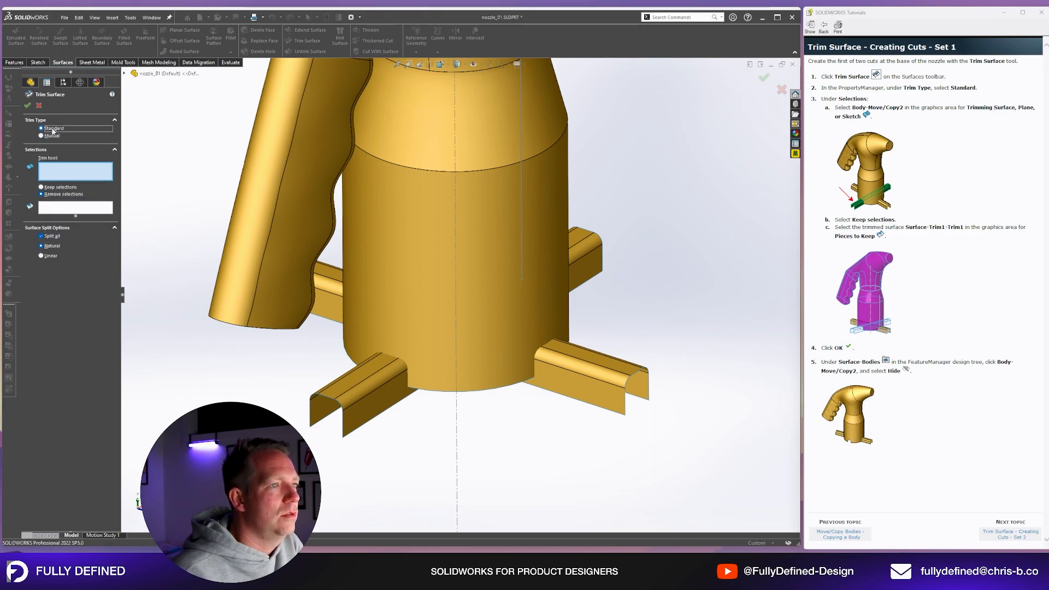
{"action": "scroll", "coordinate": [670, 271], "scroll_direction": "up", "scroll_amount": 5}
{"action": "middle_click_drag", "start_coordinate": [670, 270], "coordinate": [443, 420]}
{"action": "left_click", "coordinate": [432, 418]}
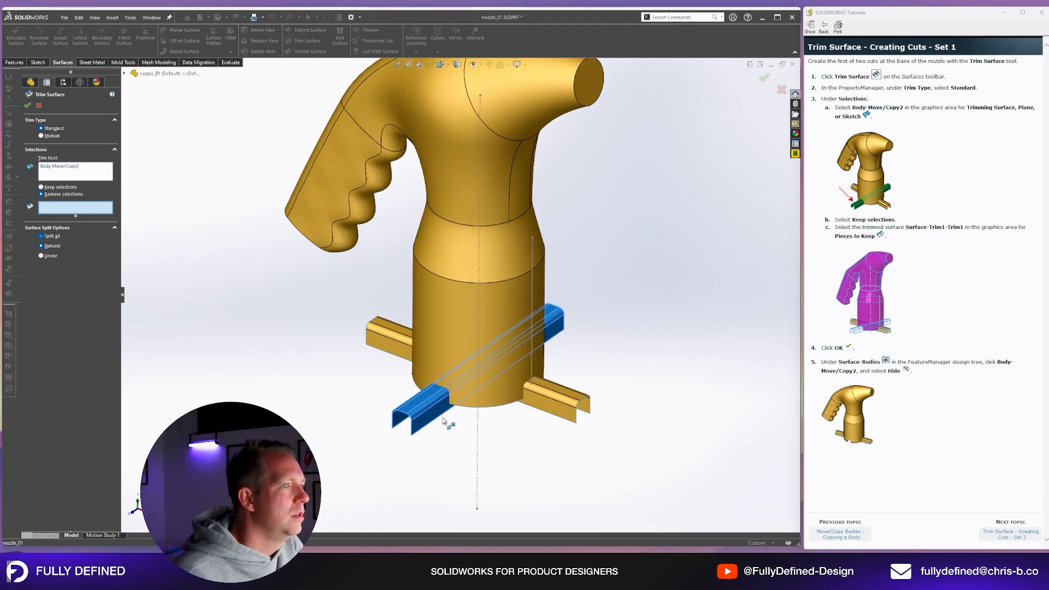
{"action": "middle_click_drag", "start_coordinate": [444, 420], "coordinate": [446, 444]}
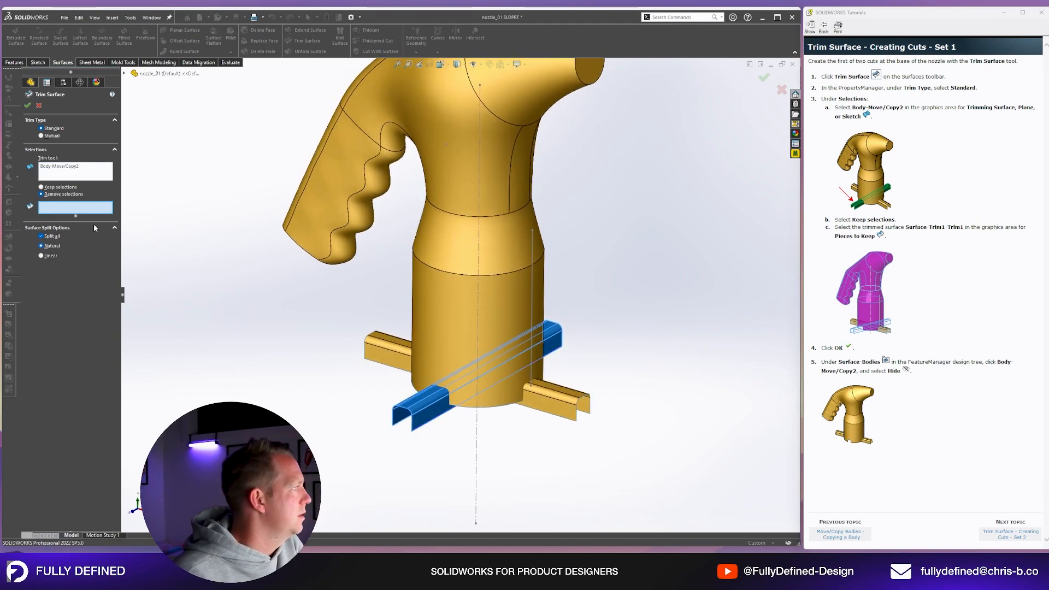
Step: Complete the trim with Keep selections, keeping the main nozzle body Surface-Trim1-Trim1
{"action": "left_click", "coordinate": [63, 188]}
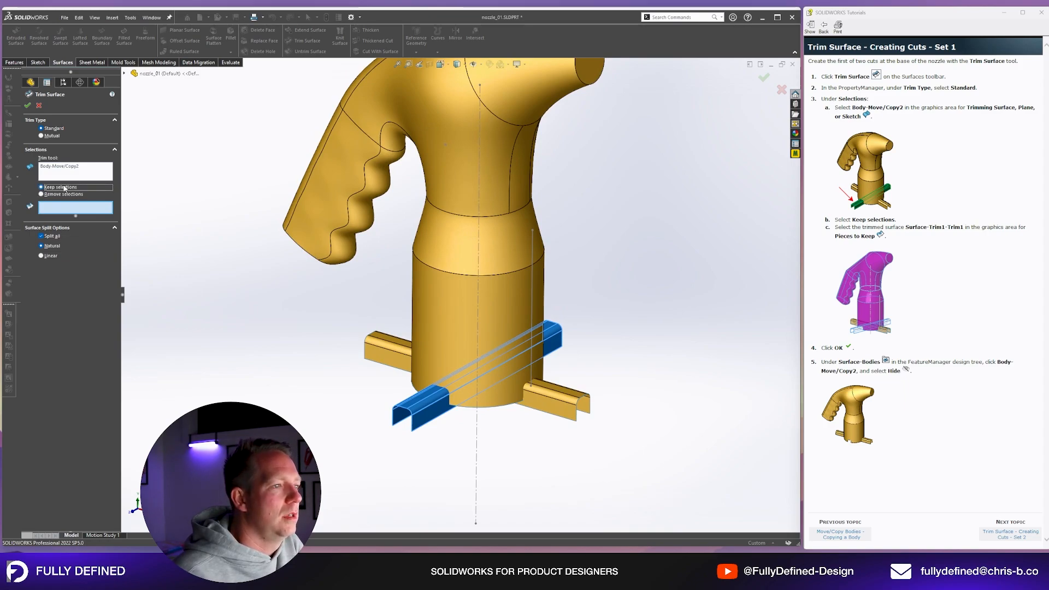
{"action": "left_click", "coordinate": [69, 209]}
{"action": "left_click", "coordinate": [518, 309]}
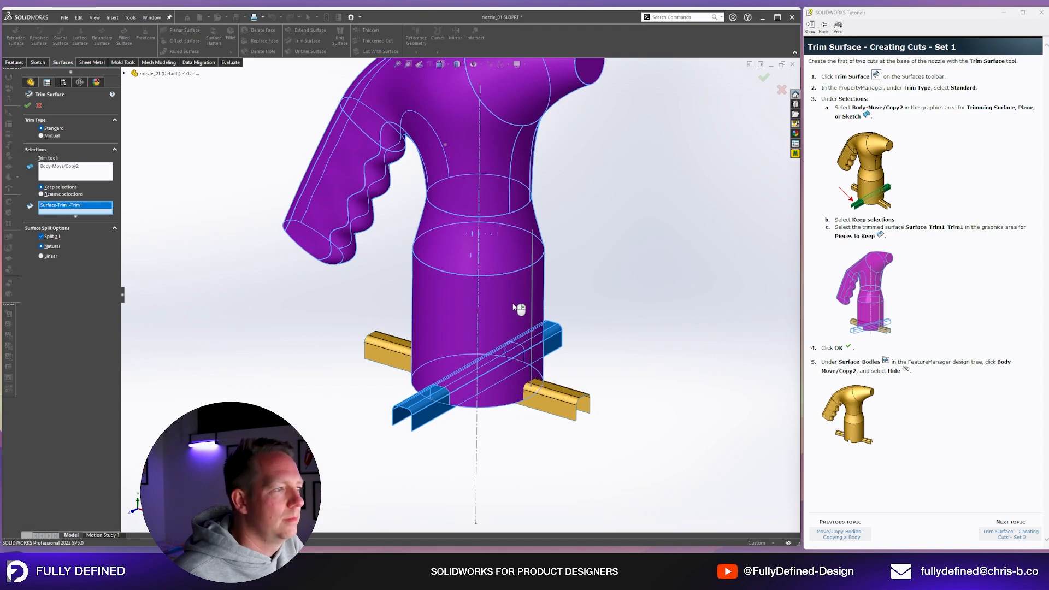
{"action": "right_click", "coordinate": [518, 308]}
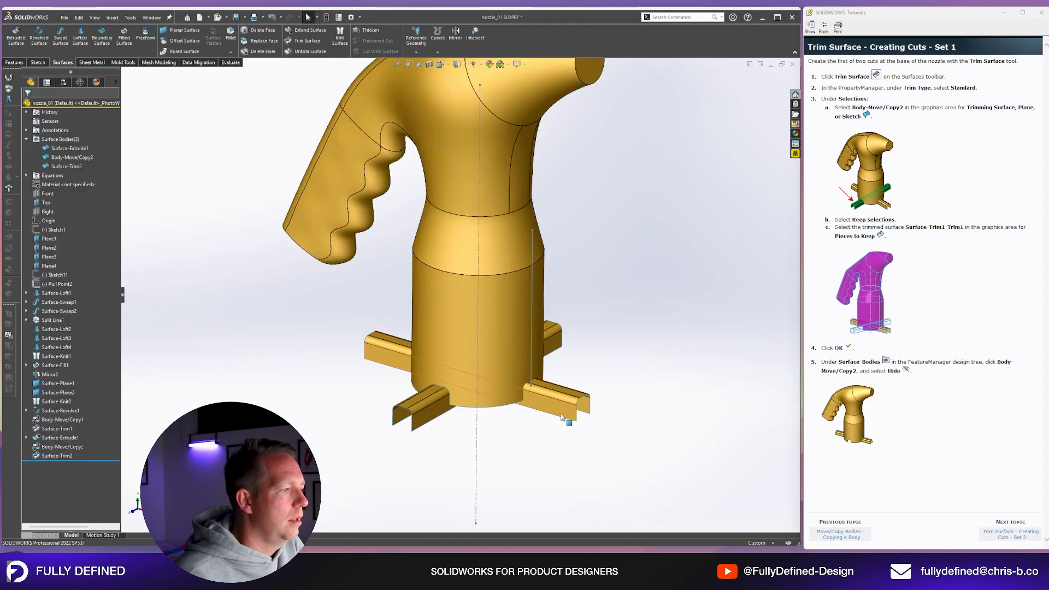
Step: Hide the Body-Move/Copy2 trim tool and examine the notch cut at the nozzle base
{"action": "left_click", "coordinate": [435, 418]}
{"action": "left_click", "coordinate": [481, 357]}
{"action": "middle_click_drag", "start_coordinate": [481, 358], "coordinate": [455, 422]}
{"action": "scroll", "coordinate": [454, 422], "scroll_direction": "down", "scroll_amount": 10}
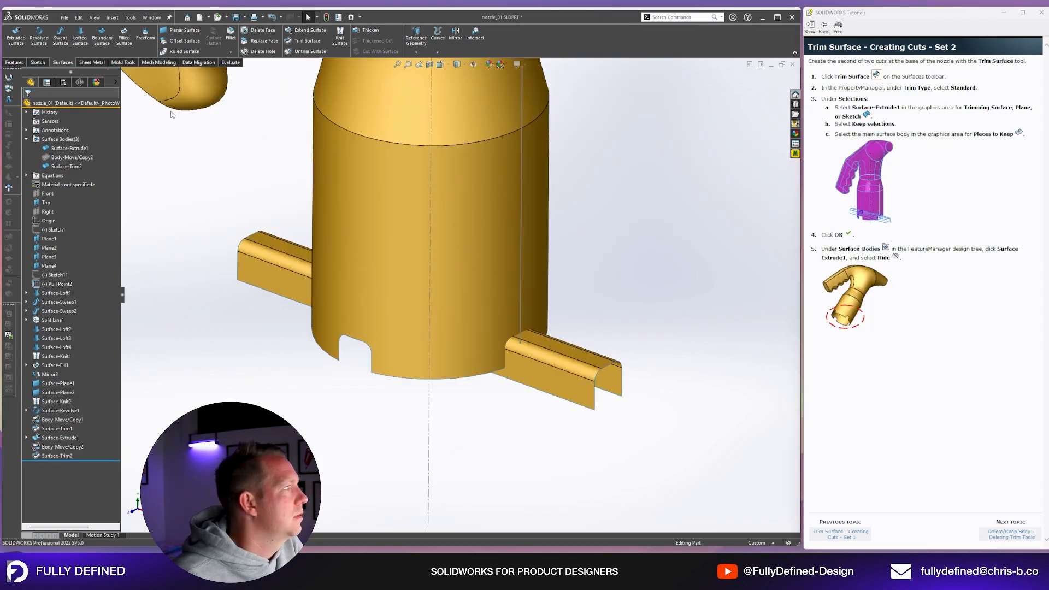
Step: Trim the nozzle body with Surface-Extrude1 as a Standard trim tool, using Keep selections to retain the main body Surface-Trim2-Trim1
{"action": "left_click", "coordinate": [306, 41]}
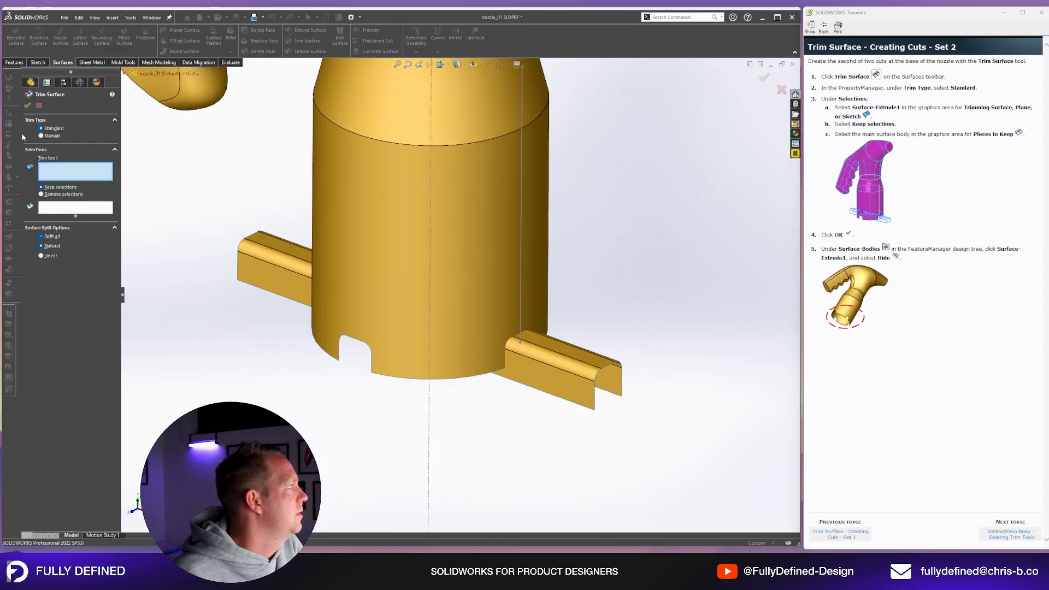
{"action": "left_click", "coordinate": [585, 381]}
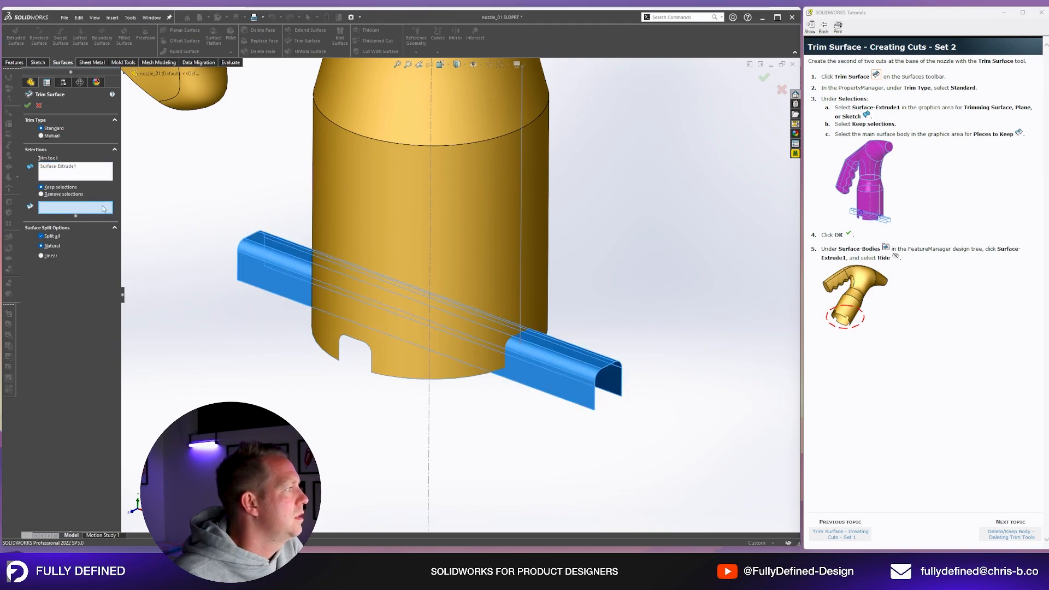
{"action": "left_click", "coordinate": [405, 195]}
{"action": "right_click", "coordinate": [433, 195]}
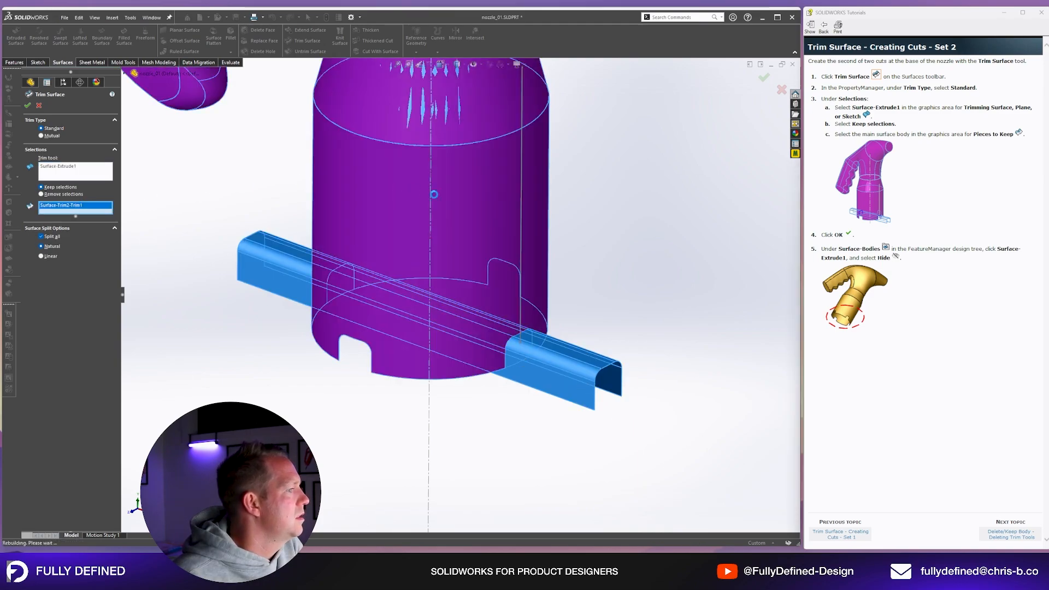
Step: Hide the Surface-Extrude1 trim tool and examine the second set of notches at the nozzle base
{"action": "left_click", "coordinate": [546, 389]}
{"action": "left_click", "coordinate": [595, 351]}
{"action": "middle_click_drag", "start_coordinate": [595, 352], "coordinate": [637, 176]}
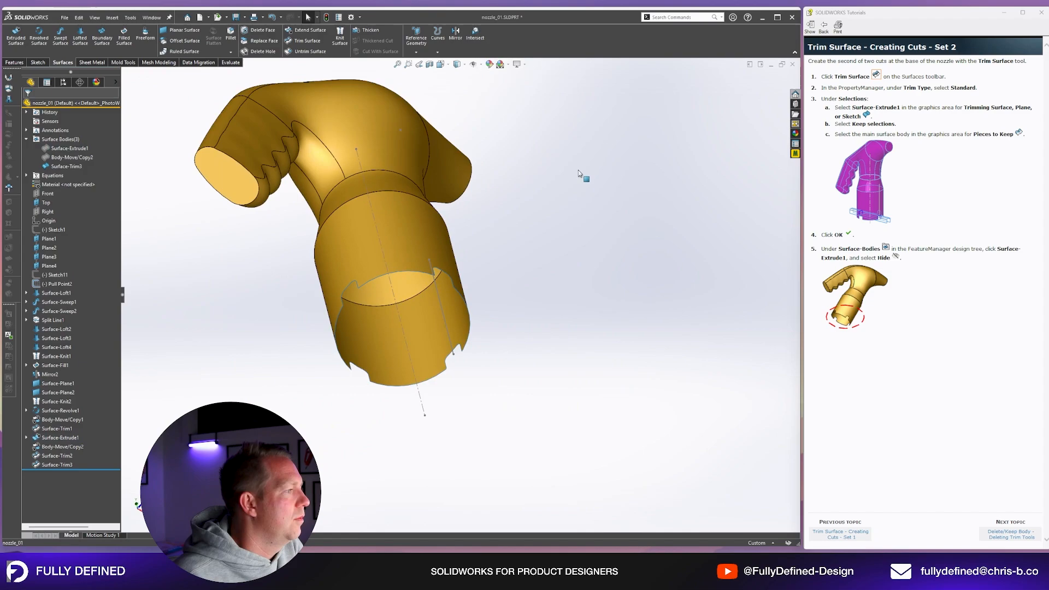
{"action": "middle_click_drag", "start_coordinate": [490, 80], "coordinate": [407, 355]}
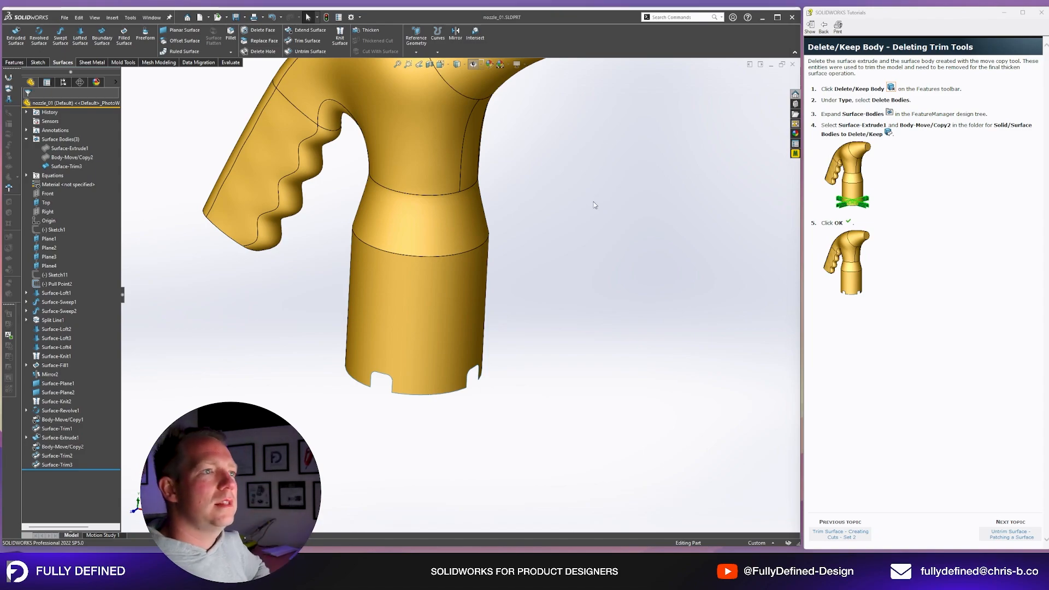
{"action": "key", "text": "z"}
{"action": "mouse_move", "coordinate": [616, 156]}
{"action": "middle_mouse_down"}
{"action": "mouse_move", "coordinate": [600, 159]}
{"action": "mouse_move", "coordinate": [613, 153]}
{"action": "middle_mouse_up"}
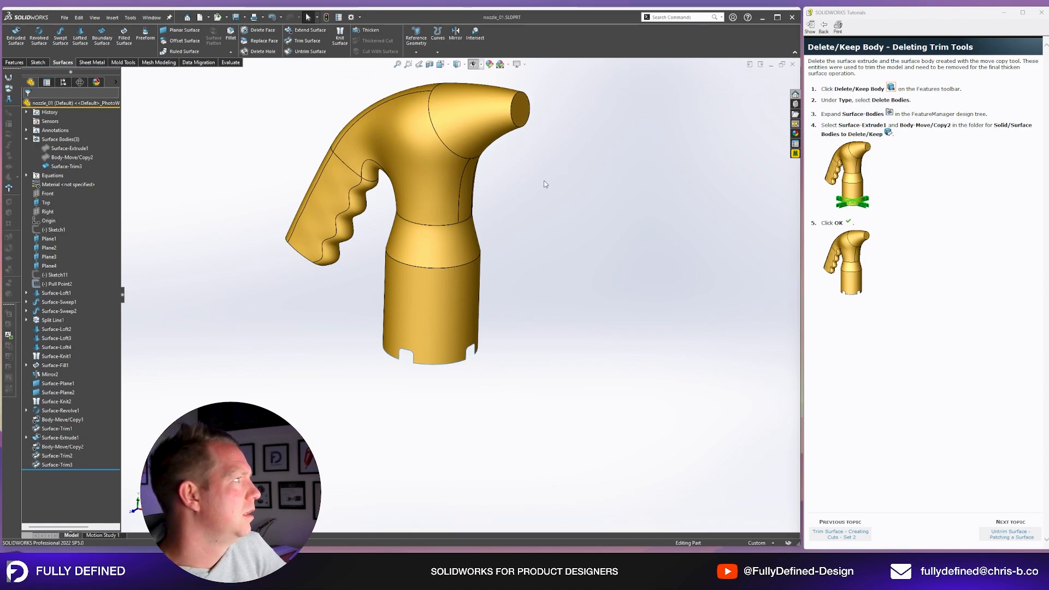
Step: Try thickening the trimmed nozzle surface into a solid body
{"action": "left_click", "coordinate": [369, 32]}
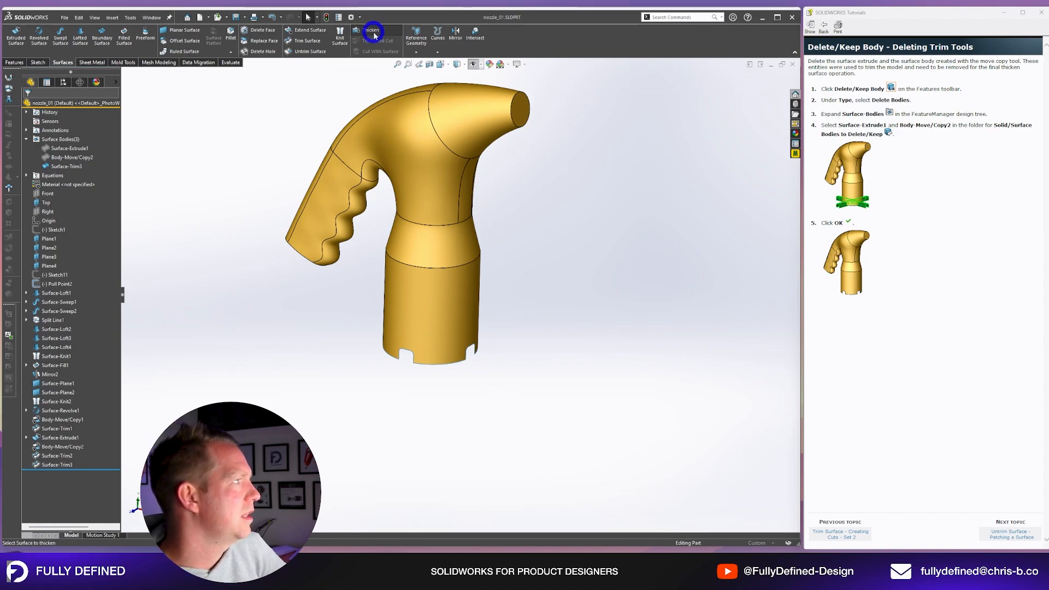
{"action": "left_click", "coordinate": [347, 185]}
{"action": "key", "text": "Return"}
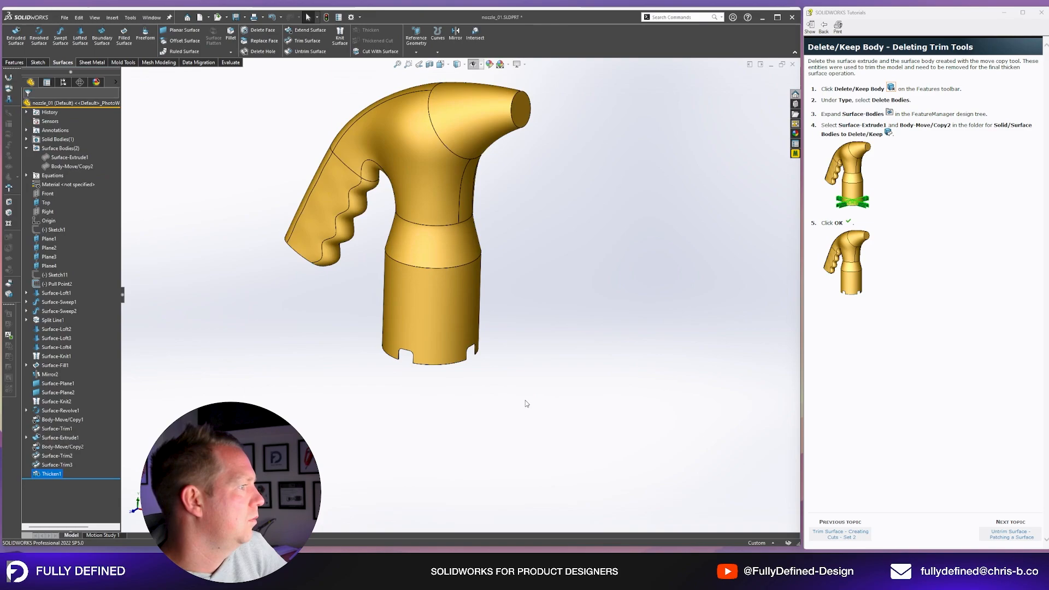
{"action": "middle_click_drag", "start_coordinate": [524, 403], "coordinate": [548, 387]}
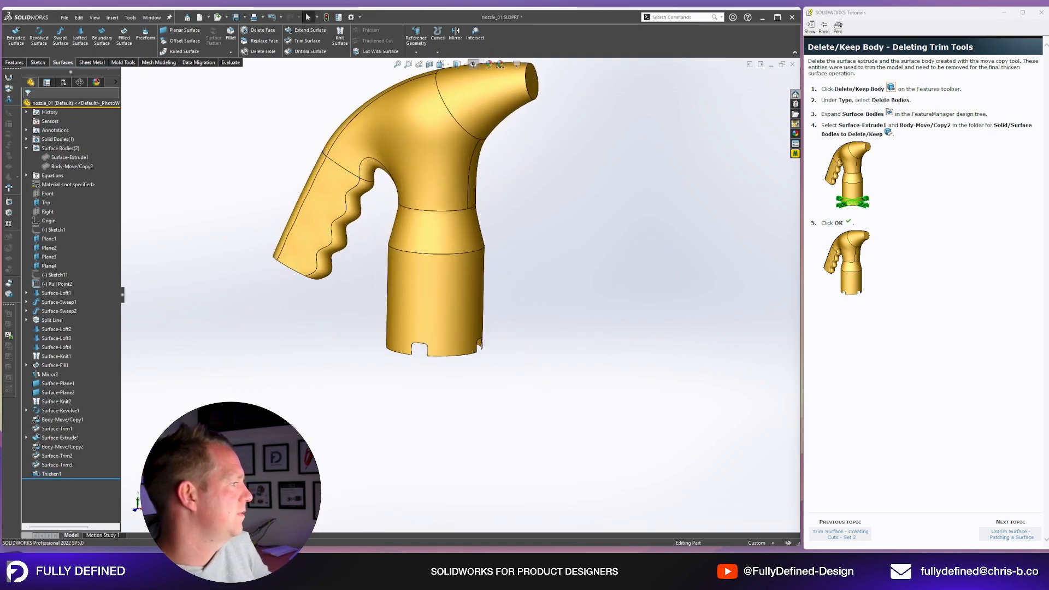
Step: Delete the trial Thicken1 feature from the end of the feature history
{"action": "left_click", "coordinate": [42, 475]}
{"action": "key", "text": "Delete"}
{"action": "key", "text": "Return"}
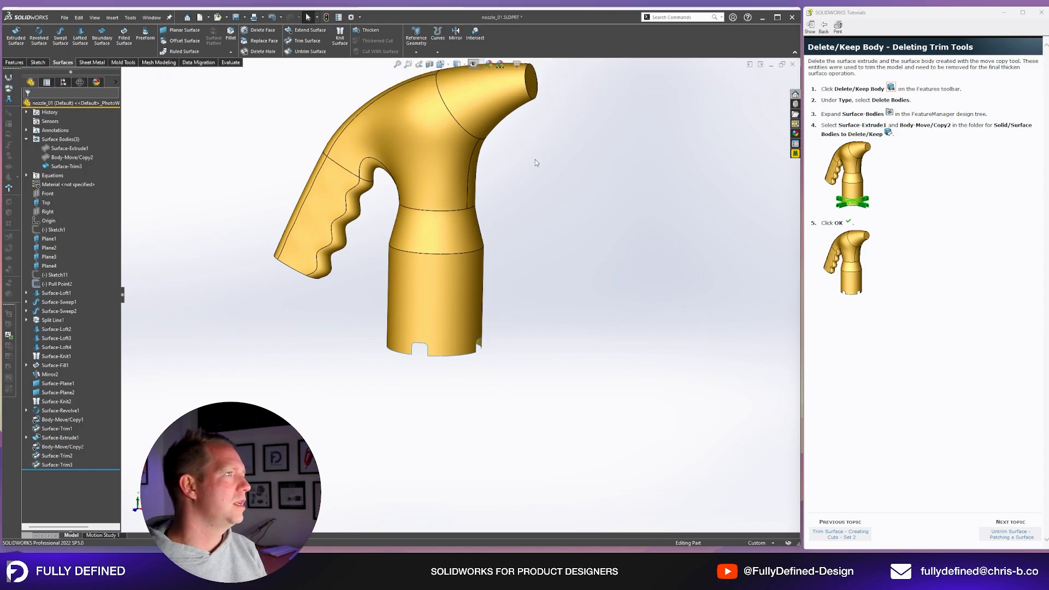
Step: Remove the trim tool bodies with a Delete/Keep Body feature set to Keep Bodies, keeping only the main nozzle surface
{"action": "middle_click_drag", "start_coordinate": [536, 159], "coordinate": [417, 164]}
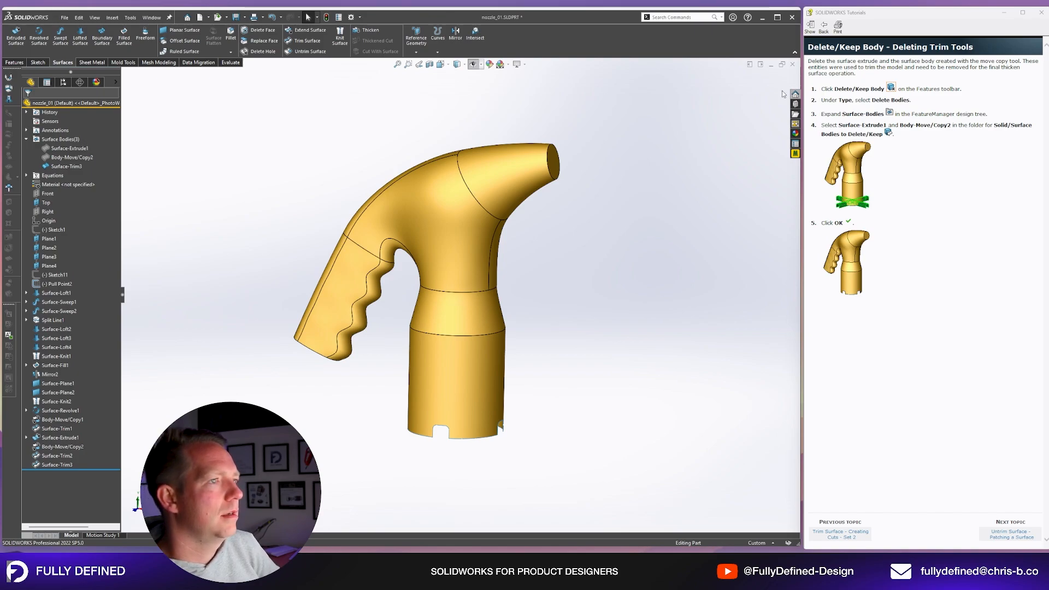
{"action": "left_click", "coordinate": [891, 87]}
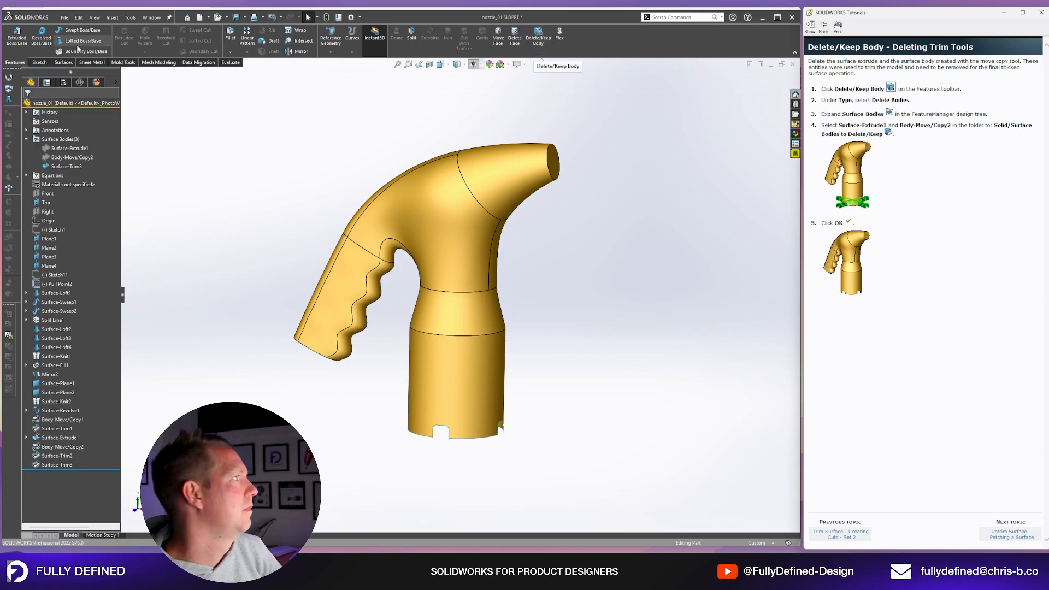
{"action": "left_click", "coordinate": [112, 18]}
{"action": "mouse_move", "coordinate": [149, 55]}
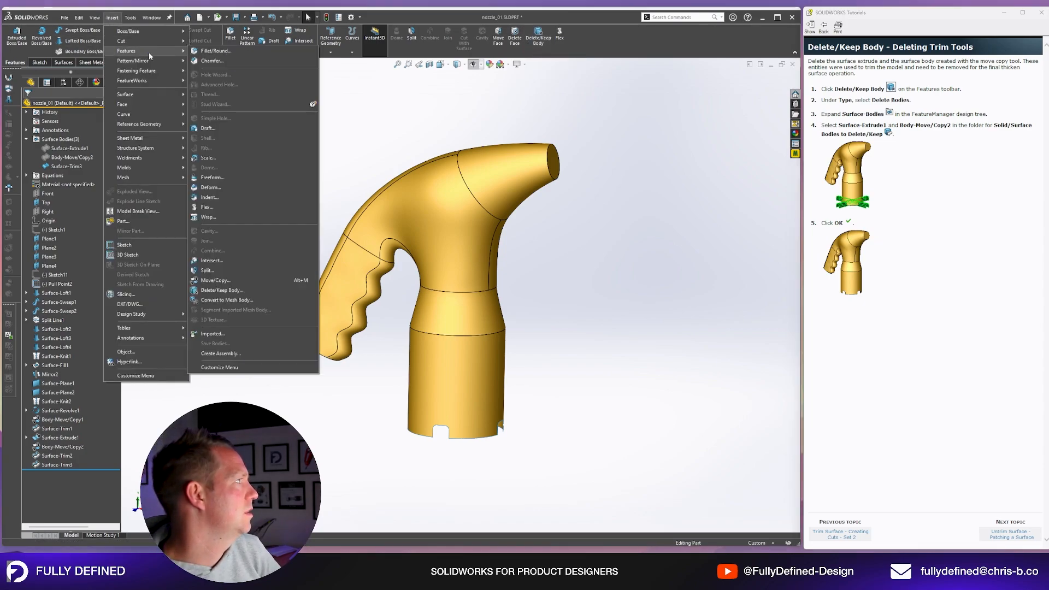
{"action": "left_click", "coordinate": [234, 293]}
{"action": "left_click", "coordinate": [41, 138]}
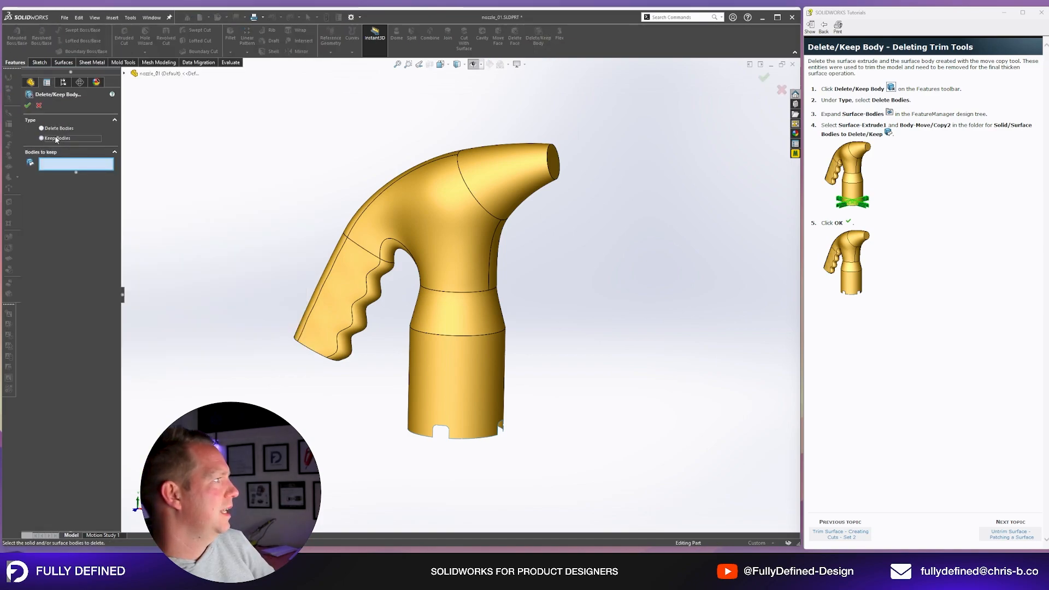
{"action": "left_click", "coordinate": [382, 220]}
{"action": "right_click", "coordinate": [382, 215]}
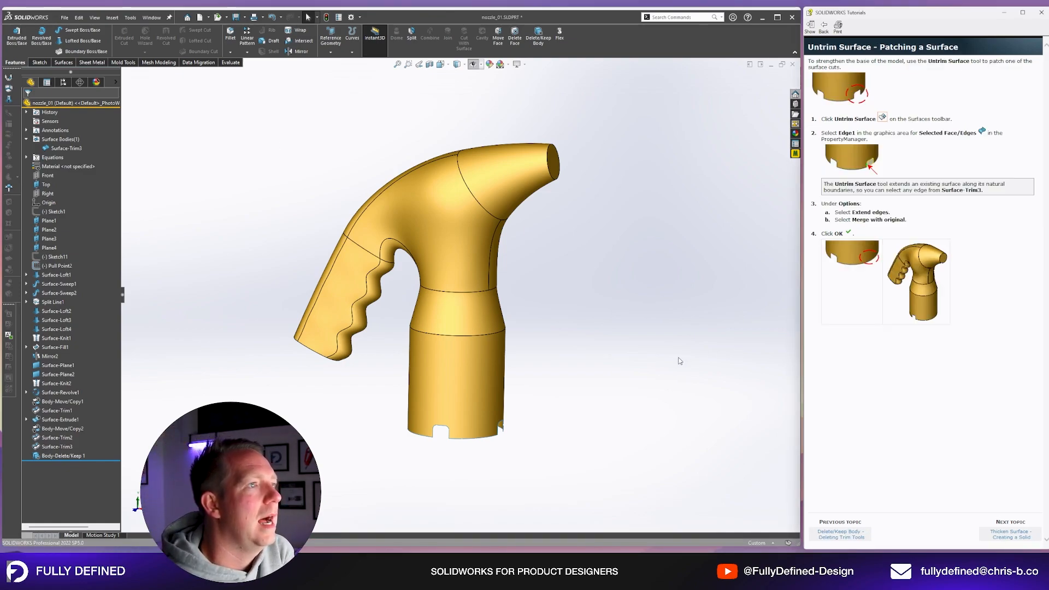
Step: Patch one notch at the nozzle base with Untrim Surface from its side edge, using Extend edges and Merge with original
{"action": "middle_click_drag", "start_coordinate": [599, 326], "coordinate": [519, 371]}
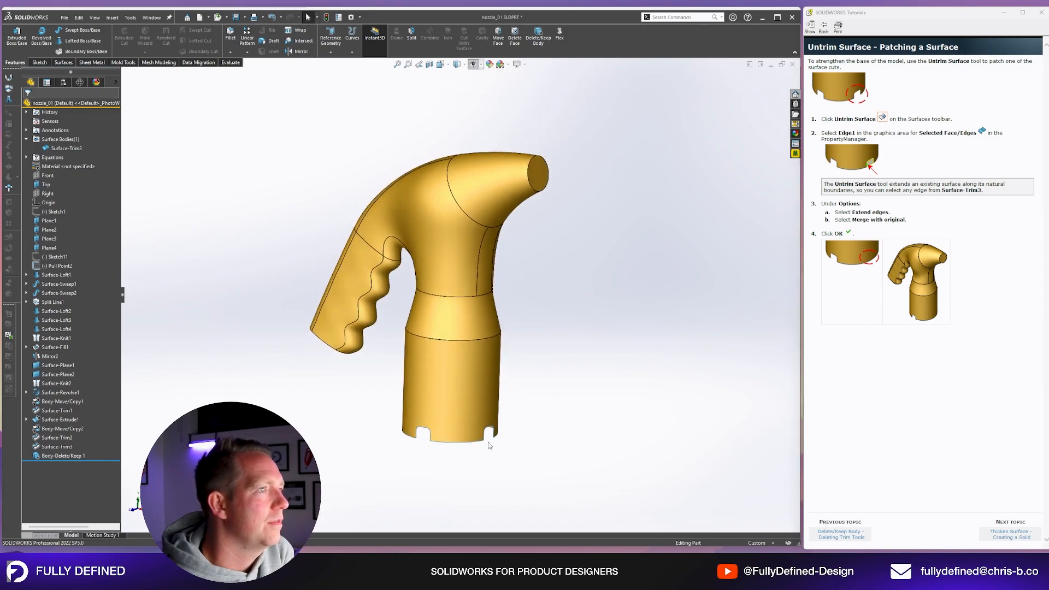
{"action": "scroll", "coordinate": [467, 413], "scroll_direction": "down", "scroll_amount": 3}
{"action": "scroll", "coordinate": [462, 401], "scroll_direction": "down", "scroll_amount": 2}
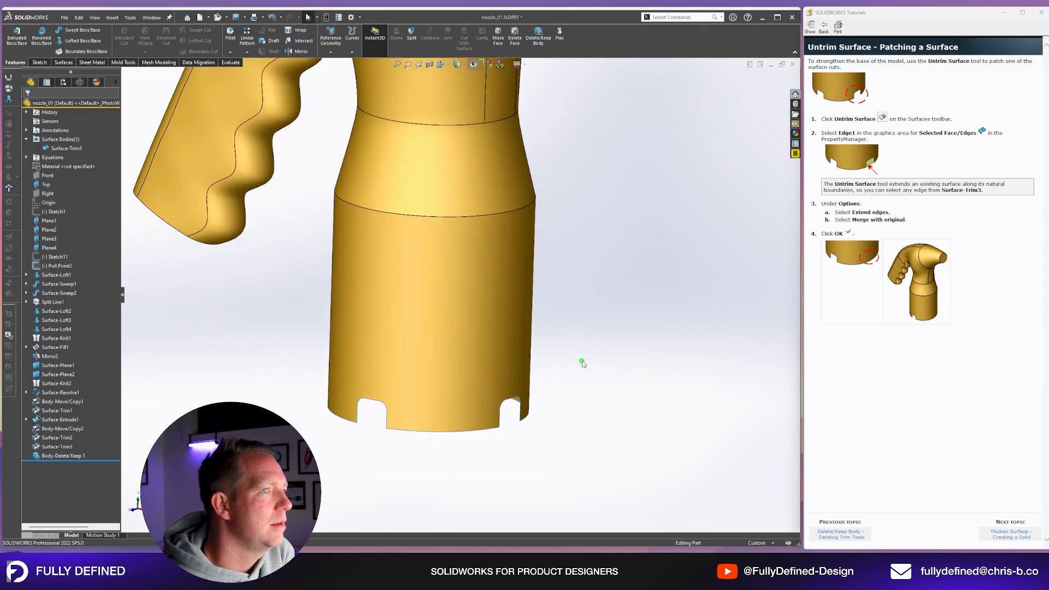
{"action": "middle_click_drag", "start_coordinate": [581, 362], "coordinate": [585, 328]}
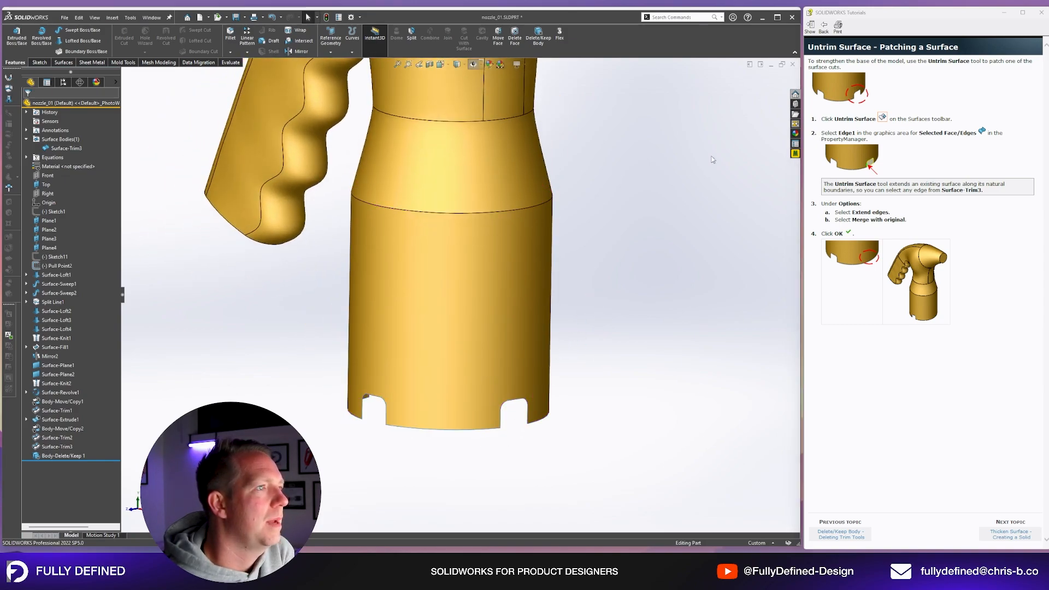
{"action": "left_click", "coordinate": [882, 118]}
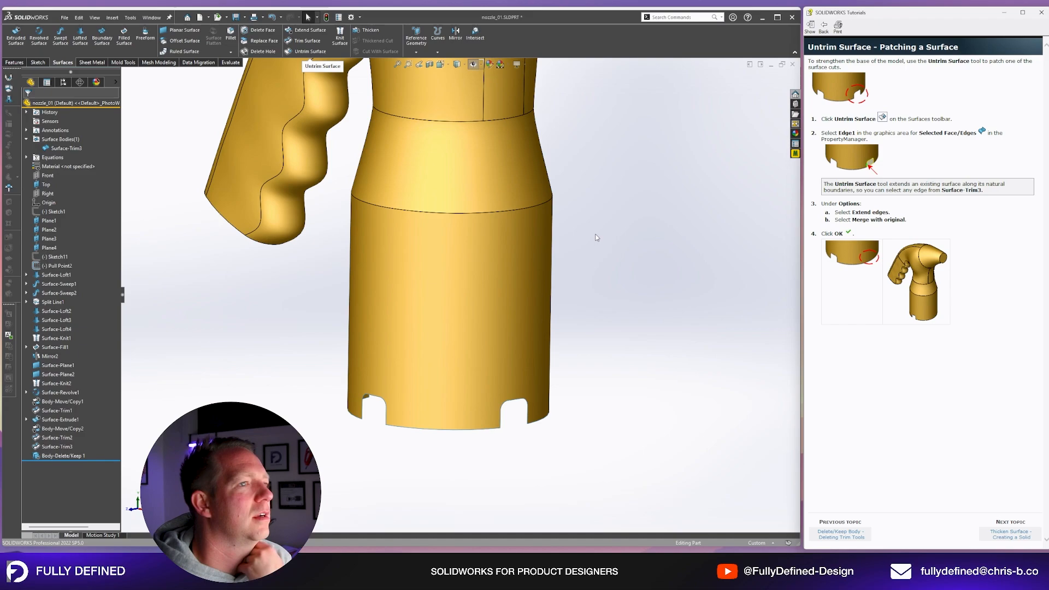
{"action": "scroll", "coordinate": [475, 442], "scroll_direction": "down", "scroll_amount": 3}
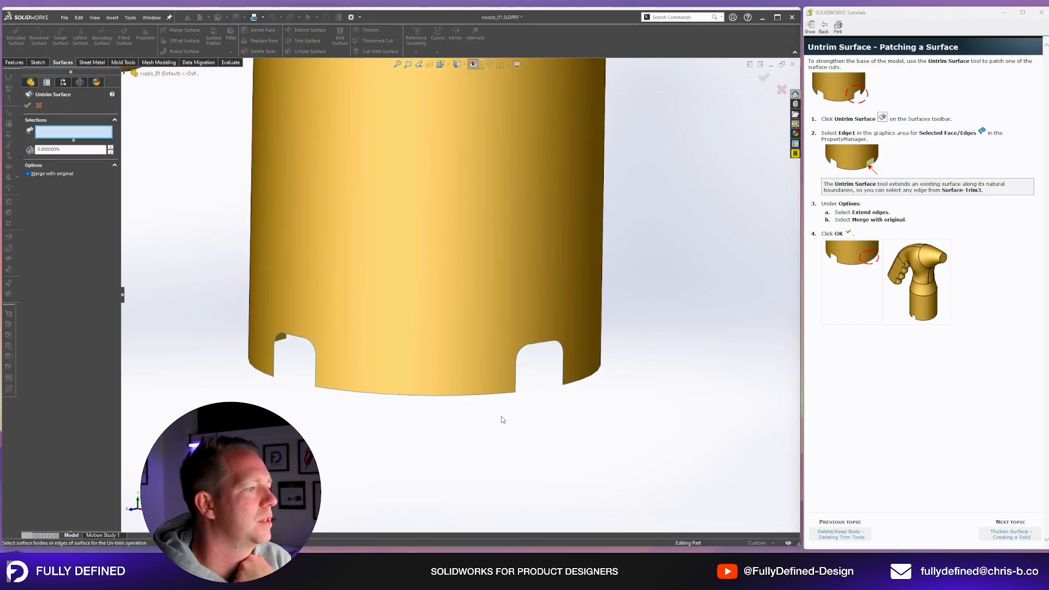
{"action": "left_click", "coordinate": [516, 382]}
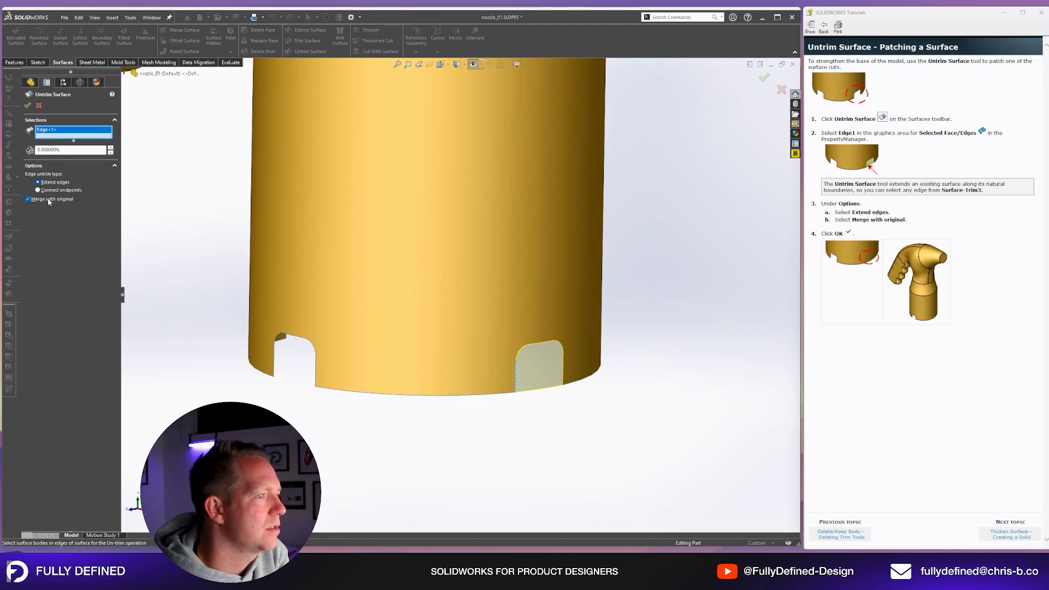
{"action": "left_click", "coordinate": [27, 105]}
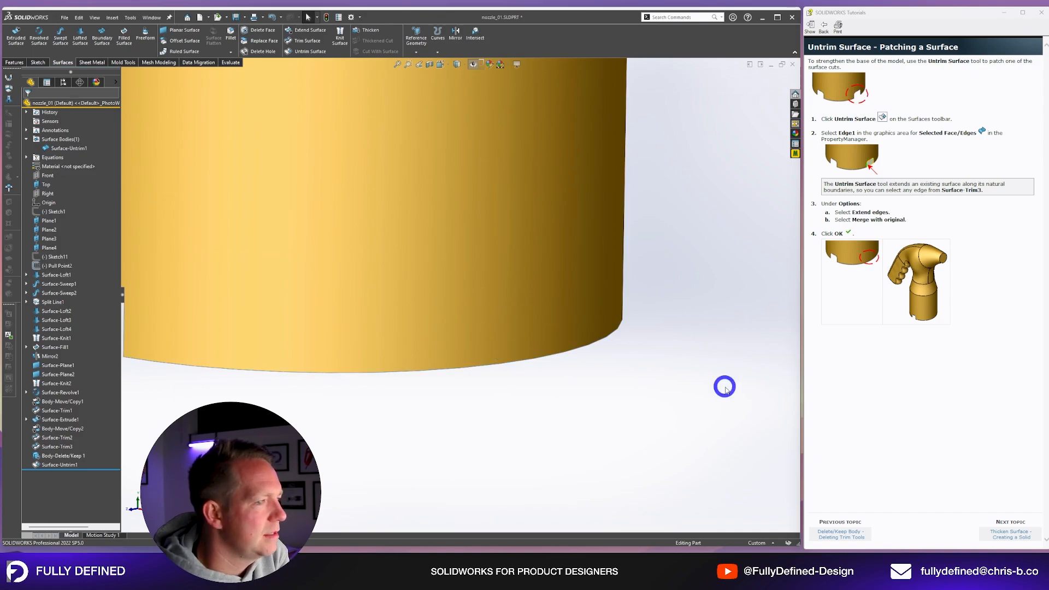
Step: Inspect the patched area at the nozzle base and the overall nozzle shape
{"action": "scroll", "coordinate": [444, 291], "scroll_direction": "up", "scroll_amount": 5}
{"action": "mouse_move", "coordinate": [444, 291]}
{"action": "middle_mouse_down"}
{"action": "mouse_move", "coordinate": [586, 251]}
{"action": "mouse_move", "coordinate": [440, 258]}
{"action": "mouse_move", "coordinate": [454, 274]}
{"action": "middle_mouse_up"}
{"action": "scroll", "coordinate": [325, 158], "scroll_direction": "up", "scroll_amount": 8}
{"action": "scroll", "coordinate": [392, 162], "scroll_direction": "down", "scroll_amount": 3}
{"action": "scroll", "coordinate": [678, 419], "scroll_direction": "down", "scroll_amount": 2}
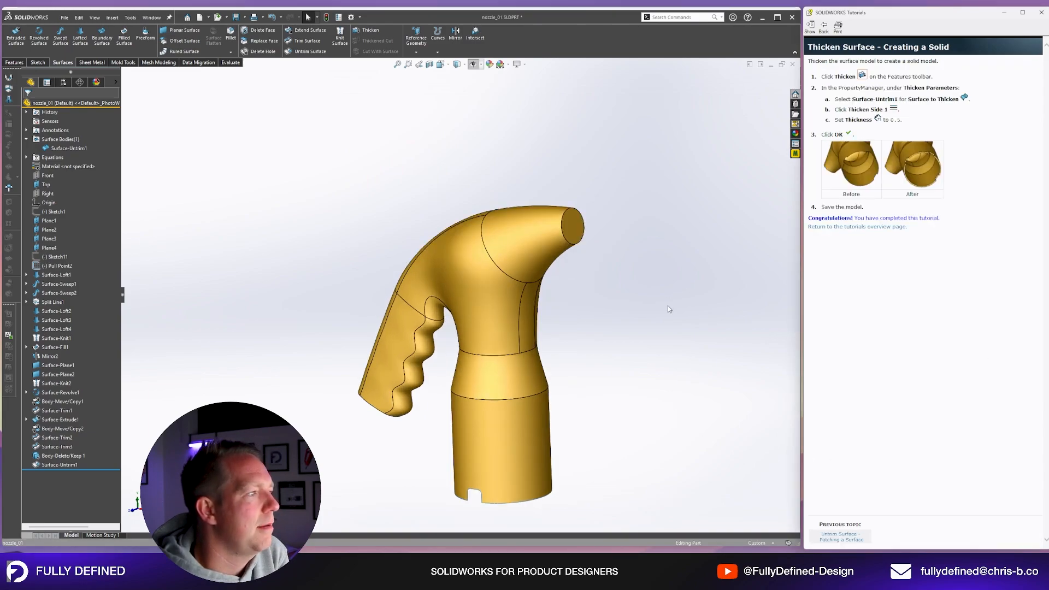
{"action": "mouse_move", "coordinate": [617, 362]}
{"action": "middle_mouse_down"}
{"action": "mouse_move", "coordinate": [630, 232]}
{"action": "mouse_move", "coordinate": [613, 309]}
{"action": "mouse_move", "coordinate": [616, 397]}
{"action": "mouse_move", "coordinate": [609, 361]}
{"action": "middle_mouse_up"}
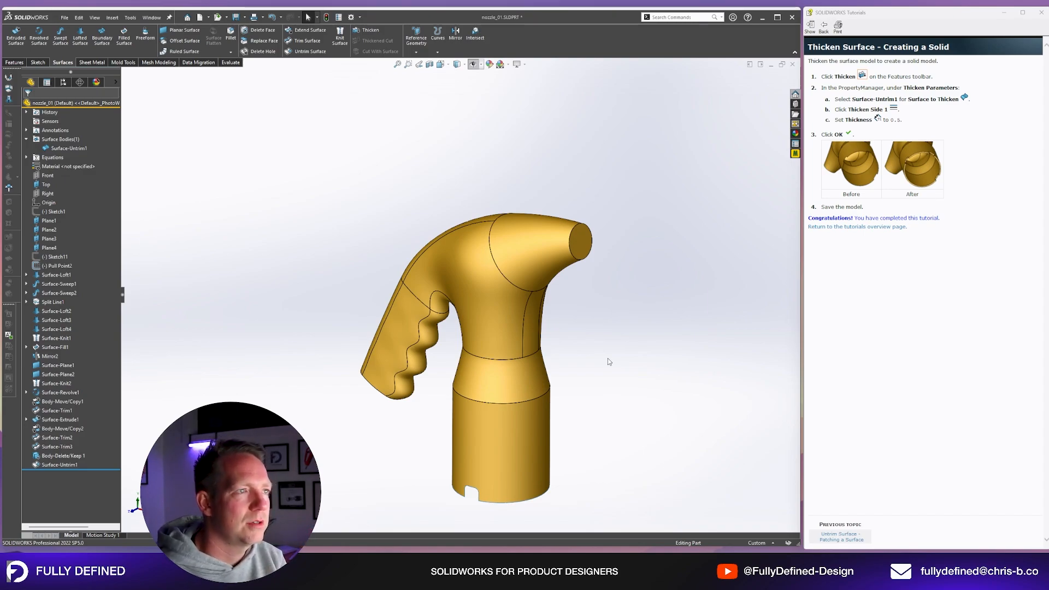
{"action": "scroll", "coordinate": [431, 320], "scroll_direction": "down", "scroll_amount": 2}
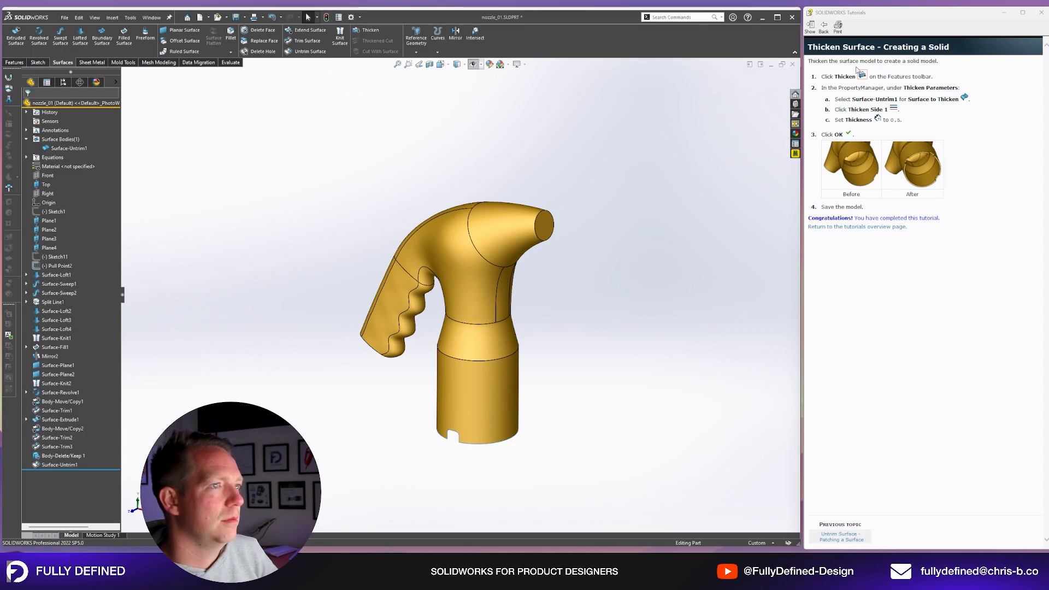
Step: Thicken Surface-Untrim1 on Side 1 with a thickness of 0.5 mm, comparing the preview with Side 2 at the notches
{"action": "left_click", "coordinate": [371, 30]}
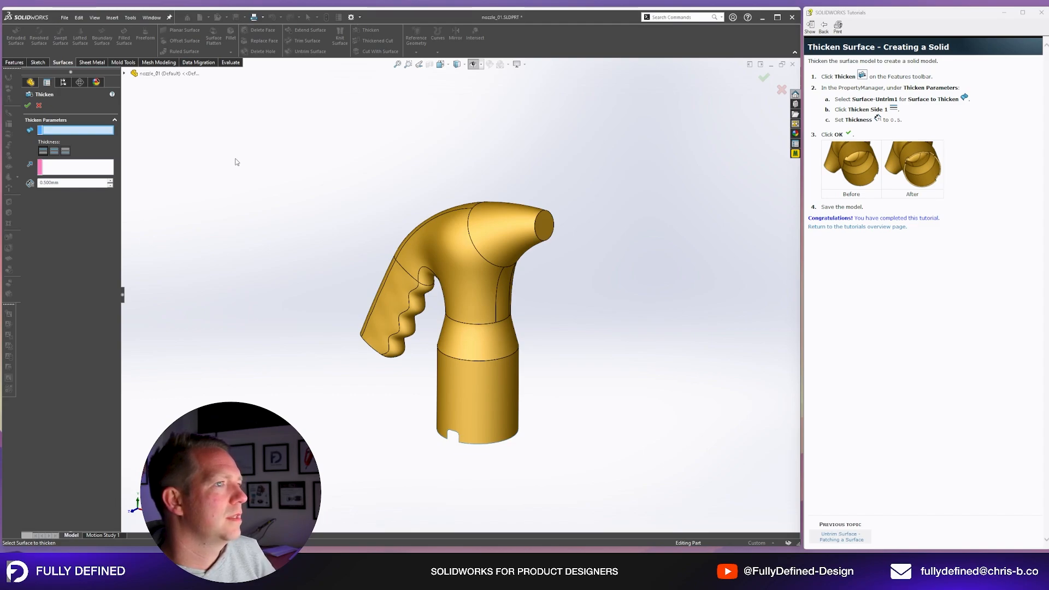
{"action": "left_click", "coordinate": [450, 260]}
{"action": "scroll", "coordinate": [475, 317], "scroll_direction": "down", "scroll_amount": 2}
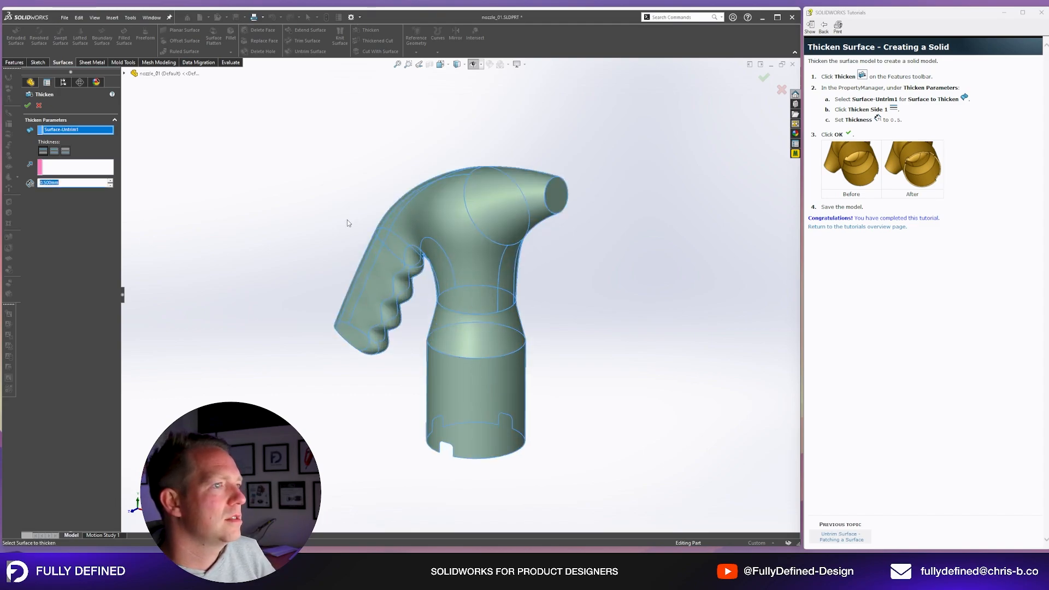
{"action": "left_click", "coordinate": [49, 155]}
{"action": "middle_click_drag", "start_coordinate": [356, 356], "coordinate": [342, 398]}
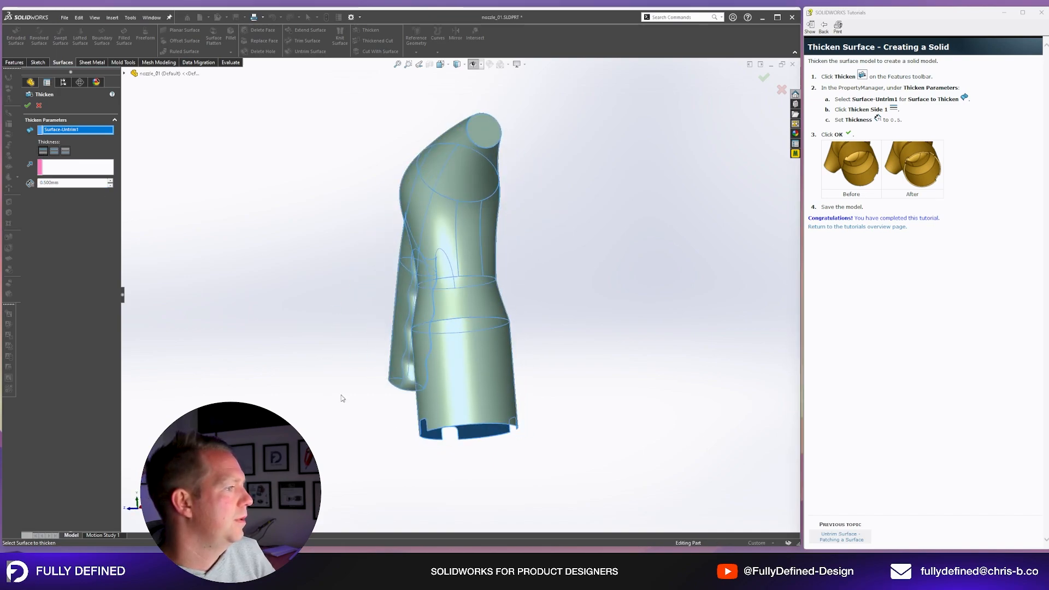
{"action": "scroll", "coordinate": [421, 368], "scroll_direction": "down", "scroll_amount": 6}
{"action": "scroll", "coordinate": [295, 349], "scroll_direction": "down", "scroll_amount": 2}
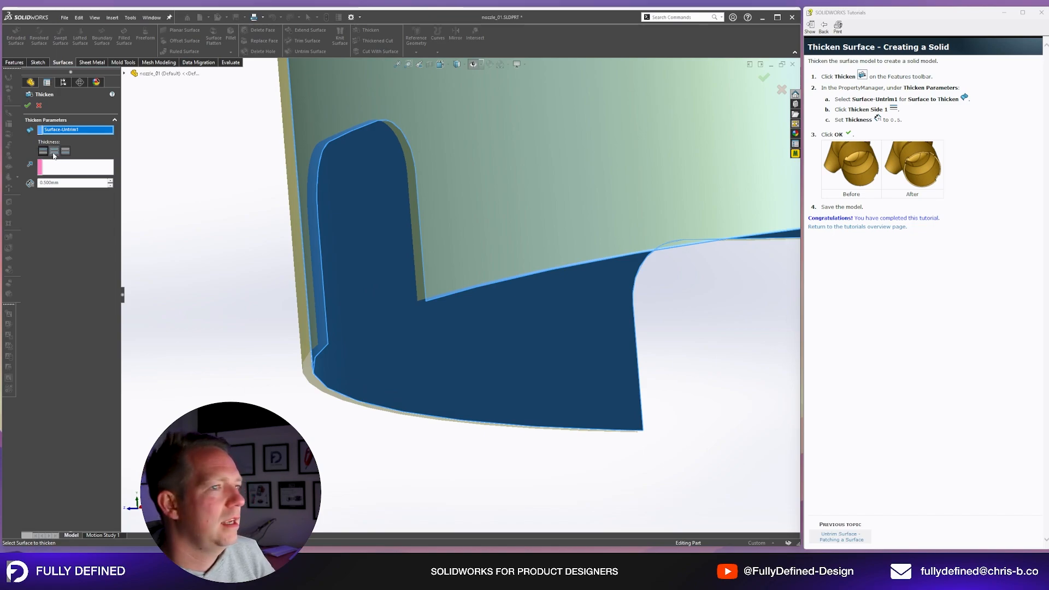
{"action": "left_click", "coordinate": [53, 155]}
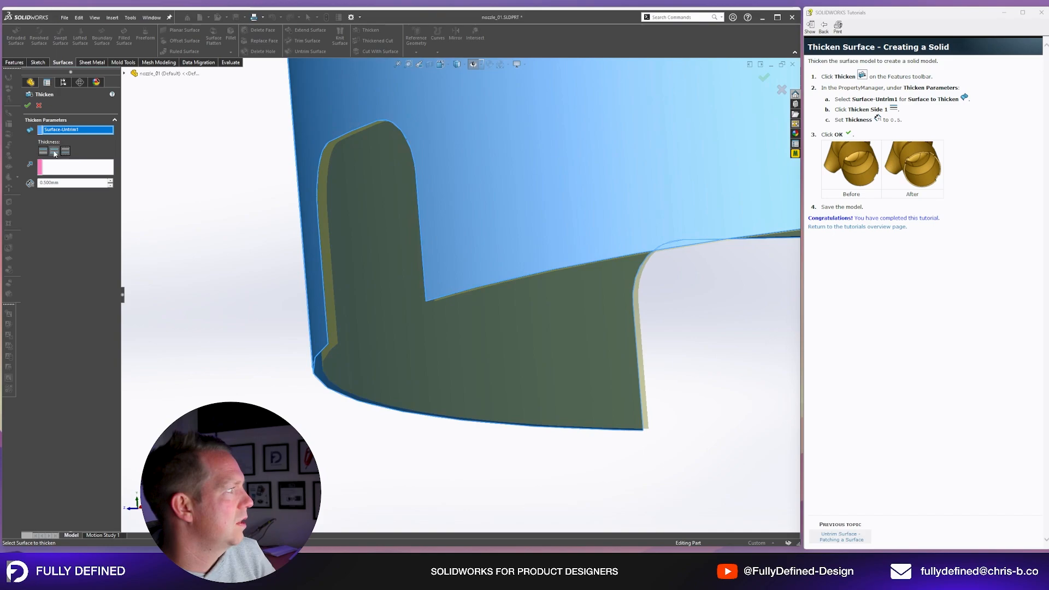
{"action": "left_click", "coordinate": [44, 151]}
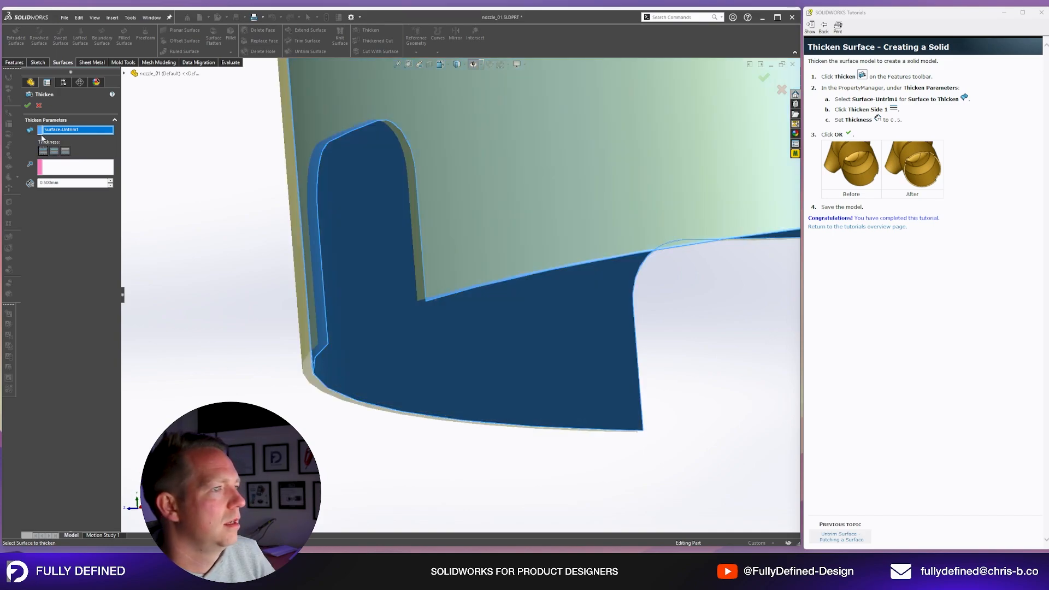
{"action": "key", "text": "Return"}
Step: Inspect the thickened nozzle and expand the Solid Bodies folder to check the body it contains
{"action": "scroll", "coordinate": [595, 129], "scroll_direction": "up", "scroll_amount": 5}
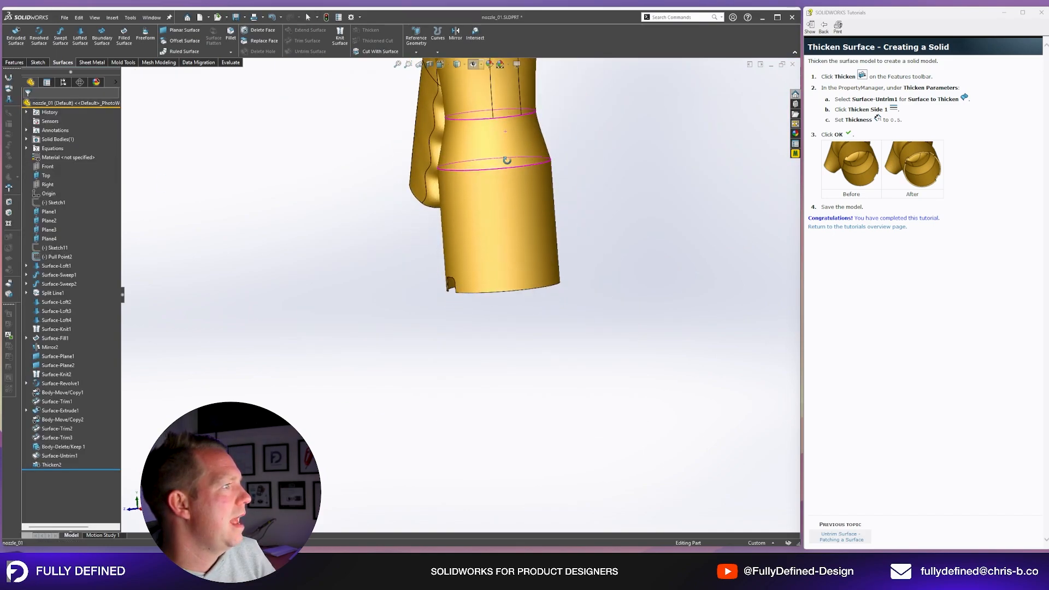
{"action": "middle_click_drag", "start_coordinate": [487, 145], "coordinate": [246, 137]}
{"action": "left_click", "coordinate": [26, 139]}
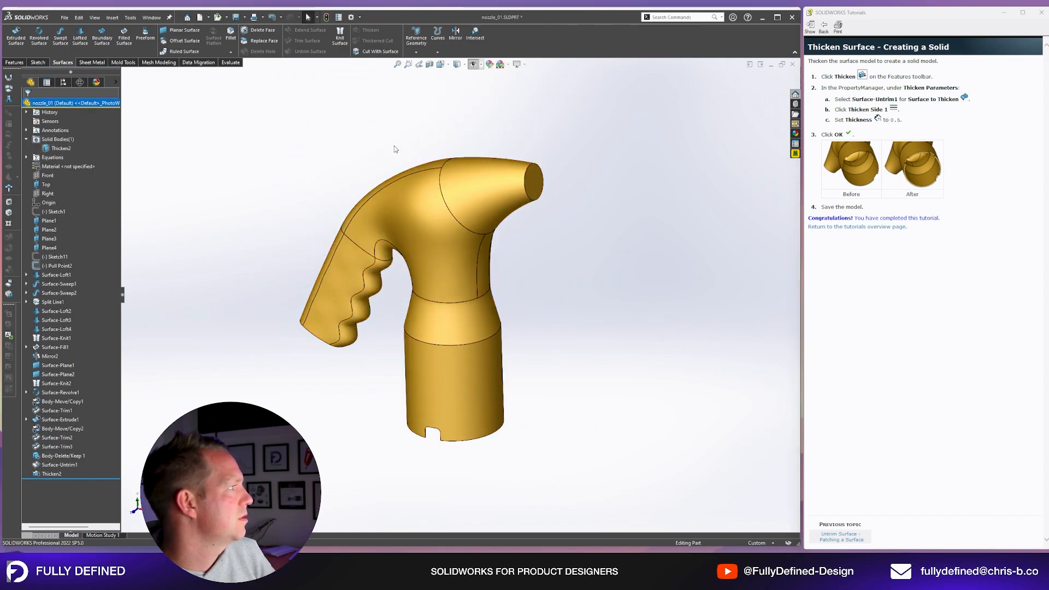
{"action": "middle_click_drag", "start_coordinate": [394, 146], "coordinate": [368, 169]}
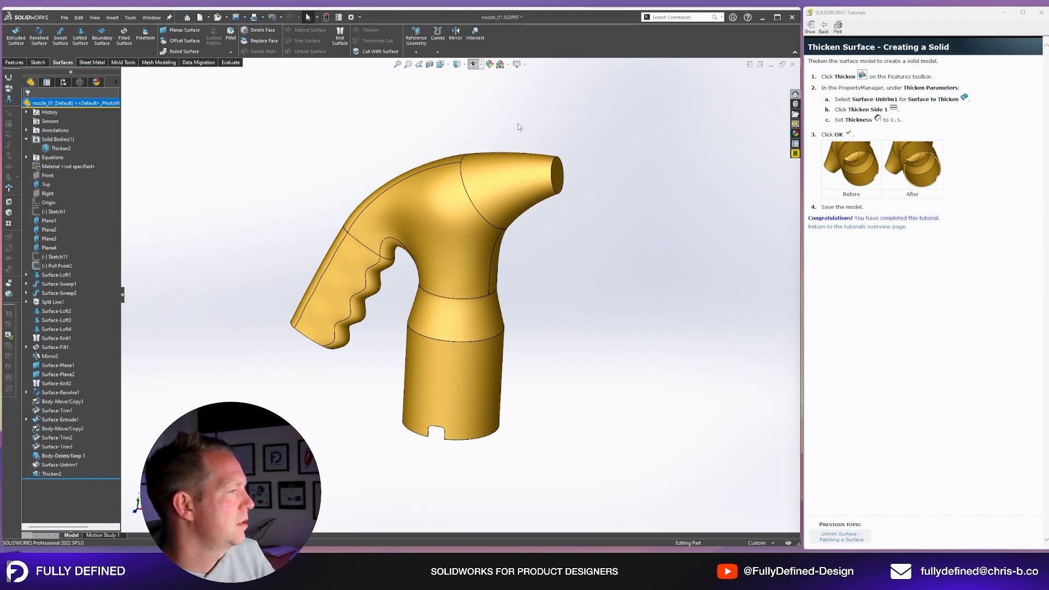
Step: Cut the thickened nozzle with a planar section view on the Front plane, inspect the wall near the tip, and end the section
{"action": "left_click", "coordinate": [430, 64]}
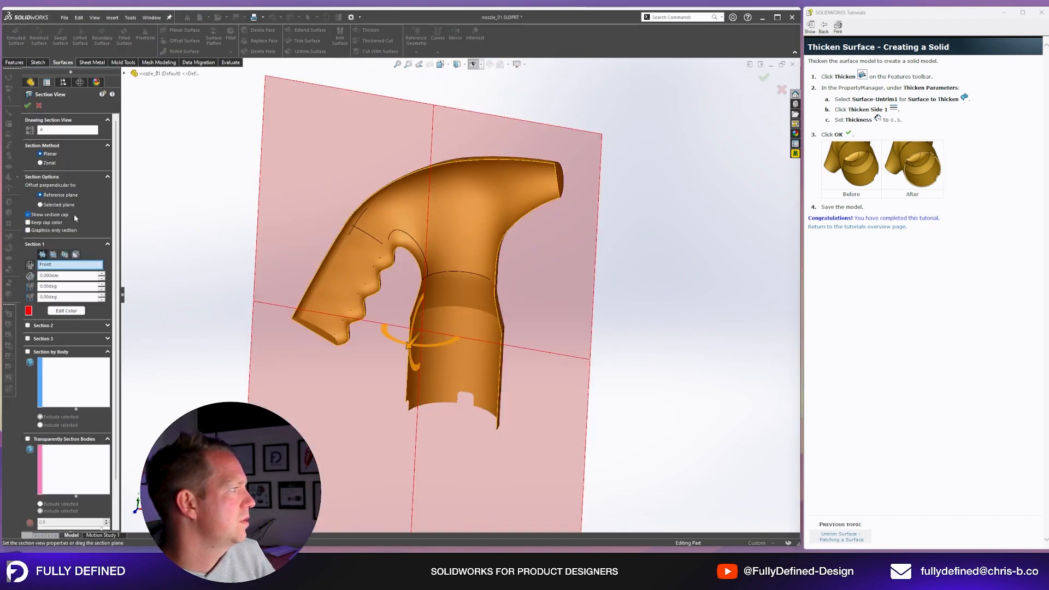
{"action": "left_click", "coordinate": [27, 106]}
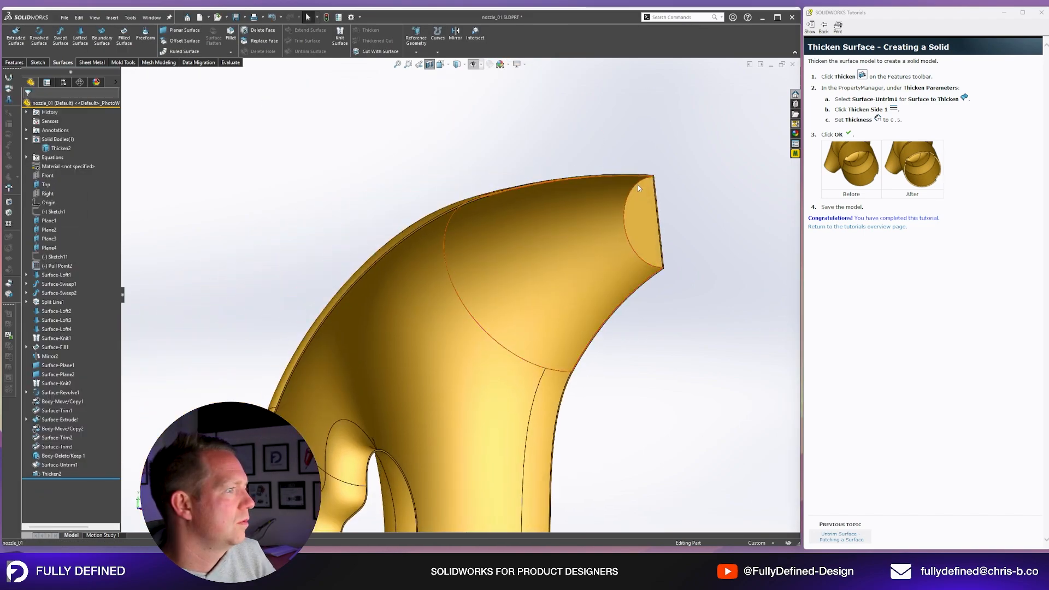
{"action": "scroll", "coordinate": [650, 175], "scroll_direction": "down", "scroll_amount": 3}
{"action": "scroll", "coordinate": [479, 328], "scroll_direction": "up", "scroll_amount": 4}
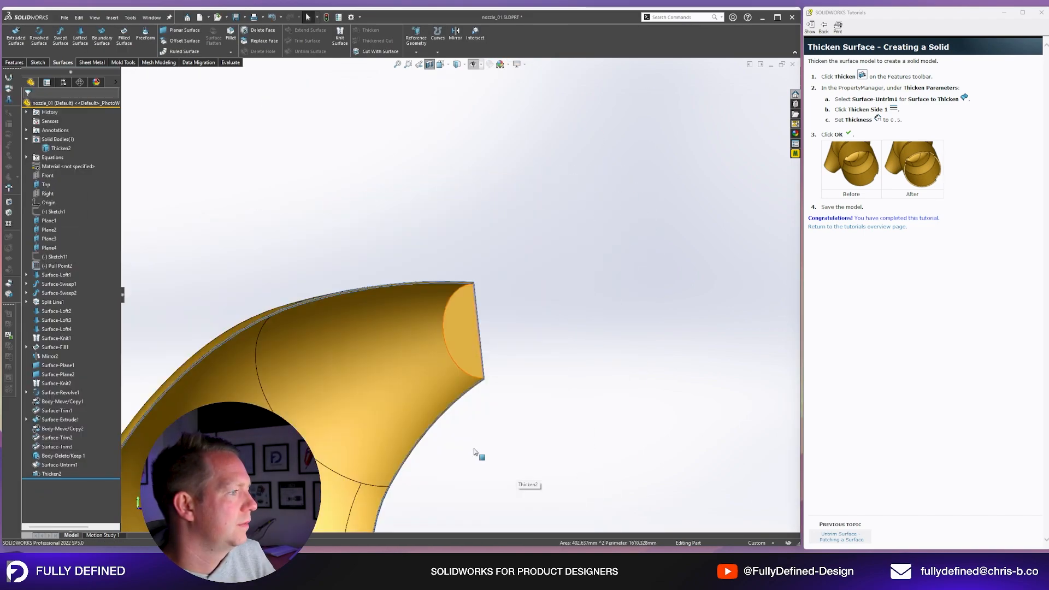
{"action": "middle_click_drag", "start_coordinate": [479, 455], "coordinate": [479, 397]}
{"action": "scroll", "coordinate": [478, 397], "scroll_direction": "up", "scroll_amount": 3}
{"action": "middle_click_drag", "start_coordinate": [515, 342], "coordinate": [433, 389]}
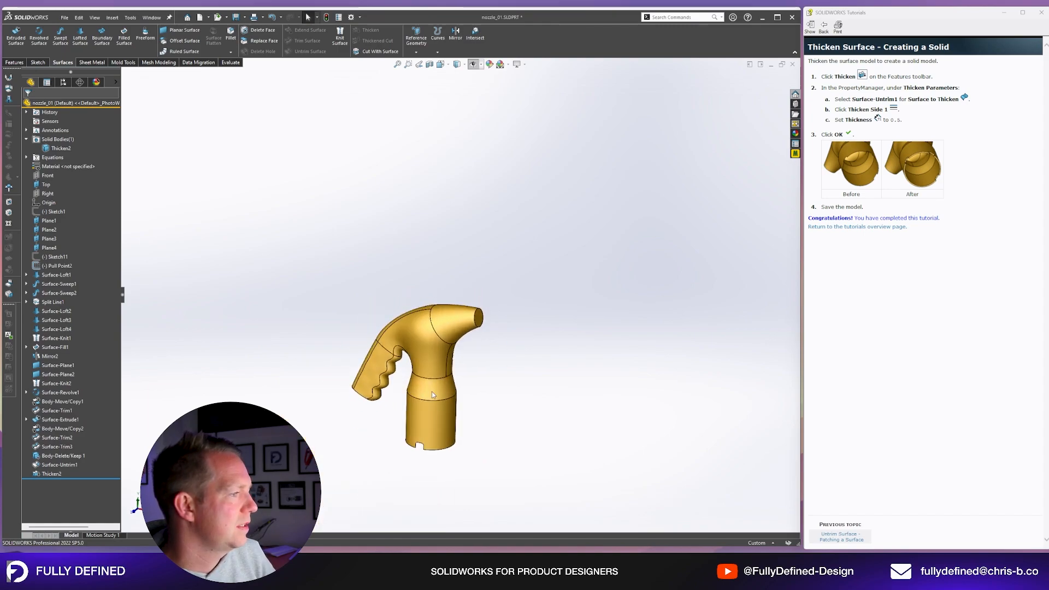
Step: Roll back before Thicken2, section the nozzle on the Front plane, and compare the tip's wall with the feature rolled forward again
{"action": "scroll", "coordinate": [433, 390], "scroll_direction": "down", "scroll_amount": 3}
{"action": "left_click_drag", "start_coordinate": [78, 485], "coordinate": [77, 470]}
{"action": "left_click", "coordinate": [429, 64]}
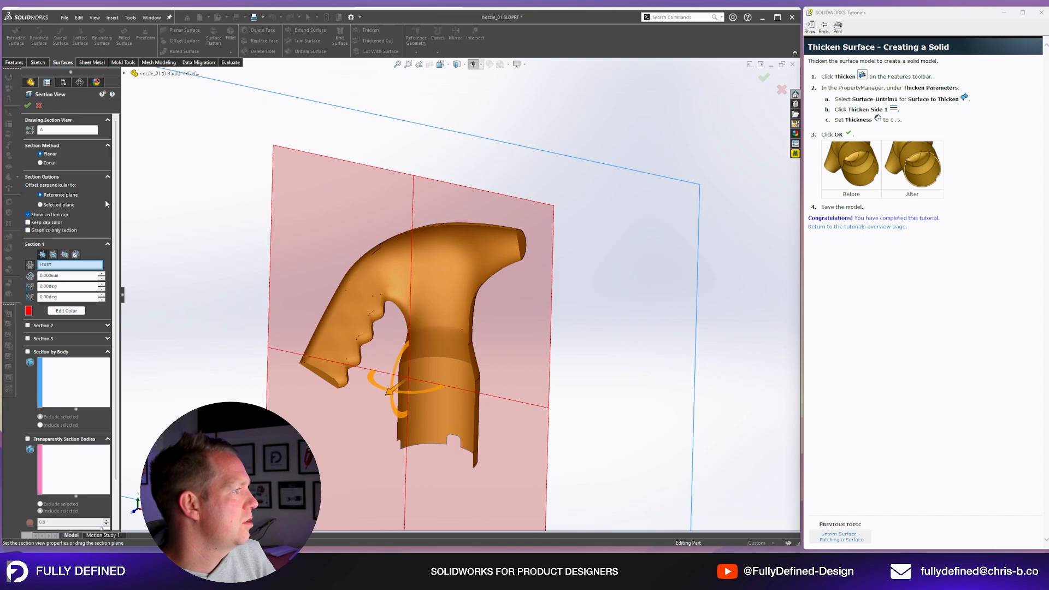
{"action": "left_click", "coordinate": [26, 106]}
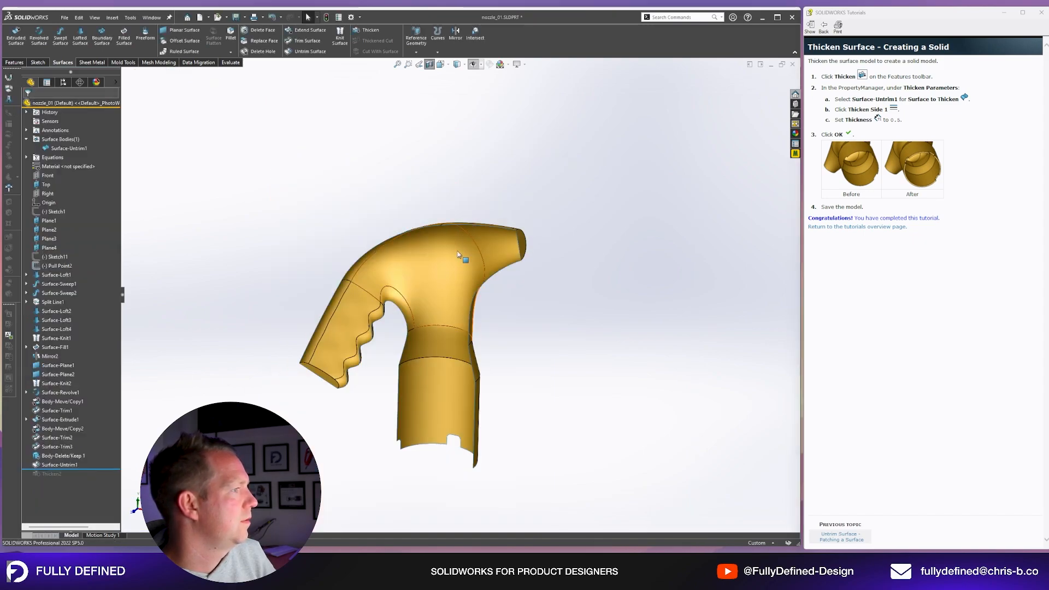
{"action": "scroll", "coordinate": [471, 222], "scroll_direction": "down", "scroll_amount": 4}
{"action": "middle_click_drag", "start_coordinate": [471, 223], "coordinate": [578, 110]}
{"action": "scroll", "coordinate": [578, 111], "scroll_direction": "down", "scroll_amount": 3}
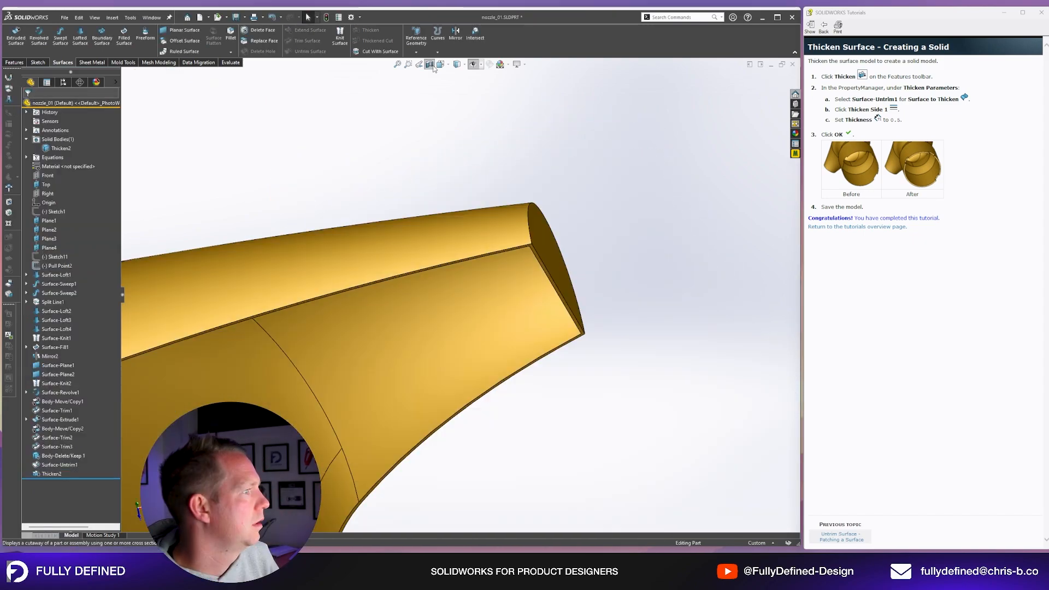
Step: Turn off the section view and save the finished nozzle part
{"action": "left_click", "coordinate": [429, 65]}
{"action": "key", "text": "f"}
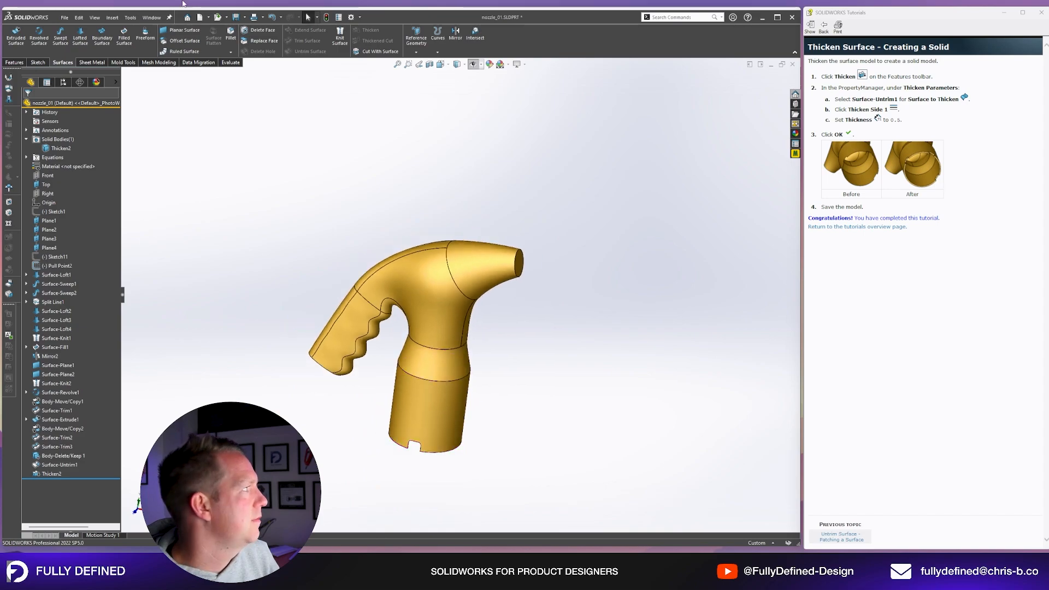
{"action": "middle_click_drag", "start_coordinate": [578, 266], "coordinate": [566, 271]}
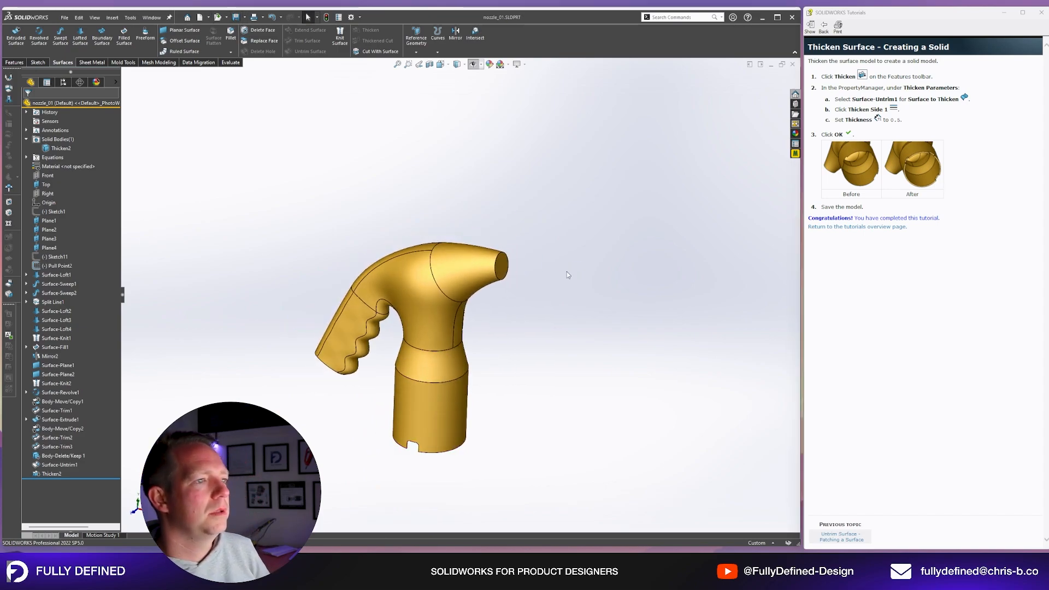